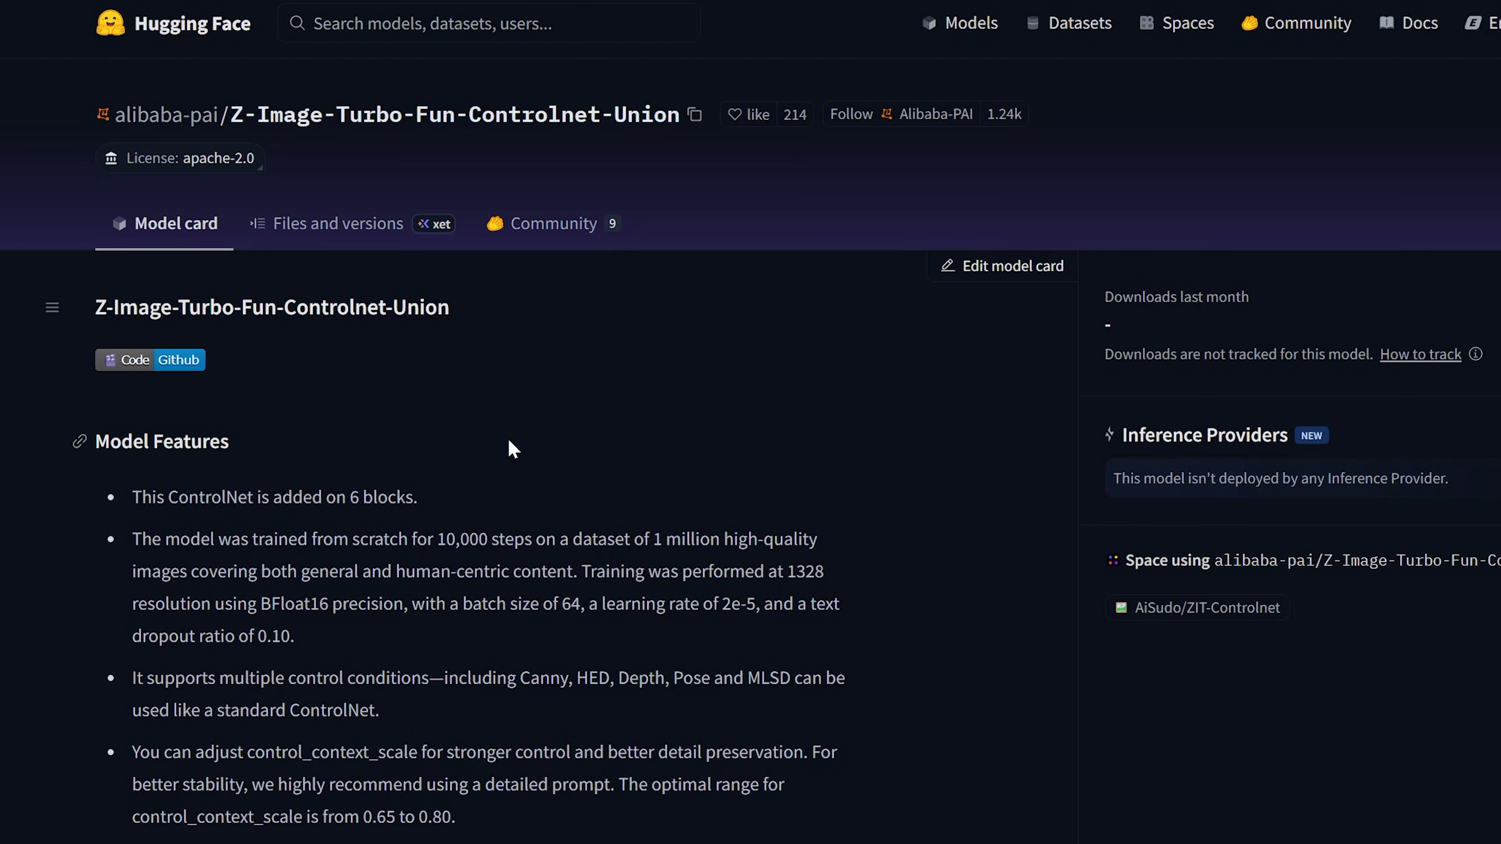
Step: Skim the Z-Image-Turbo-Fun-Controlnet-Union model card and switch to ComfyUI to survey the ControlNet workflow's overall layout
{"action": "scroll", "coordinate": [513, 449], "scroll_direction": "down", "scroll_amount": 5}
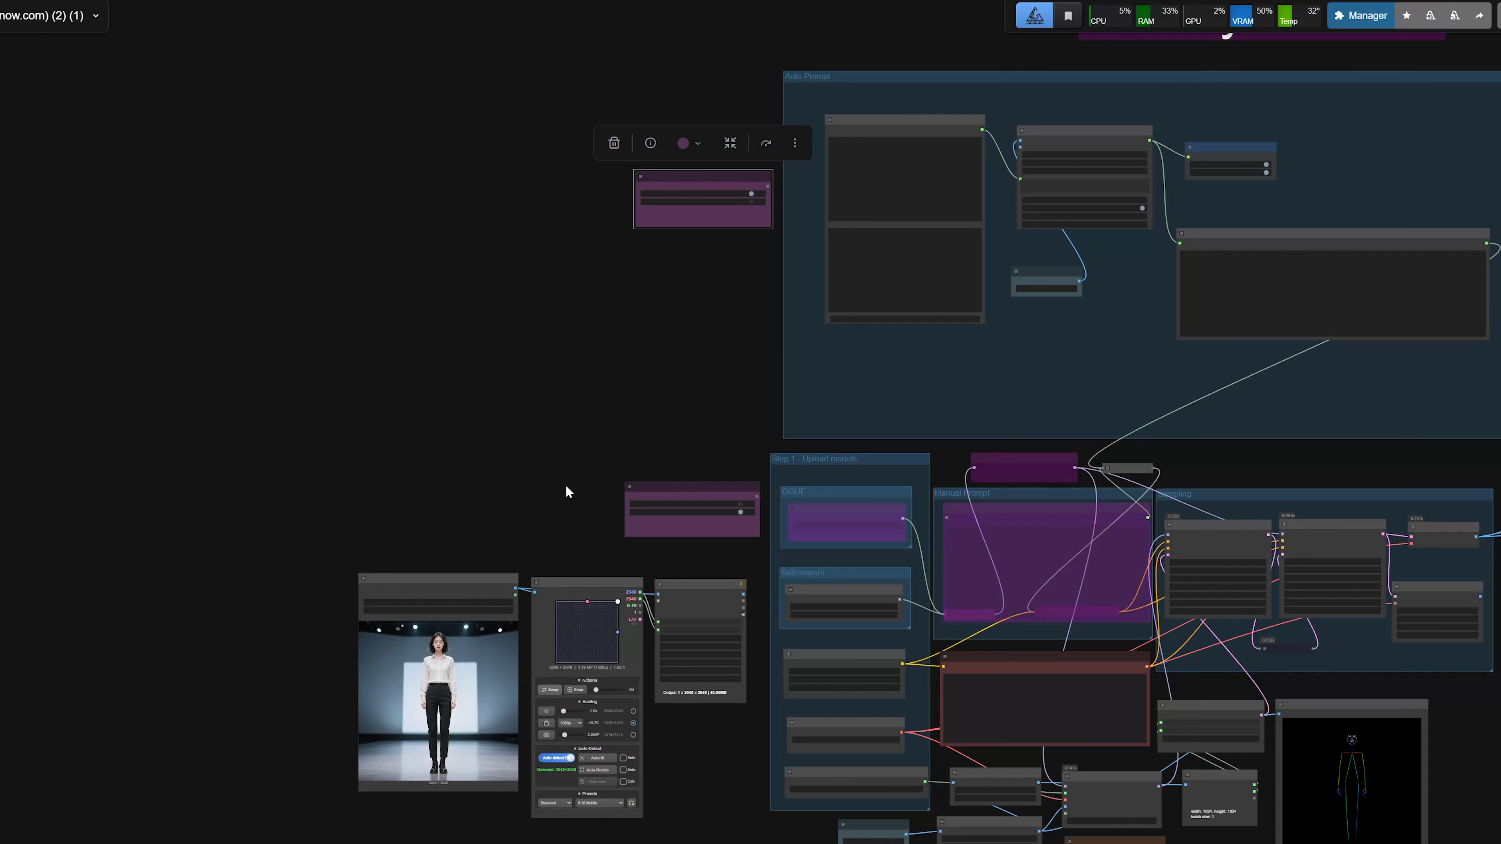
{"action": "scroll", "coordinate": [372, 433], "scroll_direction": "right", "scroll_amount": 5}
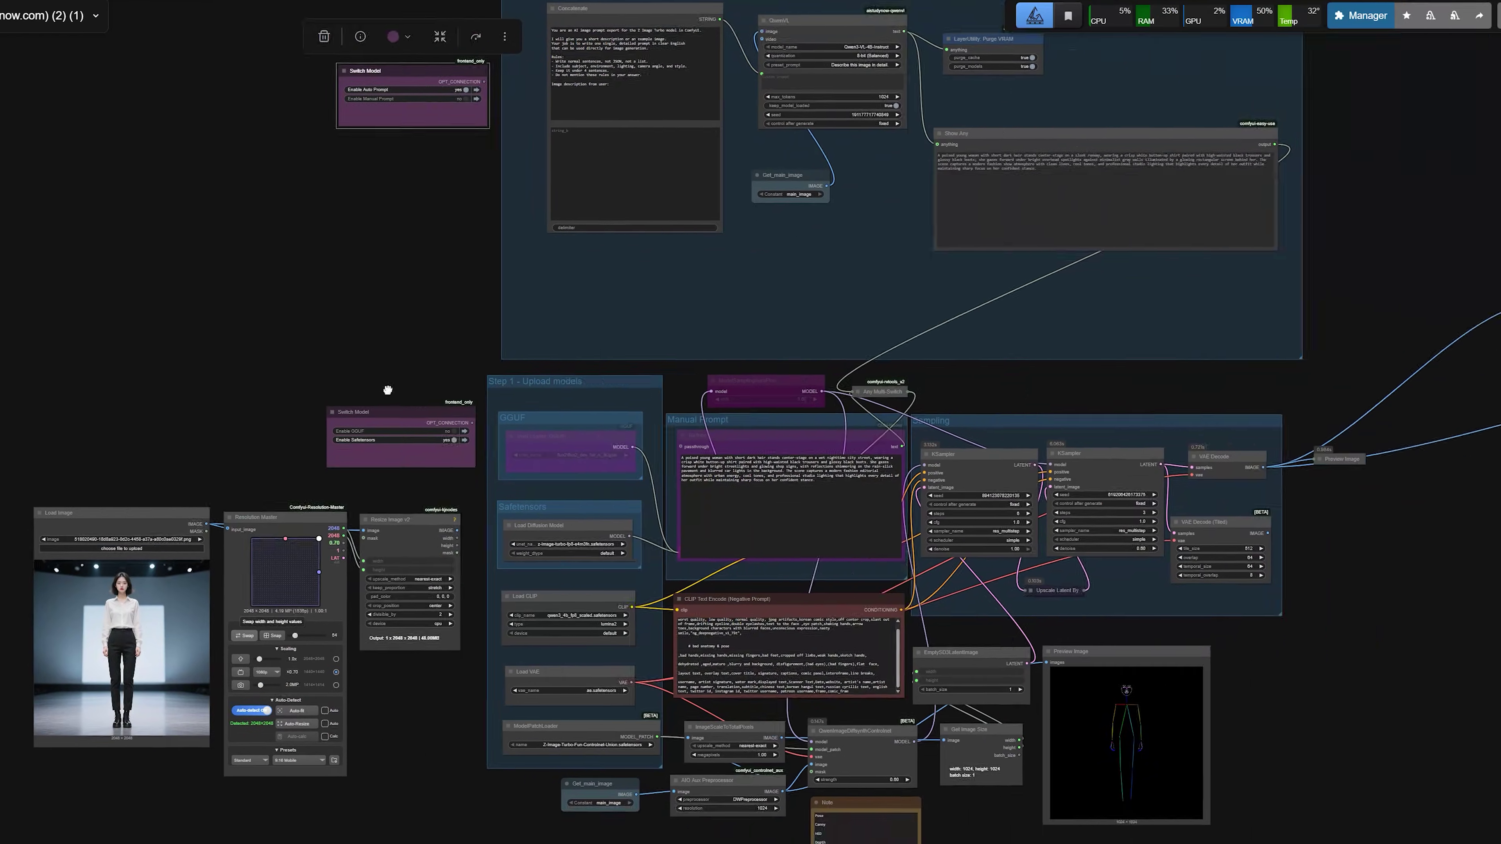
{"action": "left_click_drag", "start_coordinate": [388, 390], "coordinate": [292, 485]}
{"action": "scroll", "coordinate": [173, 470], "scroll_direction": "down", "scroll_amount": 4}
{"action": "left_click_drag", "start_coordinate": [174, 471], "coordinate": [261, 449]}
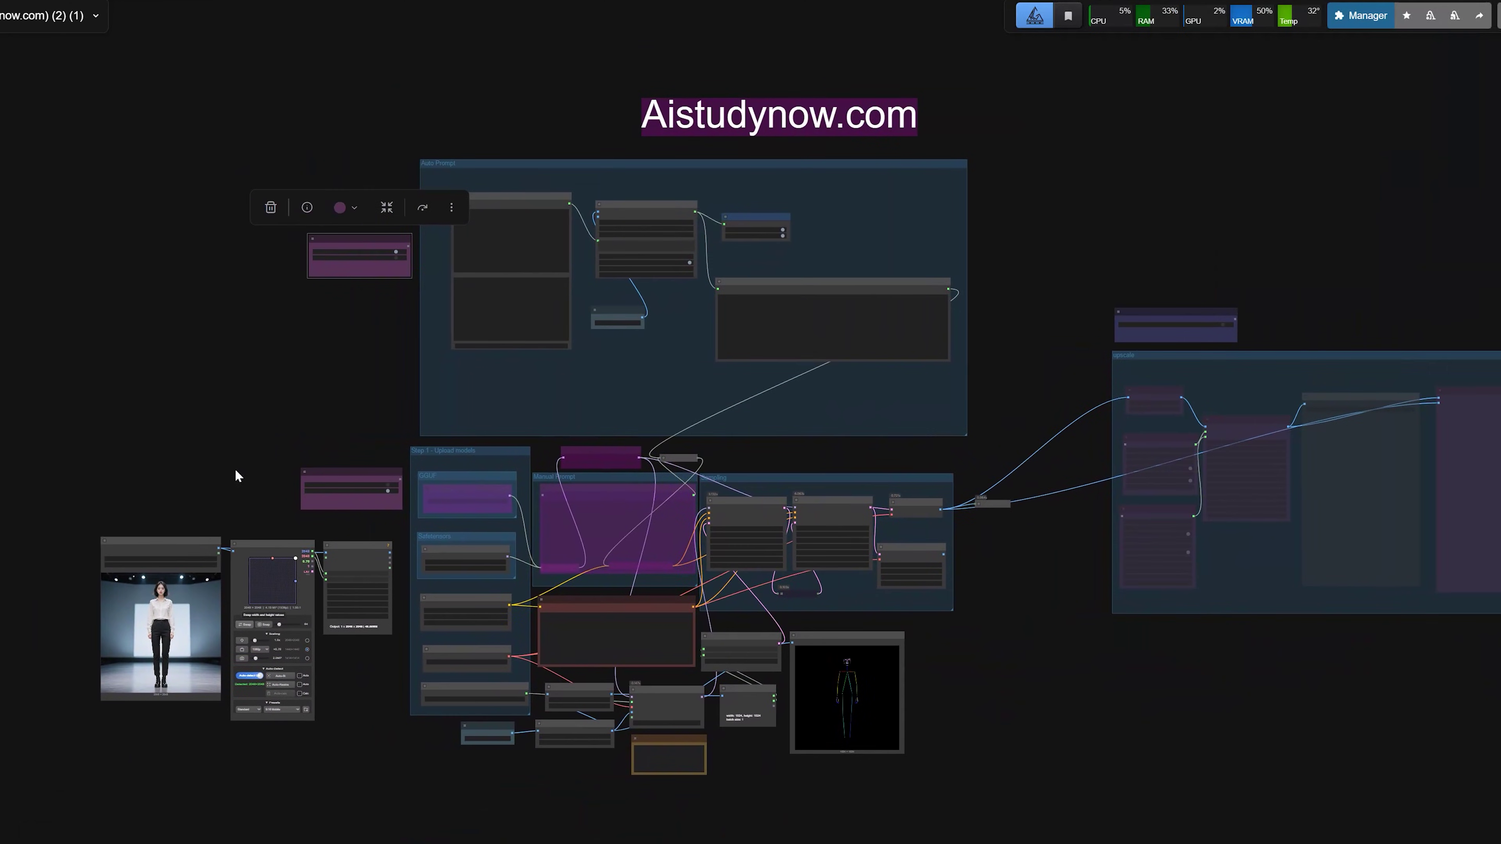
{"action": "scroll", "coordinate": [206, 475], "scroll_direction": "up", "scroll_amount": 3}
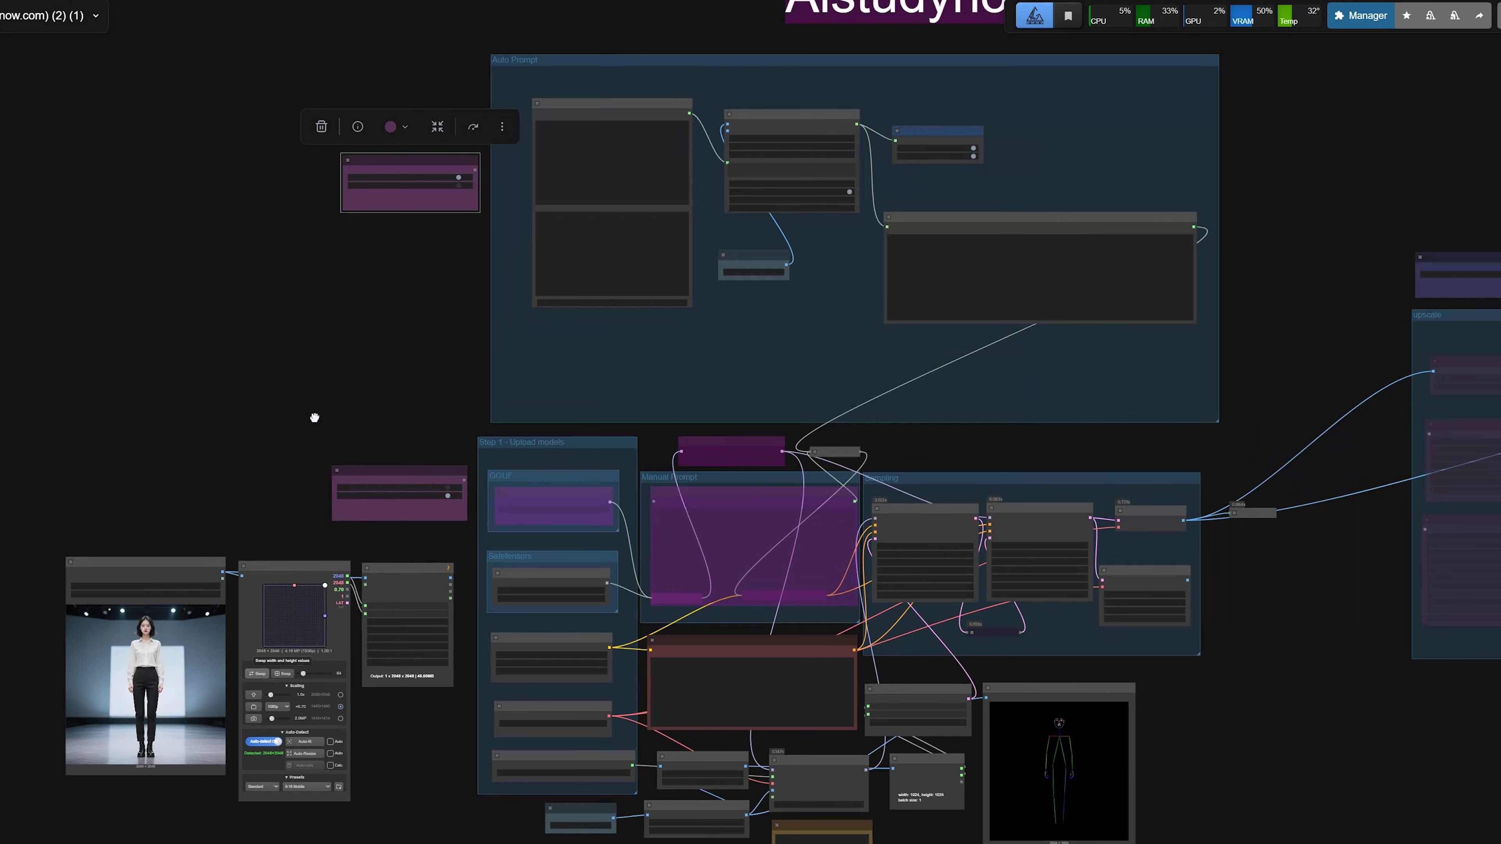
{"action": "left_click_drag", "start_coordinate": [315, 417], "coordinate": [230, 463]}
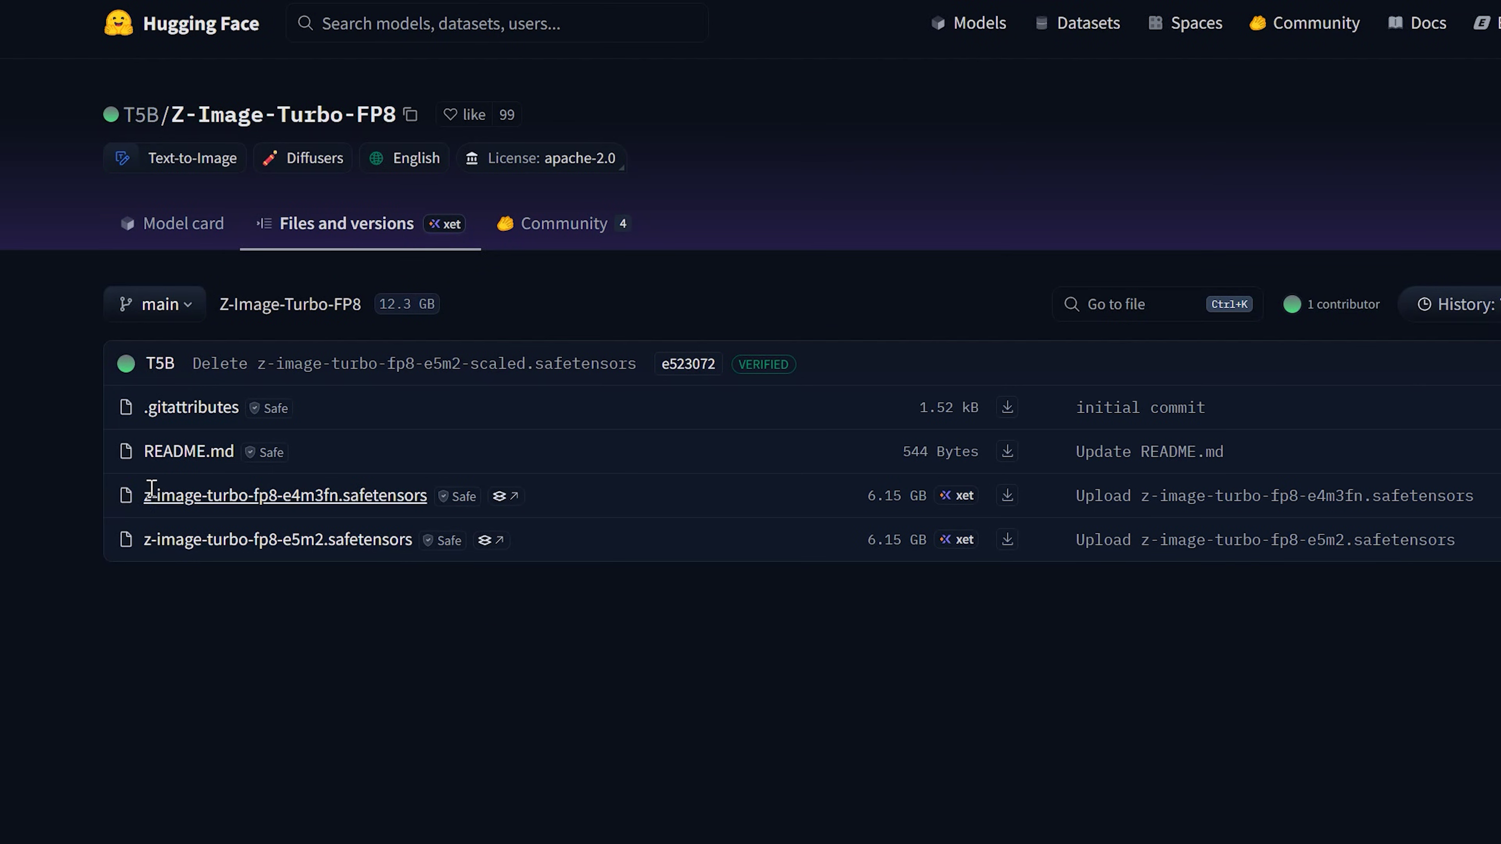
Step: Locate the z-image-turbo-fp8-e4m3fn.safetensors model and the qwen_3_4b.safetensors text encoder on their Hugging Face pages
{"action": "left_click_drag", "start_coordinate": [144, 497], "coordinate": [423, 496]}
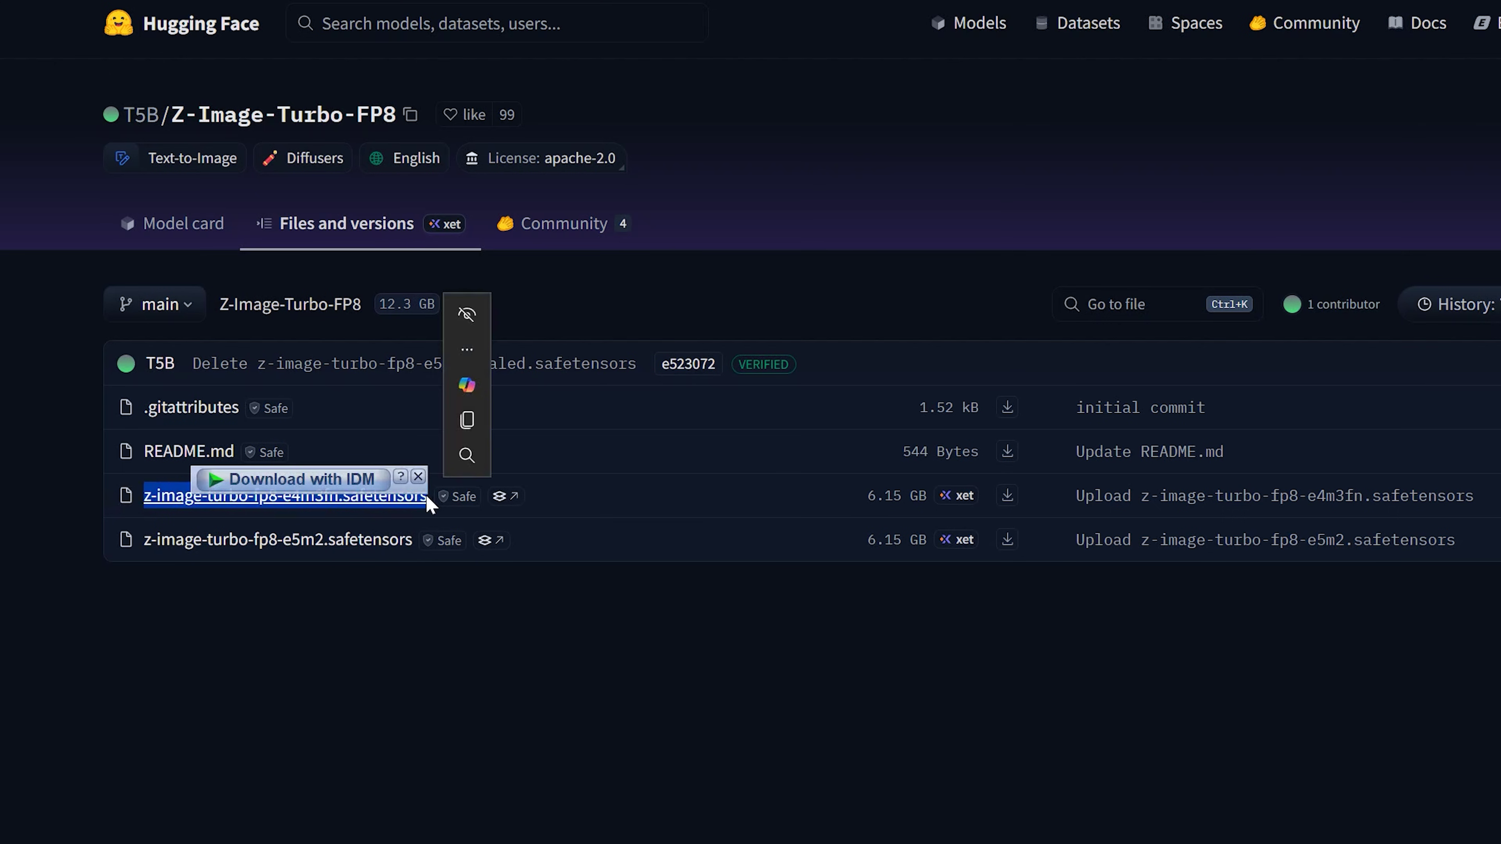
{"action": "left_click", "coordinate": [444, 515]}
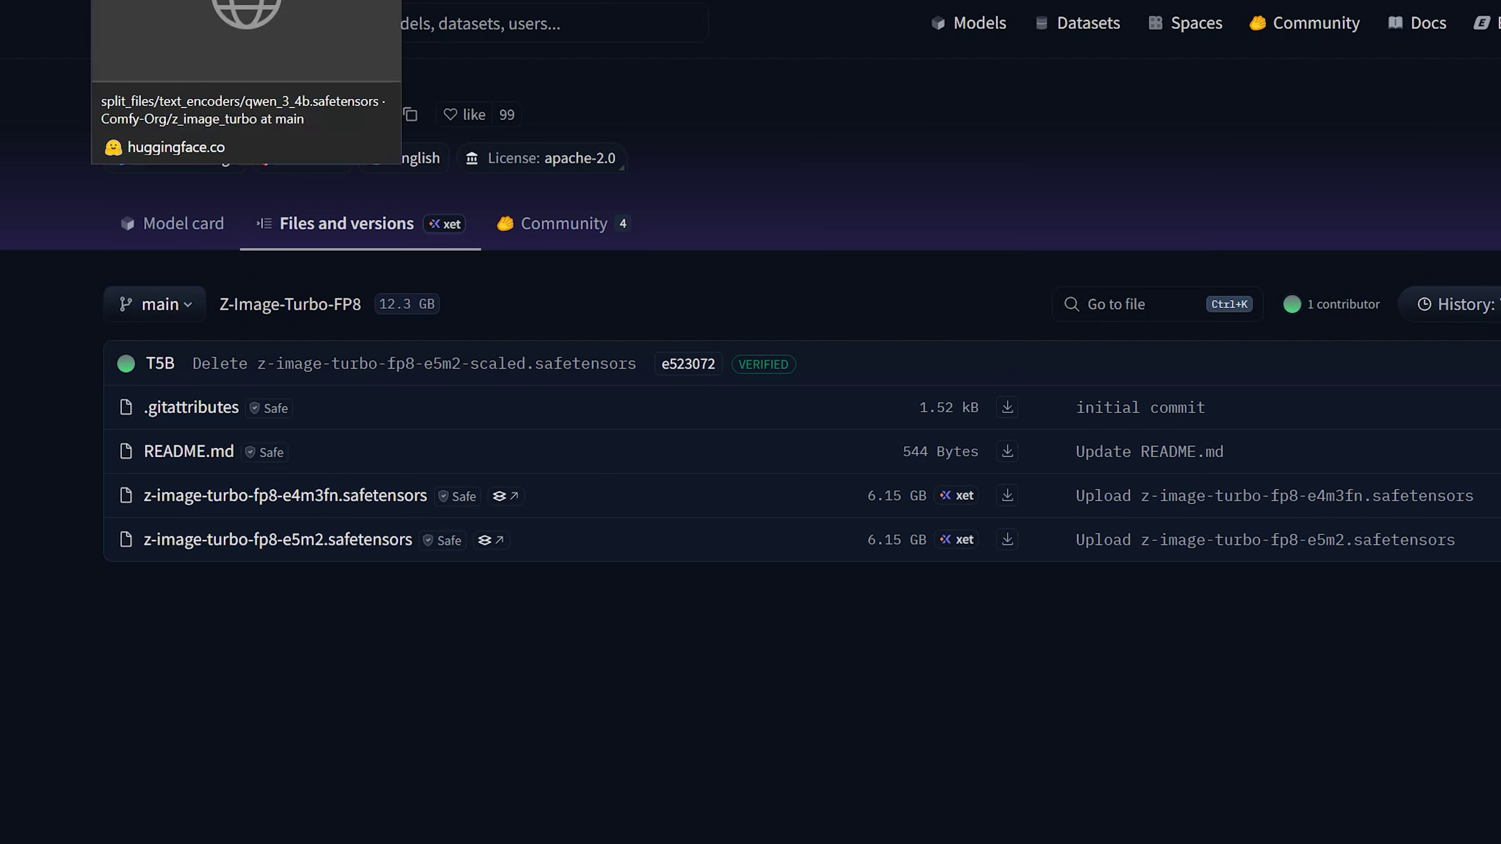
{"action": "left_click", "coordinate": [237, 0]}
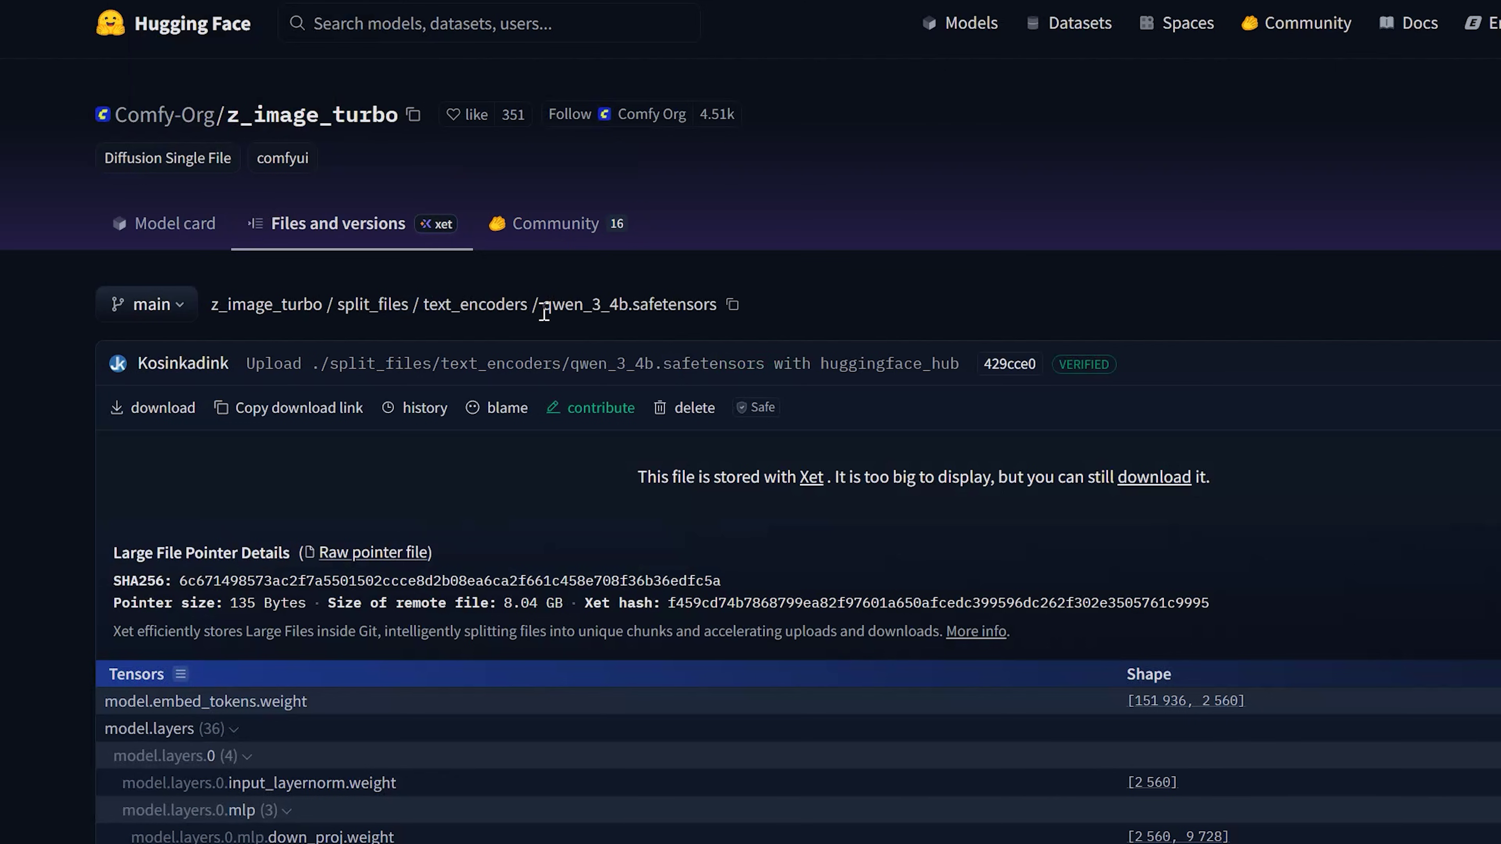
{"action": "left_click_drag", "start_coordinate": [544, 312], "coordinate": [708, 330]}
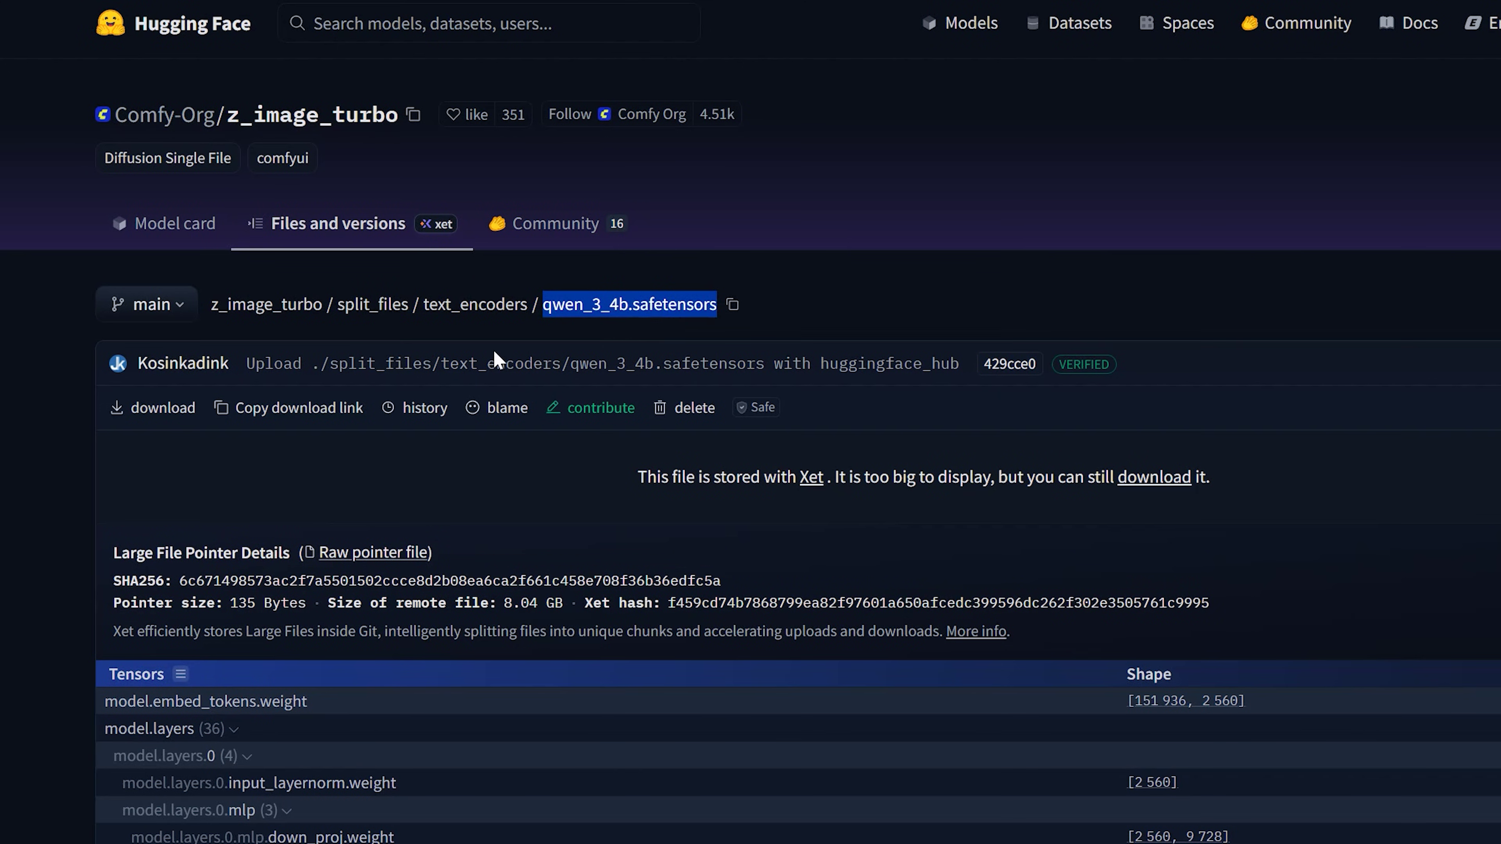
Step: Open the file list of alibaba-pai/Z-Image-Turbo-Fun-Controlnet-Union and highlight the Z-Image-Turbo-Fun-Controlnet-Union.safetensors file name
{"action": "left_click", "coordinate": [413, 1]}
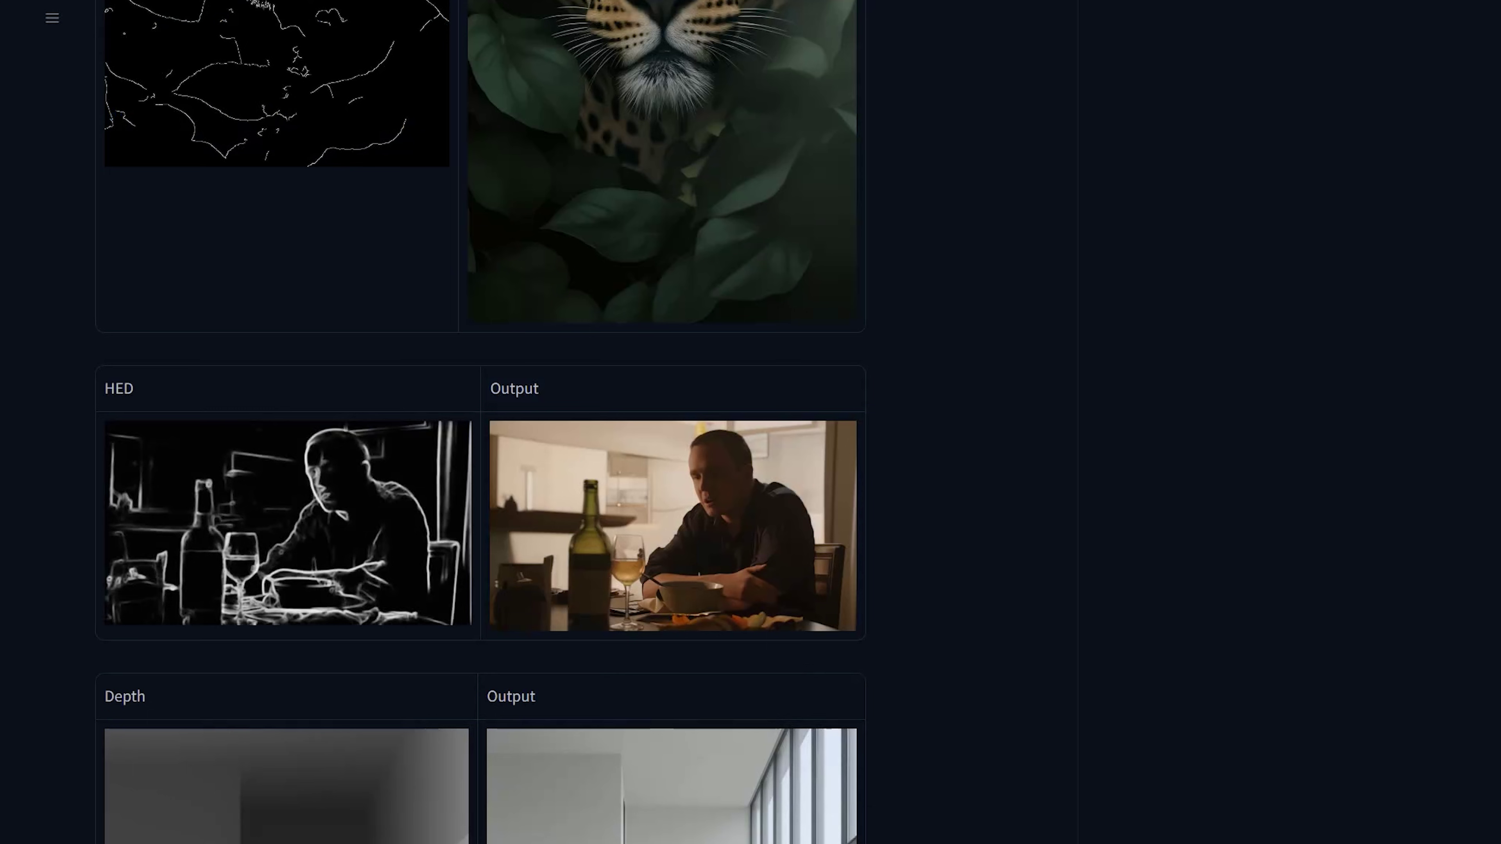
{"action": "scroll", "coordinate": [339, 480], "scroll_direction": "up", "scroll_amount": 3}
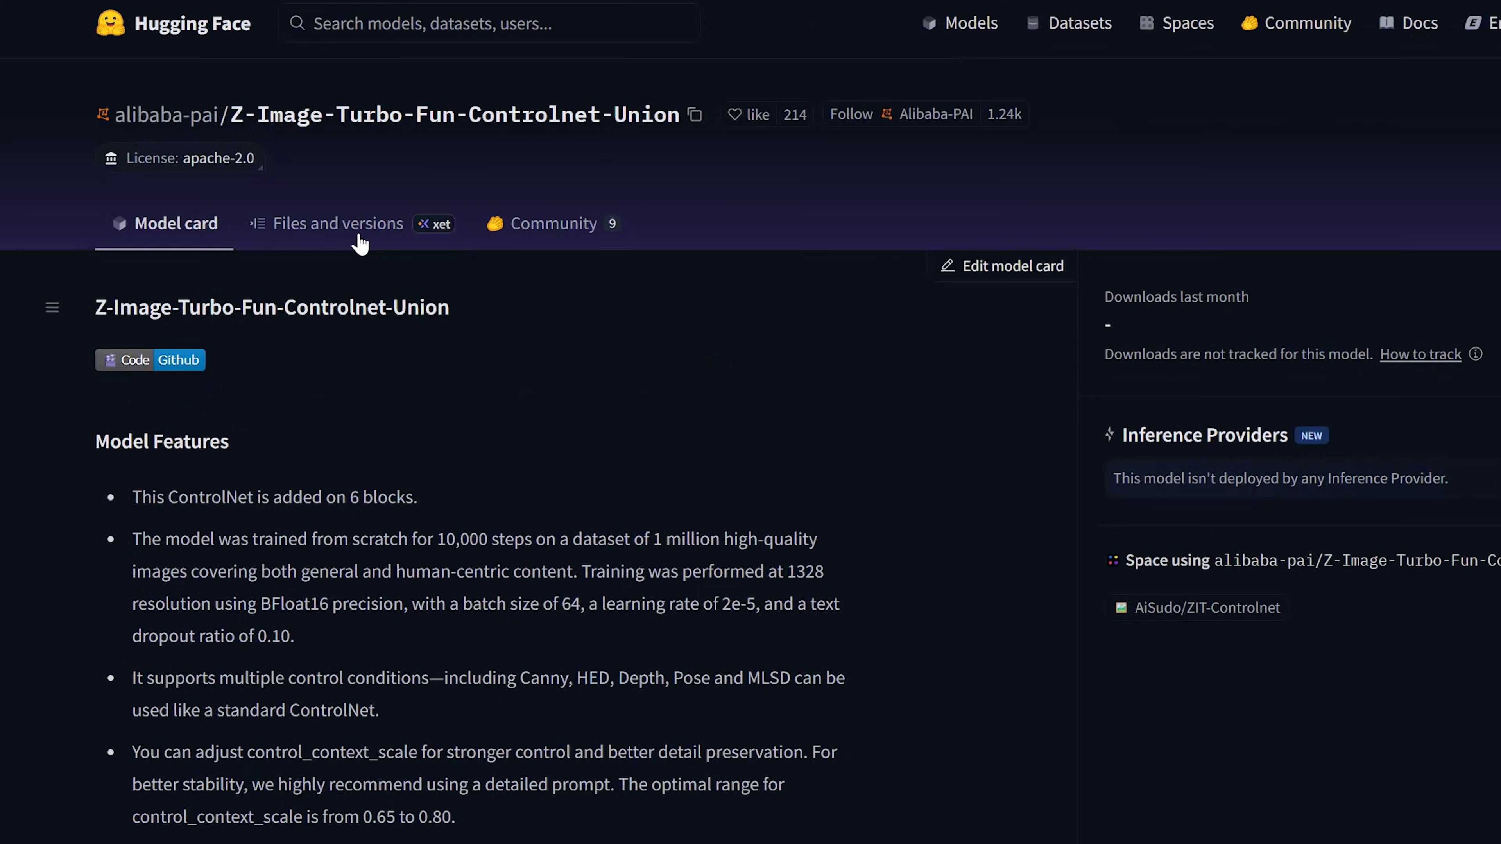
{"action": "left_click", "coordinate": [359, 228]}
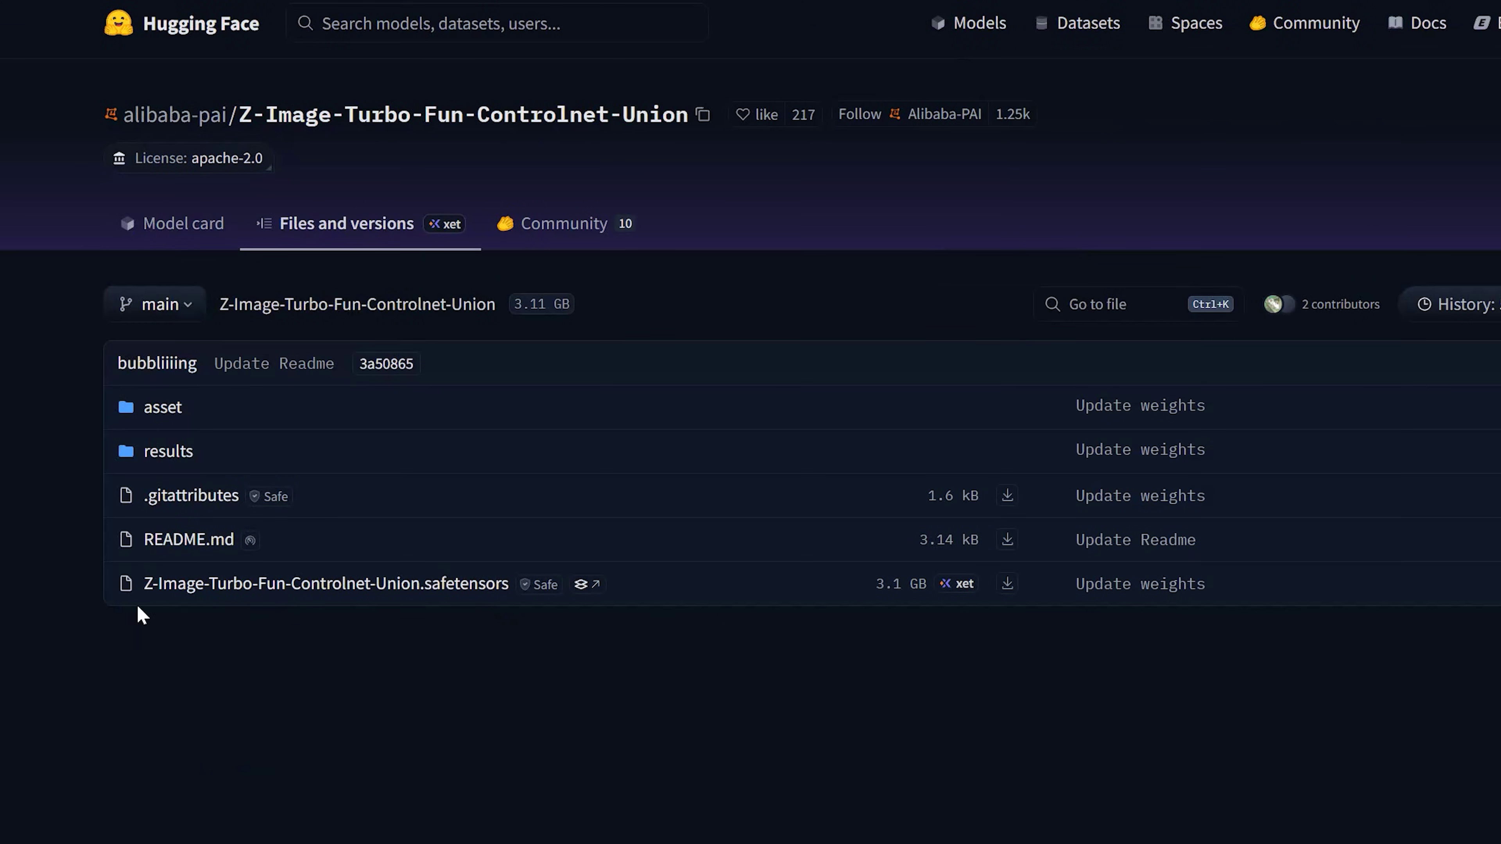
{"action": "left_click_drag", "start_coordinate": [124, 583], "coordinate": [201, 585]}
{"action": "left_click_drag", "start_coordinate": [492, 587], "coordinate": [142, 588]}
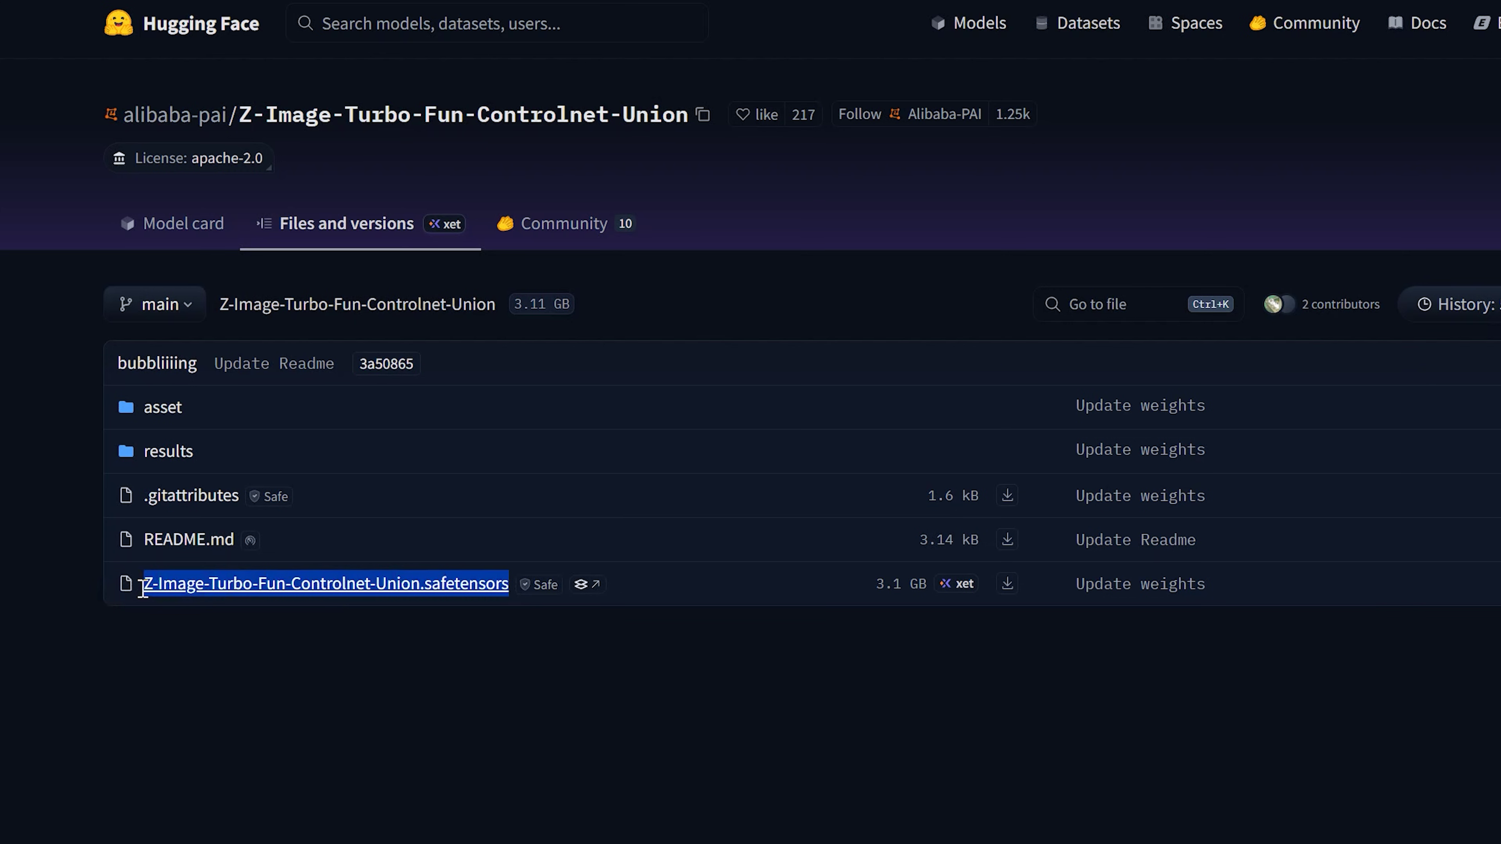
{"action": "left_click", "coordinate": [137, 583]}
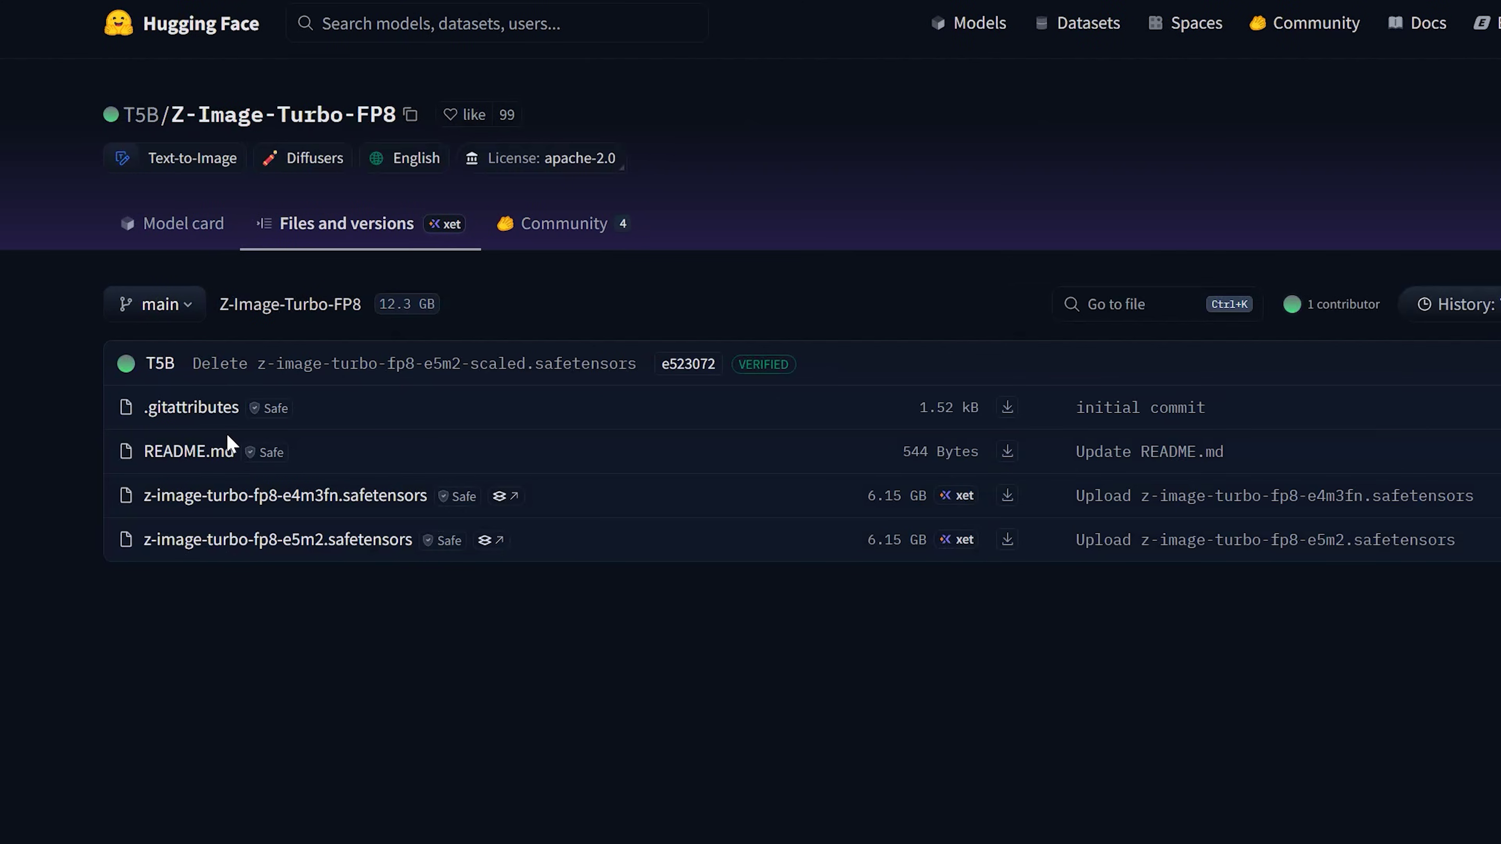
Step: Open the download dialog for z-image-turbo-fp8-e4m3fn.safetensors and browse its save location to ComfyUI\models\diffusion_models
{"action": "right_click", "coordinate": [1004, 494]}
{"action": "left_click", "coordinate": [1077, 778]}
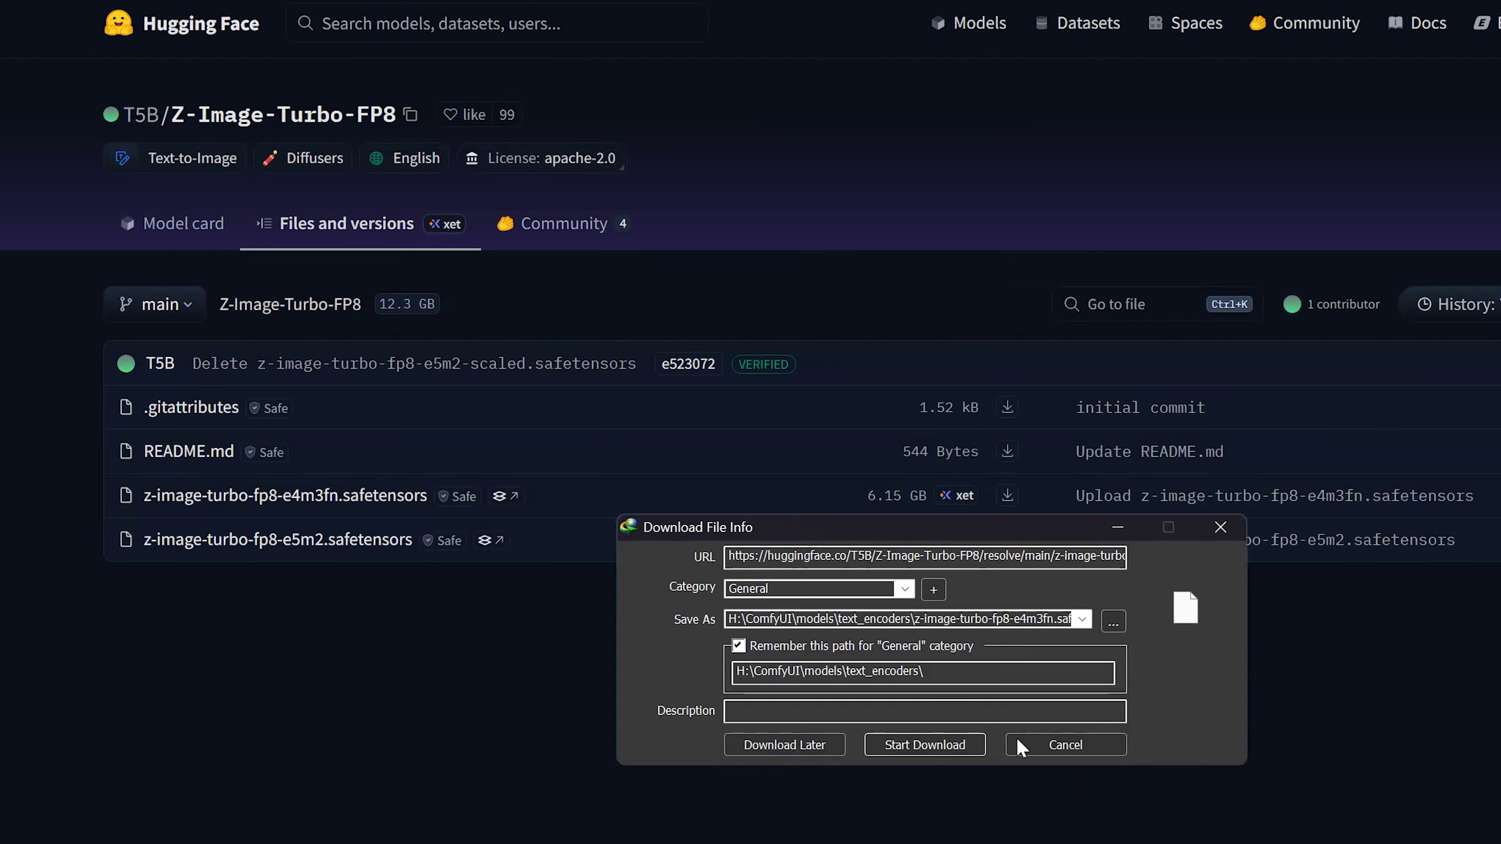
{"action": "left_click", "coordinate": [1110, 617]}
{"action": "left_click", "coordinate": [1012, 391]}
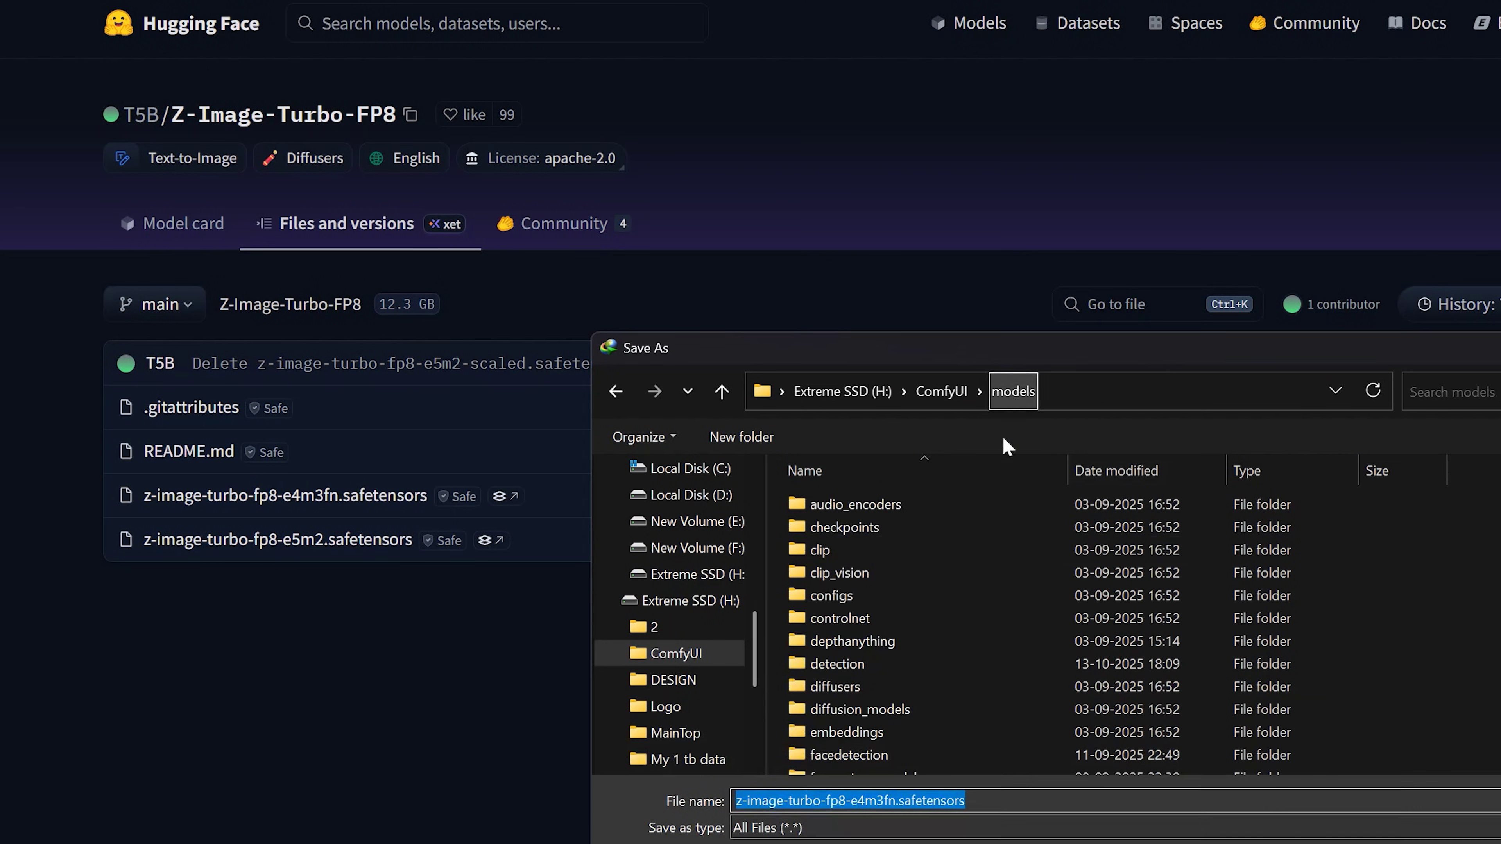
{"action": "left_click", "coordinate": [906, 712]}
{"action": "double_click", "coordinate": [904, 712]}
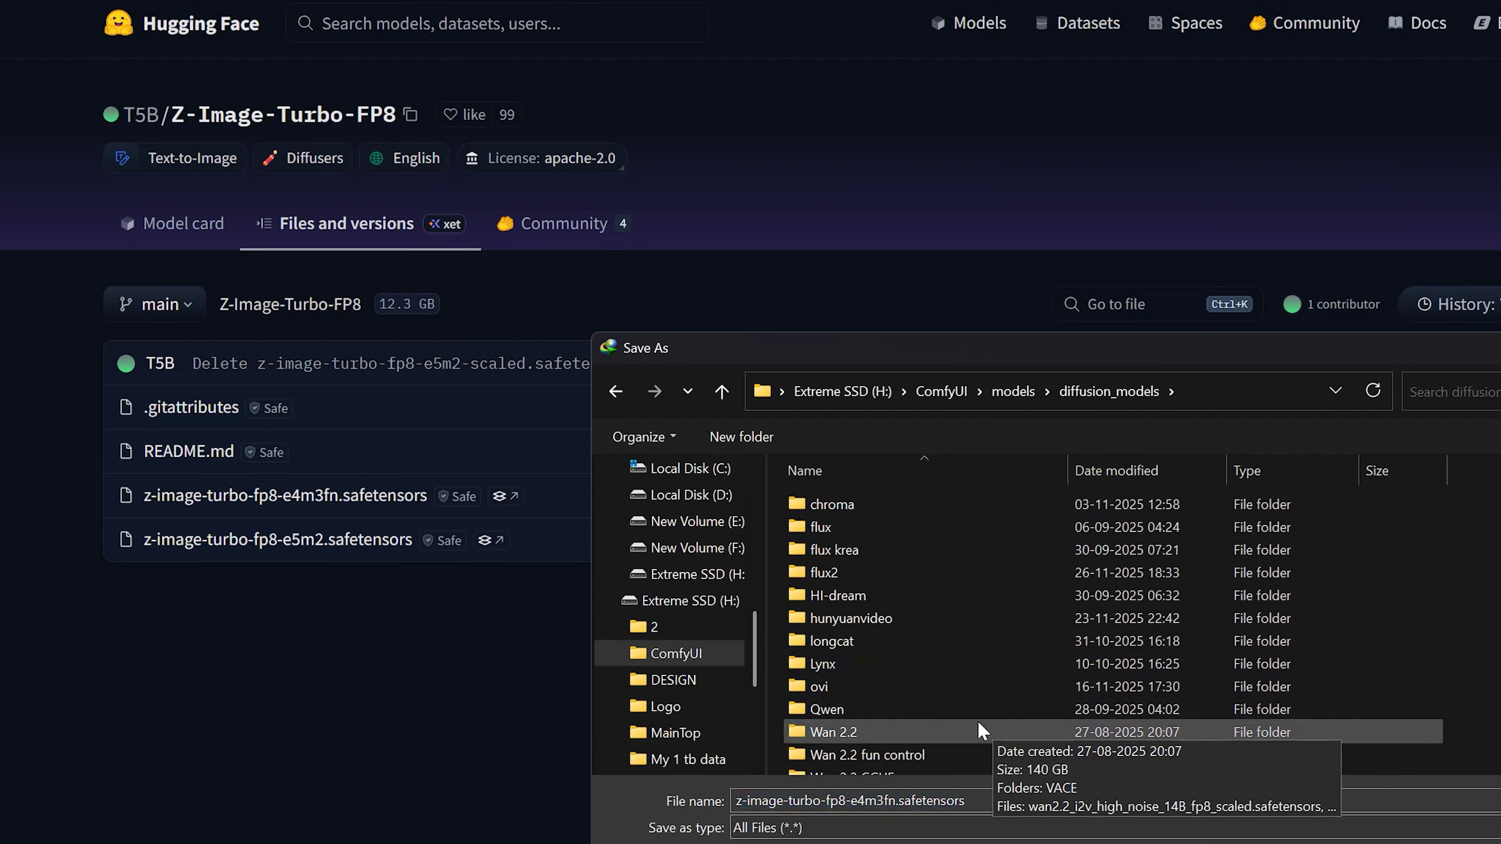
Step: Return to the models folder and look inside its vae subfolder
{"action": "left_click", "coordinate": [1011, 395]}
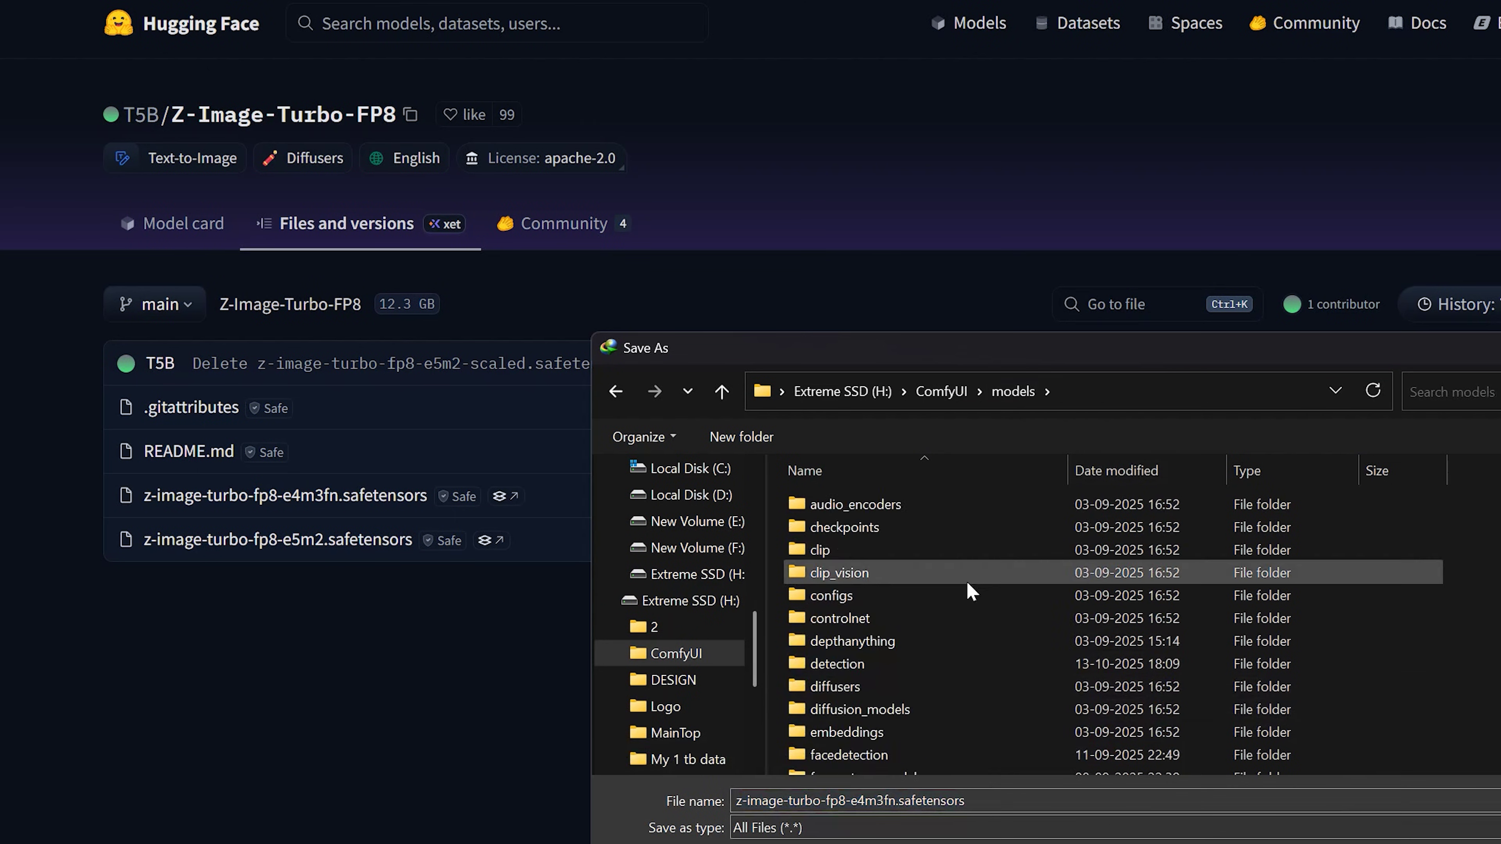
{"action": "scroll", "coordinate": [951, 626], "scroll_direction": "down", "scroll_amount": 5}
{"action": "scroll", "coordinate": [937, 695], "scroll_direction": "down", "scroll_amount": 4}
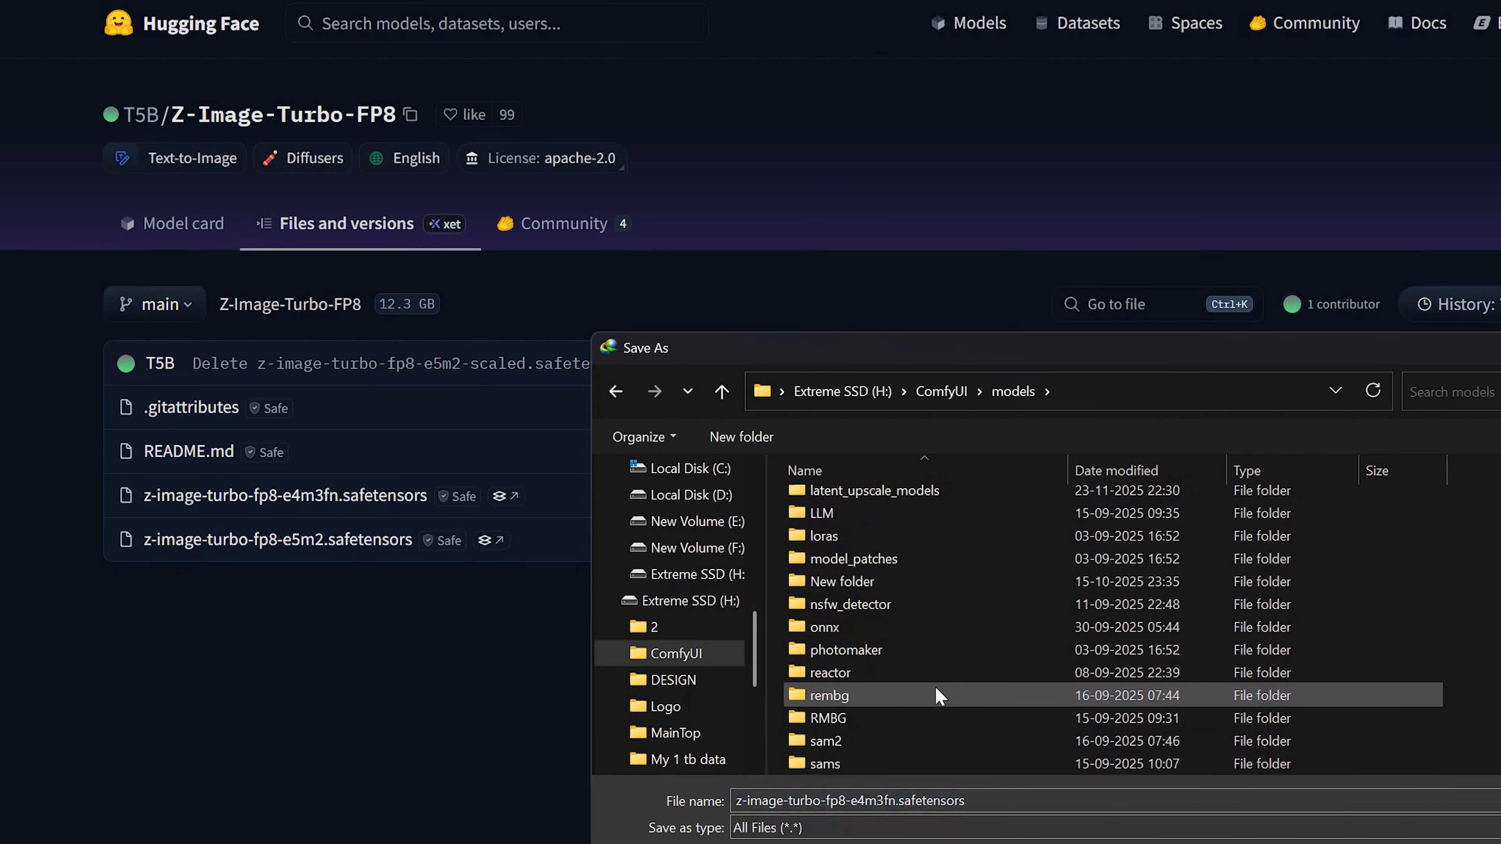
{"action": "scroll", "coordinate": [935, 695], "scroll_direction": "down", "scroll_amount": 1}
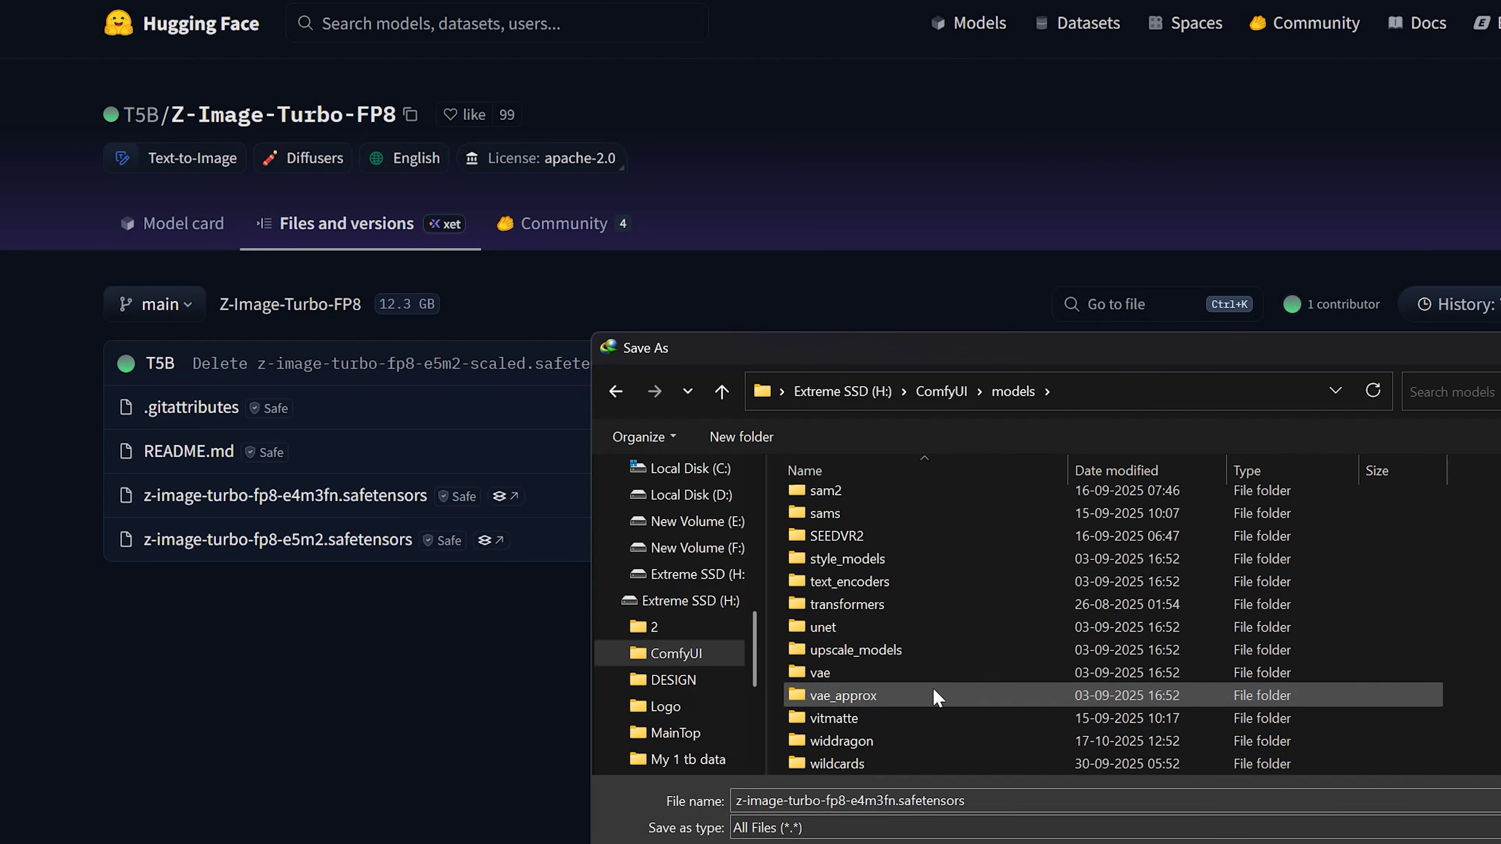
{"action": "double_click", "coordinate": [944, 668]}
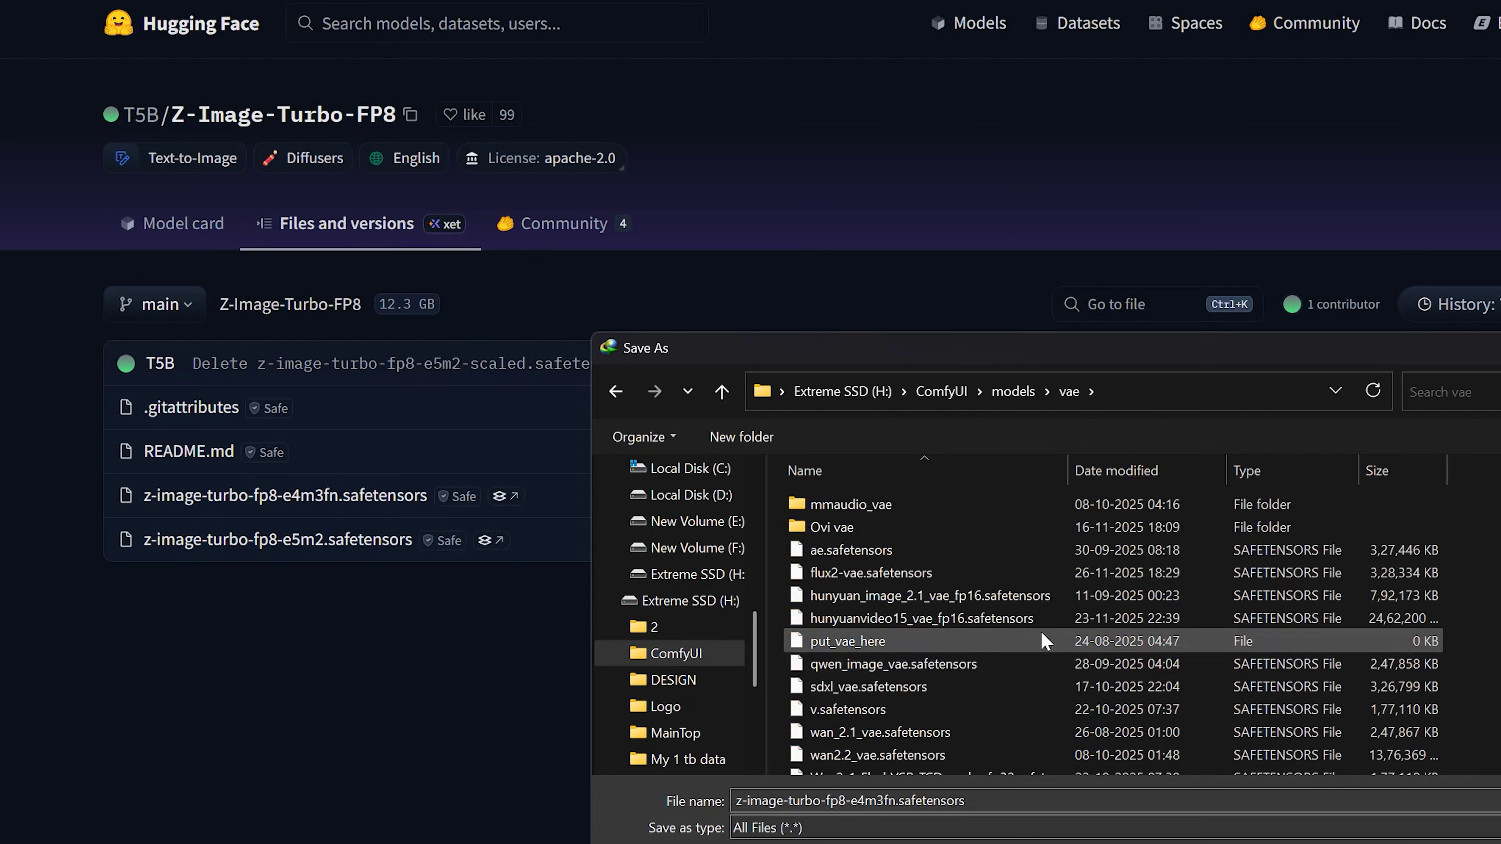
Step: Look inside the models\model_patches folder, then dismiss the save dialog and cancel the download
{"action": "left_click", "coordinate": [615, 391]}
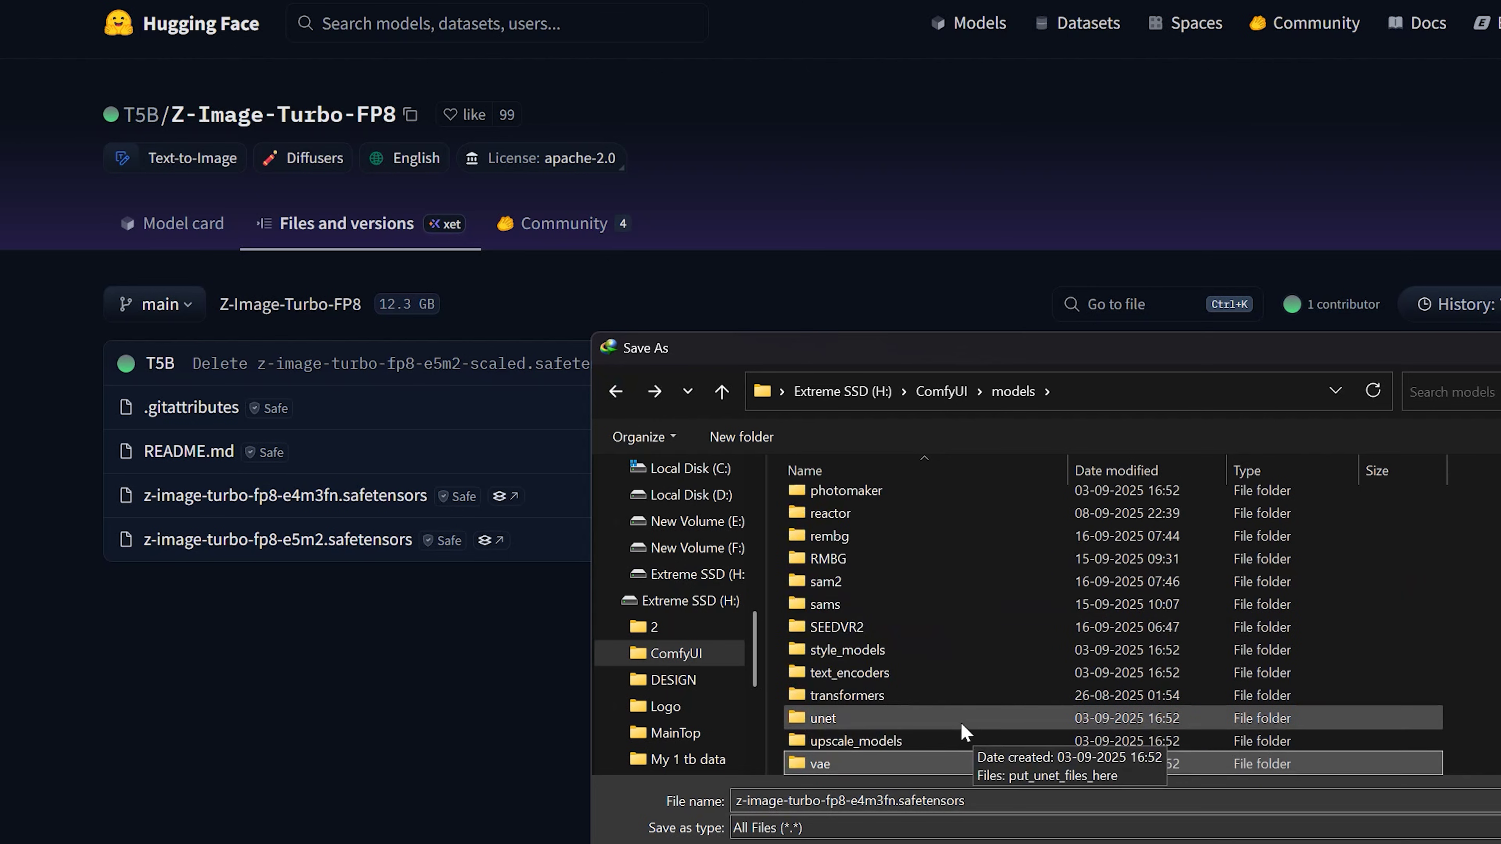
{"action": "scroll", "coordinate": [963, 732], "scroll_direction": "down", "scroll_amount": 2}
{"action": "scroll", "coordinate": [963, 732], "scroll_direction": "up", "scroll_amount": 3}
{"action": "scroll", "coordinate": [963, 732], "scroll_direction": "up", "scroll_amount": 2}
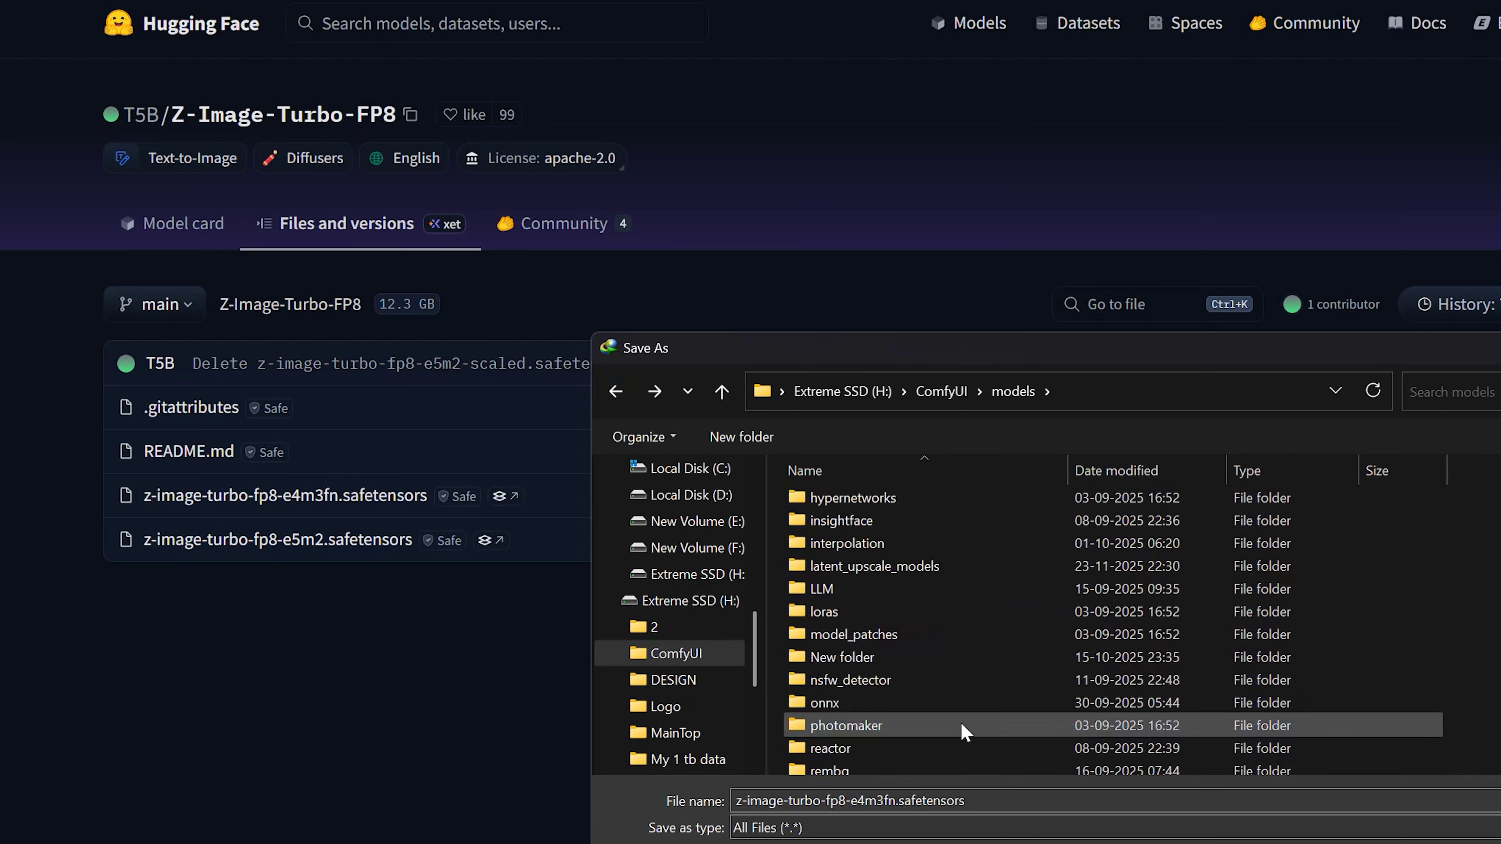
{"action": "left_click", "coordinate": [897, 644]}
{"action": "double_click", "coordinate": [897, 646]}
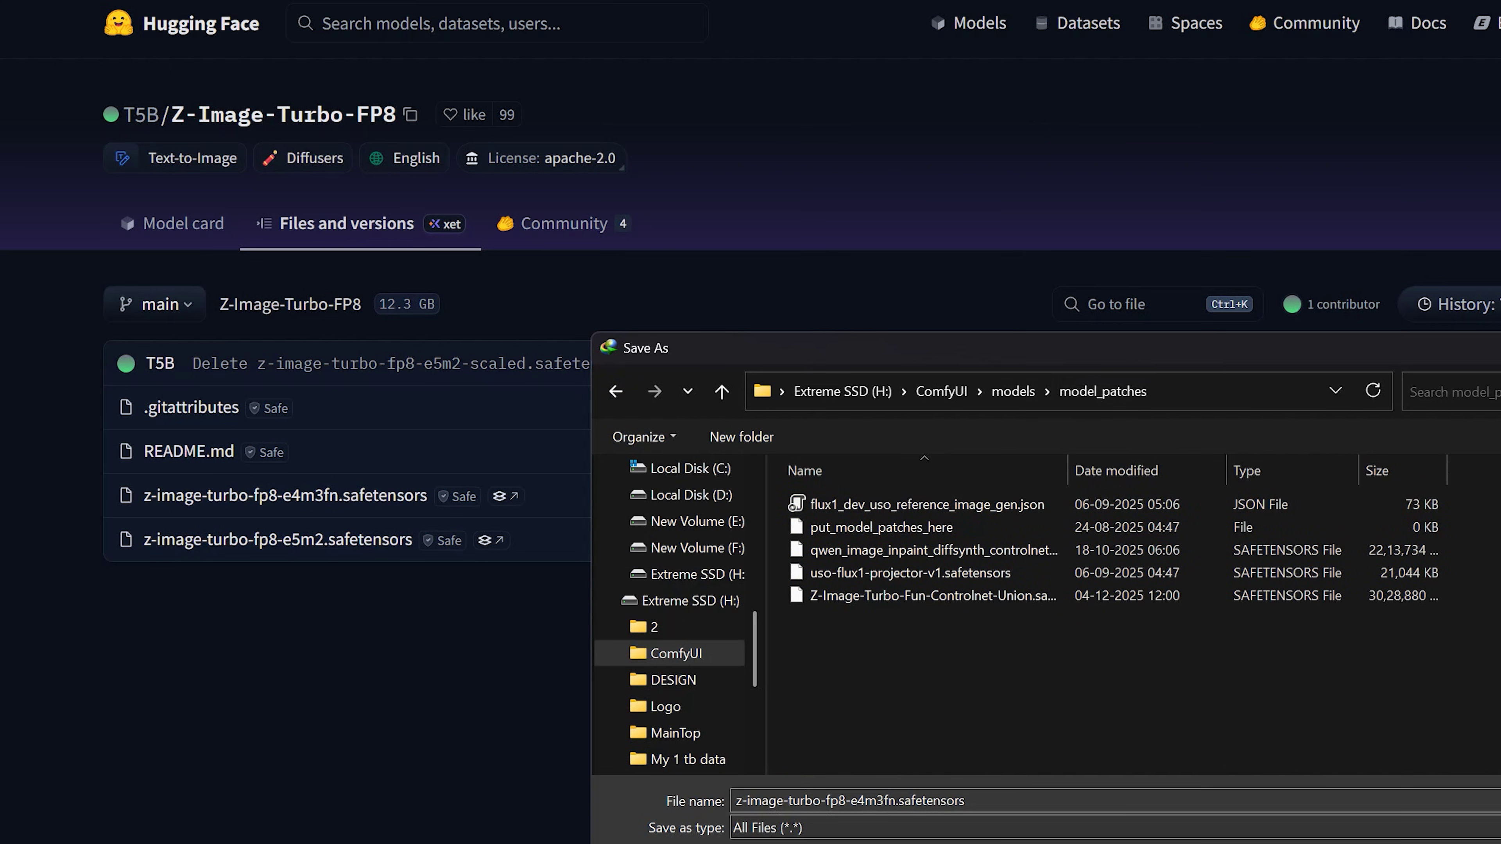
{"action": "key", "text": "Return"}
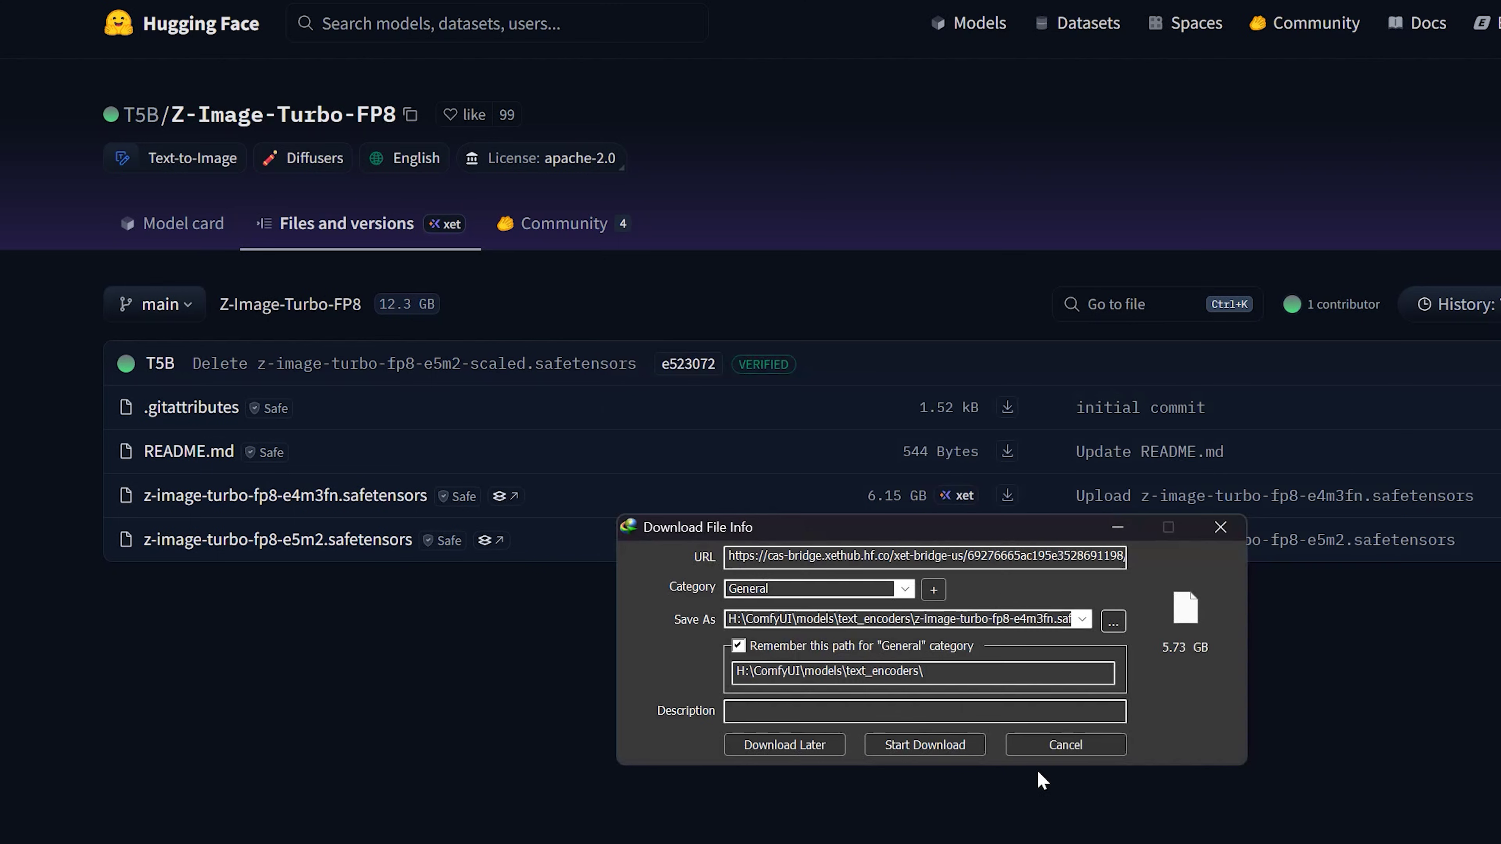
{"action": "left_click", "coordinate": [1048, 749]}
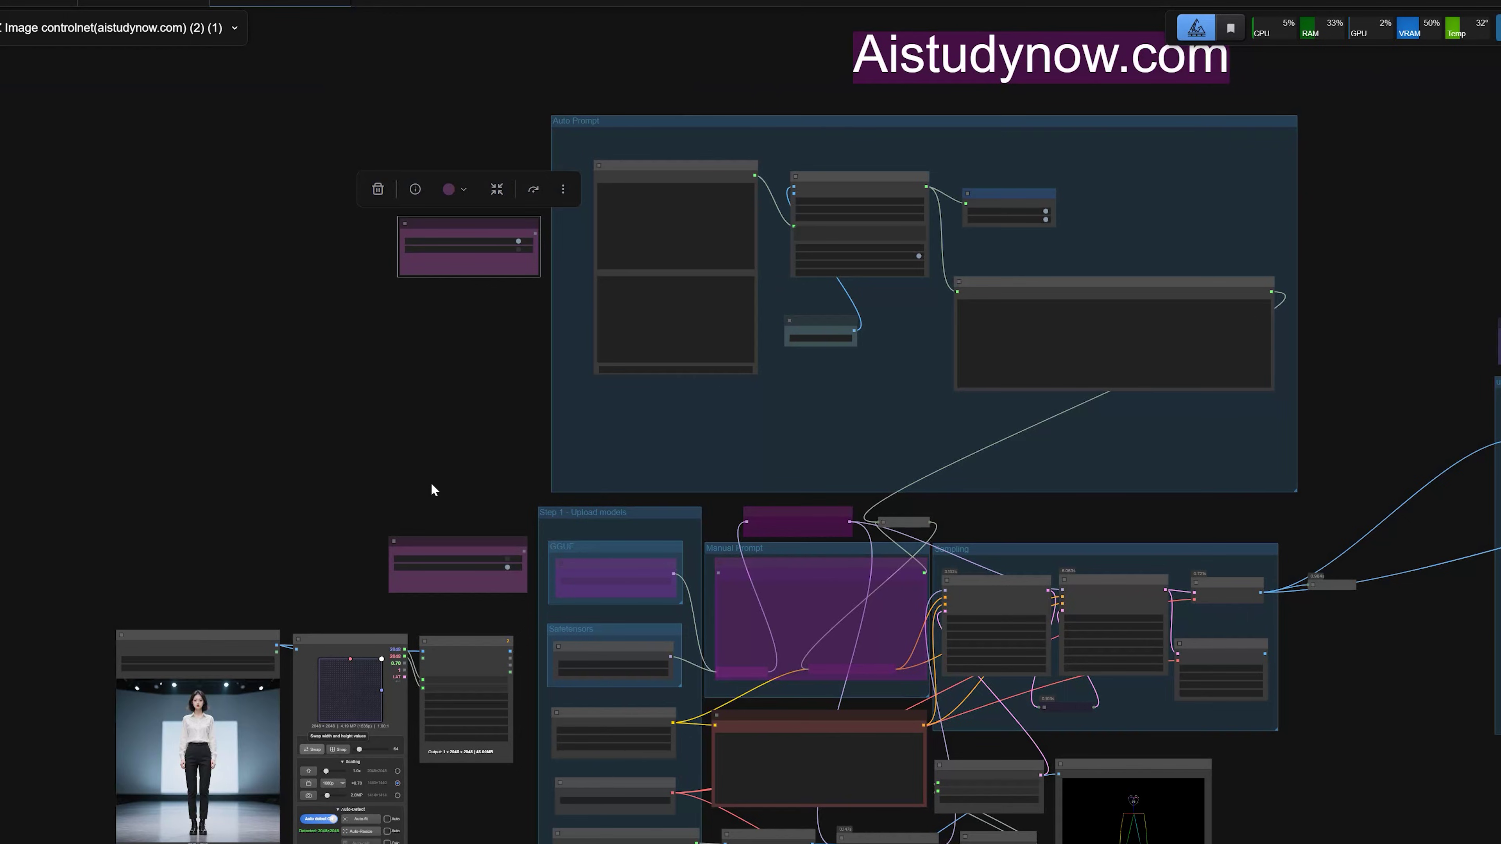
Step: Switch to ComfyUI and inspect the workflow's Step 1 model loaders and the Manual Prompt group up close
{"action": "scroll", "coordinate": [430, 482], "scroll_direction": "down", "scroll_amount": 3}
{"action": "left_click_drag", "start_coordinate": [419, 480], "coordinate": [335, 274]}
{"action": "scroll", "coordinate": [552, 482], "scroll_direction": "up", "scroll_amount": 4}
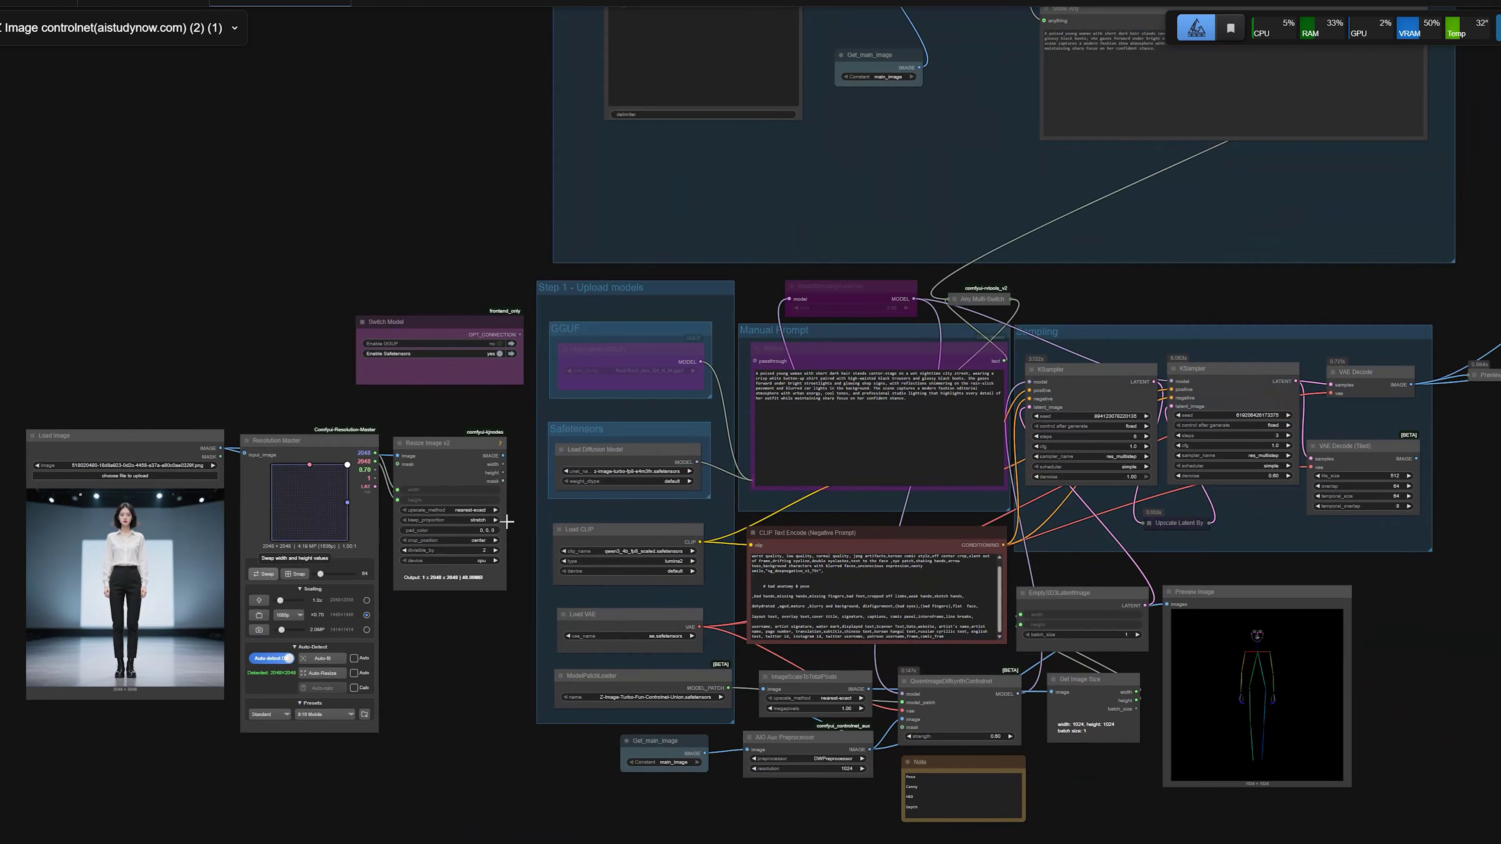
{"action": "scroll", "coordinate": [506, 521], "scroll_direction": "up", "scroll_amount": 3}
{"action": "scroll", "coordinate": [506, 521], "scroll_direction": "up", "scroll_amount": 2}
{"action": "left_click_drag", "start_coordinate": [509, 519], "coordinate": [222, 537]}
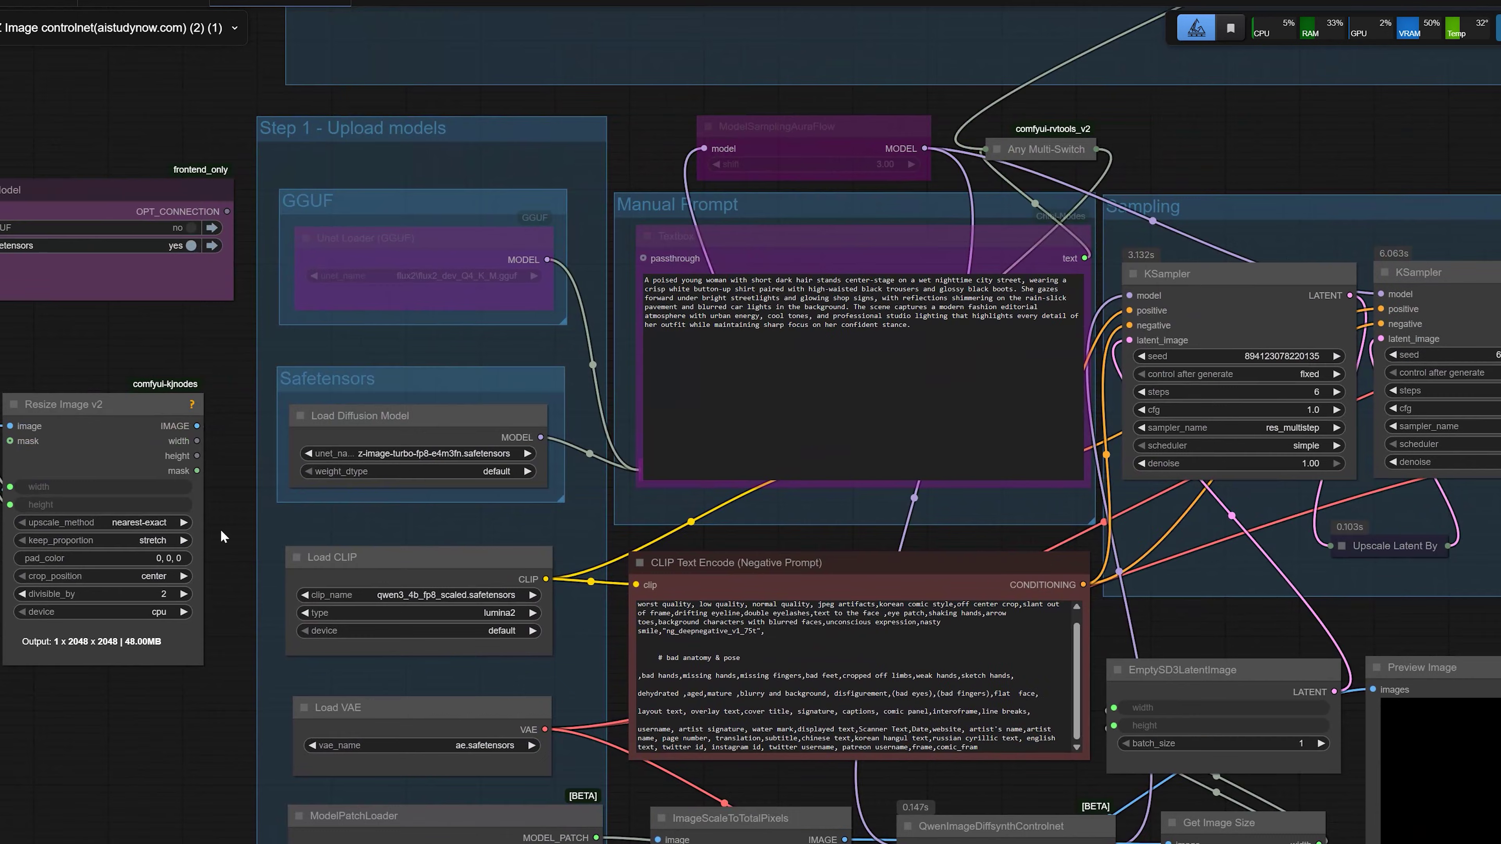
Step: Open ComfyUI Manager, look through its news notes and close it
{"action": "left_click", "coordinate": [1499, 28]}
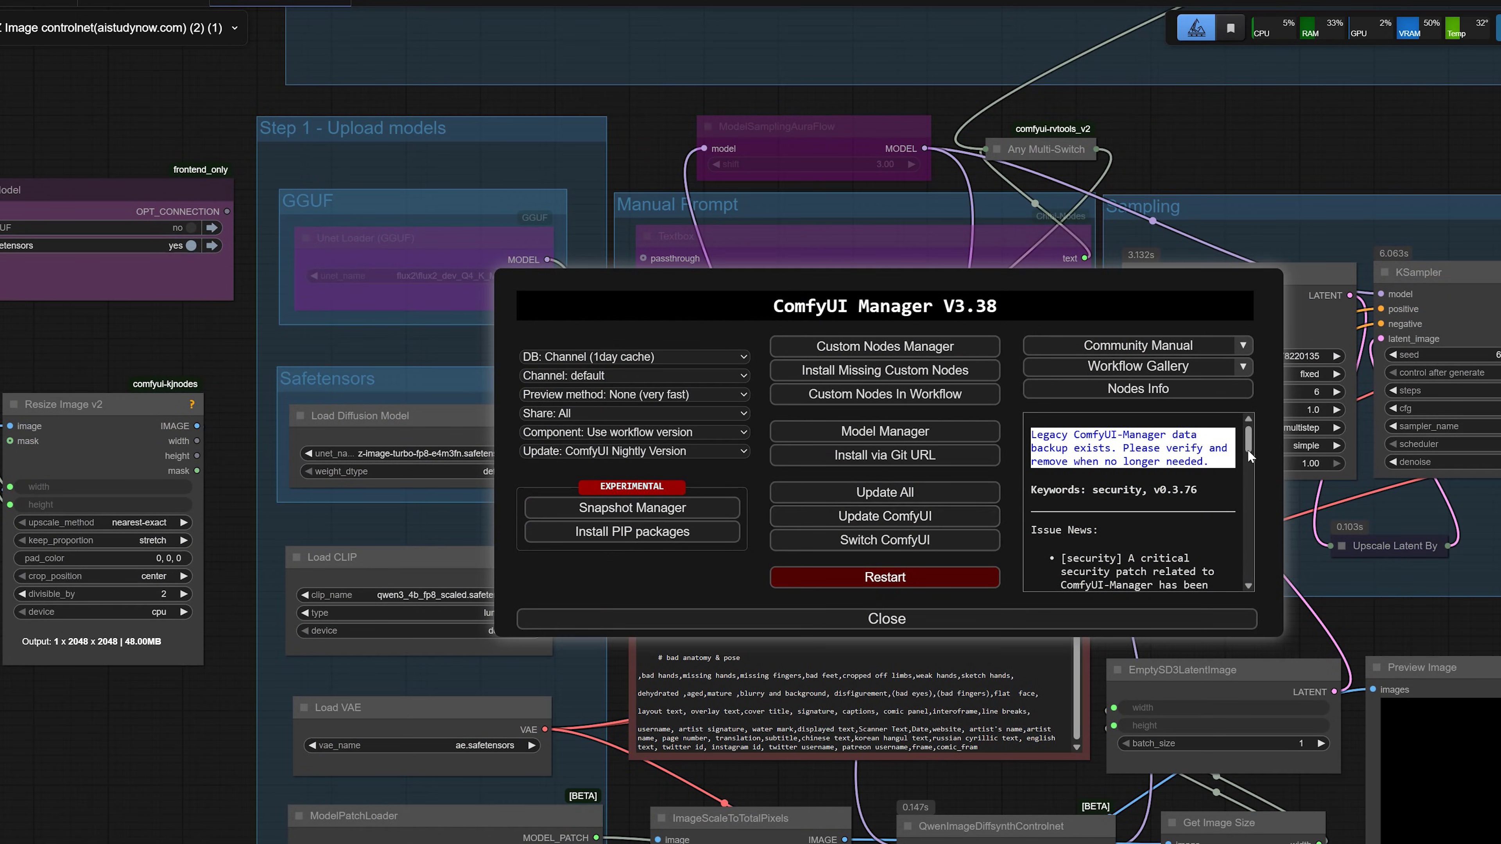
{"action": "left_click_drag", "start_coordinate": [1247, 450], "coordinate": [1254, 584]}
{"action": "left_click", "coordinate": [1007, 621]}
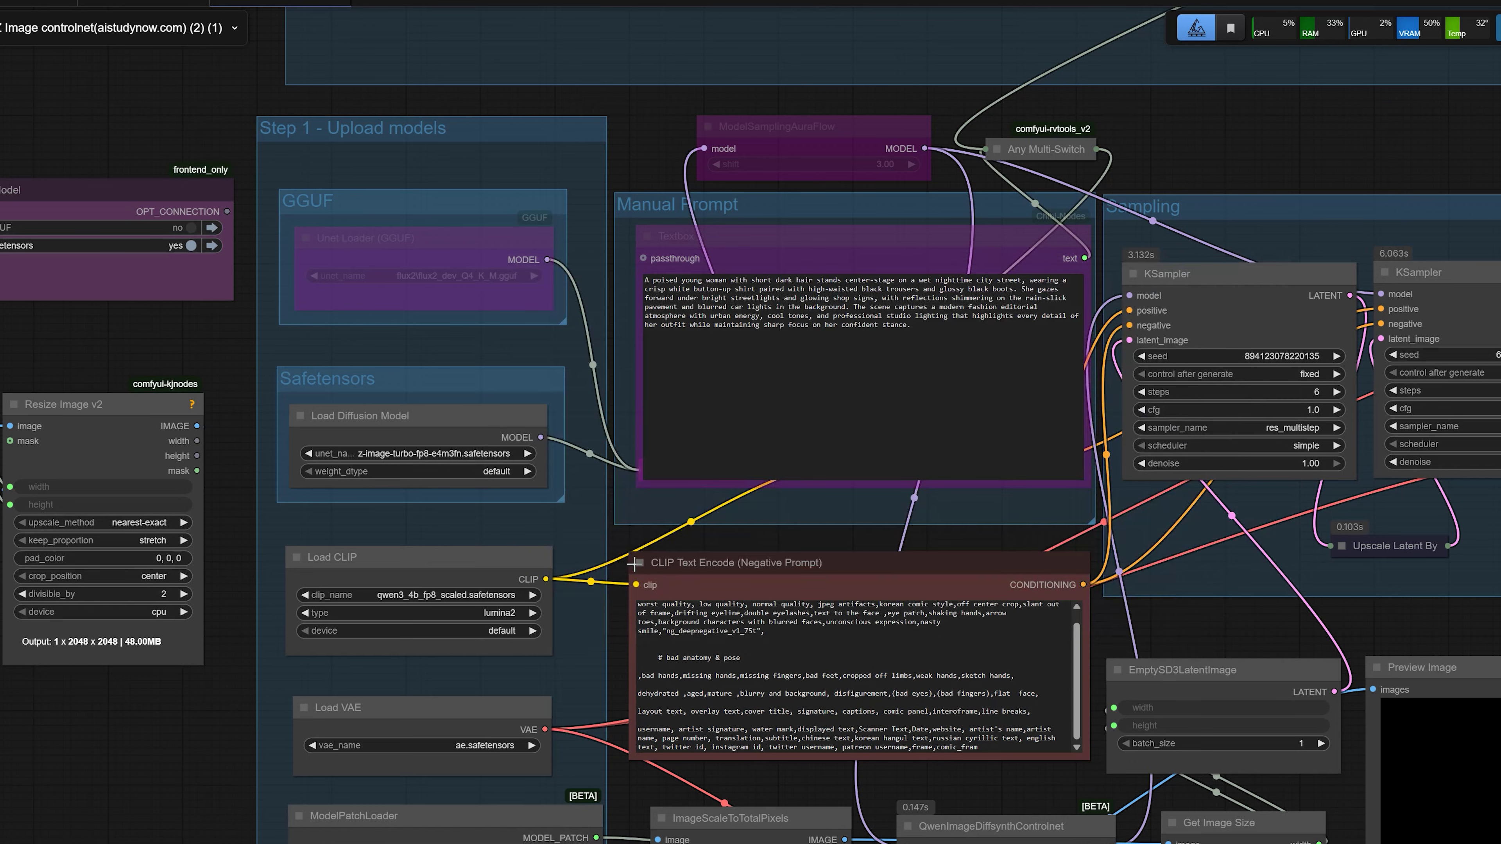
Step: Examine the GGUF, Safetensors, CLIP, VAE and ModelPatchLoader nodes in the Step 1 - Upload models group
{"action": "left_click_drag", "start_coordinate": [226, 440], "coordinate": [354, 346]}
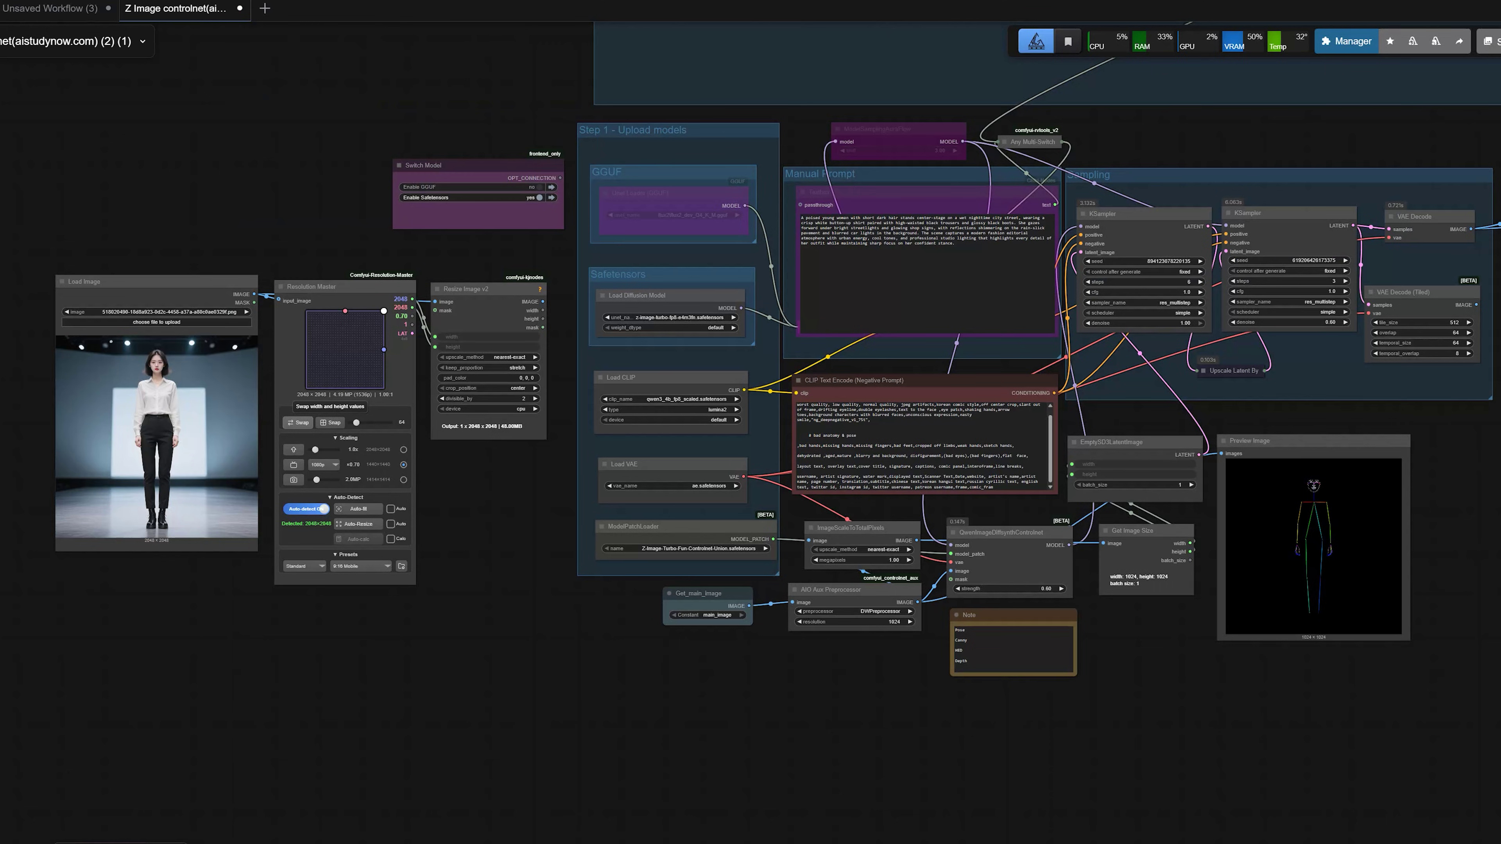
{"action": "left_click_drag", "start_coordinate": [540, 559], "coordinate": [488, 683]}
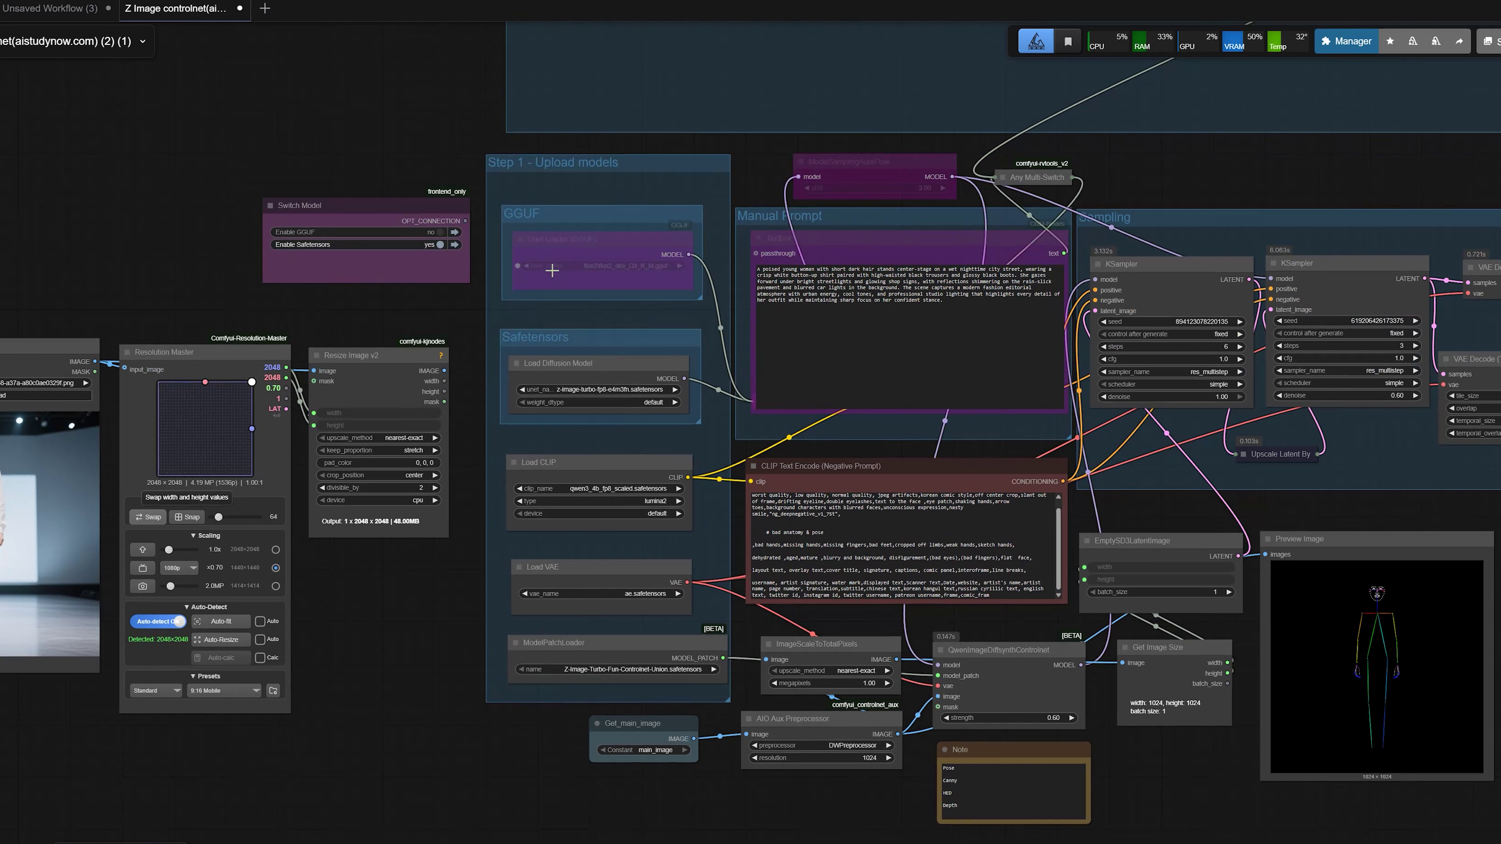
{"action": "scroll", "coordinate": [551, 270], "scroll_direction": "up", "scroll_amount": 4}
{"action": "scroll", "coordinate": [546, 489], "scroll_direction": "down", "scroll_amount": 1}
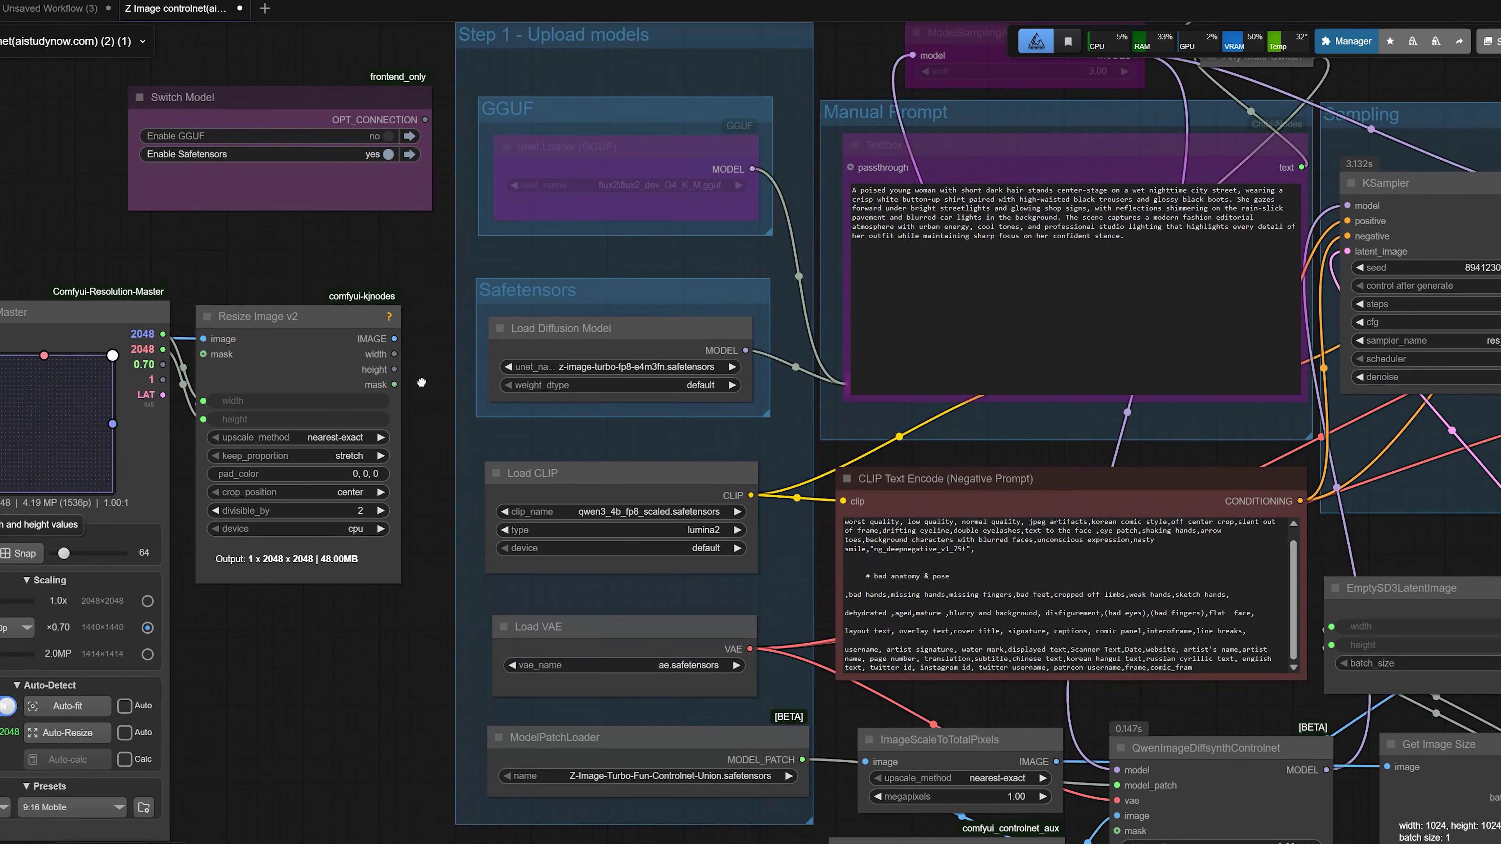
{"action": "left_click_drag", "start_coordinate": [610, 737], "coordinate": [602, 736]}
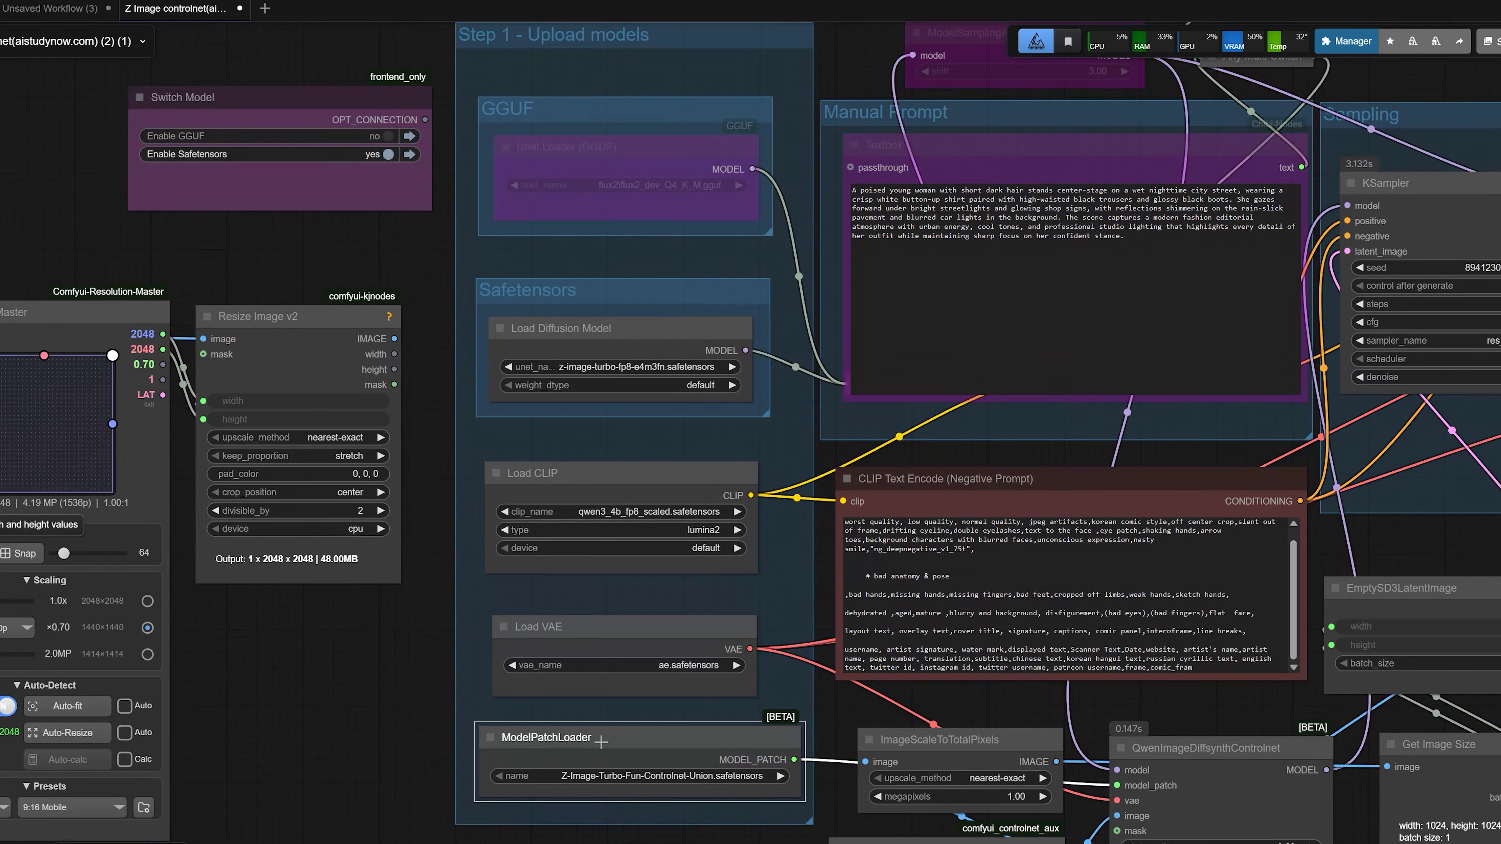
{"action": "left_click_drag", "start_coordinate": [414, 566], "coordinate": [410, 623]}
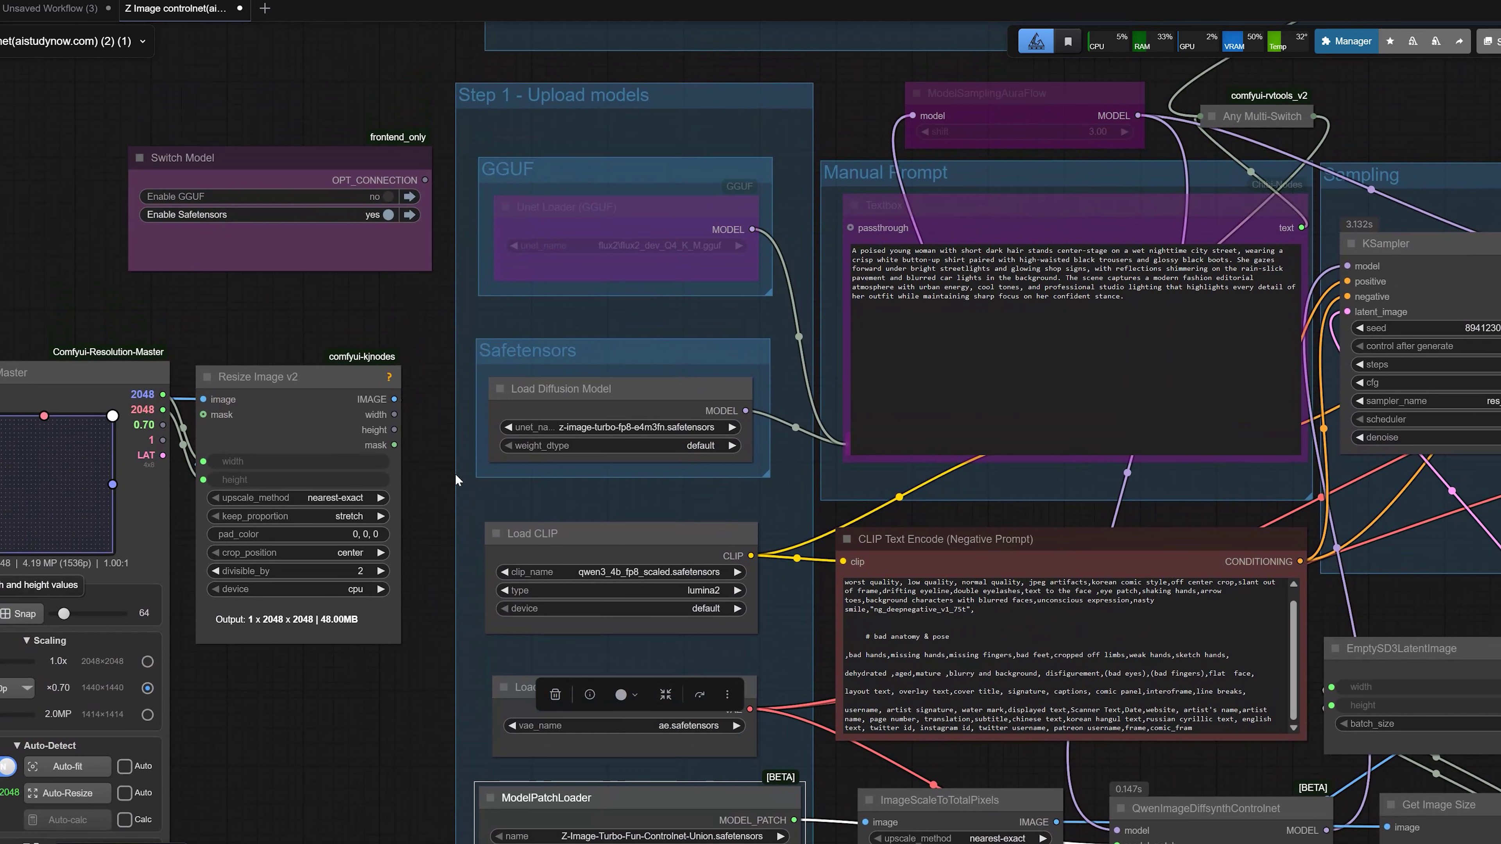
Step: Inspect the Switch Model node and the Load VAE and ModelPatchLoader nodes in the Step 1 group
{"action": "left_click", "coordinate": [379, 200]}
{"action": "left_click", "coordinate": [379, 201]}
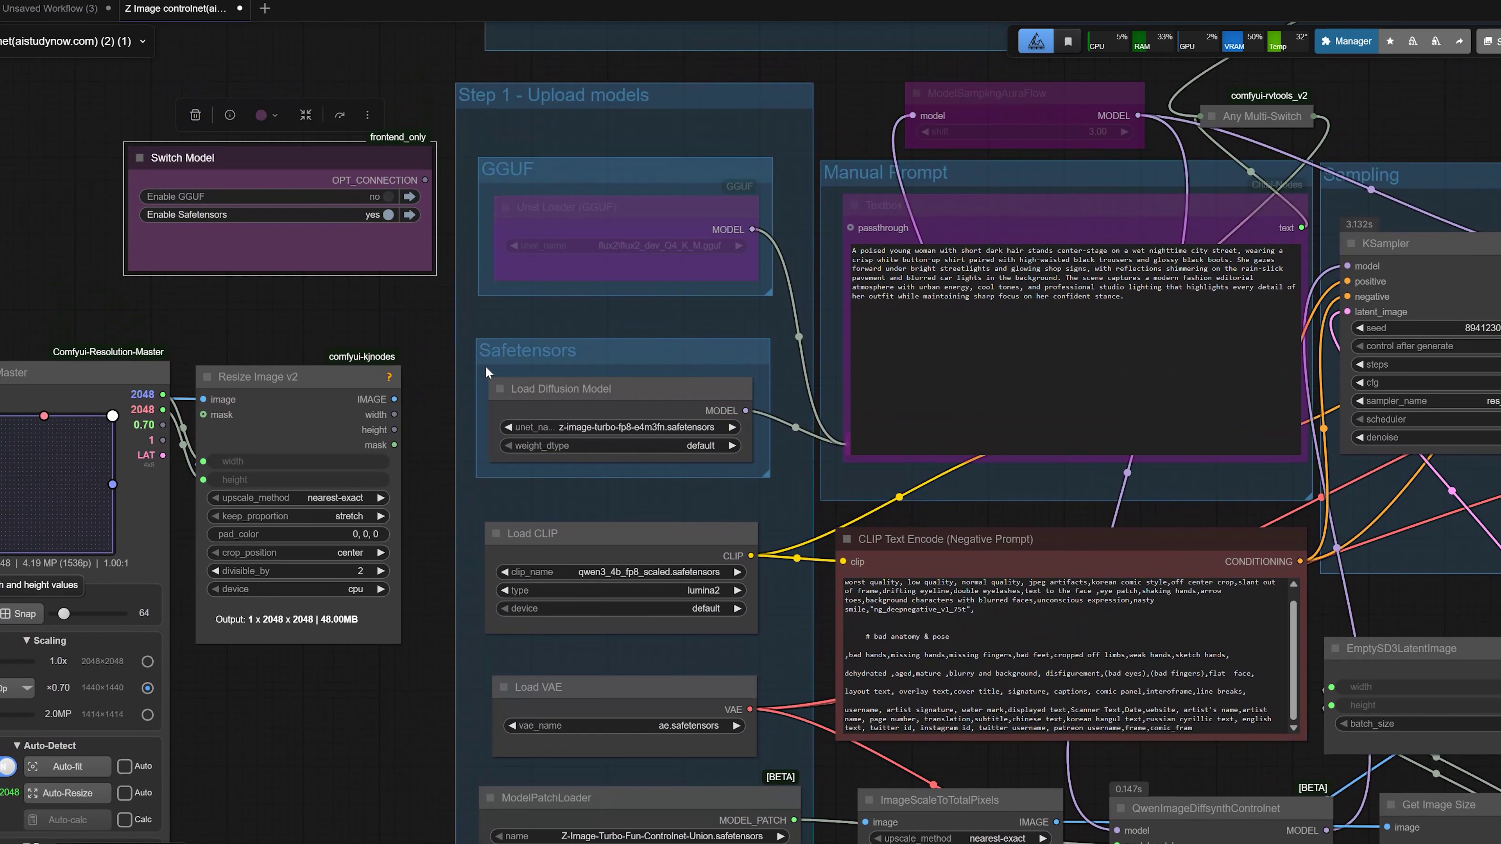
{"action": "scroll", "coordinate": [530, 398], "scroll_direction": "up", "scroll_amount": 2}
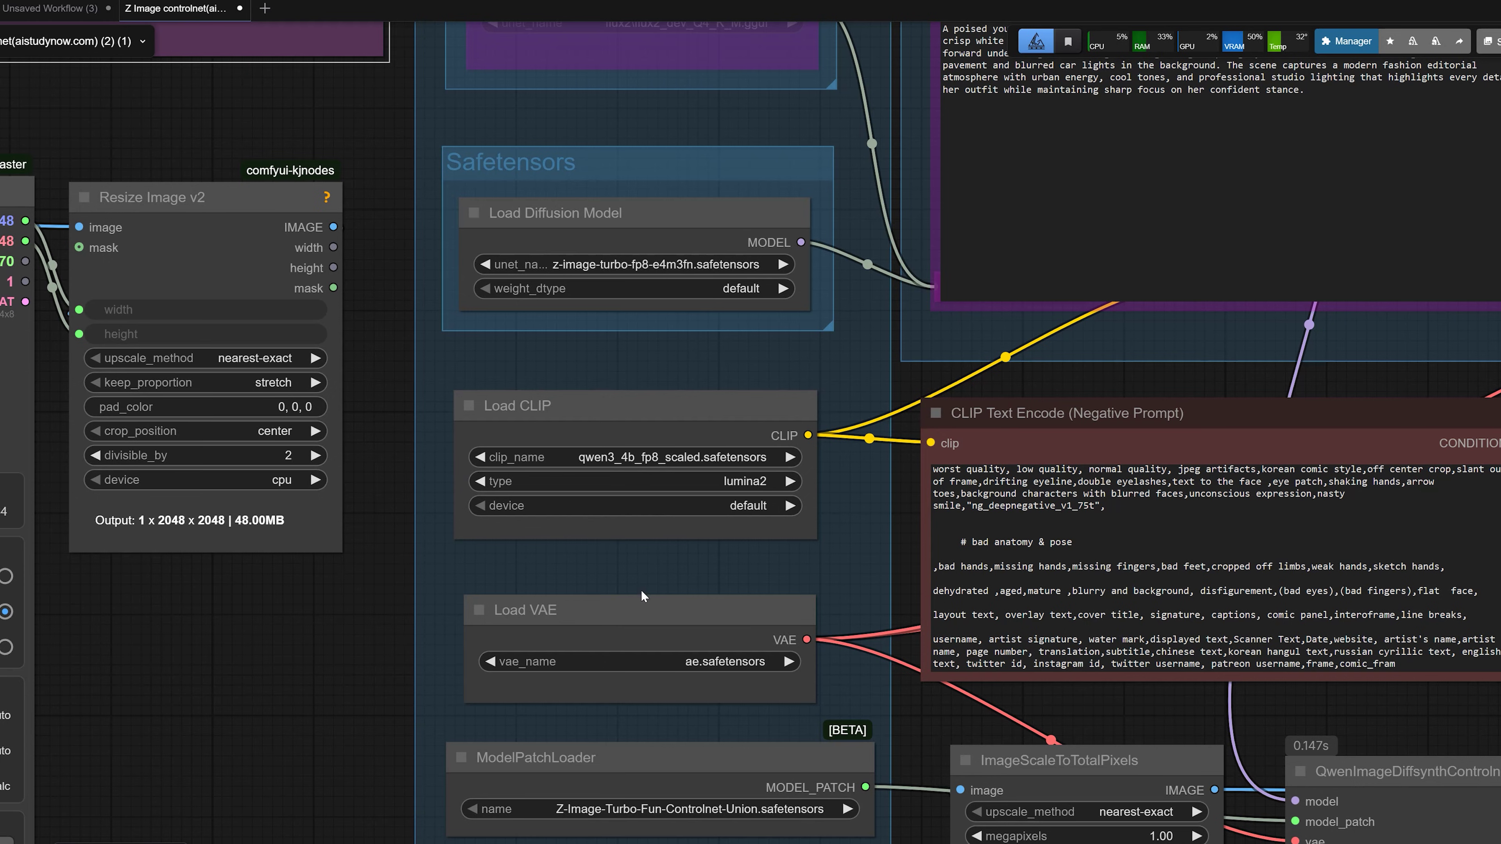
{"action": "left_click", "coordinate": [641, 614]}
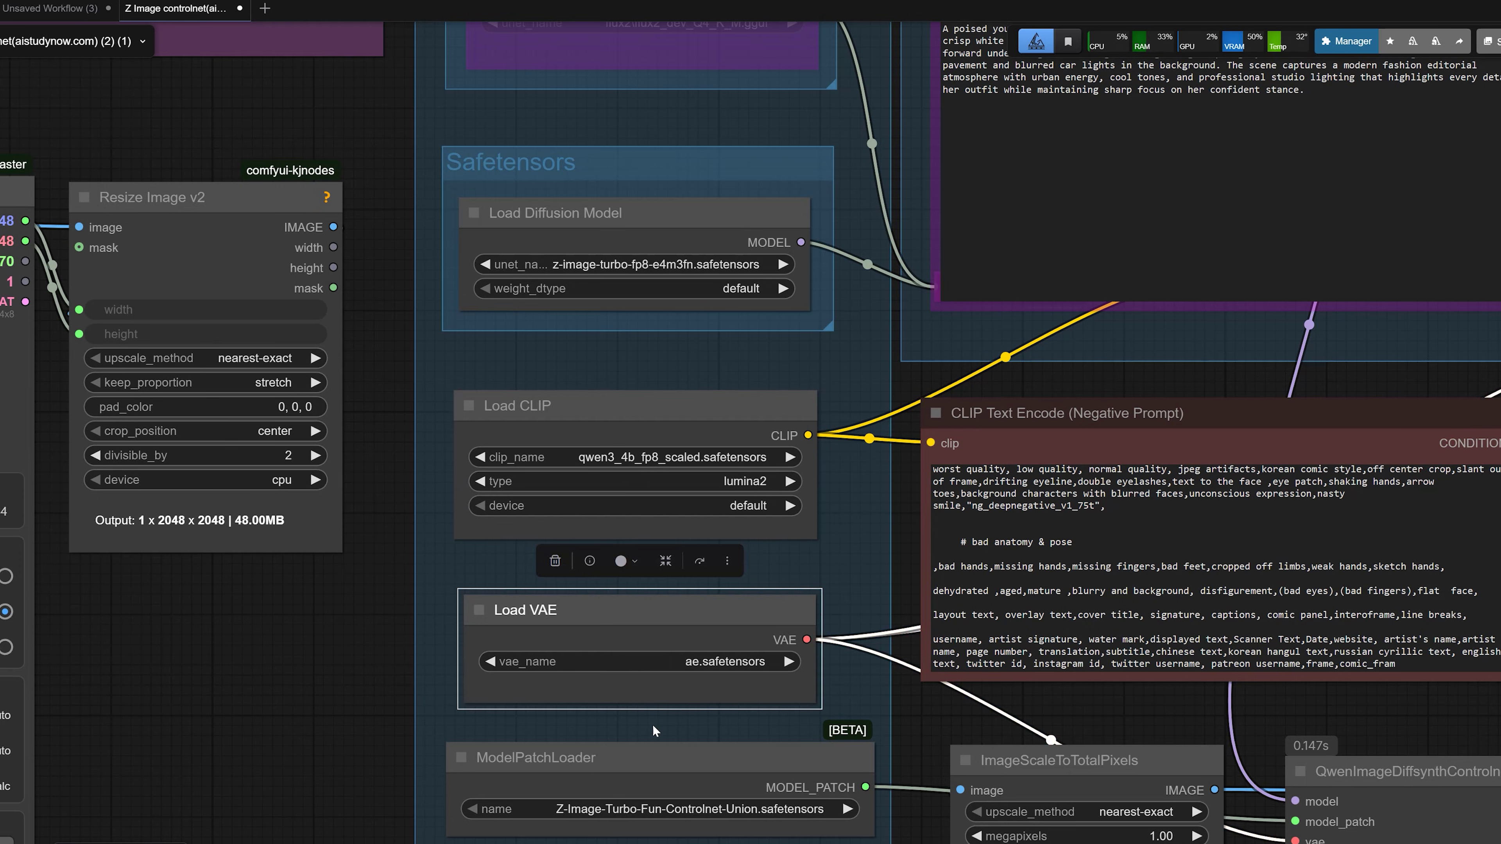
{"action": "left_click", "coordinate": [661, 770]}
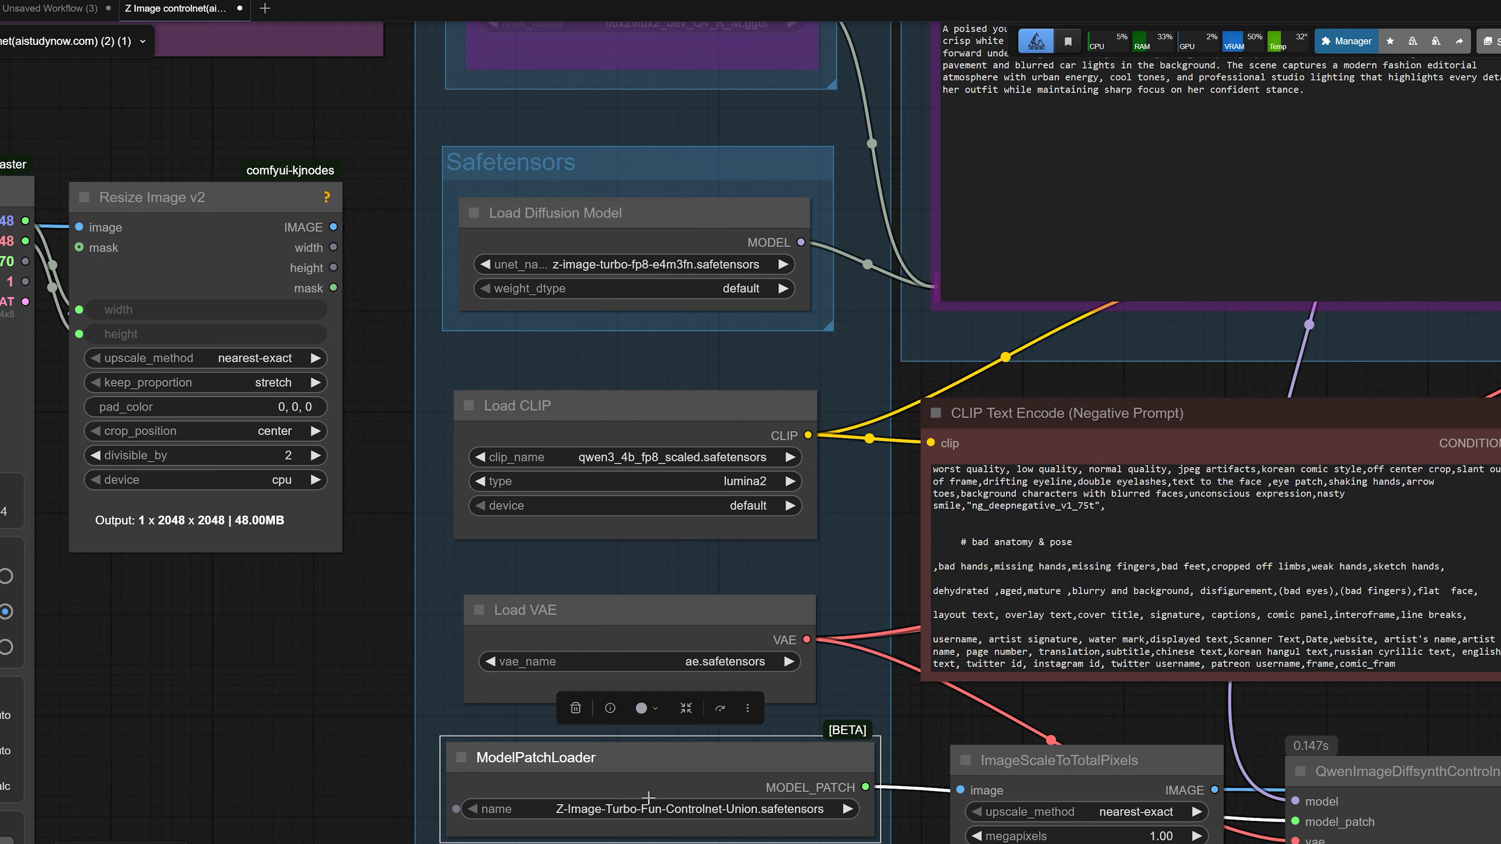
{"action": "scroll", "coordinate": [644, 801], "scroll_direction": "down", "scroll_amount": 2}
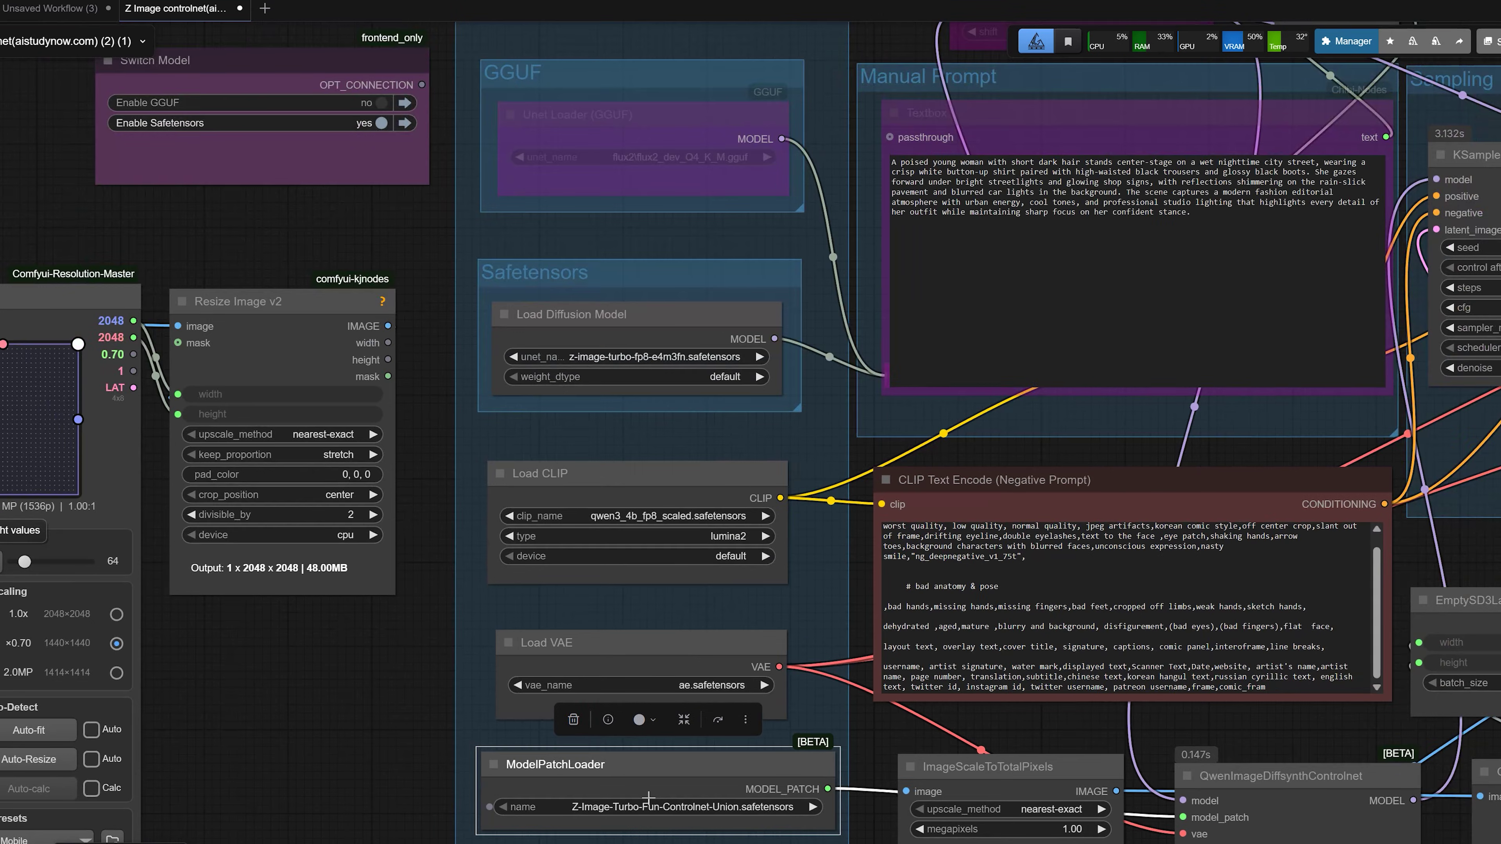
Step: Examine the QwenImageDiffsynthControlnet node together with its surrounding image, latent and sampling nodes
{"action": "scroll", "coordinate": [648, 798], "scroll_direction": "down", "scroll_amount": 1}
{"action": "left_click_drag", "start_coordinate": [865, 843], "coordinate": [393, 639]}
{"action": "scroll", "coordinate": [701, 561], "scroll_direction": "up", "scroll_amount": 4}
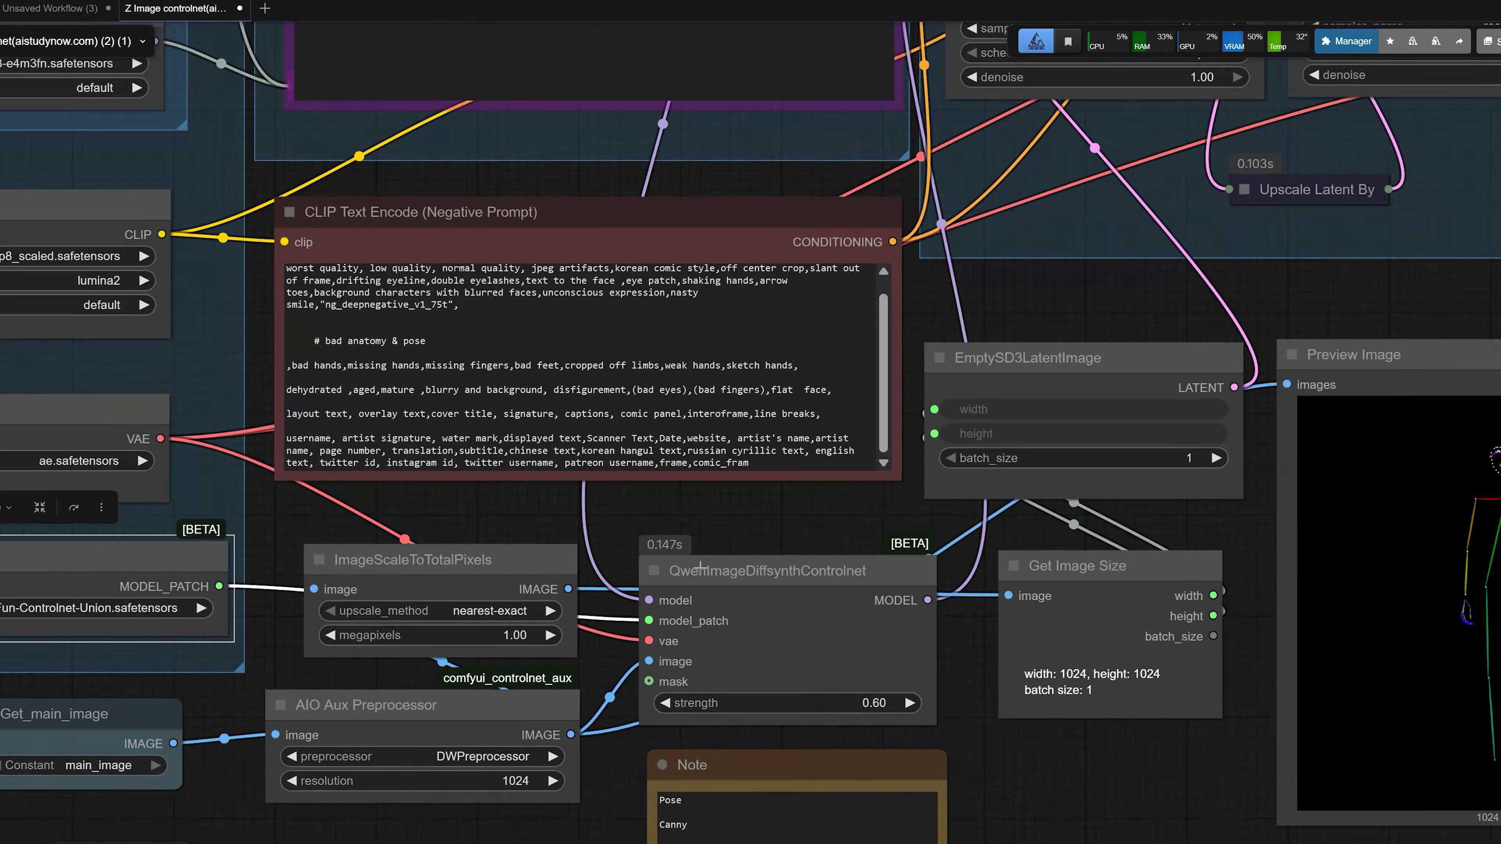
{"action": "left_click_drag", "start_coordinate": [604, 601], "coordinate": [321, 628]}
{"action": "scroll", "coordinate": [321, 628], "scroll_direction": "down", "scroll_amount": 2}
{"action": "left_click", "coordinate": [429, 610]}
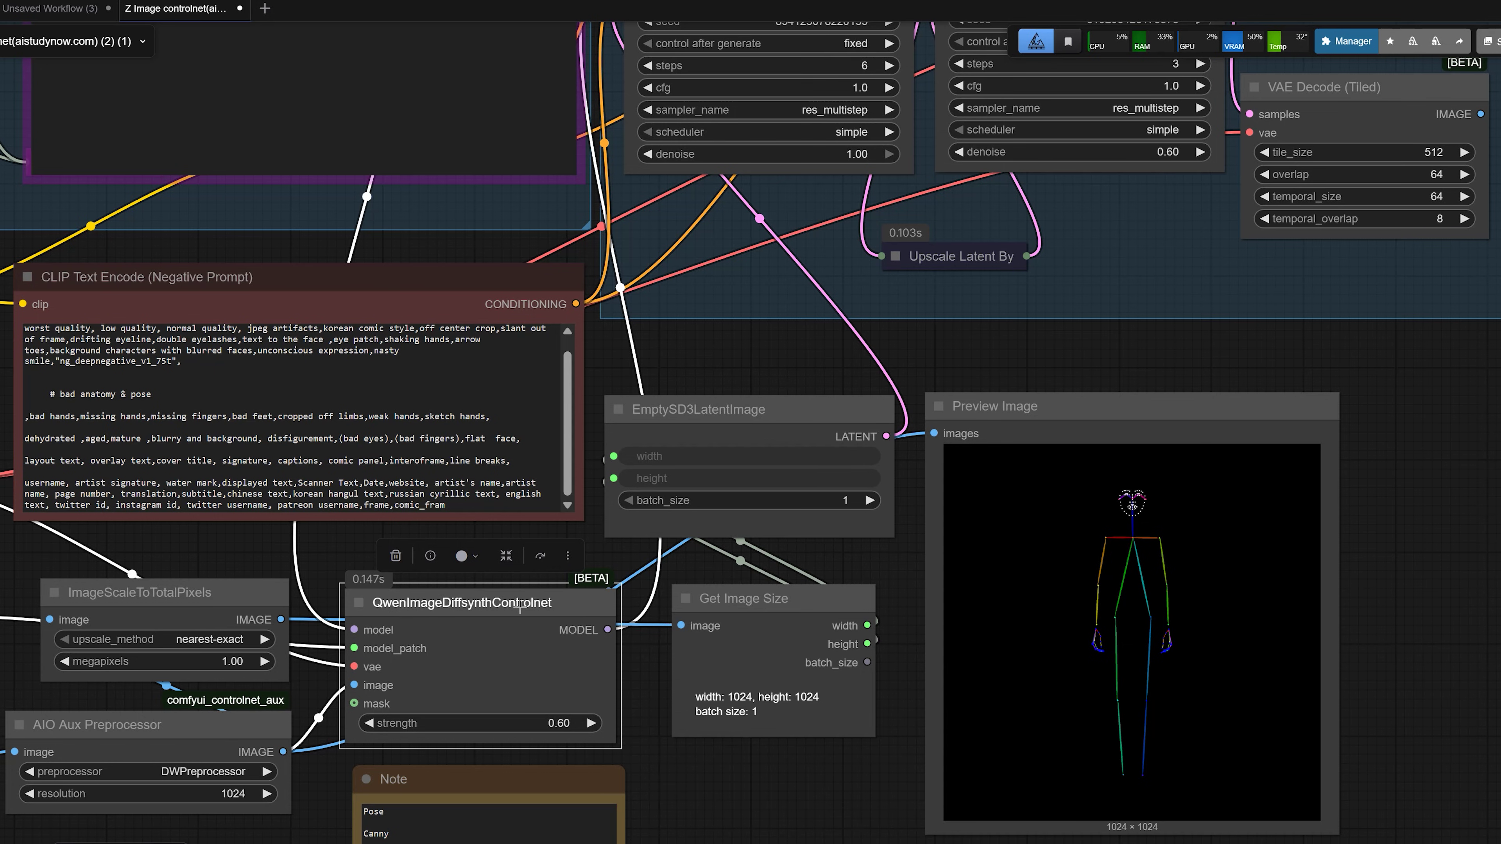
{"action": "scroll", "coordinate": [361, 551], "scroll_direction": "down", "scroll_amount": 2}
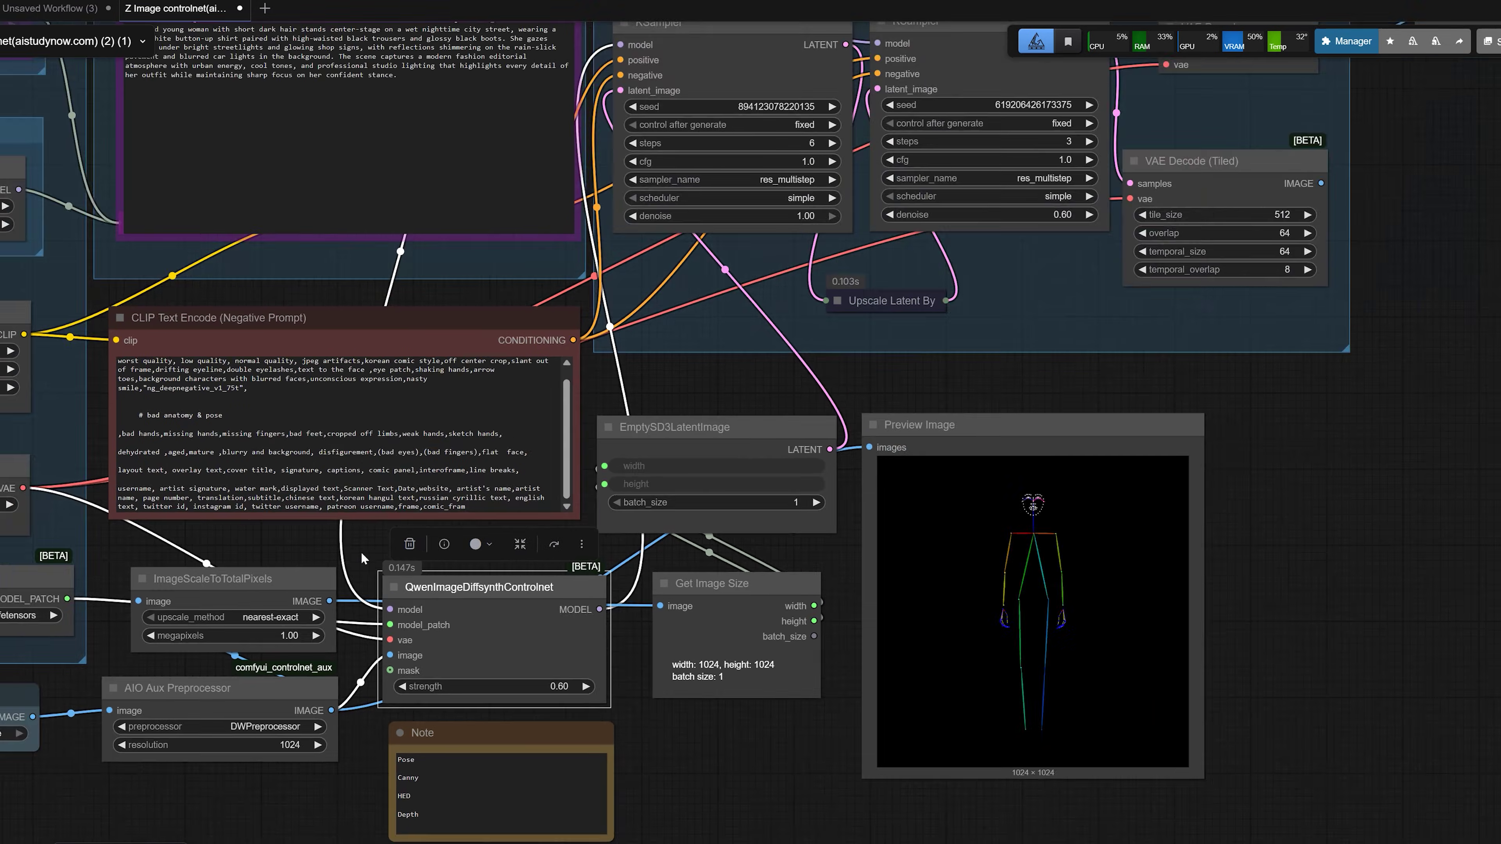
{"action": "left_click_drag", "start_coordinate": [380, 544], "coordinate": [307, 534]}
{"action": "scroll", "coordinate": [313, 543], "scroll_direction": "up", "scroll_amount": 2}
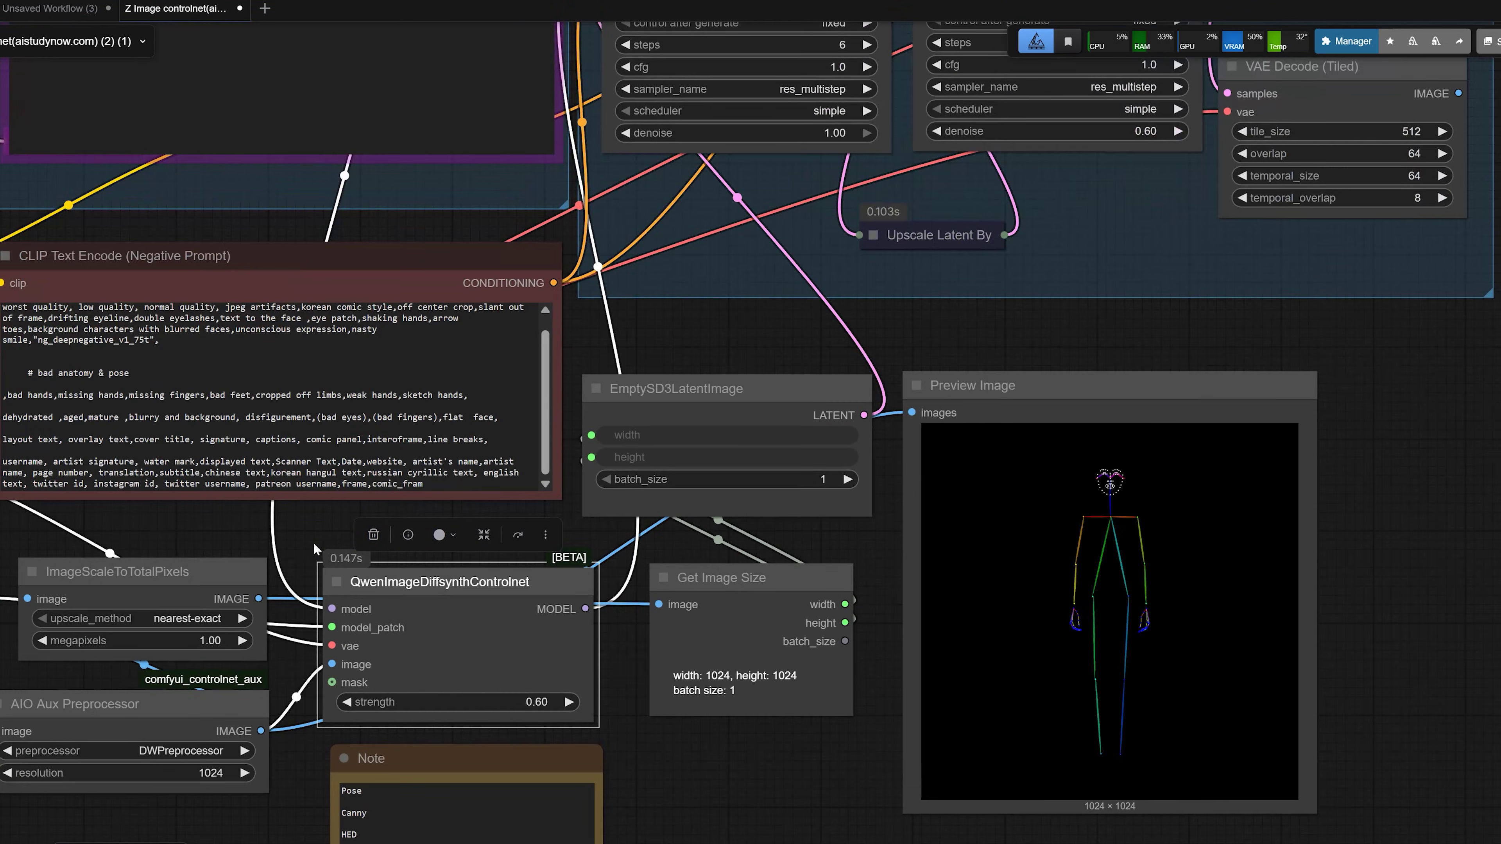
{"action": "scroll", "coordinate": [313, 543], "scroll_direction": "down", "scroll_amount": 1}
{"action": "left_click_drag", "start_coordinate": [314, 534], "coordinate": [377, 696]}
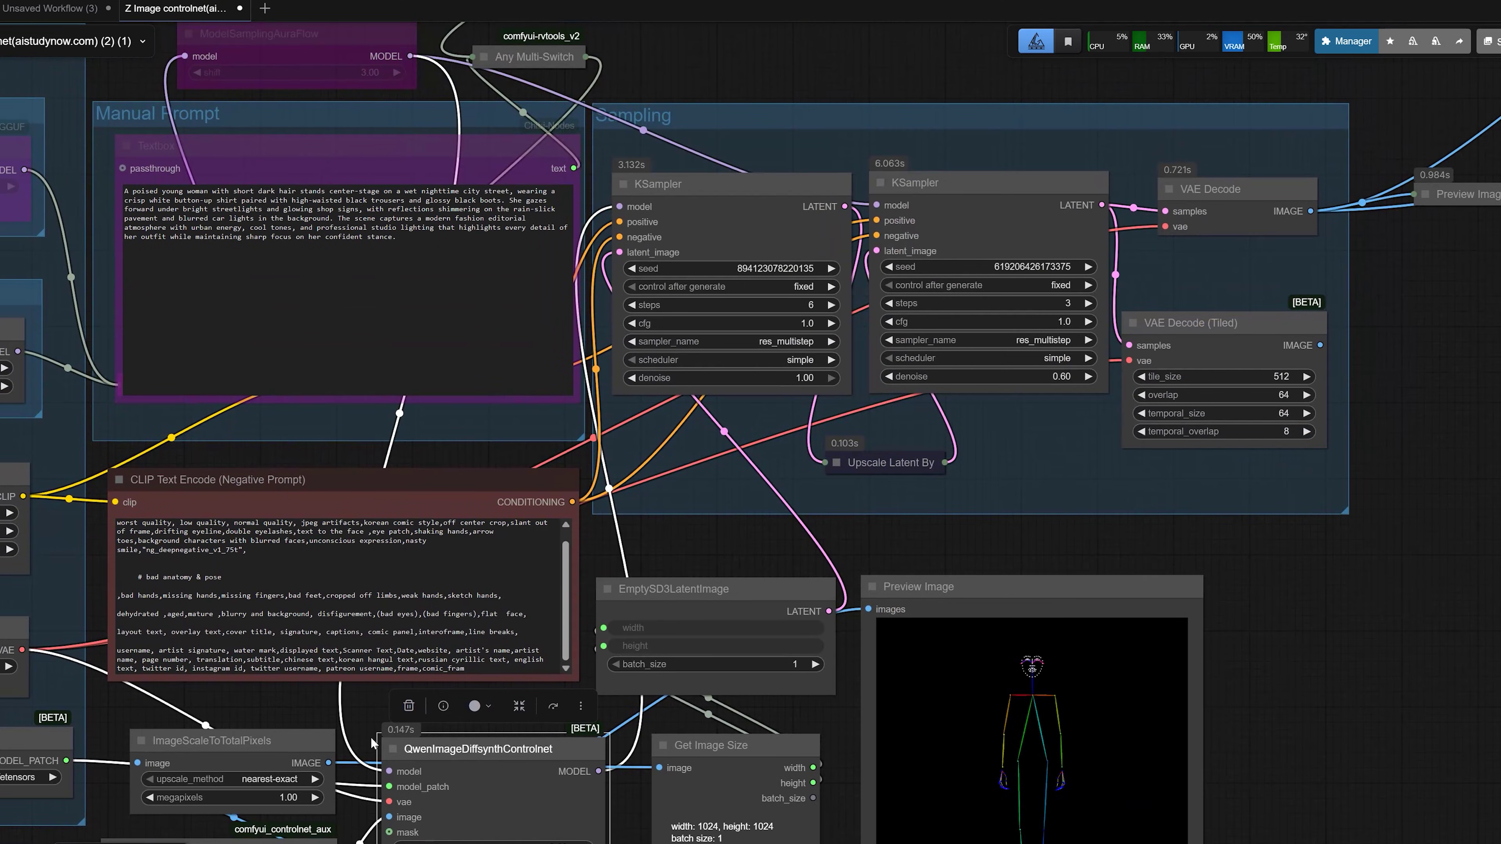
Step: Trace the model link between the QwenImageDiffsynthControlnet node and the first KSampler, and dismiss the node search
{"action": "left_click", "coordinate": [650, 187]}
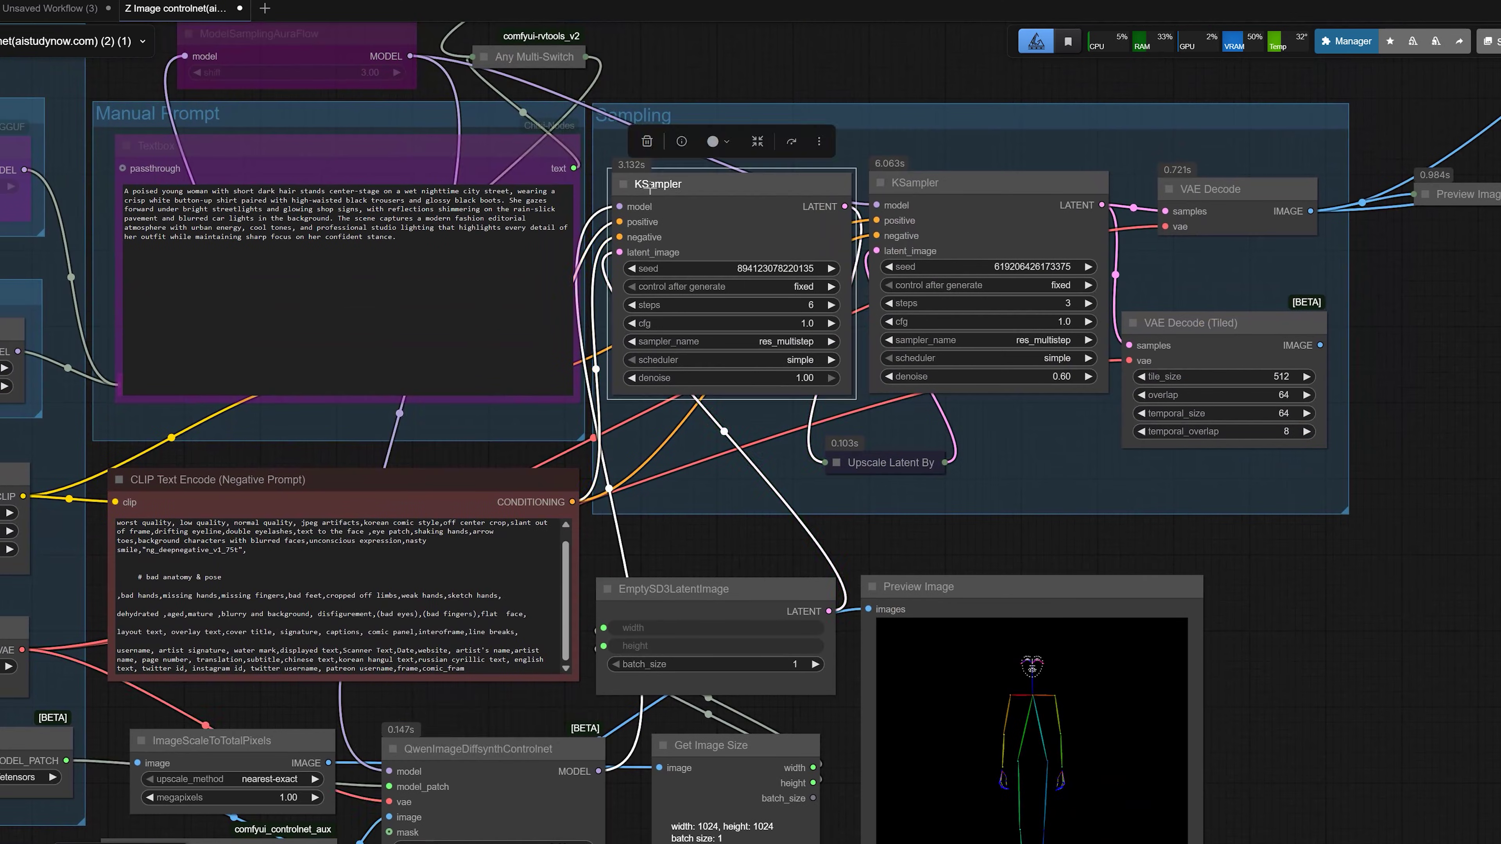
{"action": "left_click", "coordinate": [496, 741]}
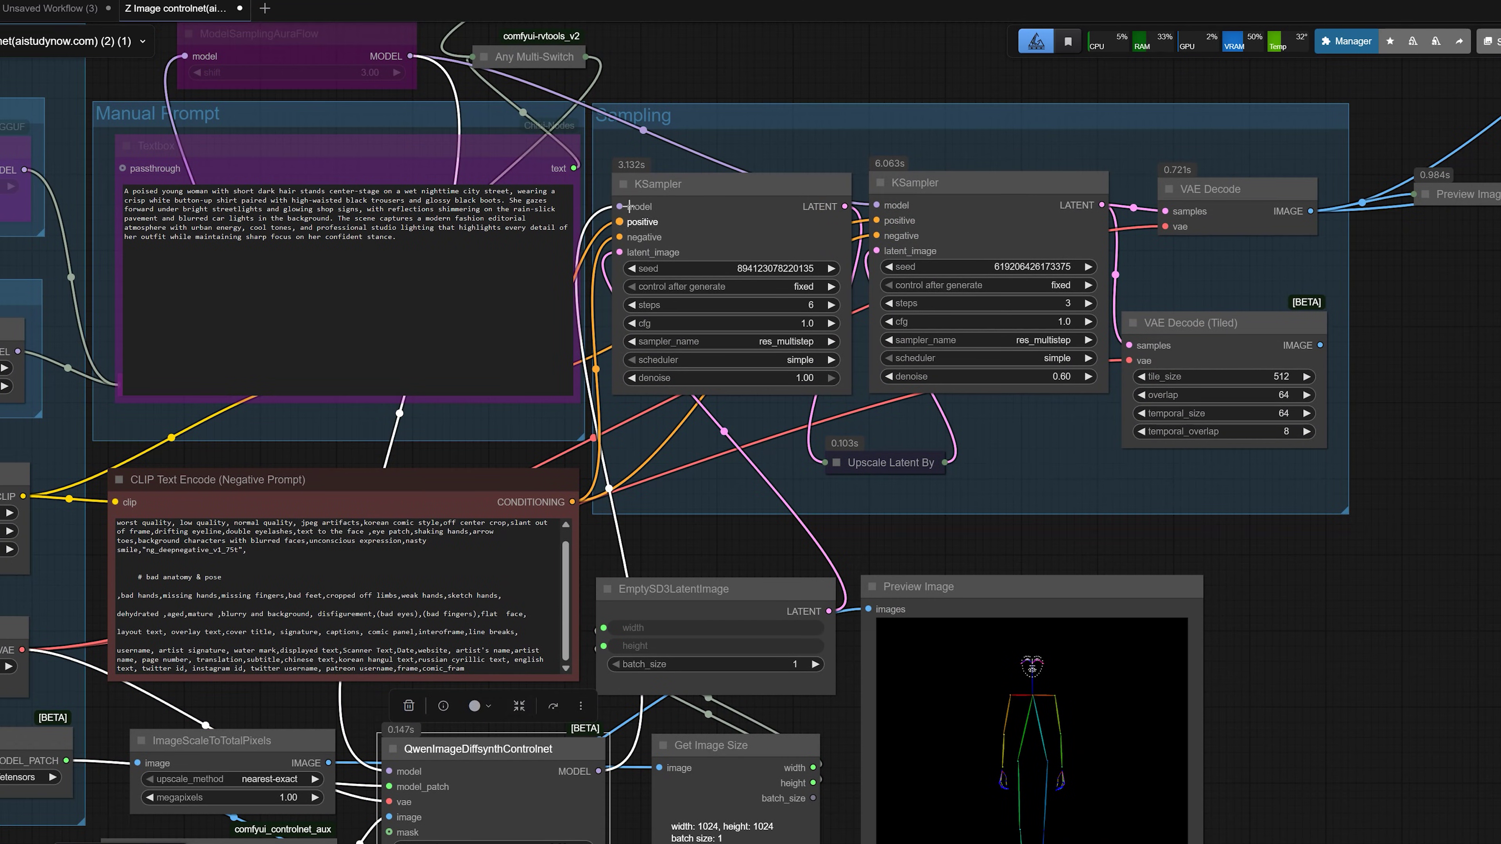
{"action": "left_click_drag", "start_coordinate": [619, 207], "coordinate": [619, 206]}
{"action": "left_click_drag", "start_coordinate": [24, 170], "coordinate": [465, 689]}
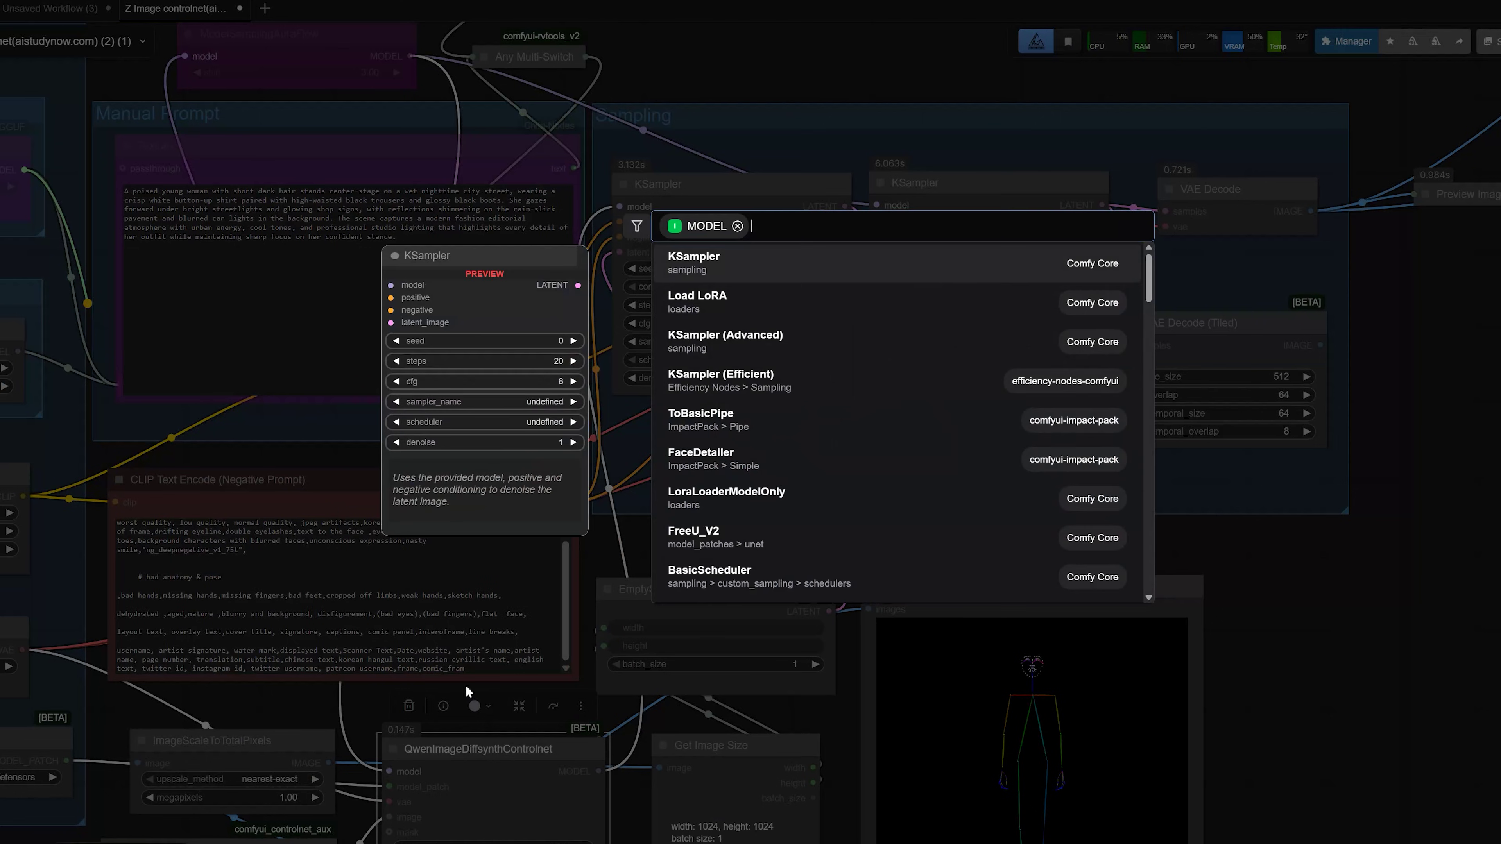
{"action": "left_click", "coordinate": [540, 726]}
{"action": "left_click_drag", "start_coordinate": [619, 206], "coordinate": [619, 206]}
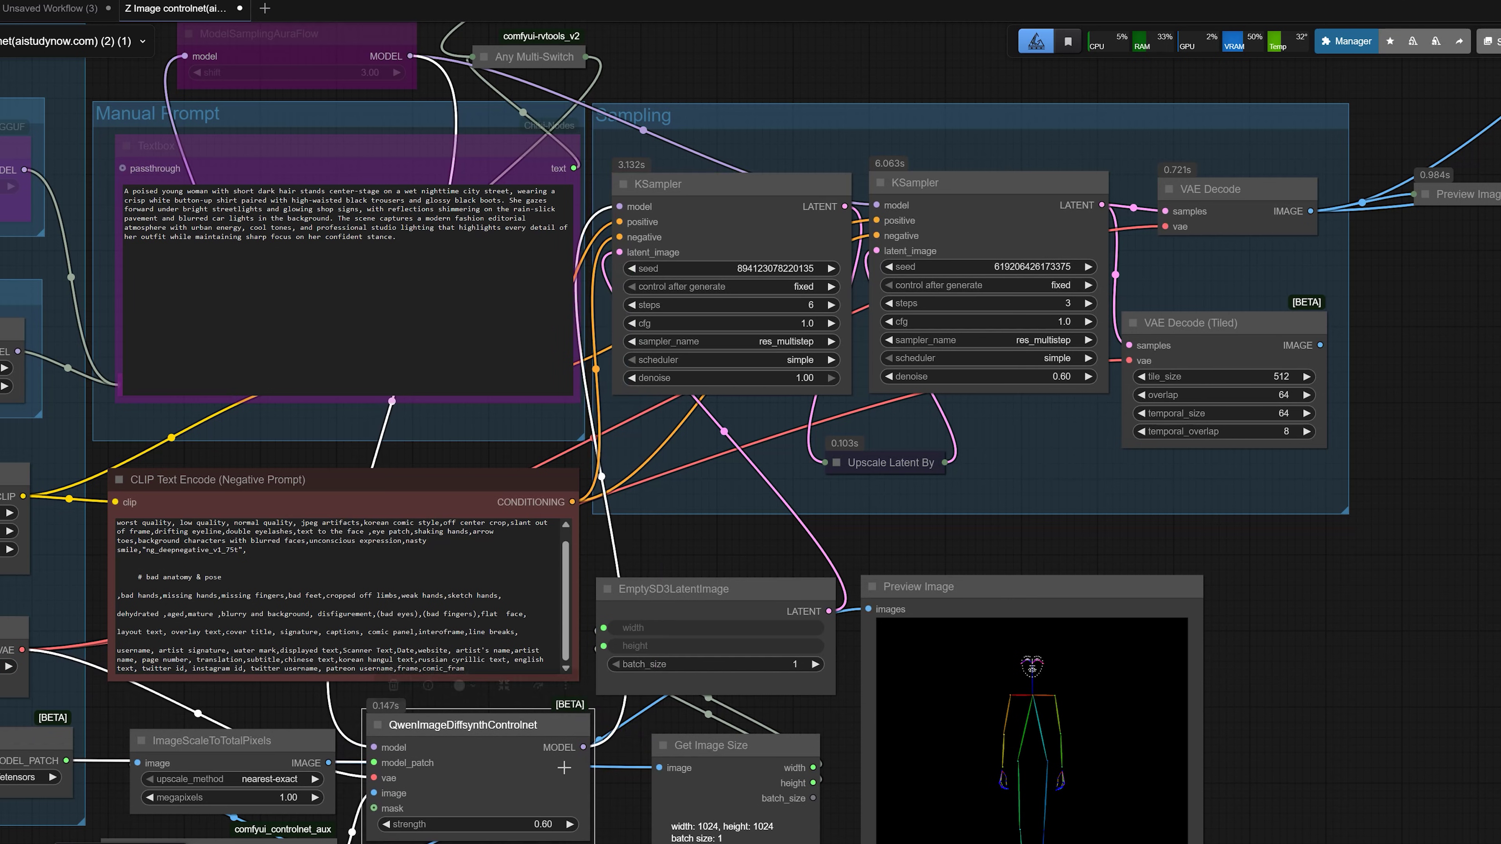
Step: Examine the QwenImageDiffsynthControlnet node's model input up close and nudge the node slightly
{"action": "left_click_drag", "start_coordinate": [615, 825], "coordinate": [737, 616]}
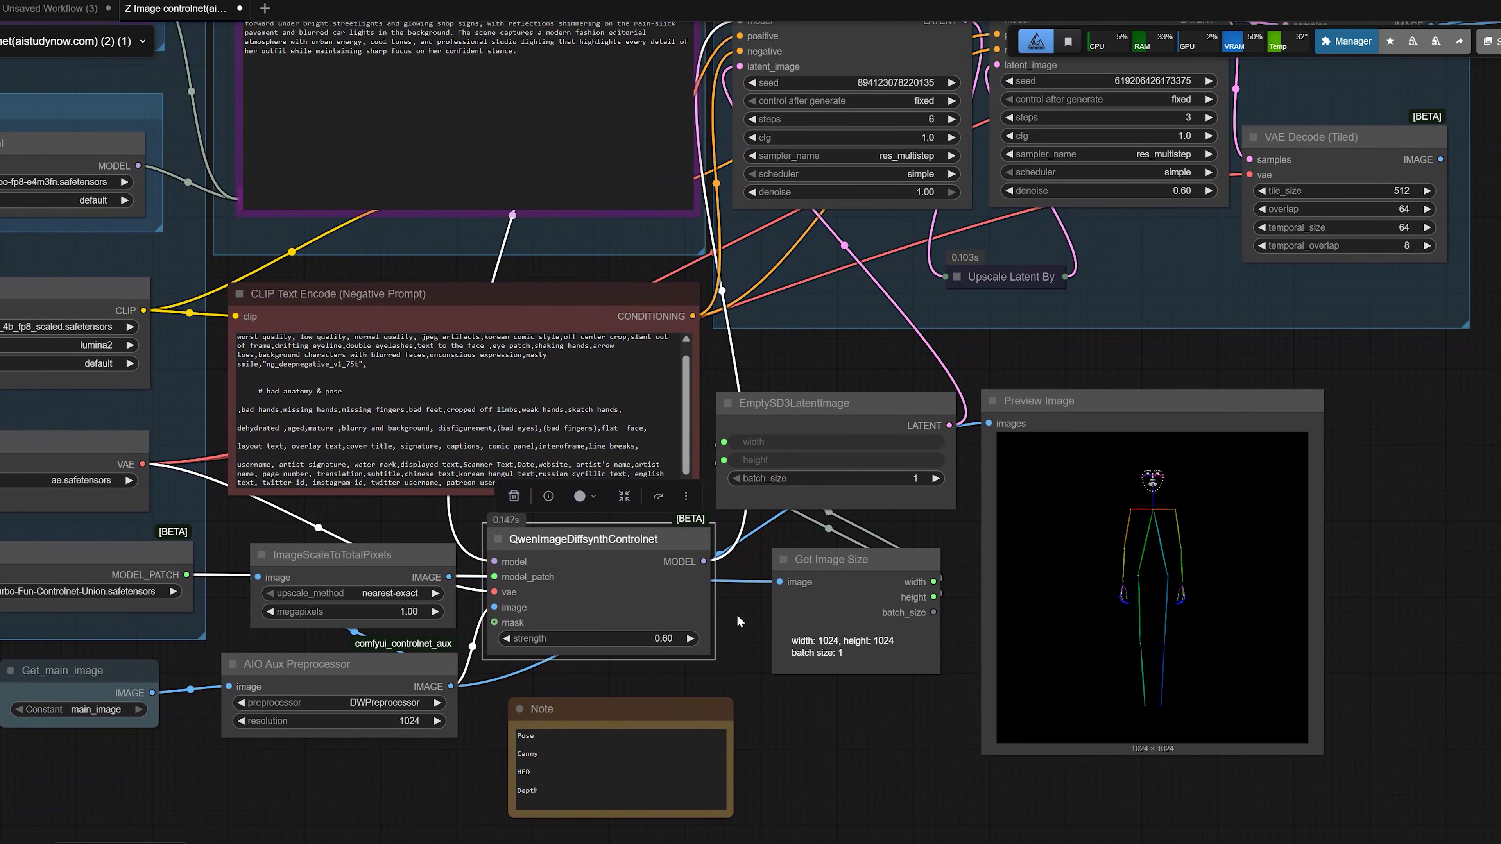
{"action": "scroll", "coordinate": [462, 608], "scroll_direction": "up", "scroll_amount": 1}
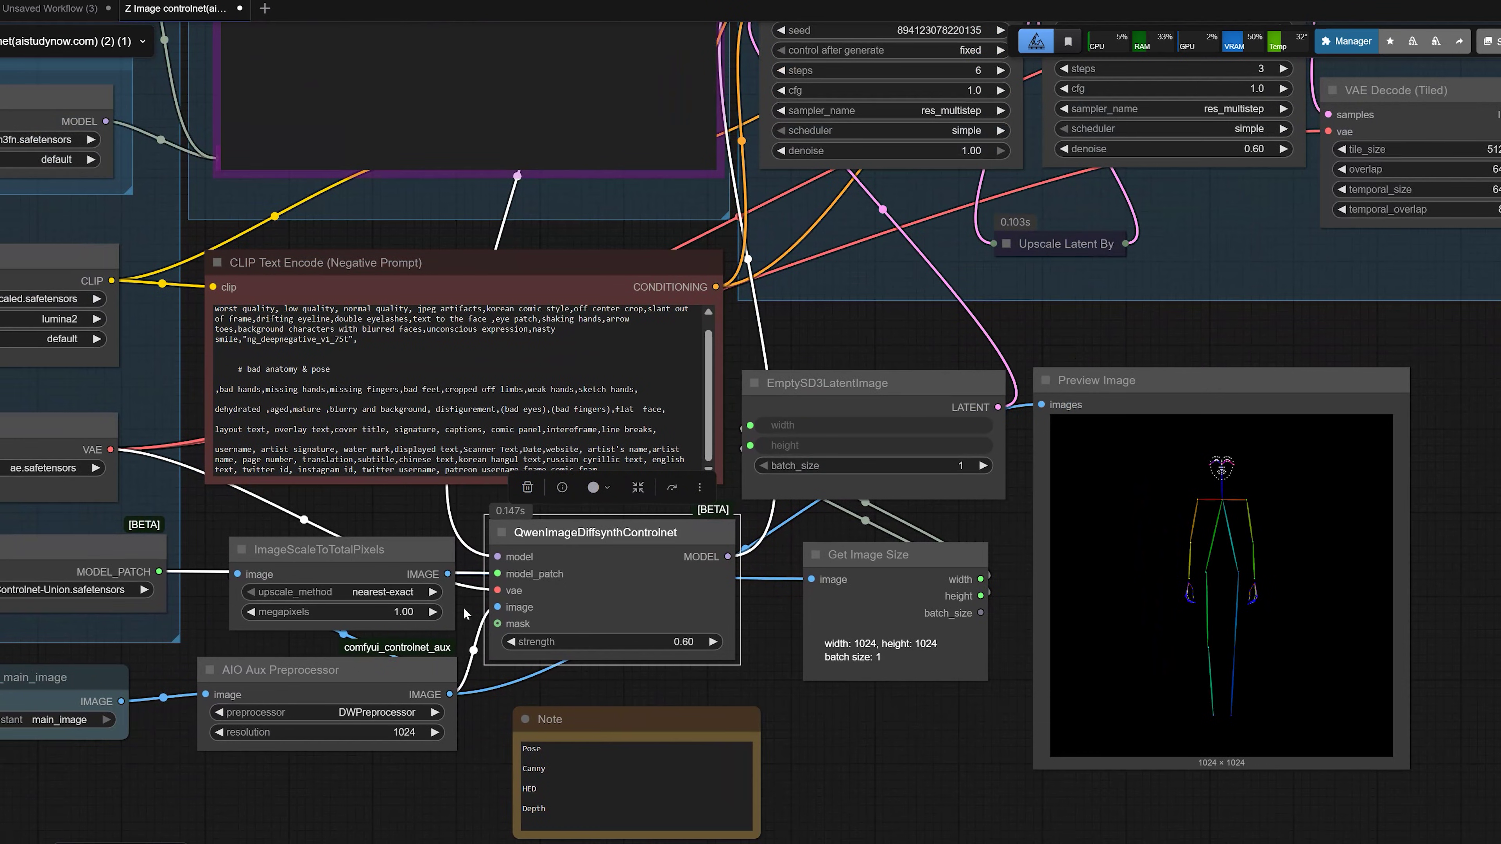
{"action": "left_click_drag", "start_coordinate": [397, 549], "coordinate": [354, 553]}
{"action": "left_click", "coordinate": [608, 538]}
{"action": "scroll", "coordinate": [598, 544], "scroll_direction": "up", "scroll_amount": 2}
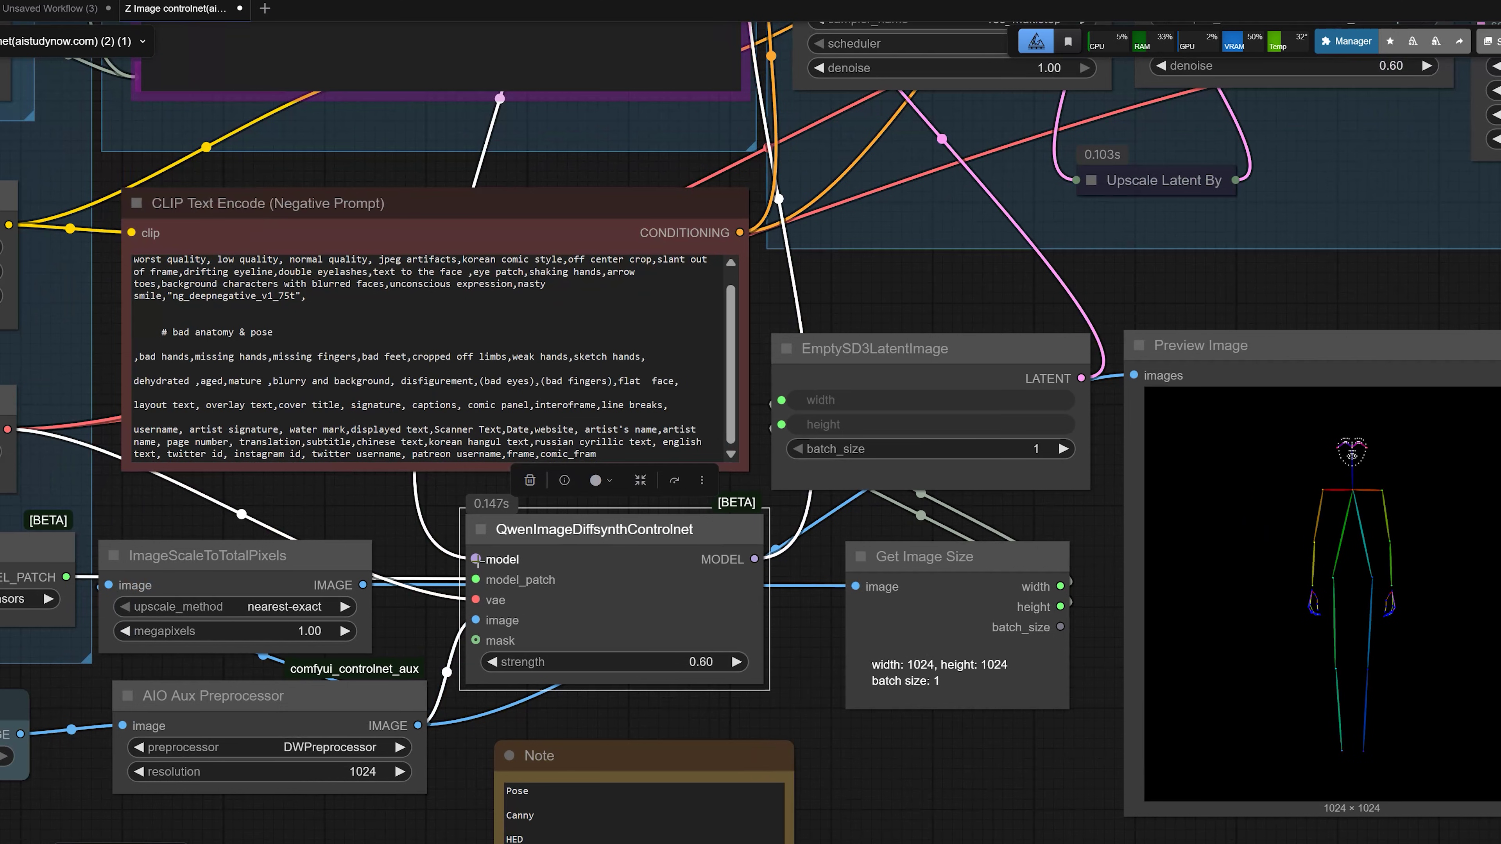
{"action": "left_click_drag", "start_coordinate": [556, 550], "coordinate": [558, 549]}
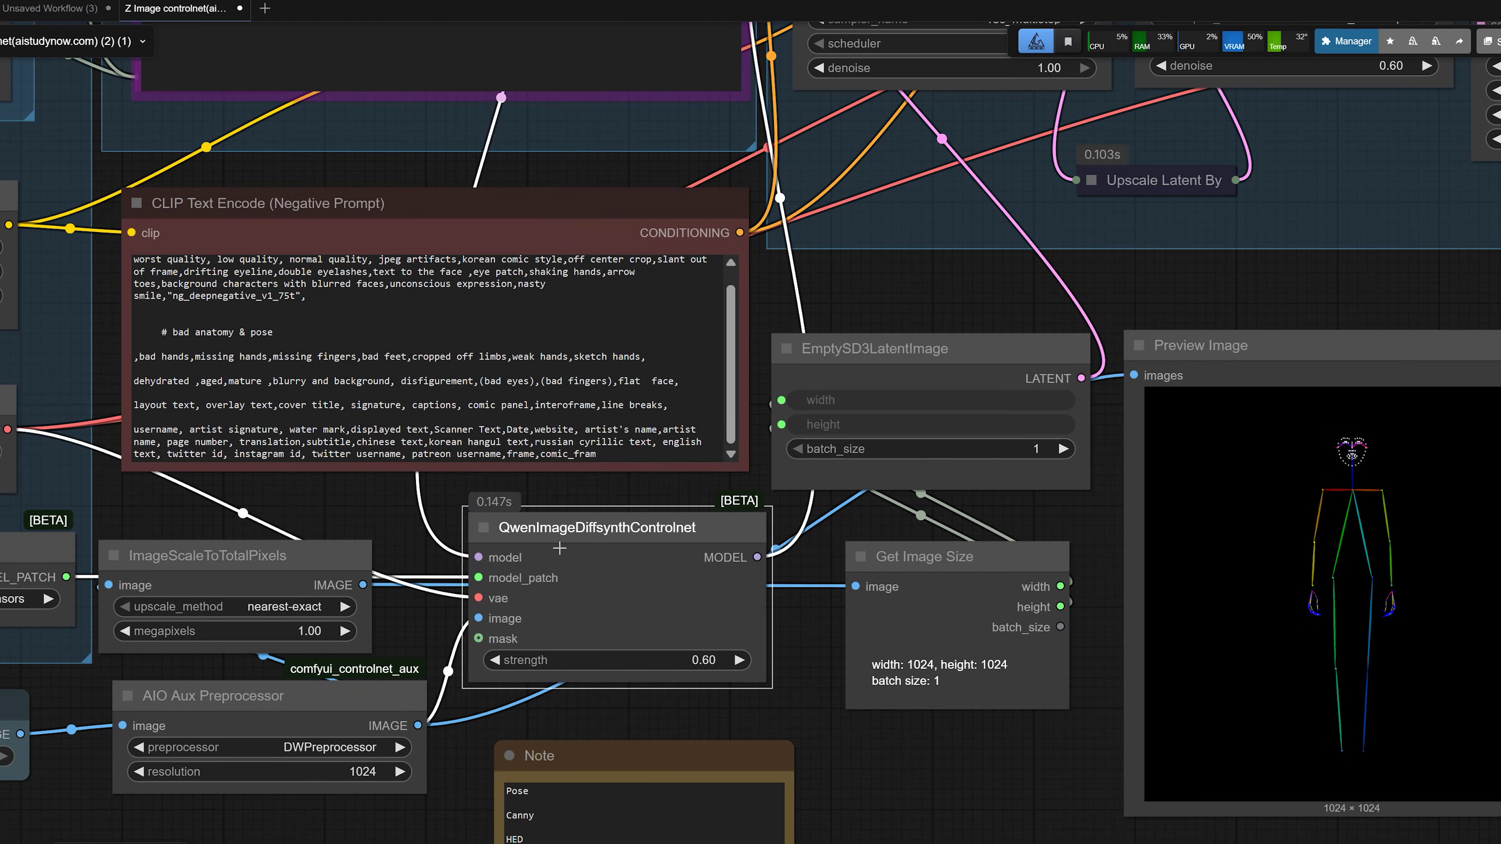
Step: Trace the ControlNet node's model_patch, vae and image inputs back to ModelPatchLoader, Load VAE and AIO Aux Preprocessor
{"action": "left_click_drag", "start_coordinate": [298, 536], "coordinate": [352, 521]}
{"action": "left_click", "coordinate": [55, 530]}
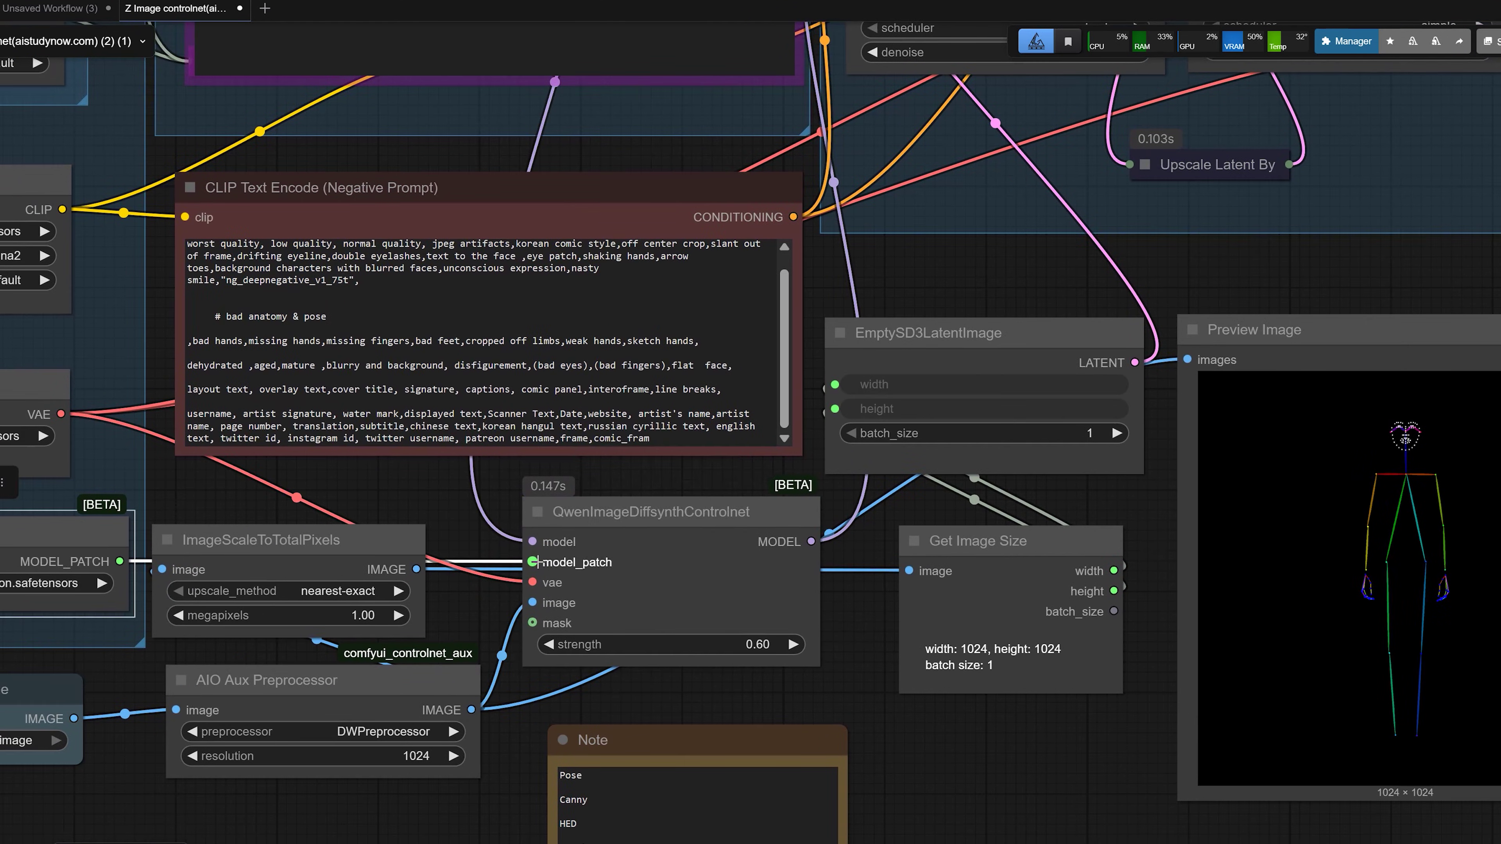
{"action": "mouse_move", "coordinate": [537, 562]}
{"action": "left_mouse_down"}
{"action": "mouse_move", "coordinate": [332, 543]}
{"action": "mouse_move", "coordinate": [535, 562]}
{"action": "left_mouse_up"}
{"action": "left_click_drag", "start_coordinate": [117, 478], "coordinate": [278, 484]}
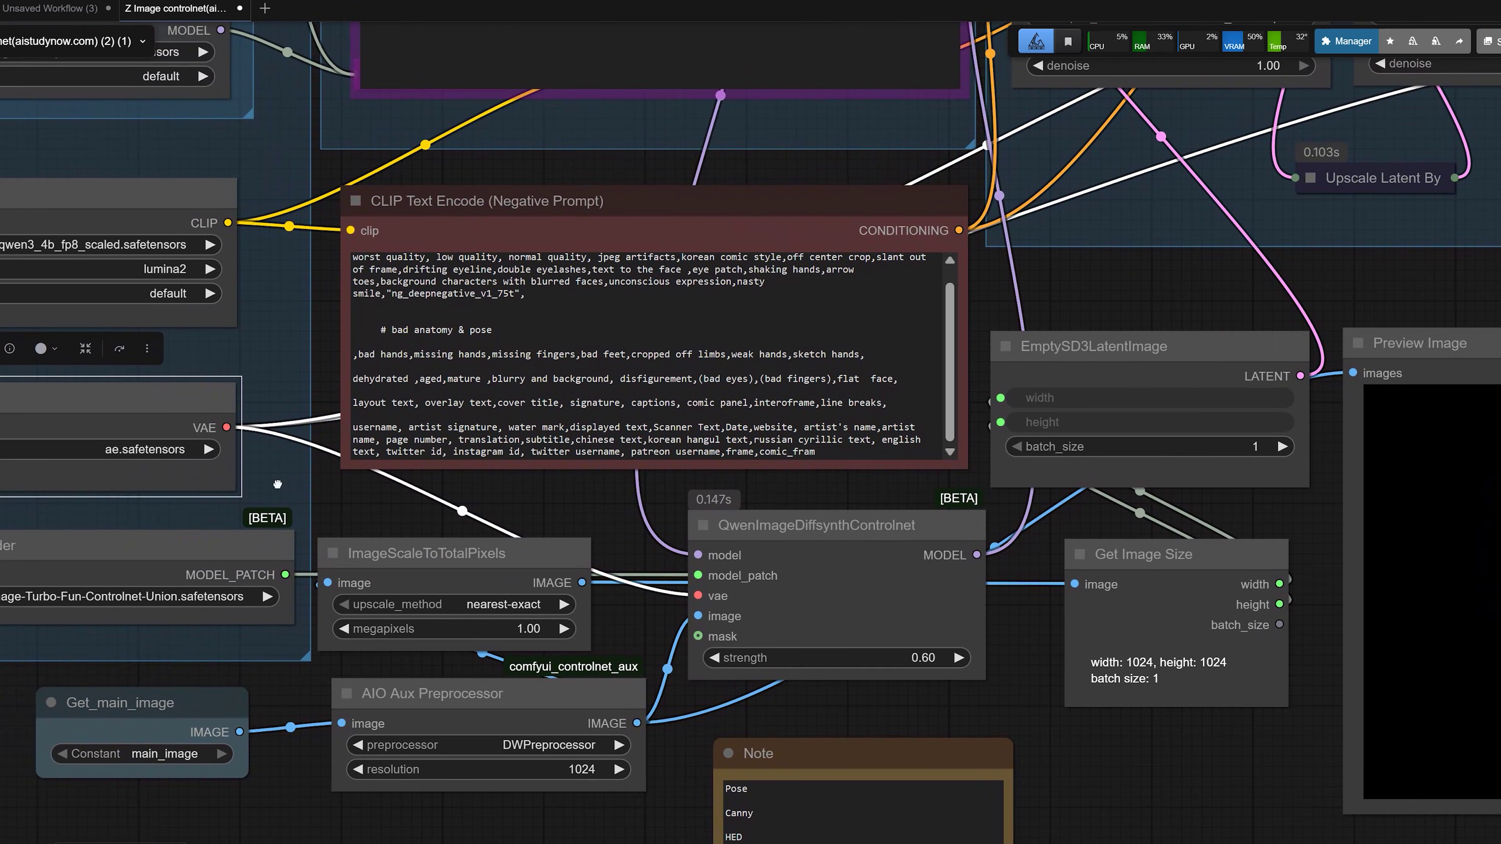
{"action": "left_click_drag", "start_coordinate": [698, 595], "coordinate": [698, 616]}
{"action": "left_click_drag", "start_coordinate": [618, 663], "coordinate": [855, 628]}
{"action": "scroll", "coordinate": [849, 640], "scroll_direction": "down", "scroll_amount": 2}
{"action": "left_click", "coordinate": [806, 666]}
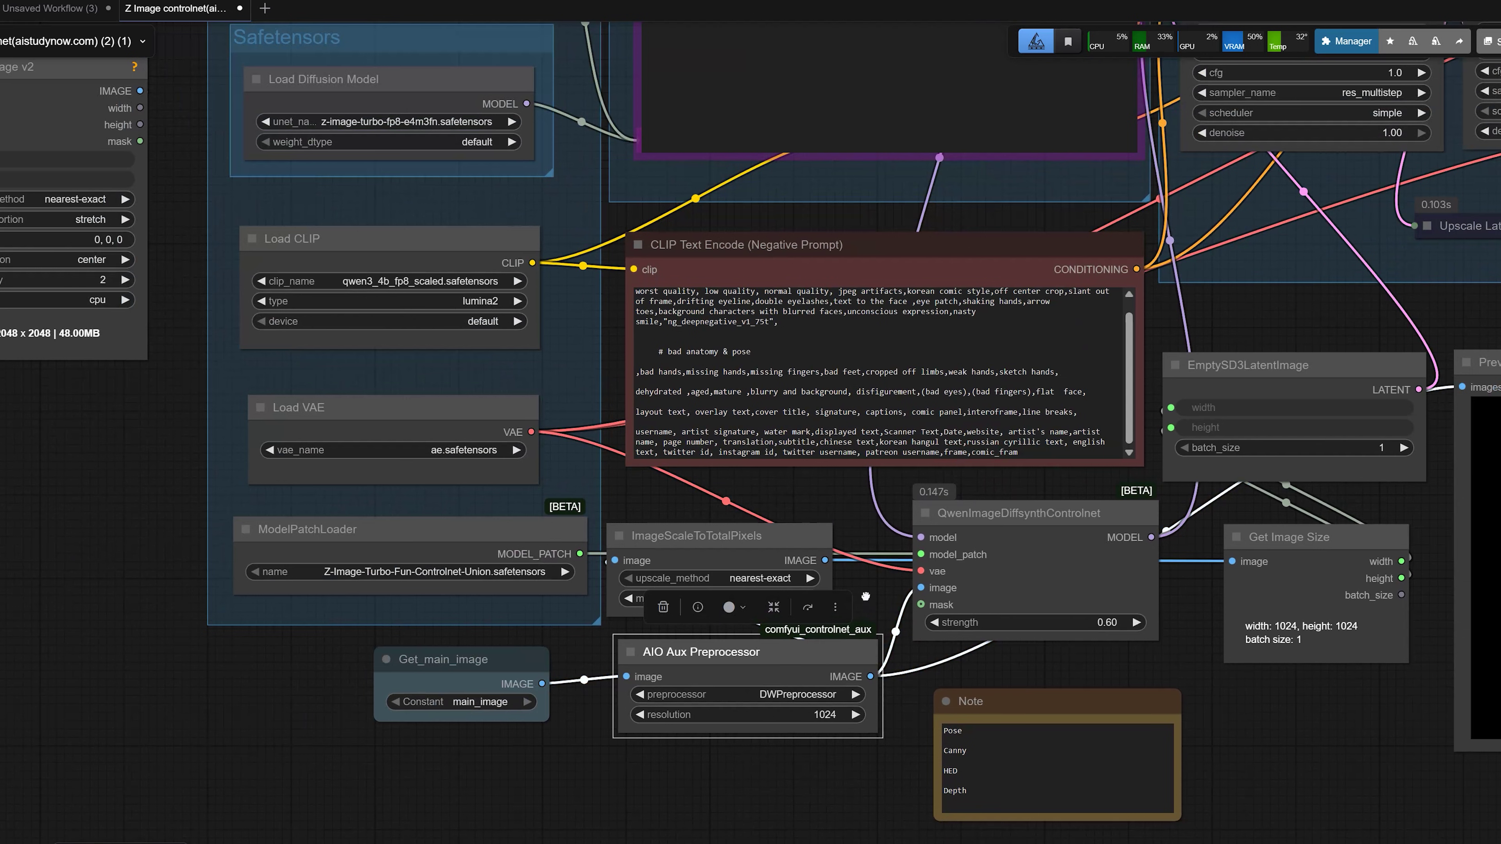
{"action": "left_click_drag", "start_coordinate": [866, 596], "coordinate": [680, 596]}
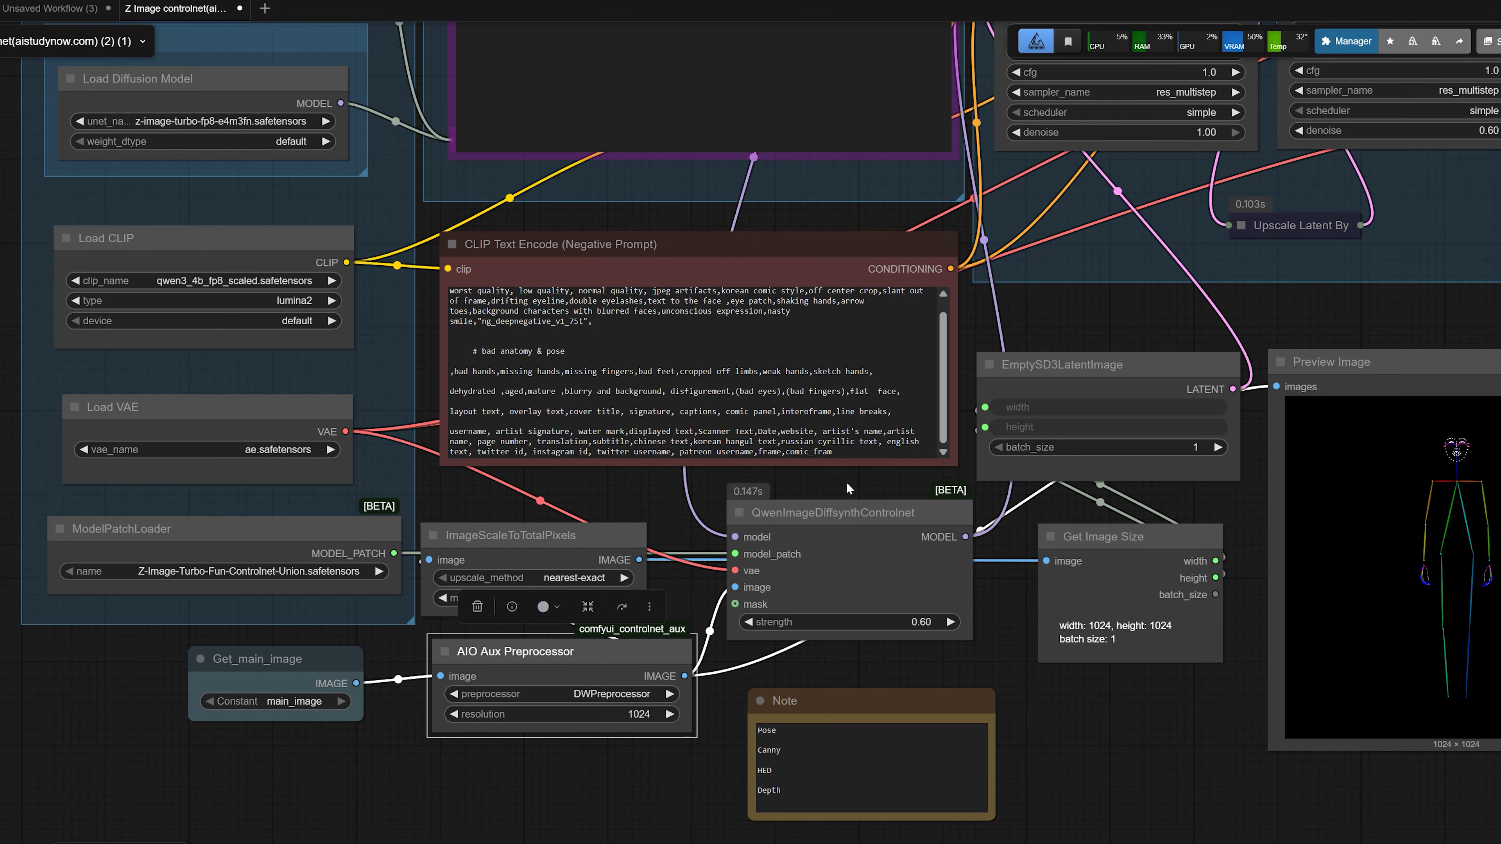
Step: Set the strength of the QwenImageDiffsynthControlnet node to 0.80
{"action": "left_click_drag", "start_coordinate": [846, 484], "coordinate": [612, 447]}
{"action": "scroll", "coordinate": [628, 572], "scroll_direction": "up", "scroll_amount": 2}
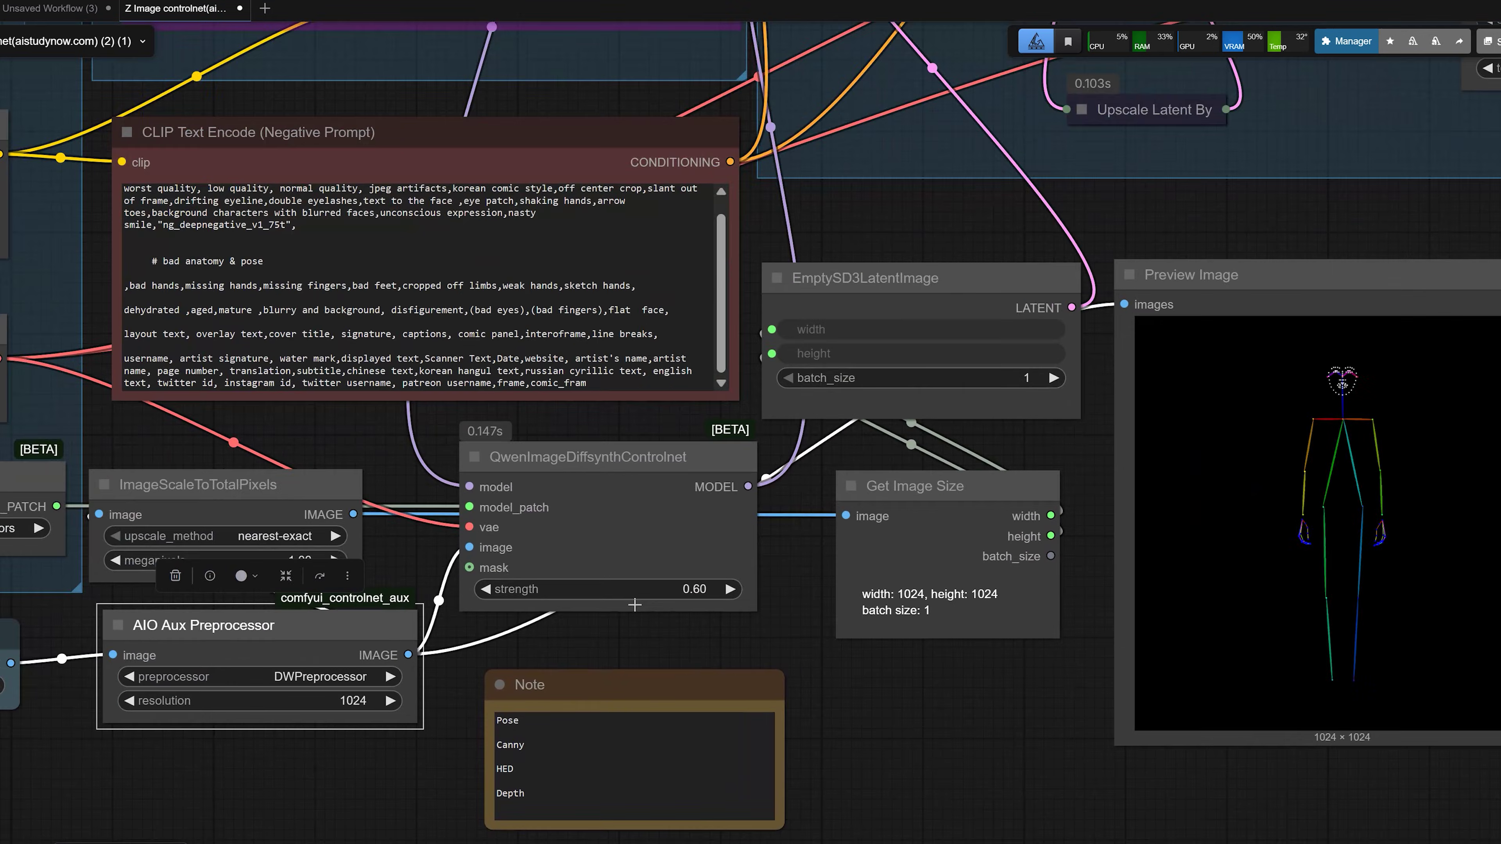
{"action": "scroll", "coordinate": [634, 605], "scroll_direction": "up", "scroll_amount": 1}
{"action": "left_click", "coordinate": [684, 594]}
{"action": "key", "text": "BackSpace"}
{"action": "key", "text": "BackSpace"}
{"action": "type", "text": "."}
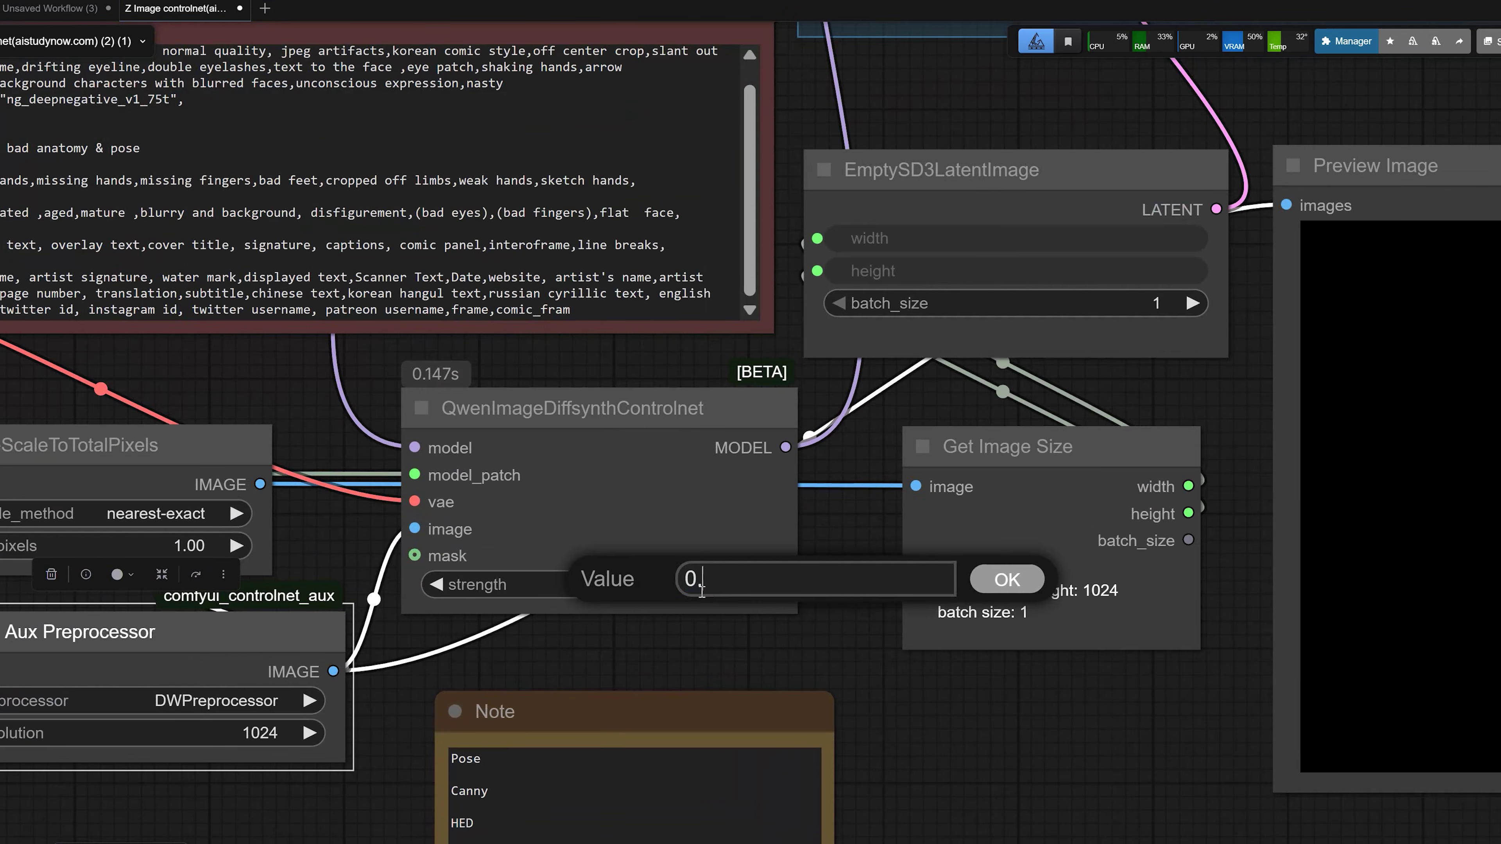
{"action": "type", "text": "8"}
{"action": "key", "text": "Return"}
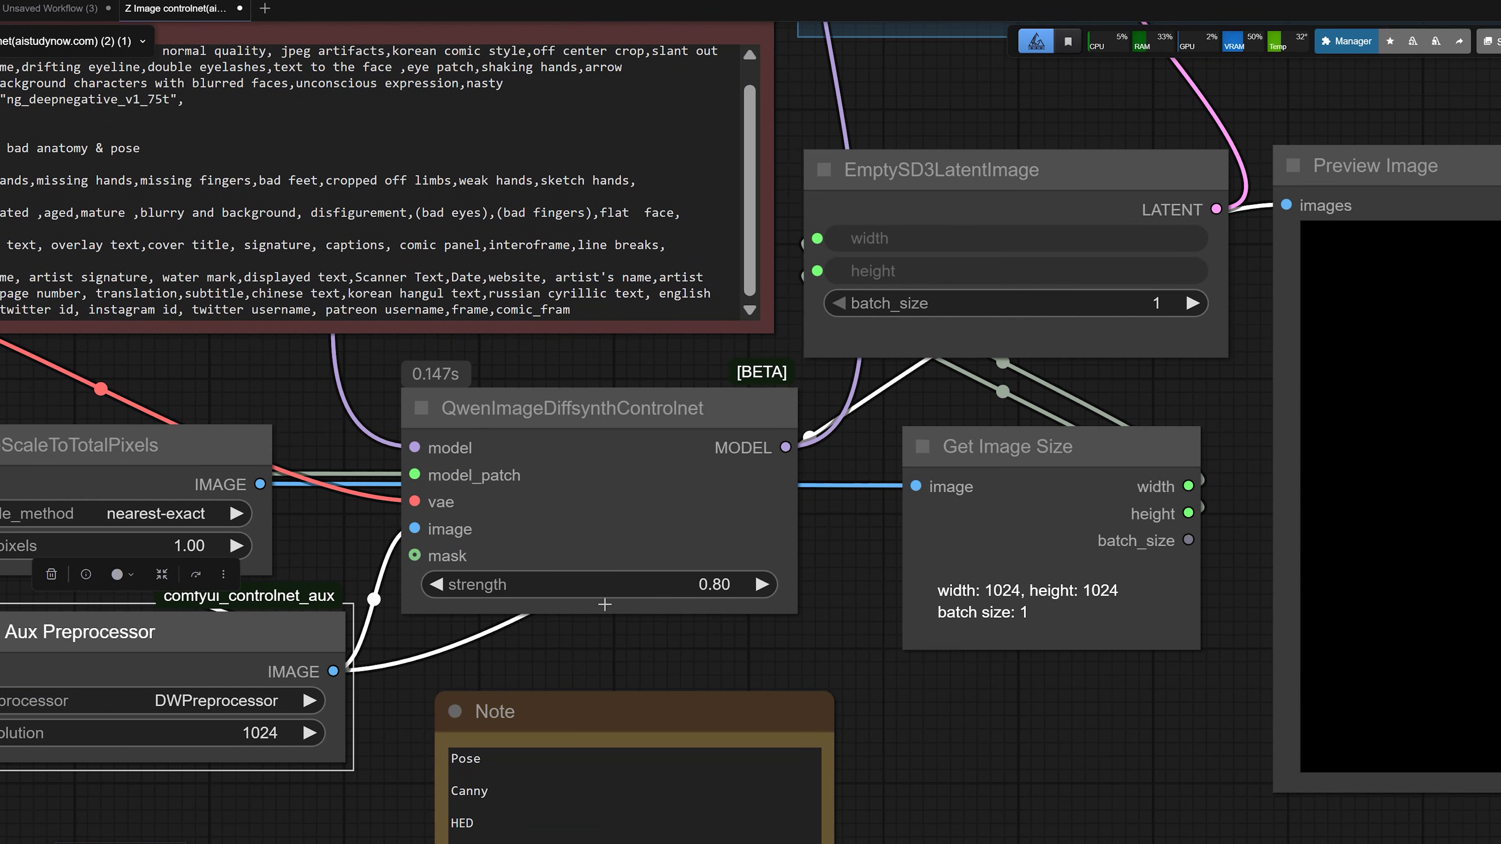
{"action": "left_click", "coordinate": [627, 431]}
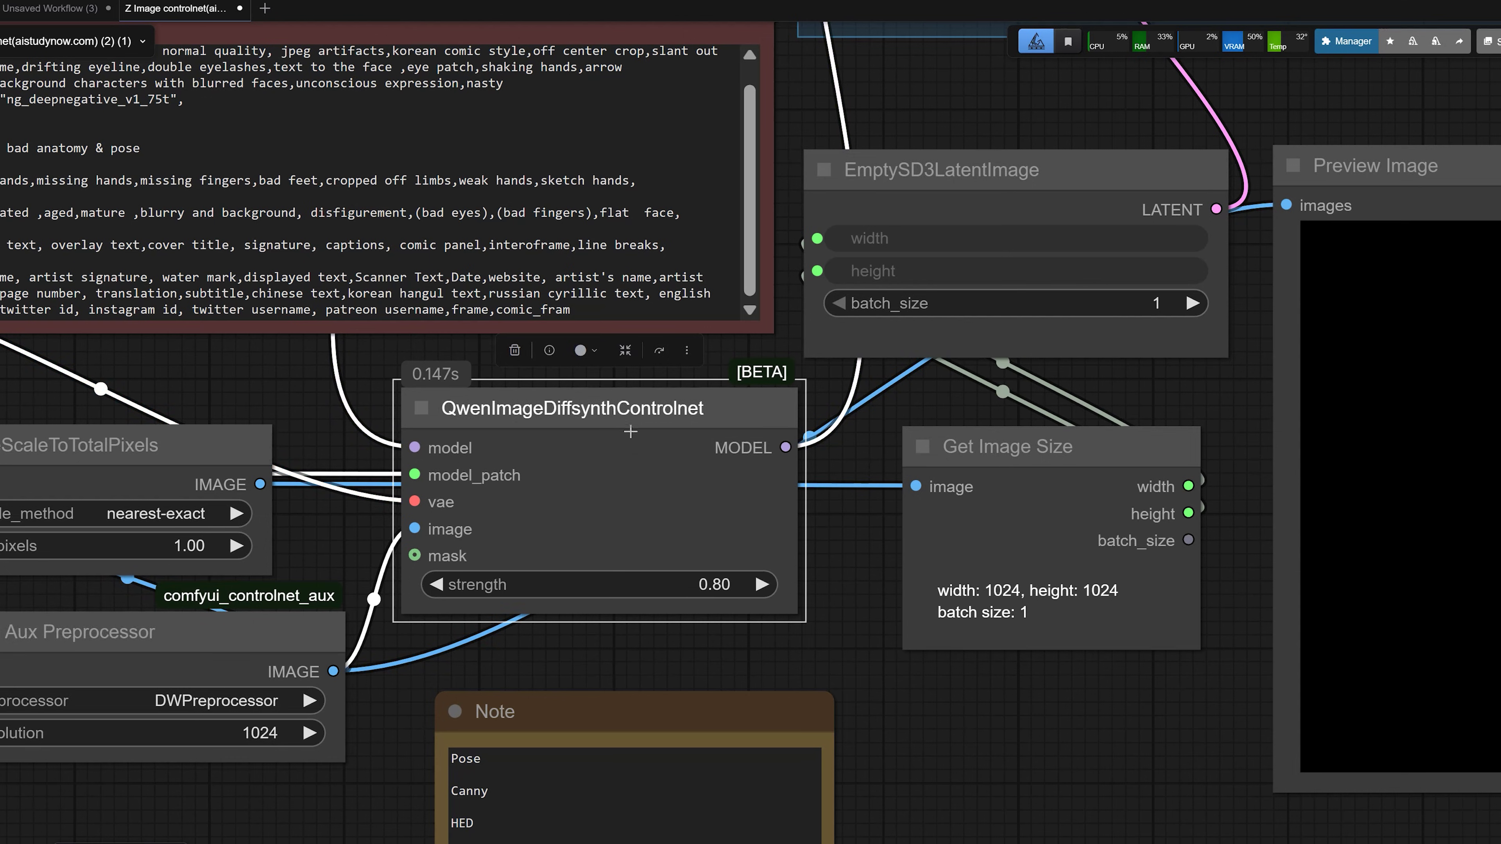
Step: Look through the preprocessor options of the AIO Aux Preprocessor node and keep DWPreprocessor selected
{"action": "scroll", "coordinate": [355, 506], "scroll_direction": "down", "scroll_amount": 3}
{"action": "left_click_drag", "start_coordinate": [355, 505], "coordinate": [733, 402]}
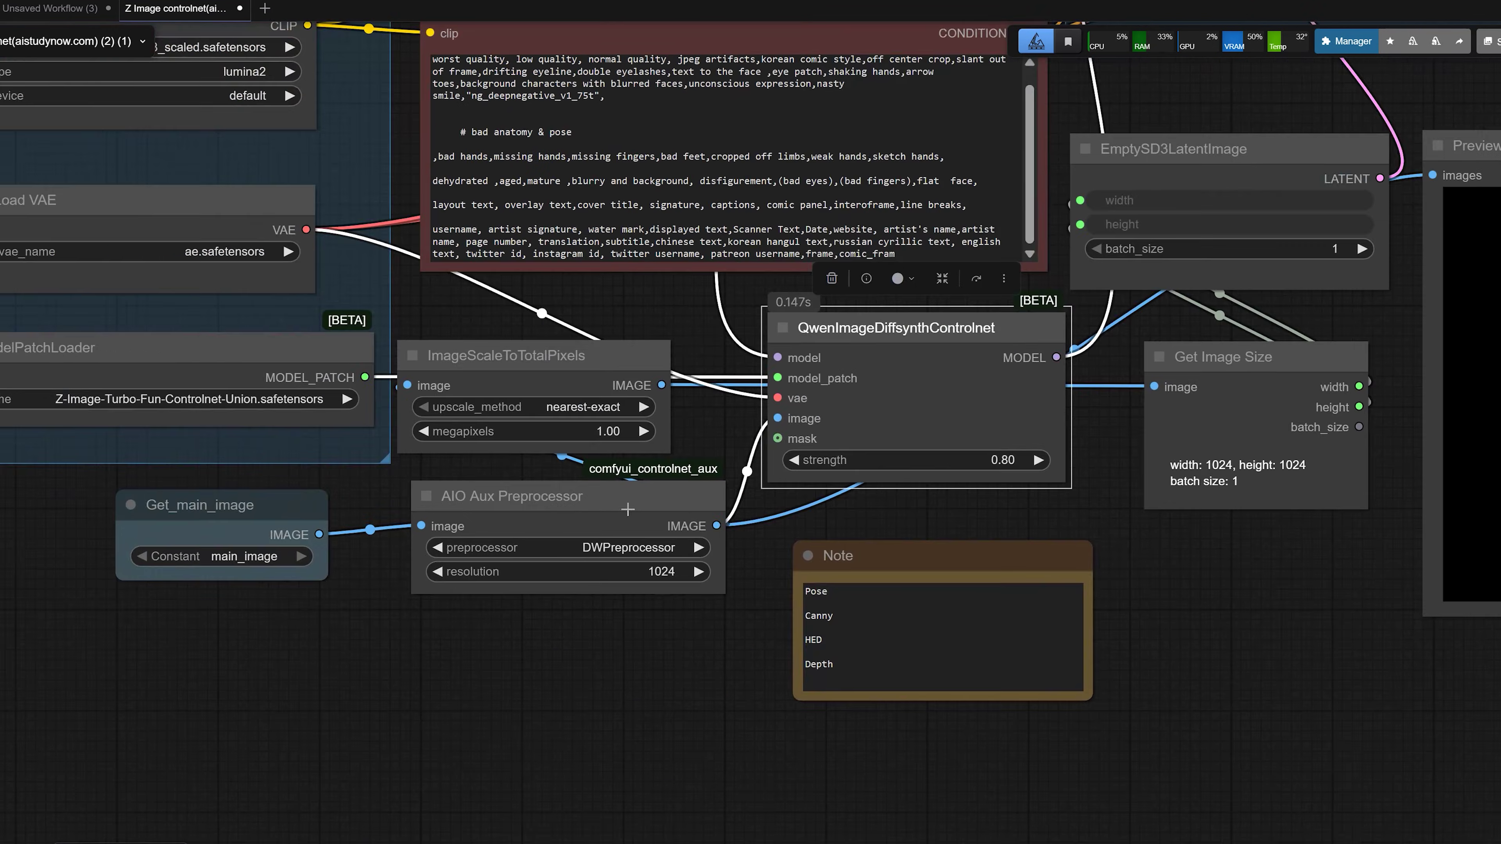
{"action": "scroll", "coordinate": [627, 509], "scroll_direction": "up", "scroll_amount": 5}
{"action": "left_click", "coordinate": [628, 509]}
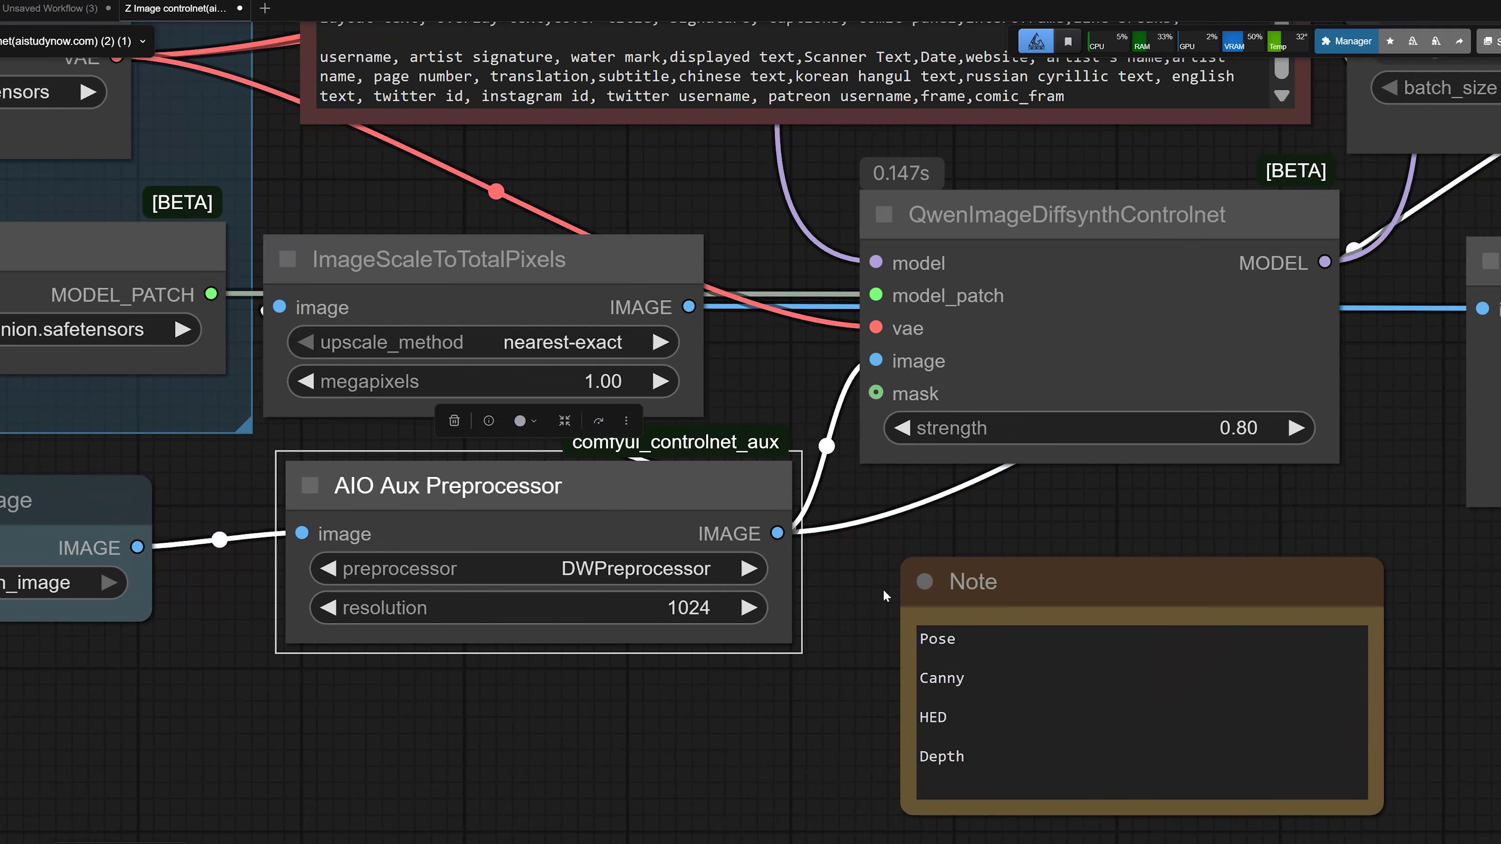
{"action": "left_click", "coordinate": [627, 567]}
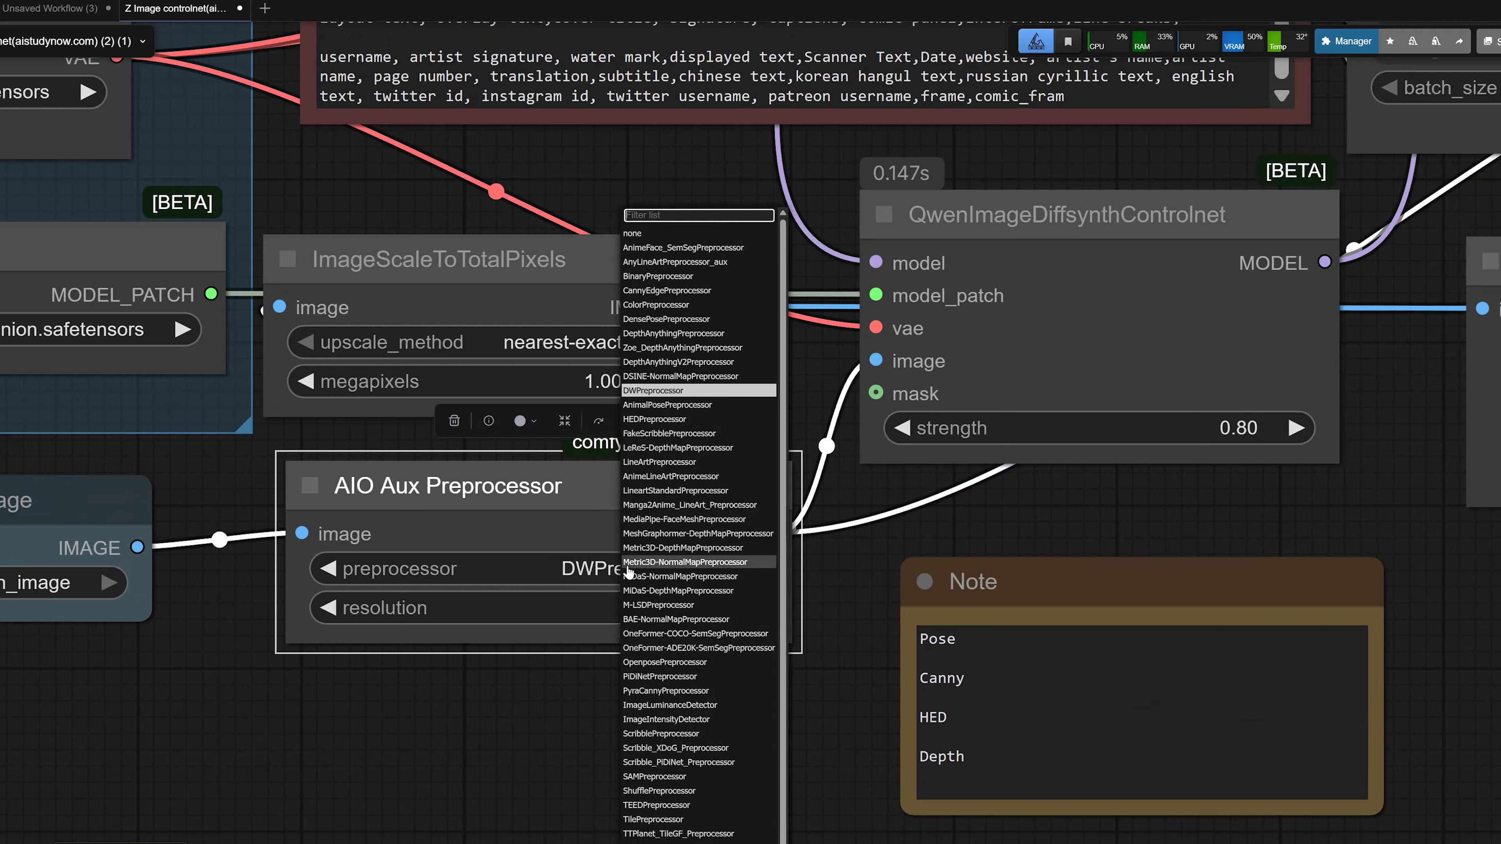
{"action": "scroll", "coordinate": [672, 666], "scroll_direction": "down", "scroll_amount": 1}
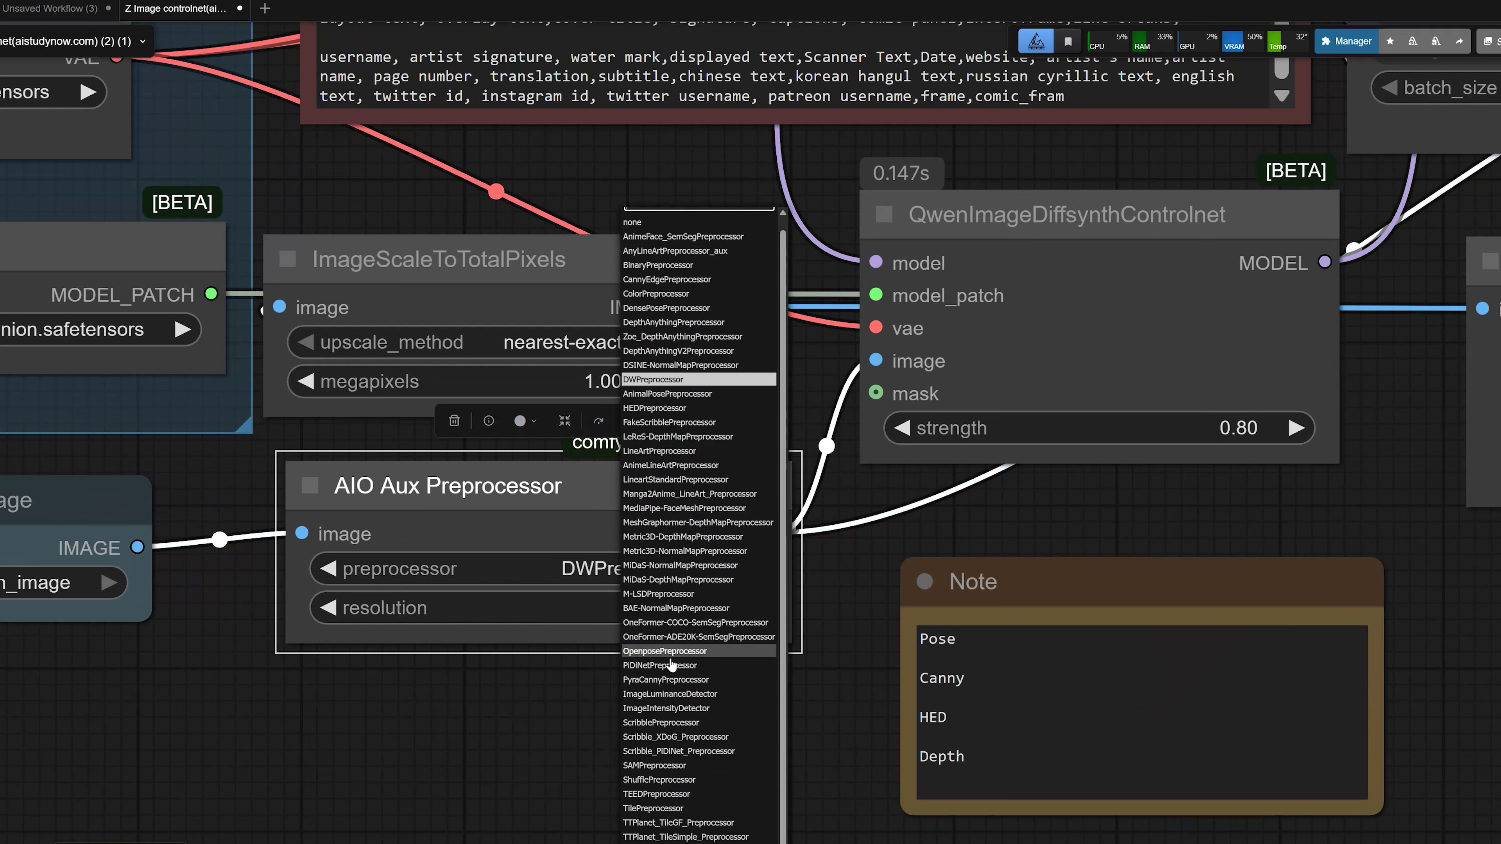
{"action": "scroll", "coordinate": [671, 659], "scroll_direction": "up", "scroll_amount": 1}
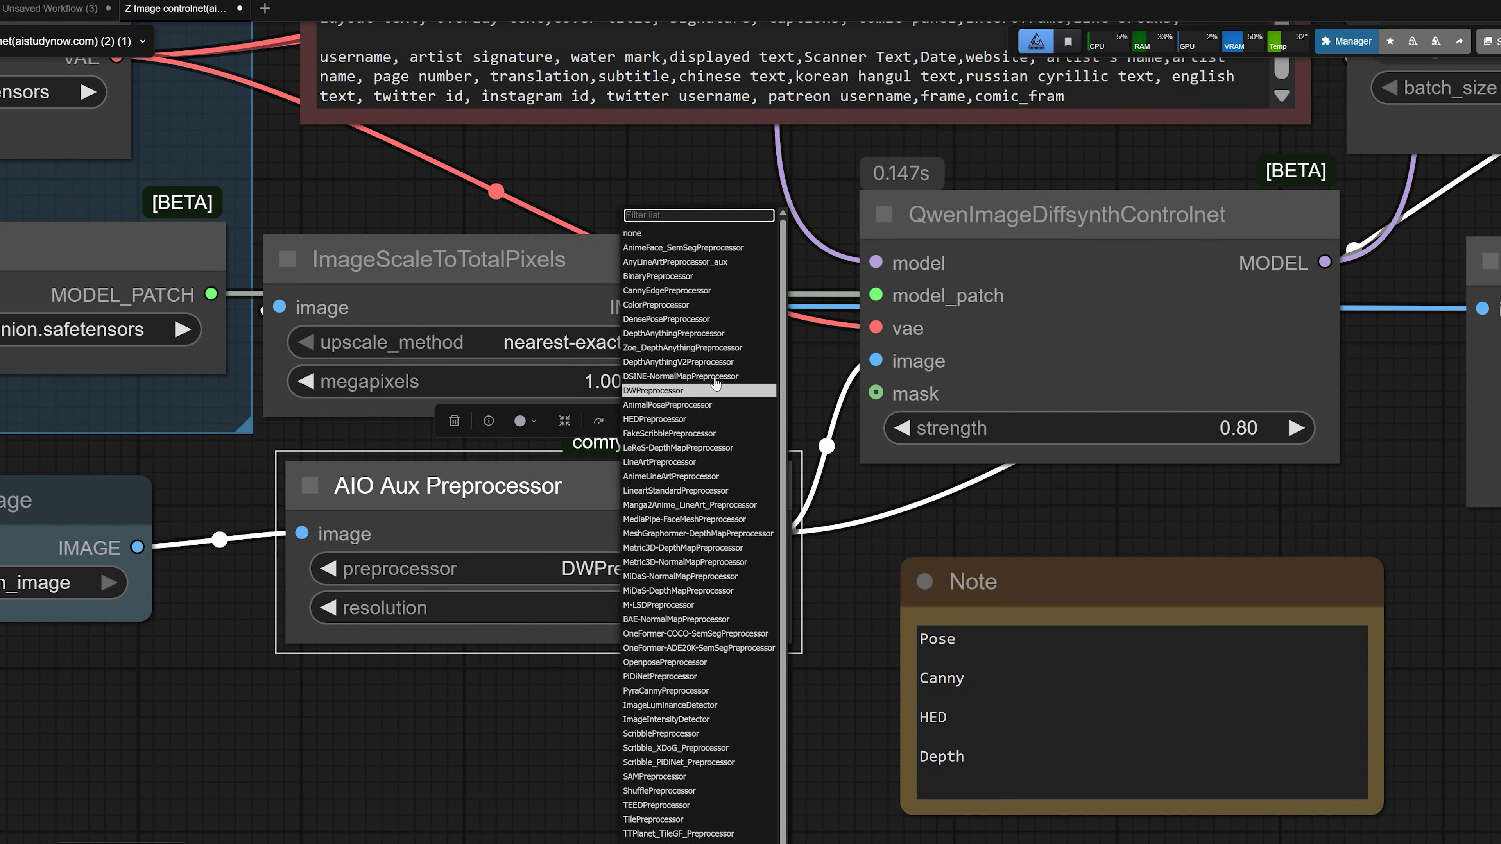
{"action": "left_click", "coordinate": [677, 393]}
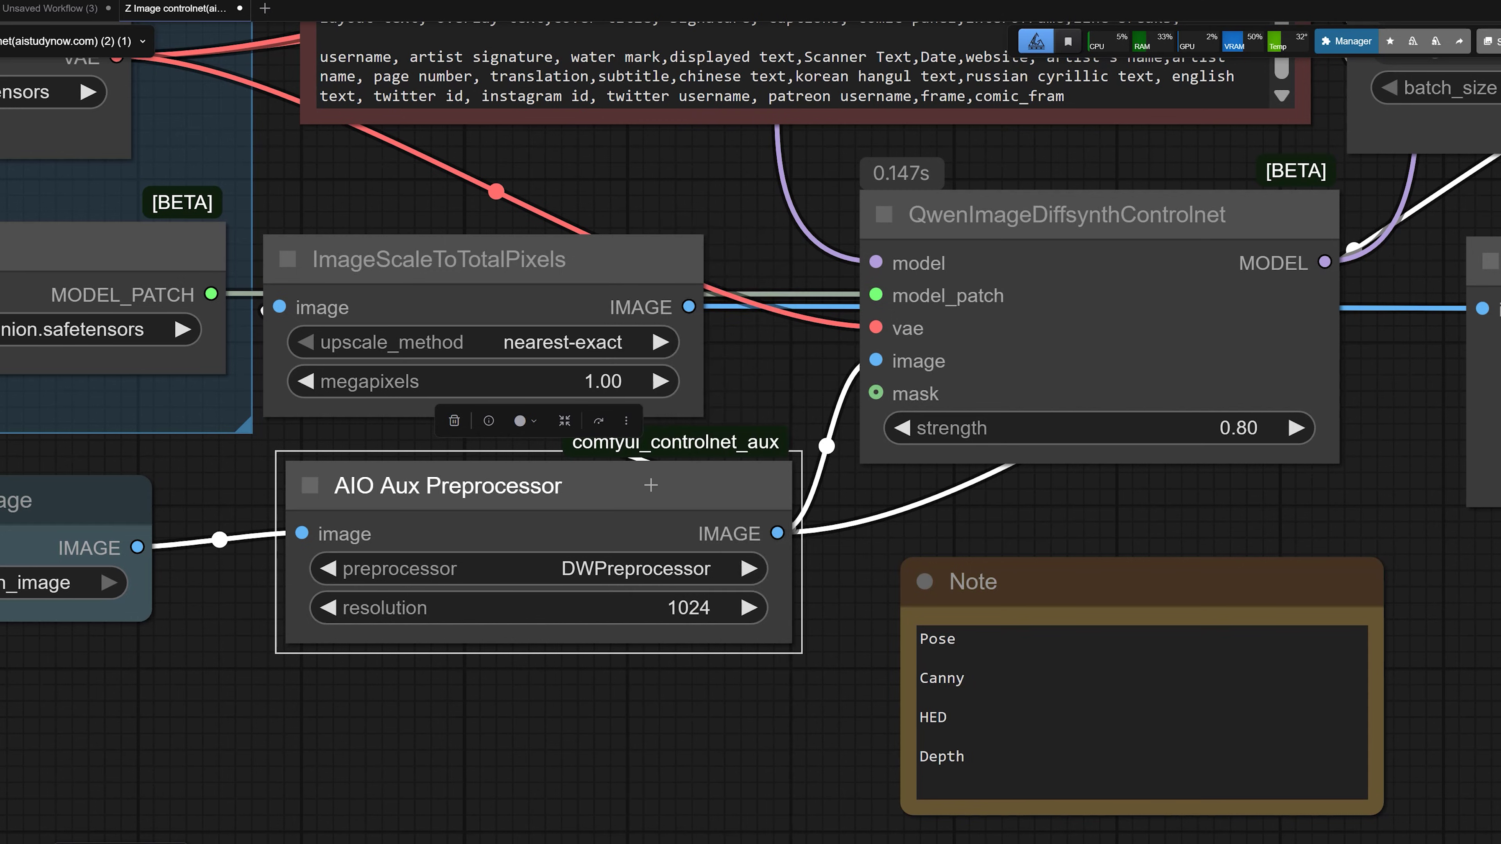
Step: Shift the AIO Aux Preprocessor node slightly down and check the control types listed in the Note
{"action": "left_click_drag", "start_coordinate": [593, 489], "coordinate": [588, 525]}
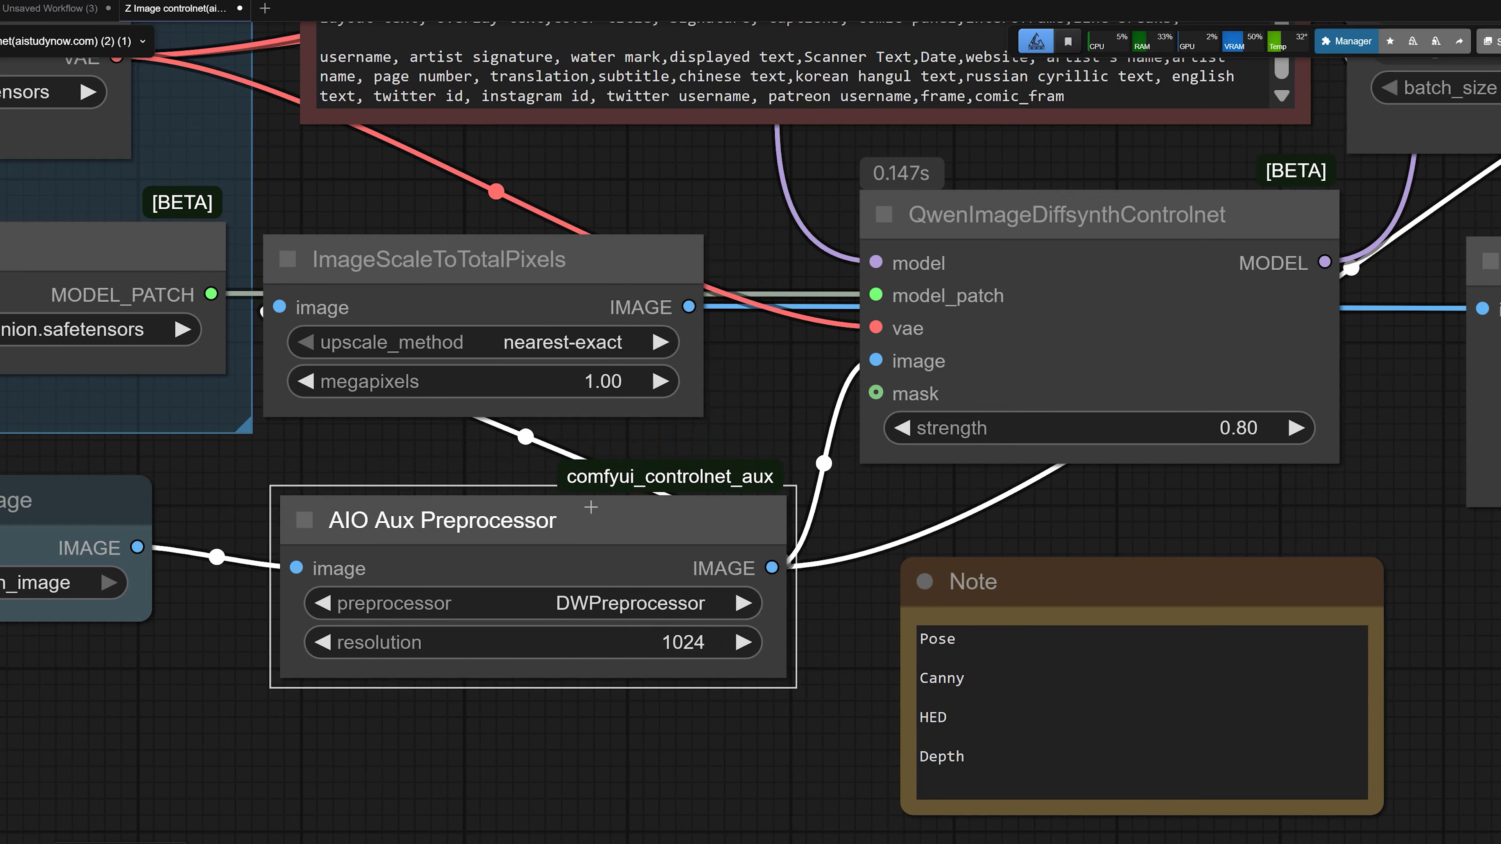
{"action": "left_click_drag", "start_coordinate": [966, 681], "coordinate": [938, 709]}
{"action": "left_click", "coordinate": [943, 717]}
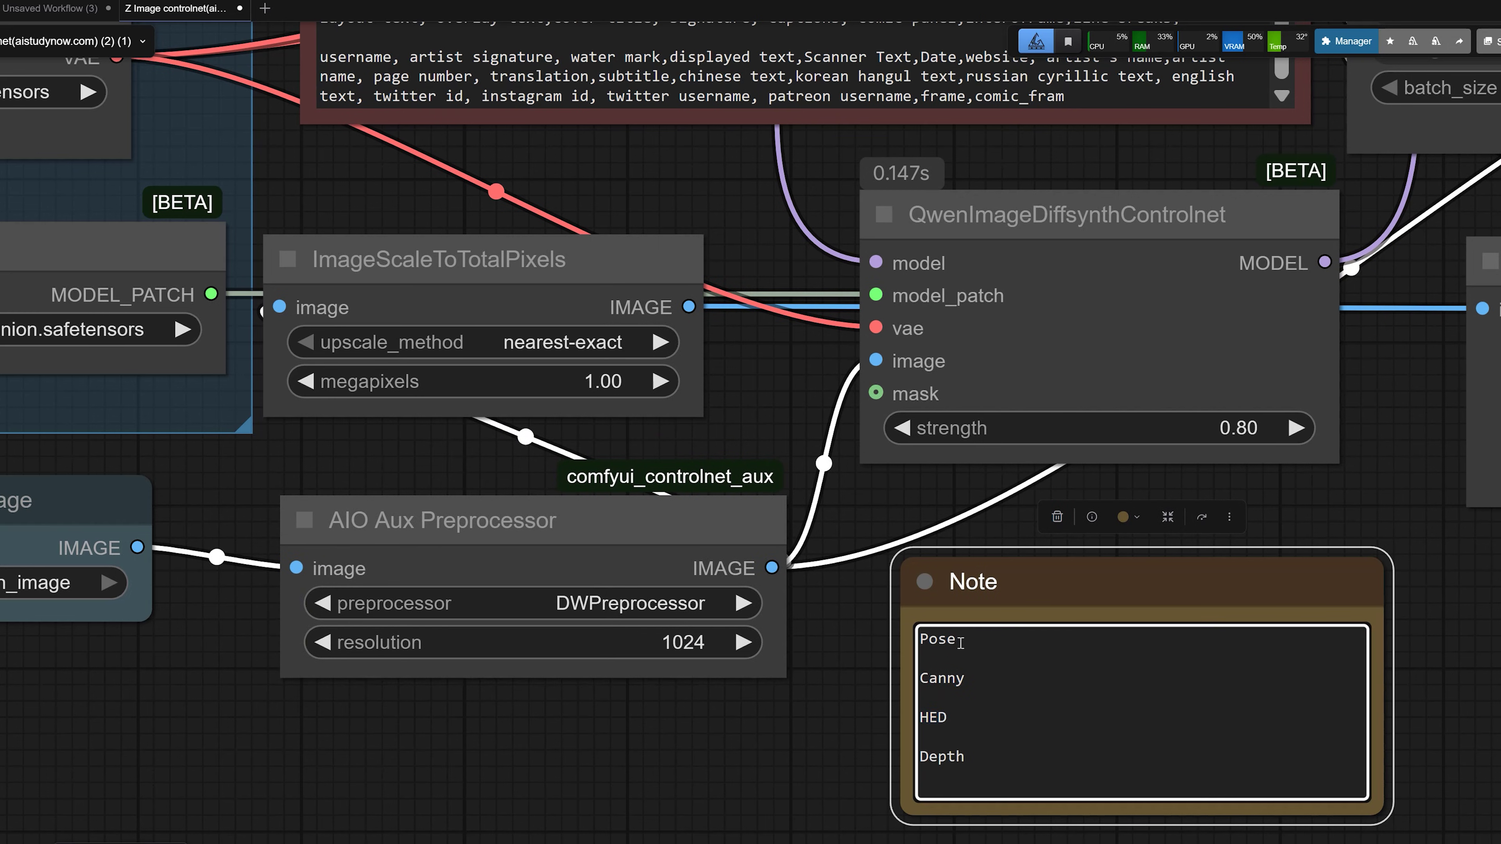
Step: Browse the AIO Aux Preprocessor's preprocessor list, keeping DWPreprocessor, and check the reference picture in the Load Image node
{"action": "left_click", "coordinate": [611, 602]}
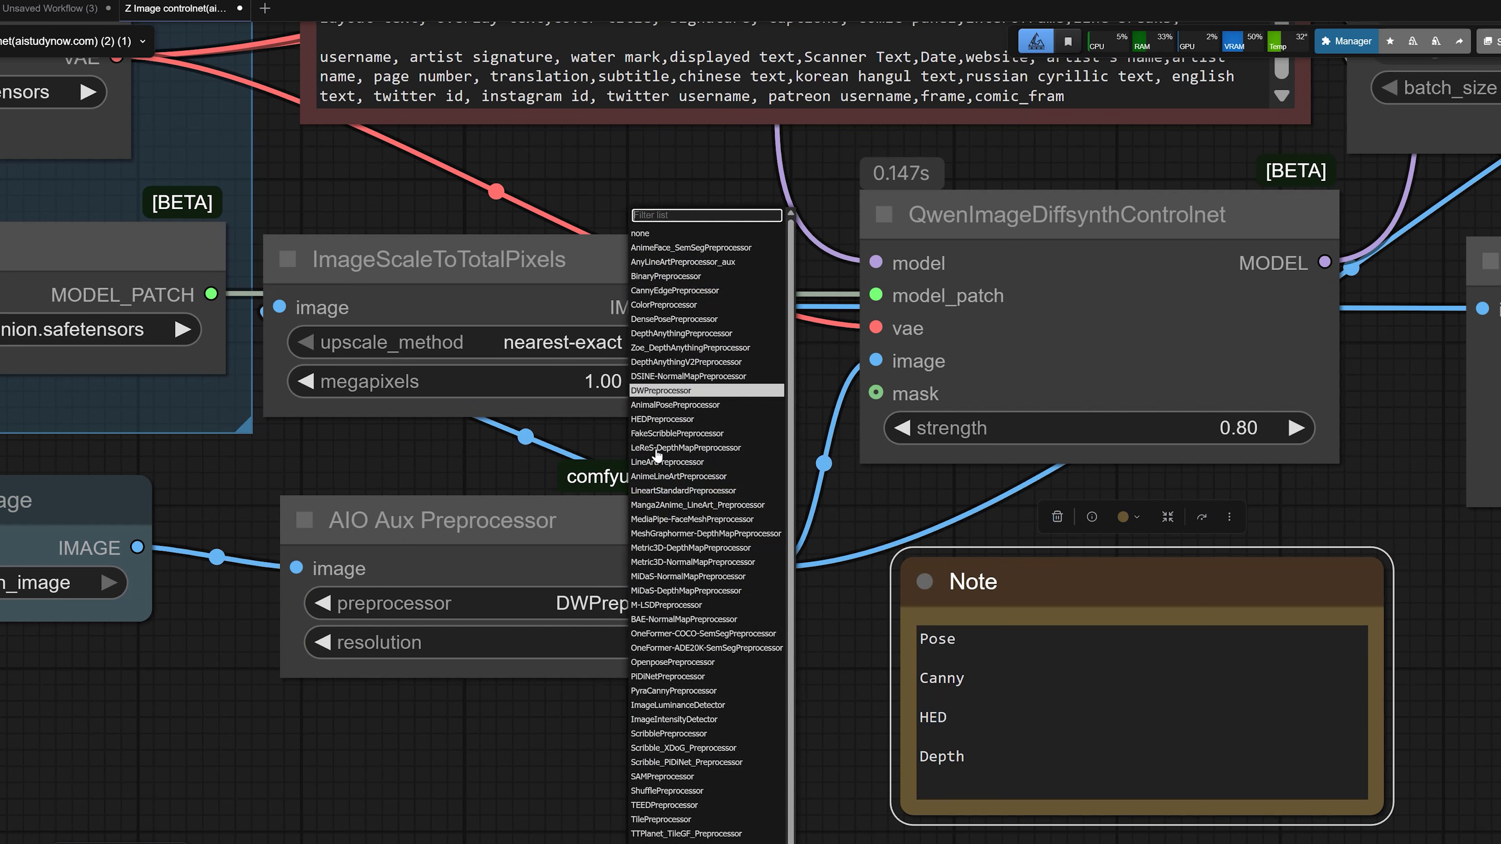
{"action": "left_click", "coordinate": [569, 534]}
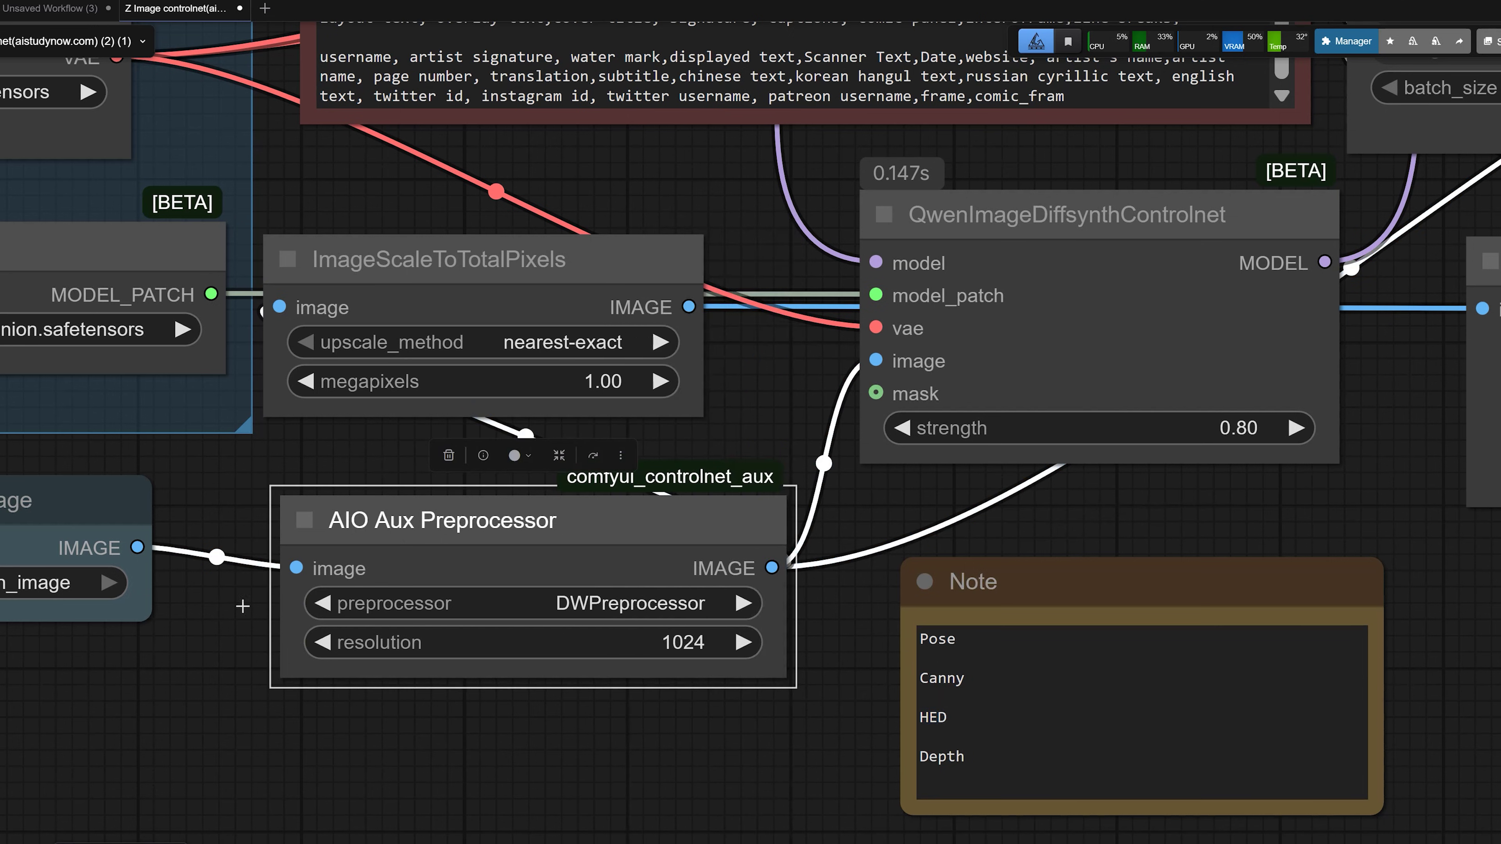
{"action": "scroll", "coordinate": [196, 659], "scroll_direction": "down", "scroll_amount": 7}
{"action": "left_click_drag", "start_coordinate": [37, 688], "coordinate": [799, 680]}
{"action": "scroll", "coordinate": [510, 634], "scroll_direction": "down", "scroll_amount": 2}
{"action": "left_click_drag", "start_coordinate": [623, 549], "coordinate": [1154, 719]}
{"action": "scroll", "coordinate": [437, 296], "scroll_direction": "up", "scroll_amount": 3}
{"action": "left_click", "coordinate": [426, 231]}
{"action": "left_click_drag", "start_coordinate": [540, 150], "coordinate": [269, 94]}
{"action": "scroll", "coordinate": [795, 604], "scroll_direction": "down", "scroll_amount": 2}
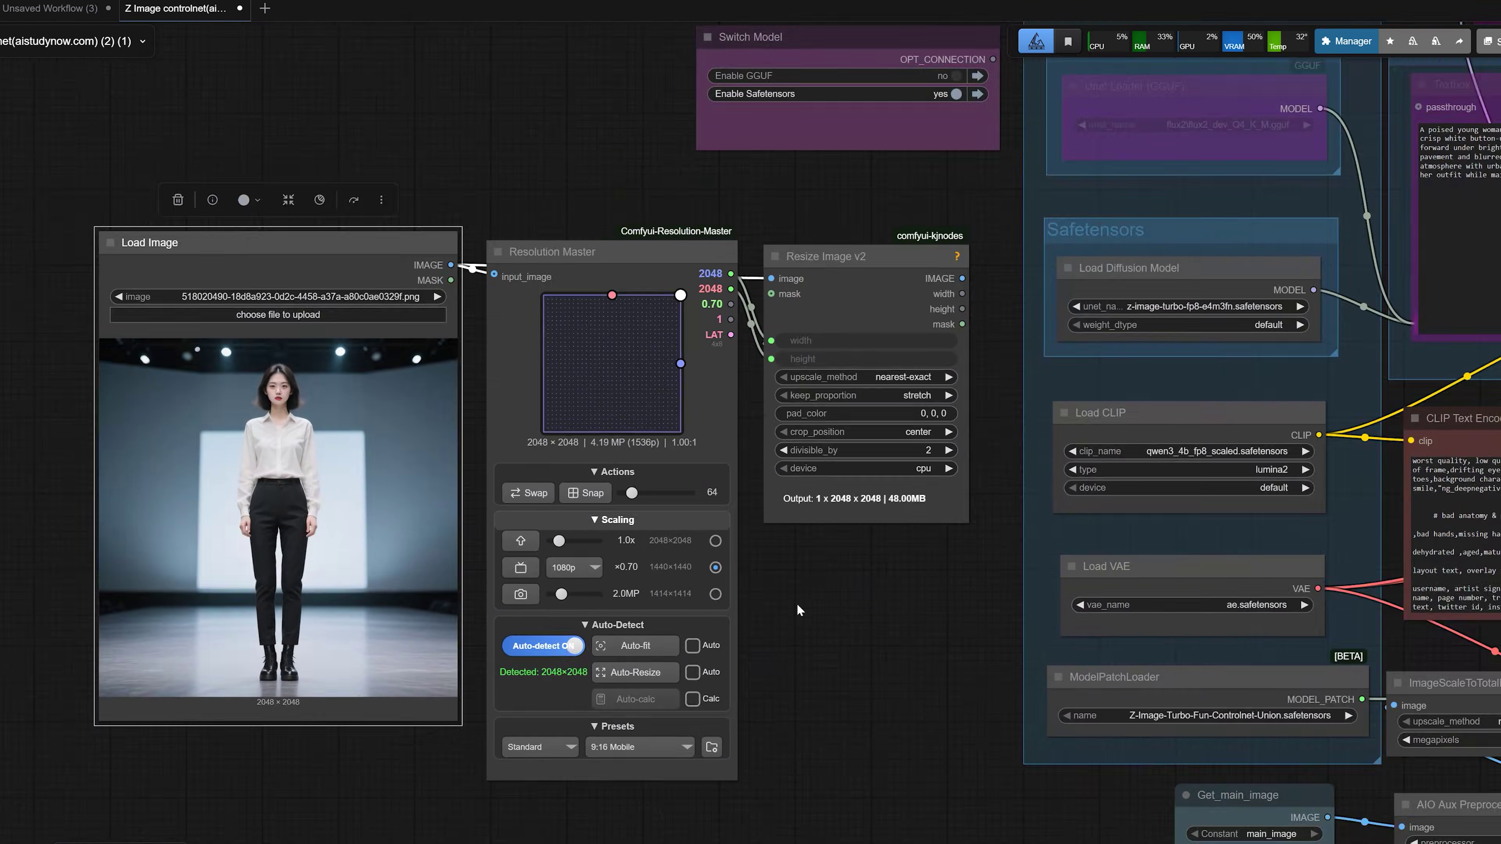
{"action": "left_click_drag", "start_coordinate": [878, 634], "coordinate": [328, 333]}
{"action": "scroll", "coordinate": [676, 623], "scroll_direction": "up", "scroll_amount": 3}
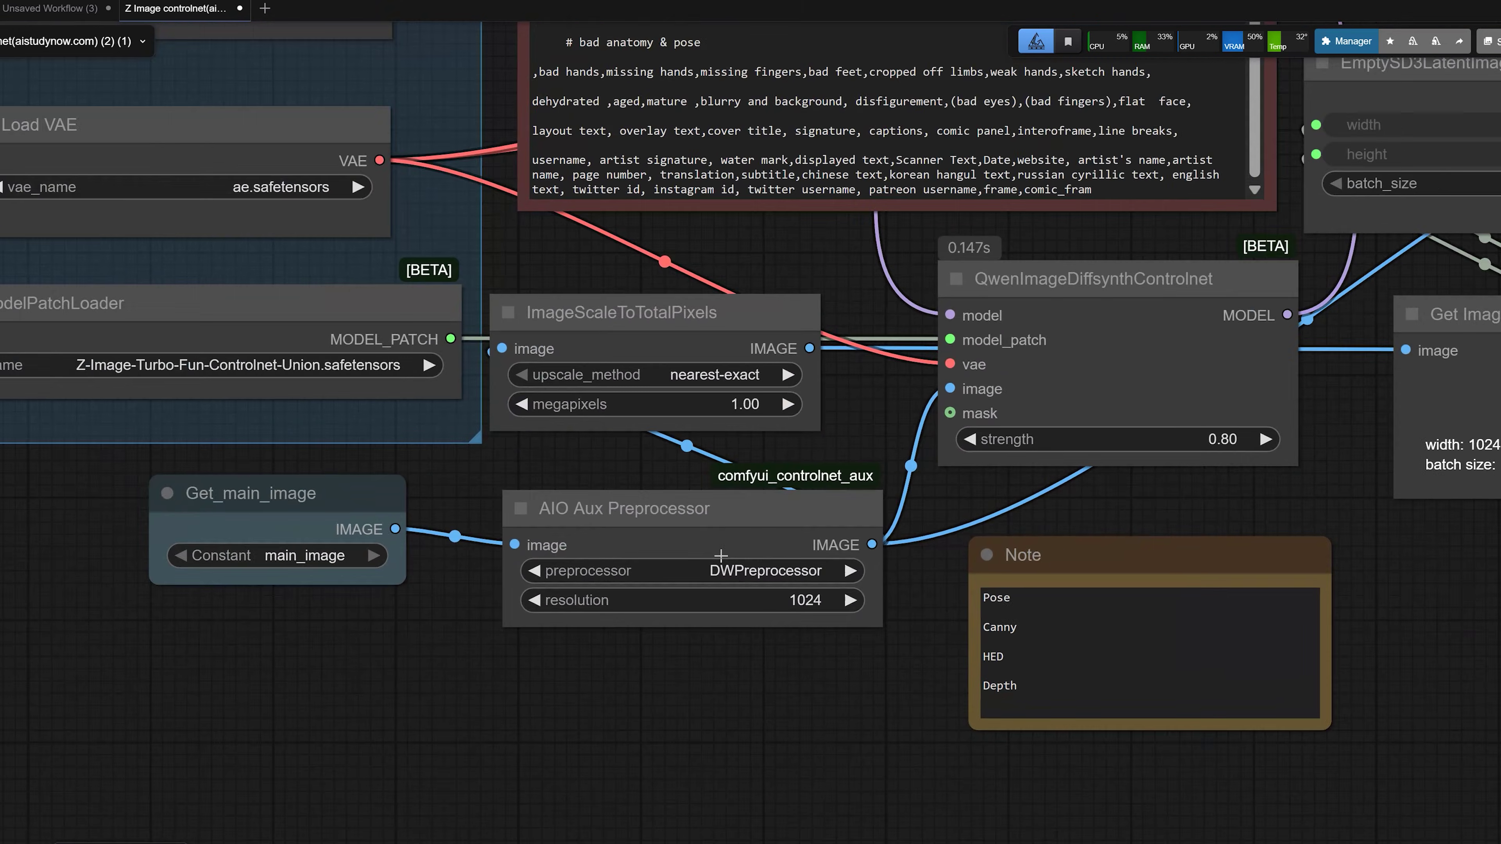
Step: Review the Pose, Canny, HED and Depth entries in the Note beside the AIO Aux Preprocessor node
{"action": "left_click", "coordinate": [702, 508]}
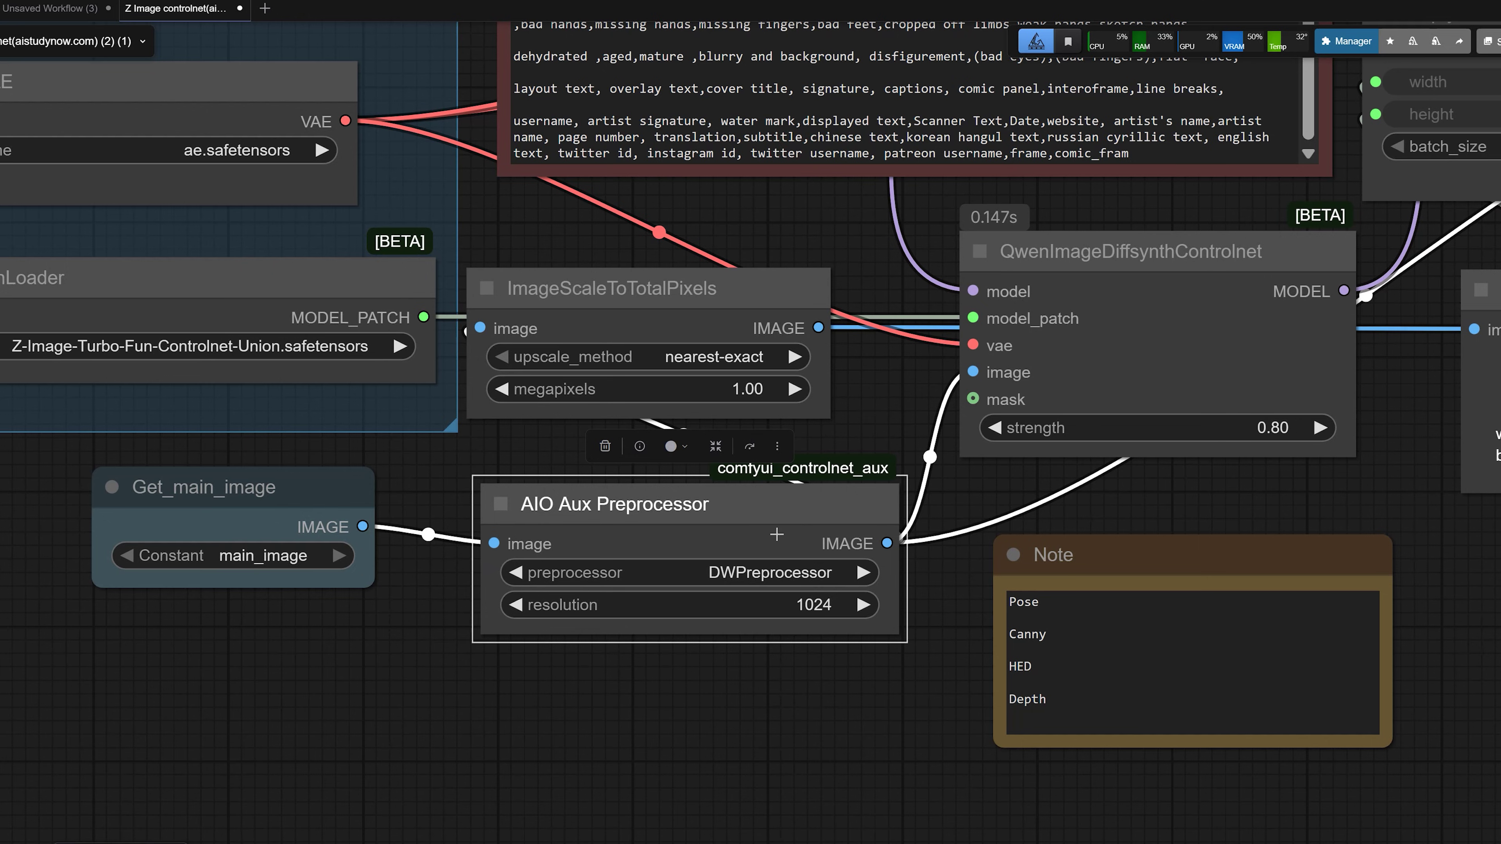
{"action": "left_click", "coordinate": [1048, 634]}
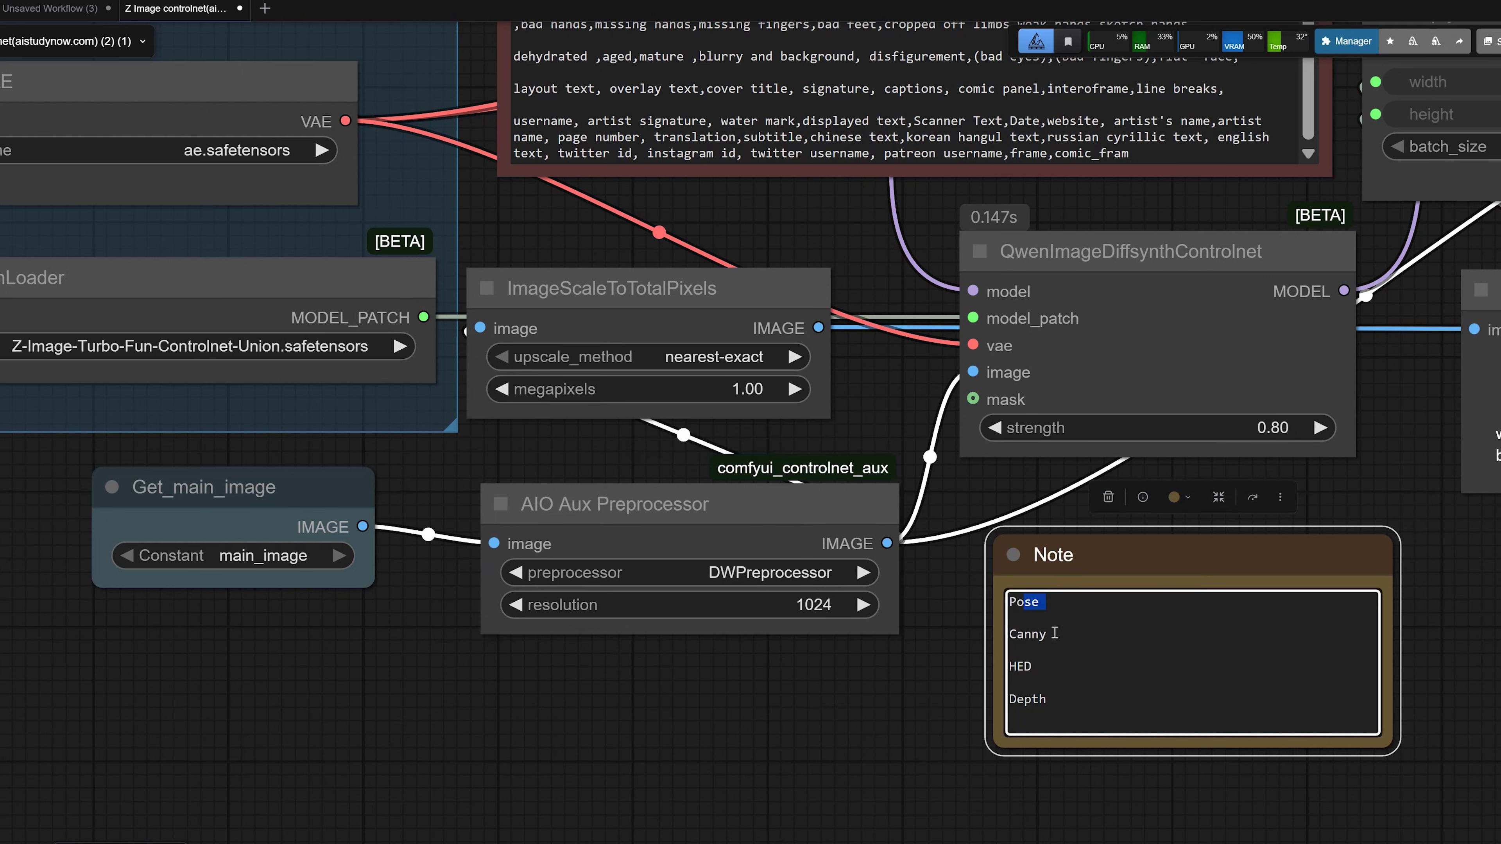
{"action": "left_click_drag", "start_coordinate": [1047, 634], "coordinate": [1012, 667]}
{"action": "left_click", "coordinate": [1053, 695]}
{"action": "scroll", "coordinate": [971, 679], "scroll_direction": "down", "scroll_amount": 5}
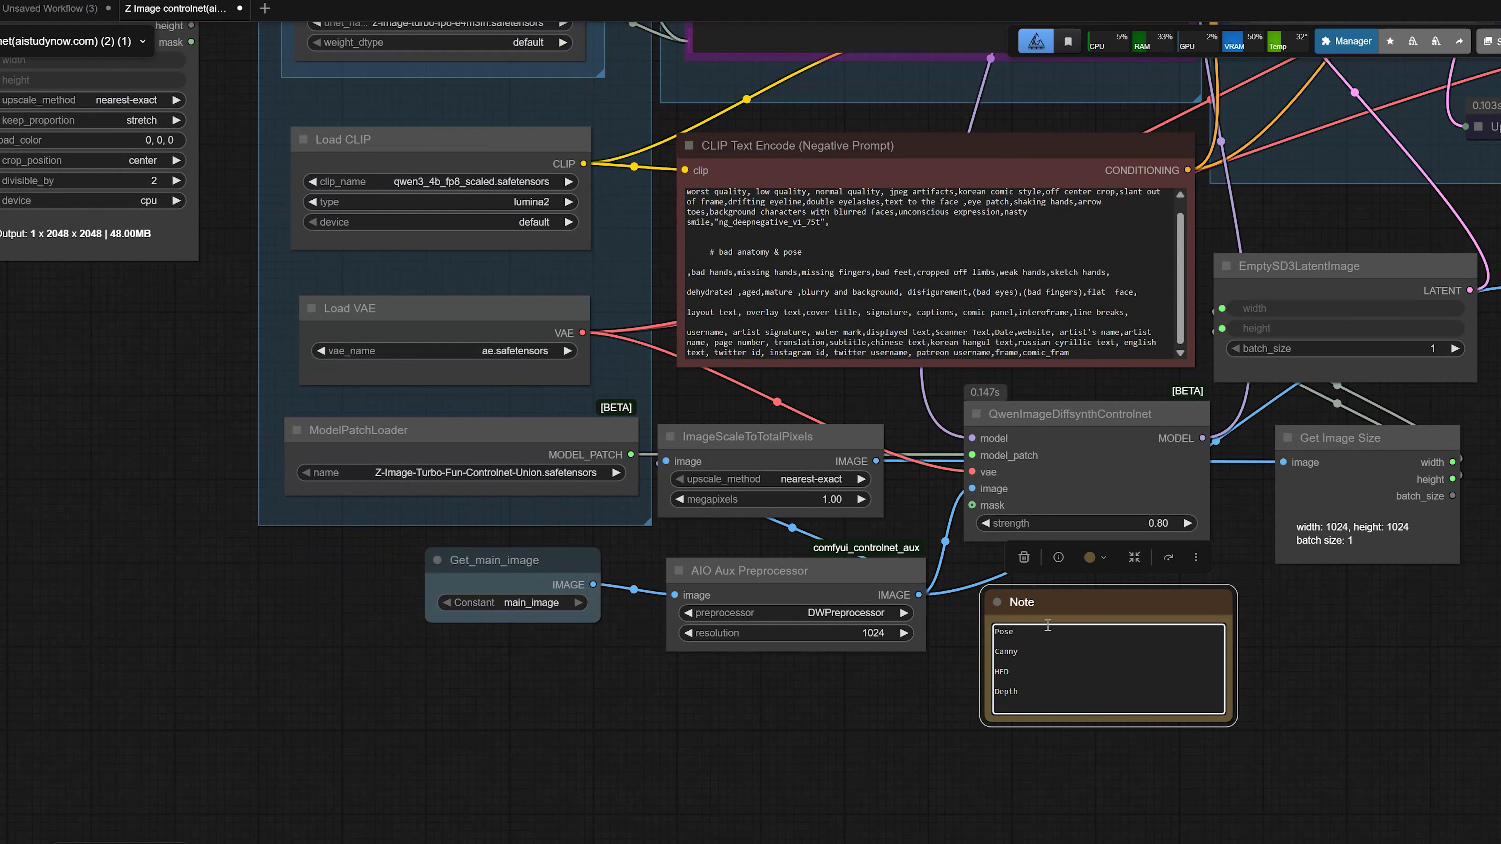
Step: Follow the QwenImageDiffsynthControlnet node's MODEL output through the graph to the first KSampler in the Sampling group
{"action": "left_click", "coordinate": [1092, 569]}
{"action": "left_click_drag", "start_coordinate": [945, 581], "coordinate": [479, 607]}
{"action": "scroll", "coordinate": [607, 430], "scroll_direction": "up", "scroll_amount": 2}
{"action": "left_click", "coordinate": [578, 448]}
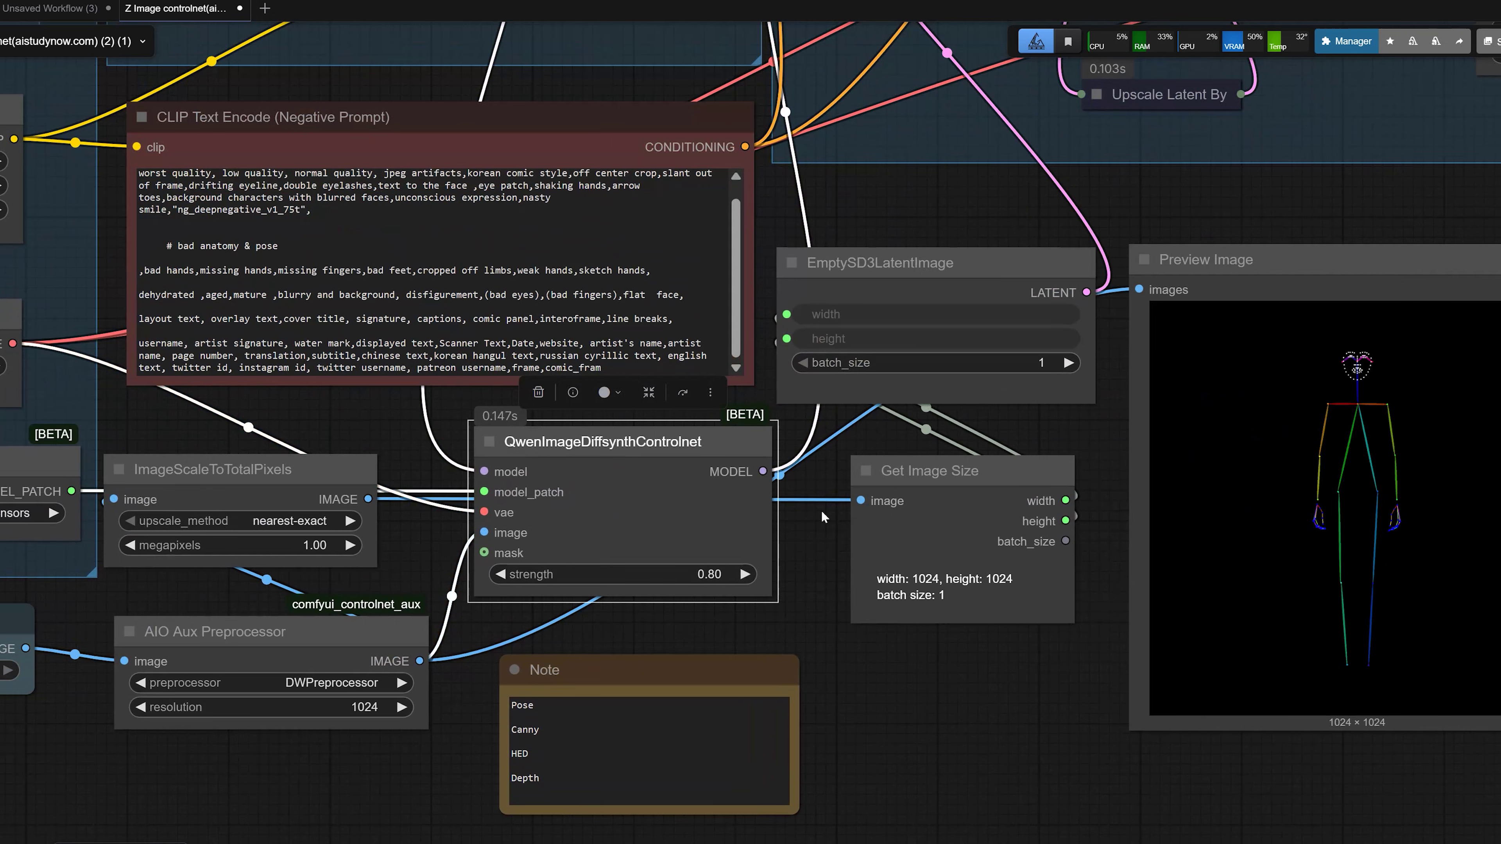
{"action": "left_click_drag", "start_coordinate": [821, 510], "coordinate": [755, 595]}
{"action": "scroll", "coordinate": [757, 595], "scroll_direction": "down", "scroll_amount": 2}
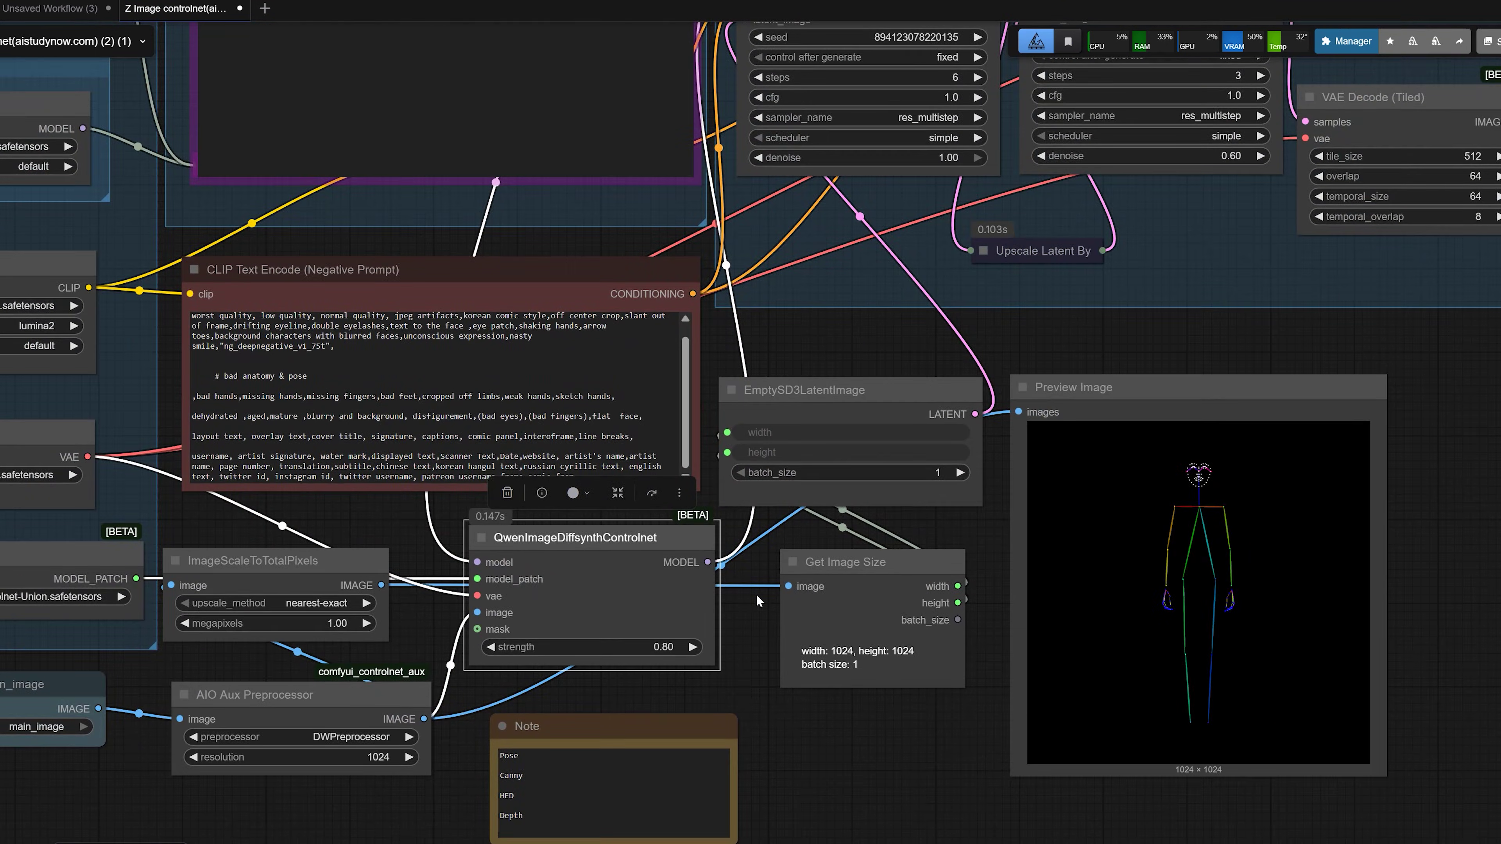
{"action": "scroll", "coordinate": [757, 595], "scroll_direction": "down", "scroll_amount": 3}
{"action": "left_click_drag", "start_coordinate": [813, 409], "coordinate": [565, 659]}
{"action": "scroll", "coordinate": [591, 372], "scroll_direction": "up", "scroll_amount": 5}
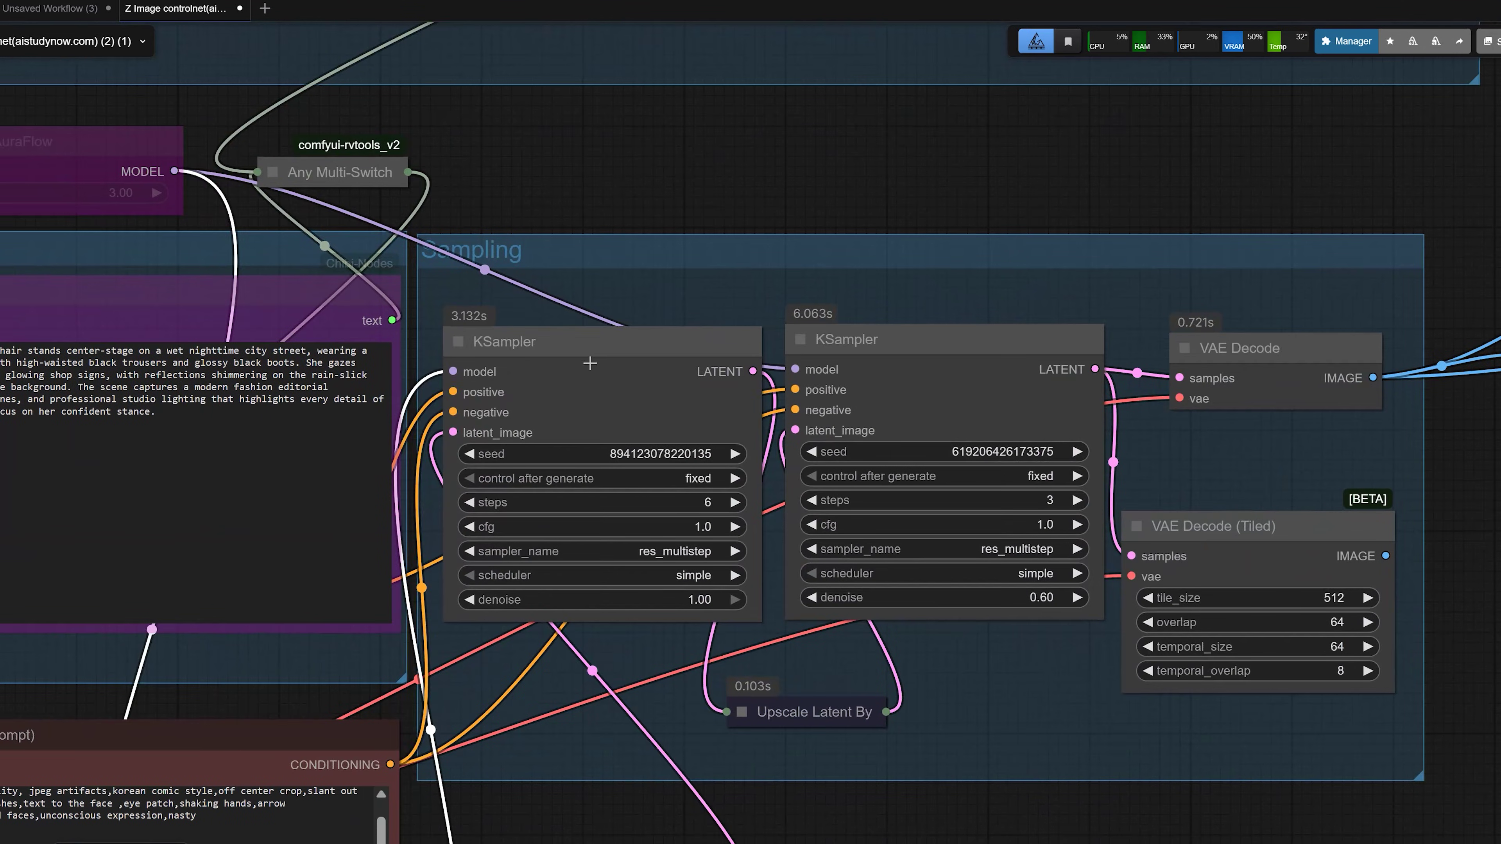
{"action": "left_click", "coordinate": [589, 363]}
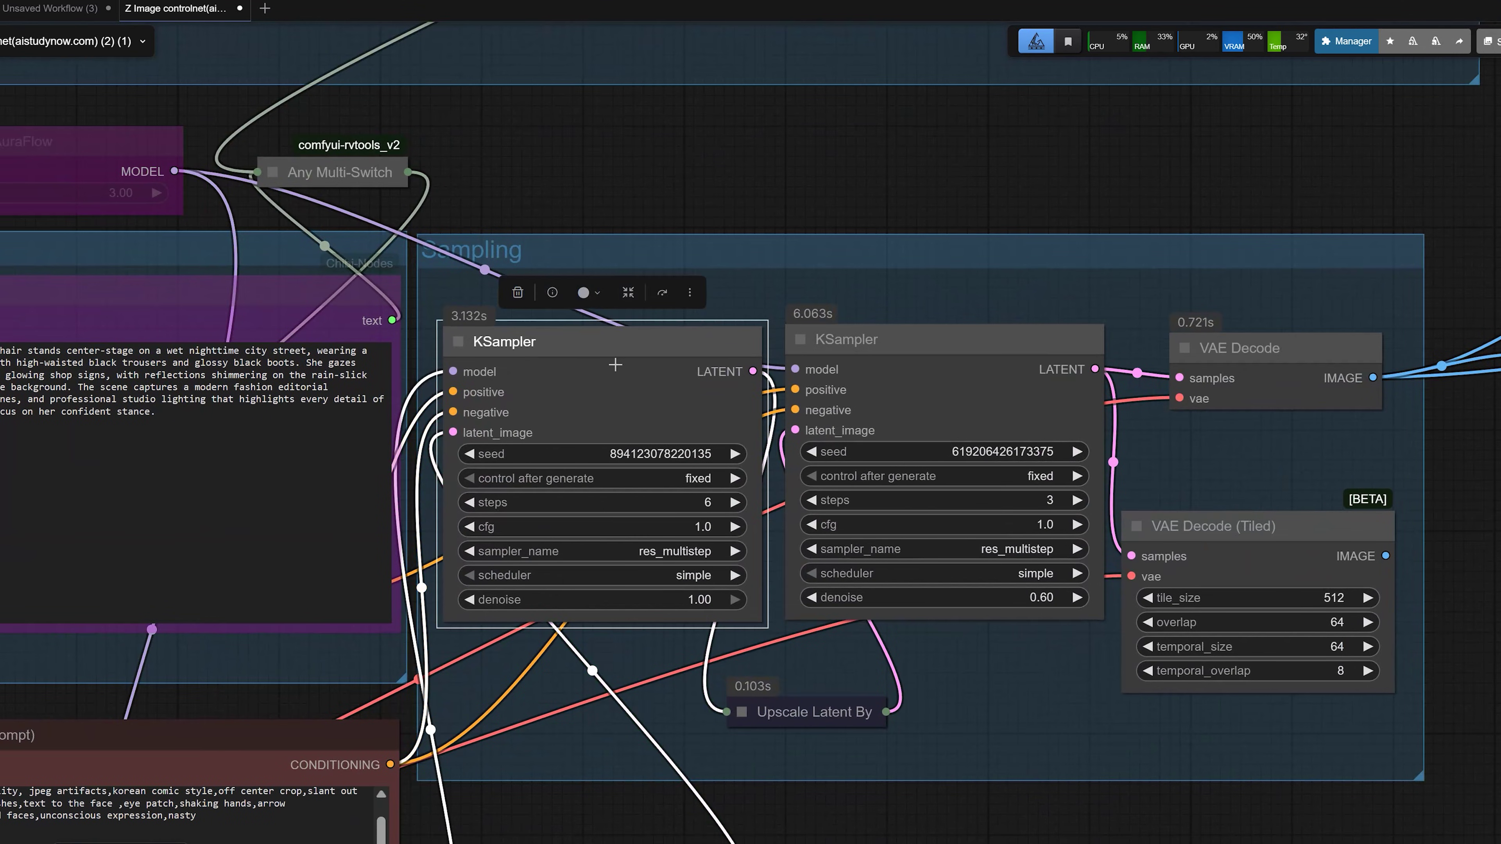
{"action": "scroll", "coordinate": [615, 364], "scroll_direction": "down", "scroll_amount": 2}
{"action": "scroll", "coordinate": [615, 365], "scroll_direction": "down", "scroll_amount": 2}
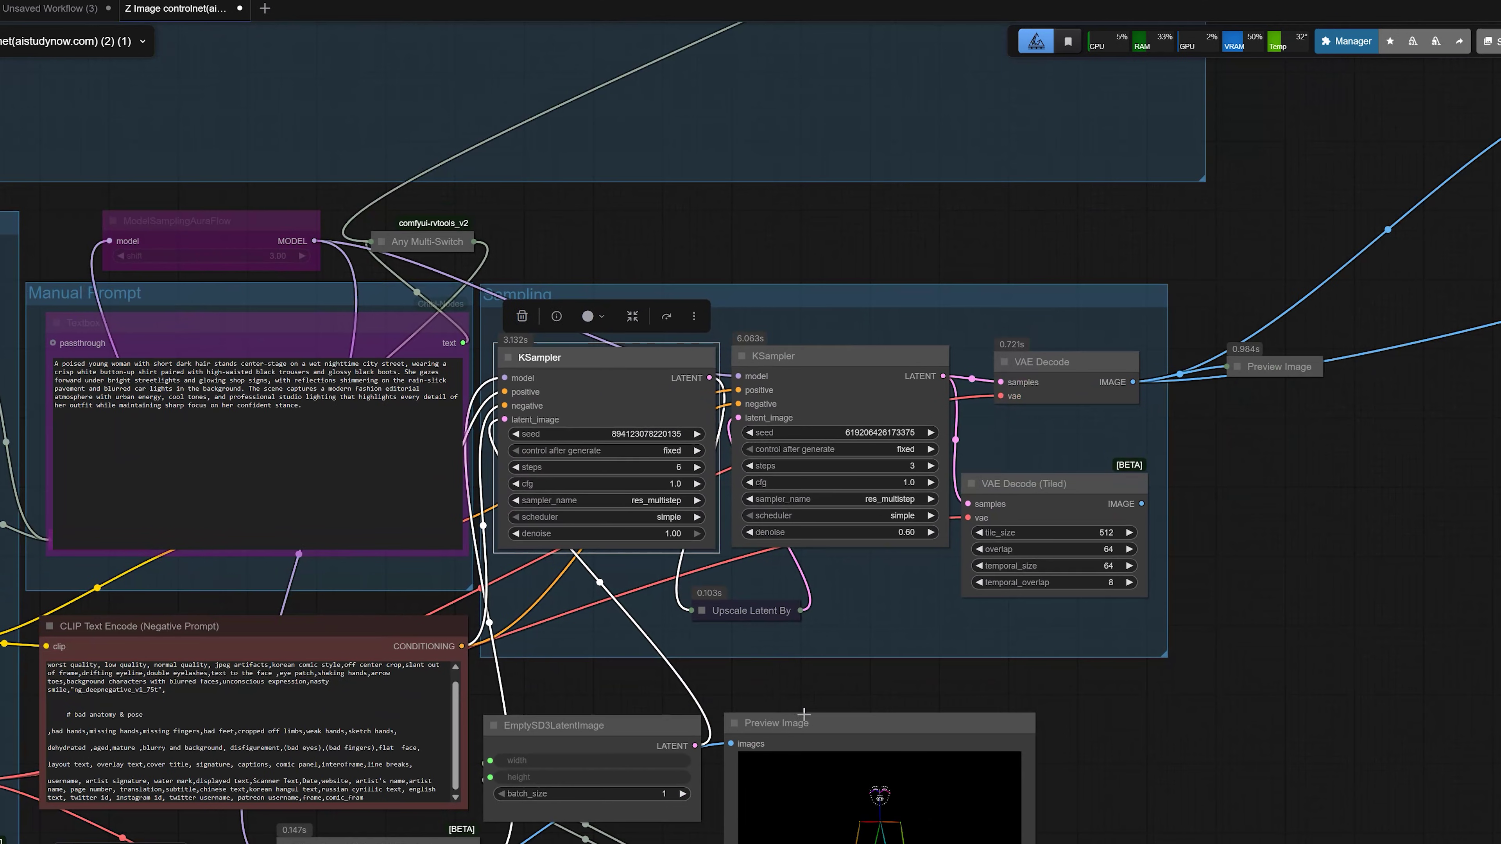
Step: Move the ImageScaleToTotalPixels node below the AIO Aux Preprocessor node, clear of the model patch link
{"action": "left_click_drag", "start_coordinate": [585, 689], "coordinate": [794, 427]}
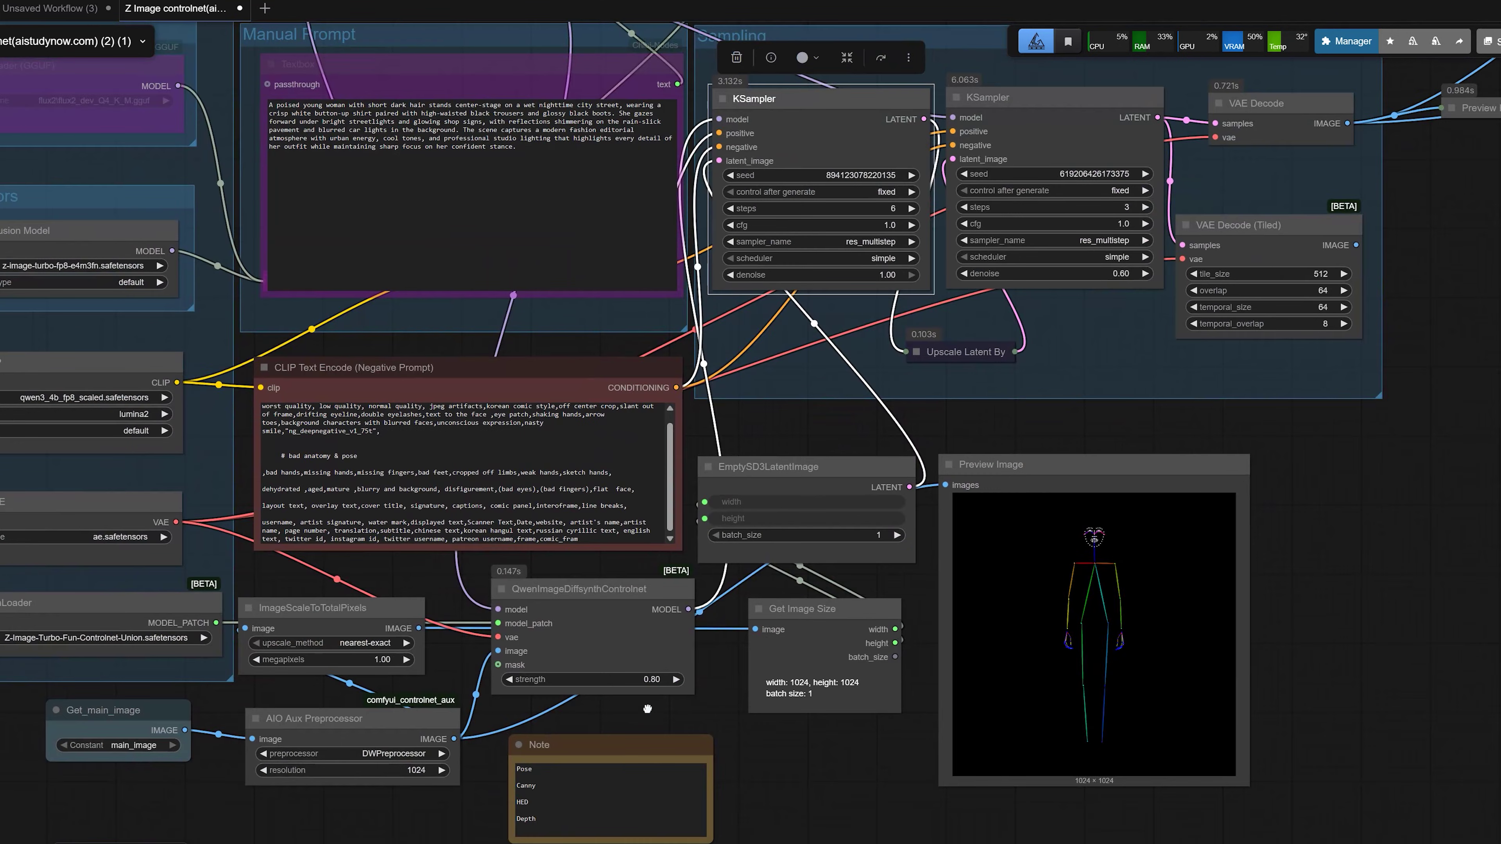
{"action": "left_click_drag", "start_coordinate": [643, 705], "coordinate": [769, 695]}
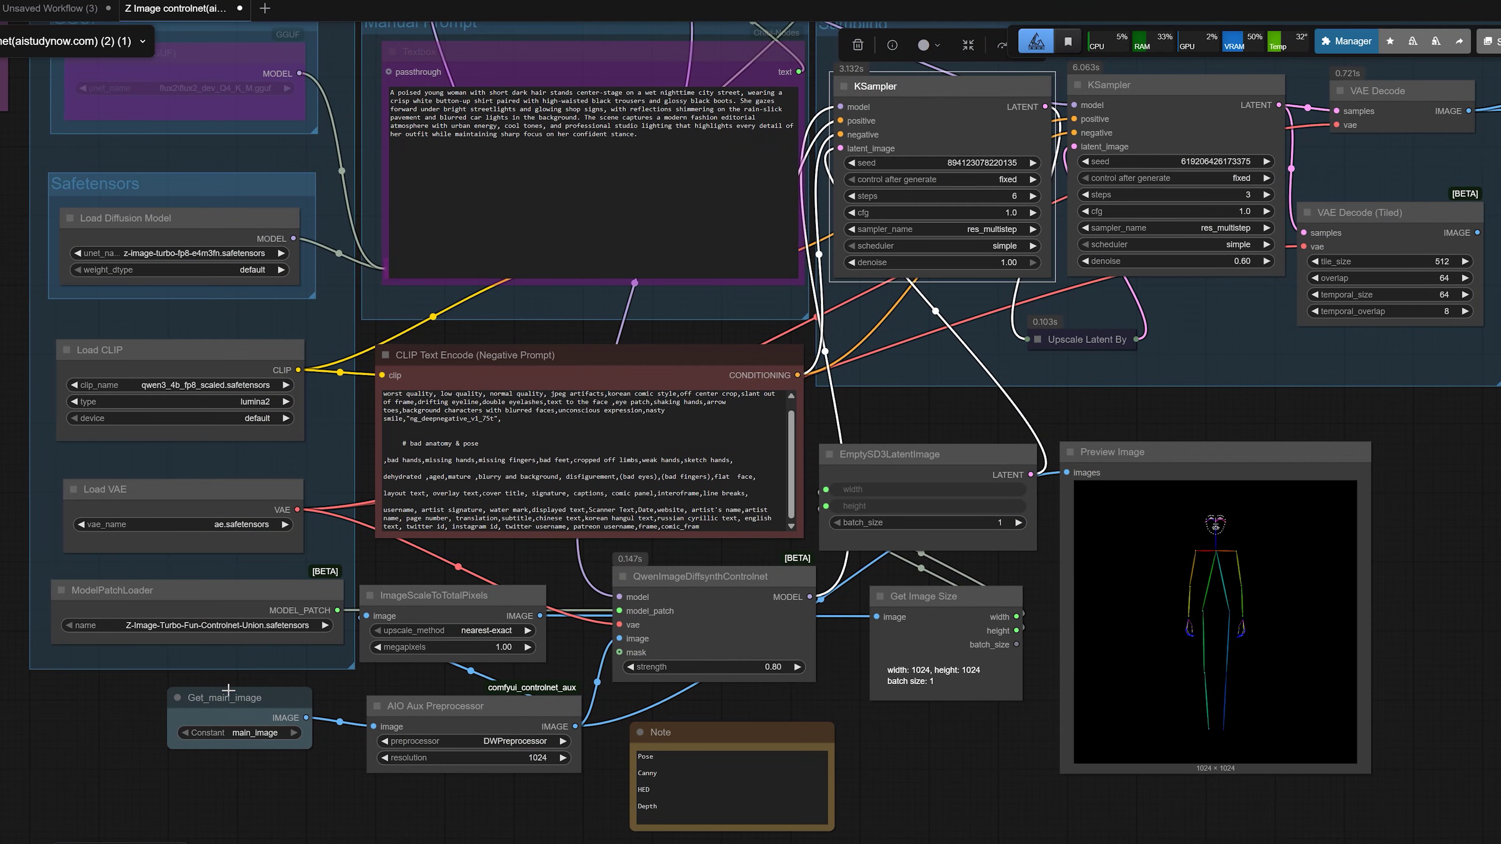
{"action": "left_click_drag", "start_coordinate": [326, 691], "coordinate": [271, 695]}
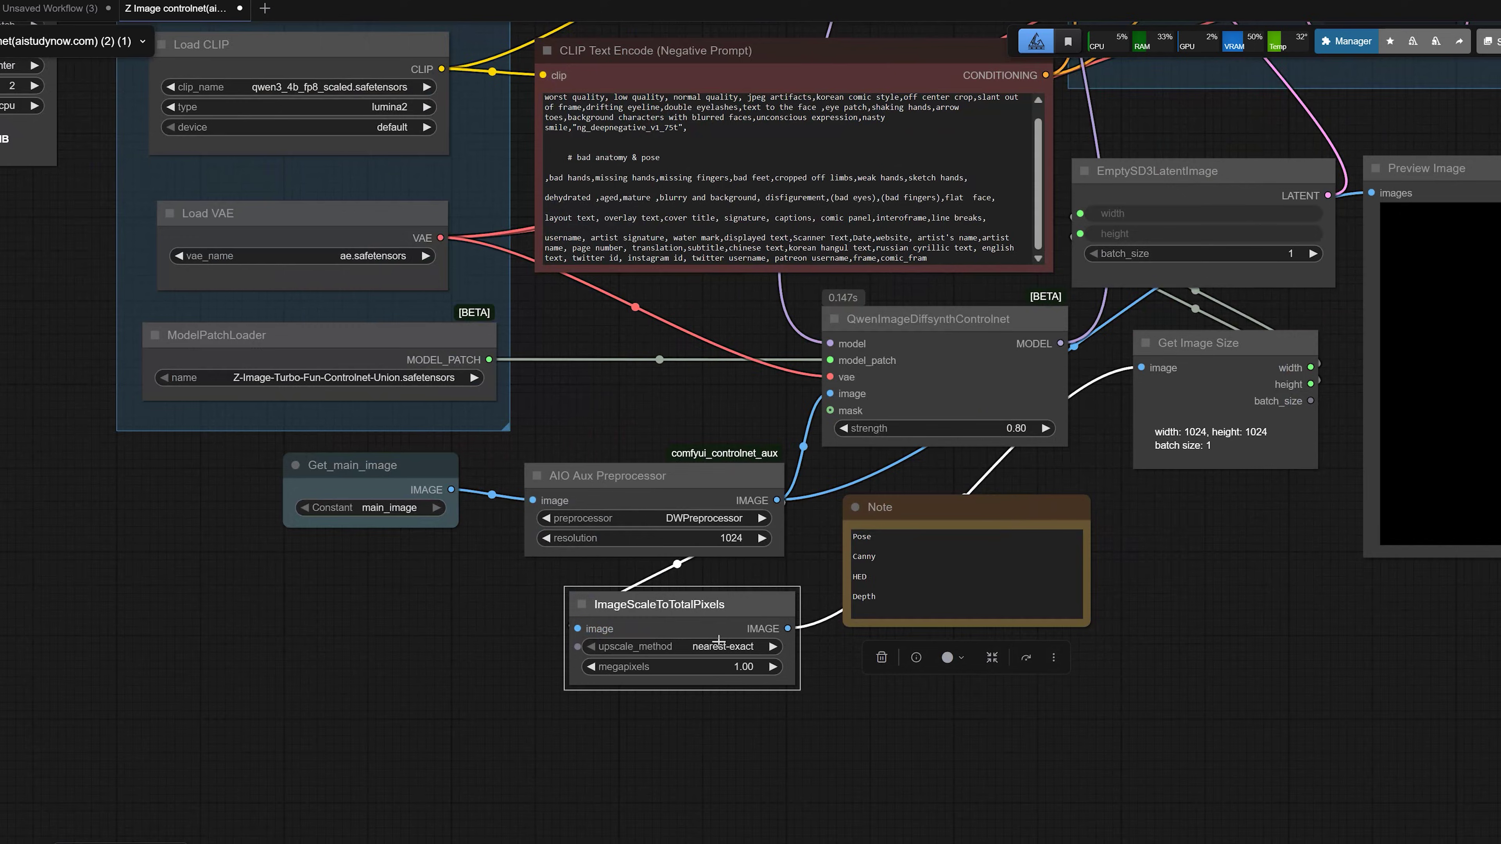
{"action": "scroll", "coordinate": [717, 643], "scroll_direction": "up", "scroll_amount": 5}
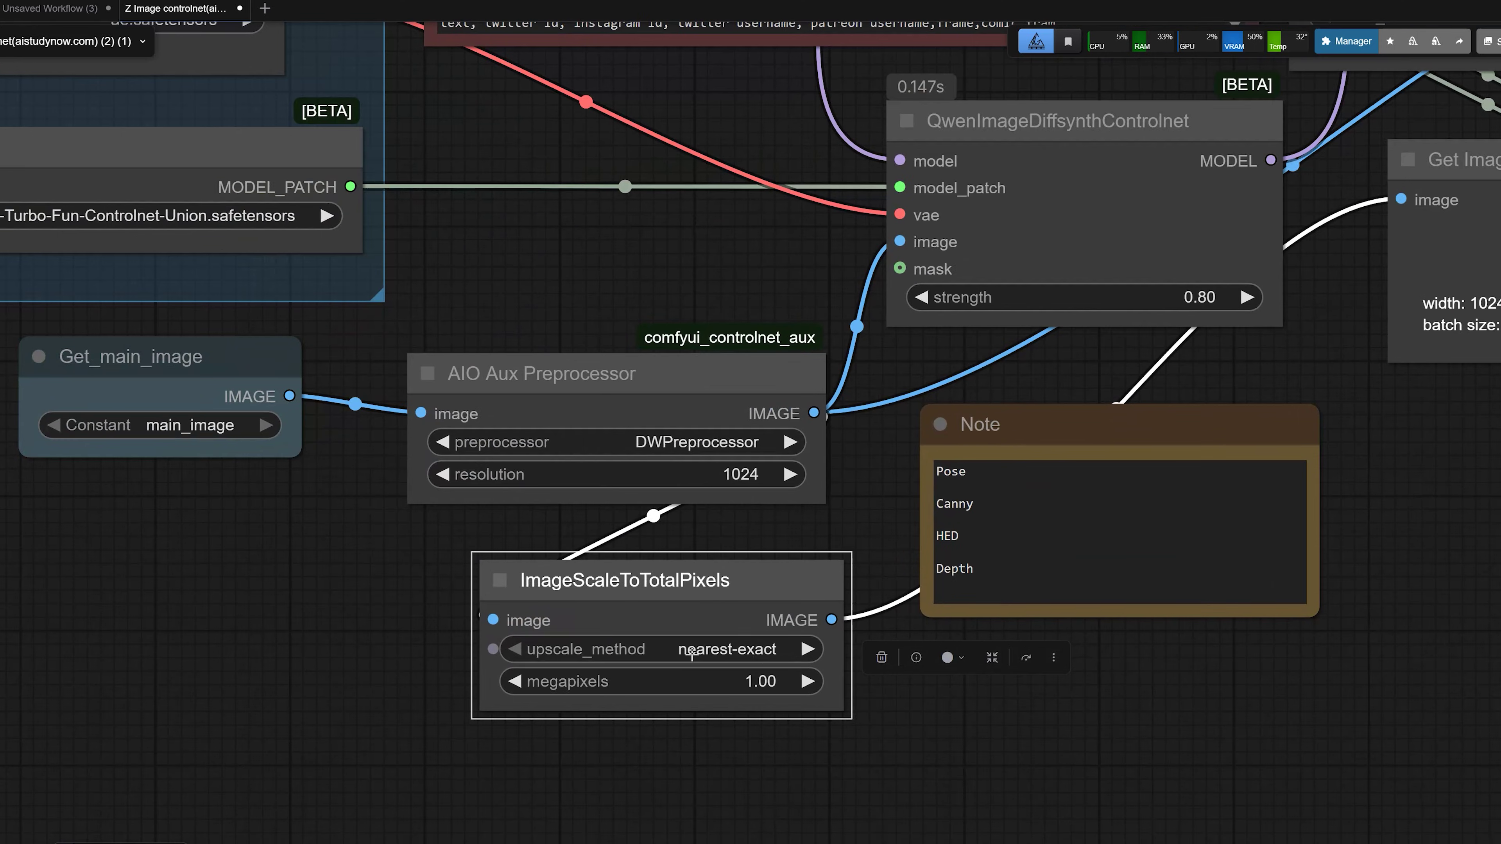
{"action": "scroll", "coordinate": [712, 650], "scroll_direction": "down", "scroll_amount": 1}
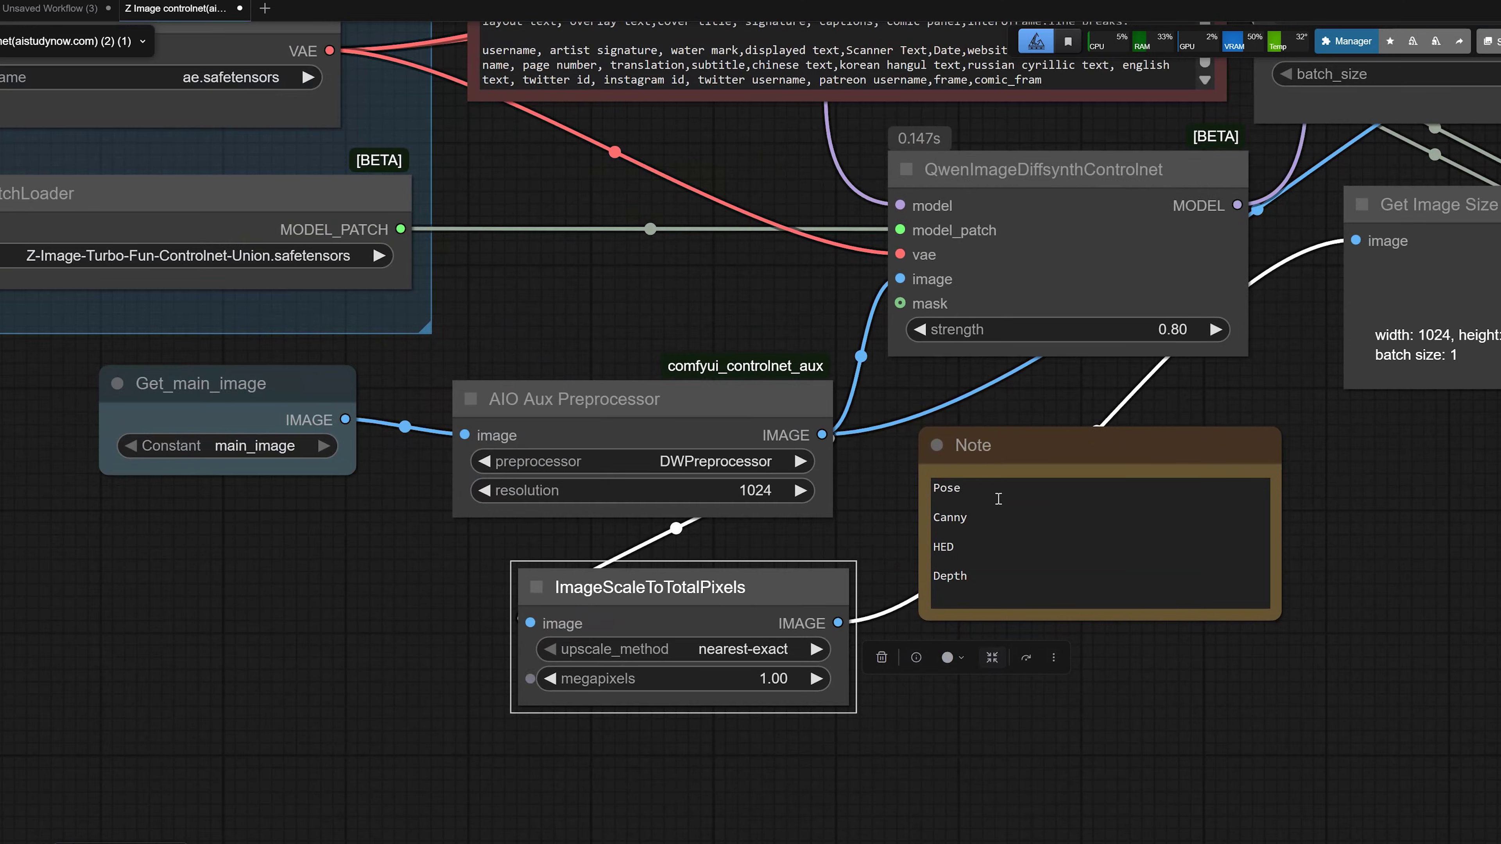
Step: Inspect the Get Image Size node and the Resolution Master node whose width and height outputs feed Resize Image v2
{"action": "left_click", "coordinate": [1413, 207]}
{"action": "left_click_drag", "start_coordinate": [1322, 401], "coordinate": [570, 628]}
{"action": "left_click_drag", "start_coordinate": [381, 622], "coordinate": [840, 681]}
{"action": "scroll", "coordinate": [386, 573], "scroll_direction": "down", "scroll_amount": 1}
{"action": "left_click_drag", "start_coordinate": [95, 350], "coordinate": [767, 520]}
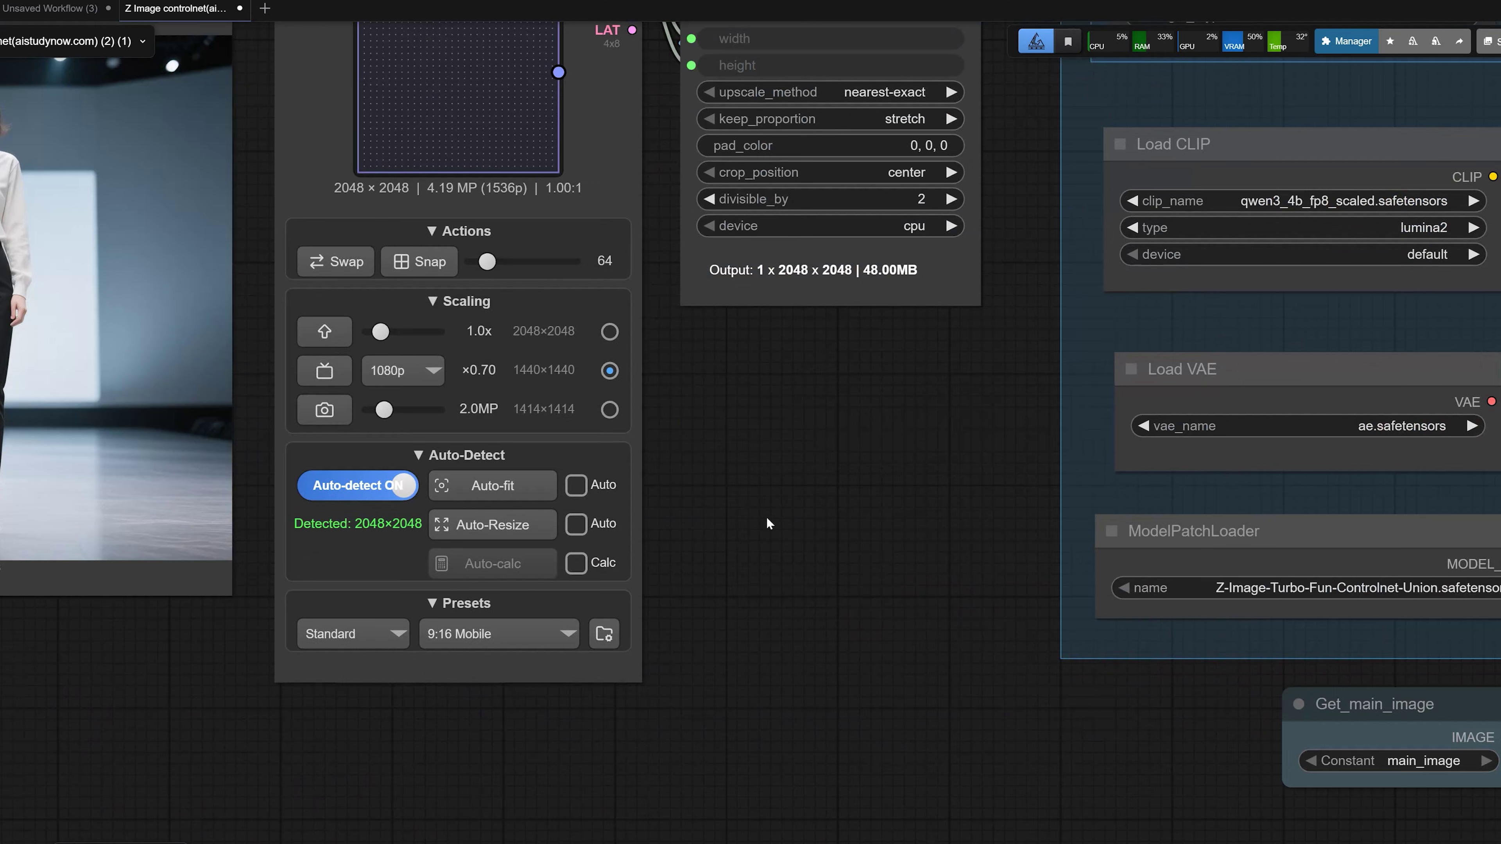
{"action": "scroll", "coordinate": [773, 512], "scroll_direction": "down", "scroll_amount": 1}
{"action": "left_click_drag", "start_coordinate": [736, 430], "coordinate": [915, 620]}
{"action": "left_click", "coordinate": [625, 155]}
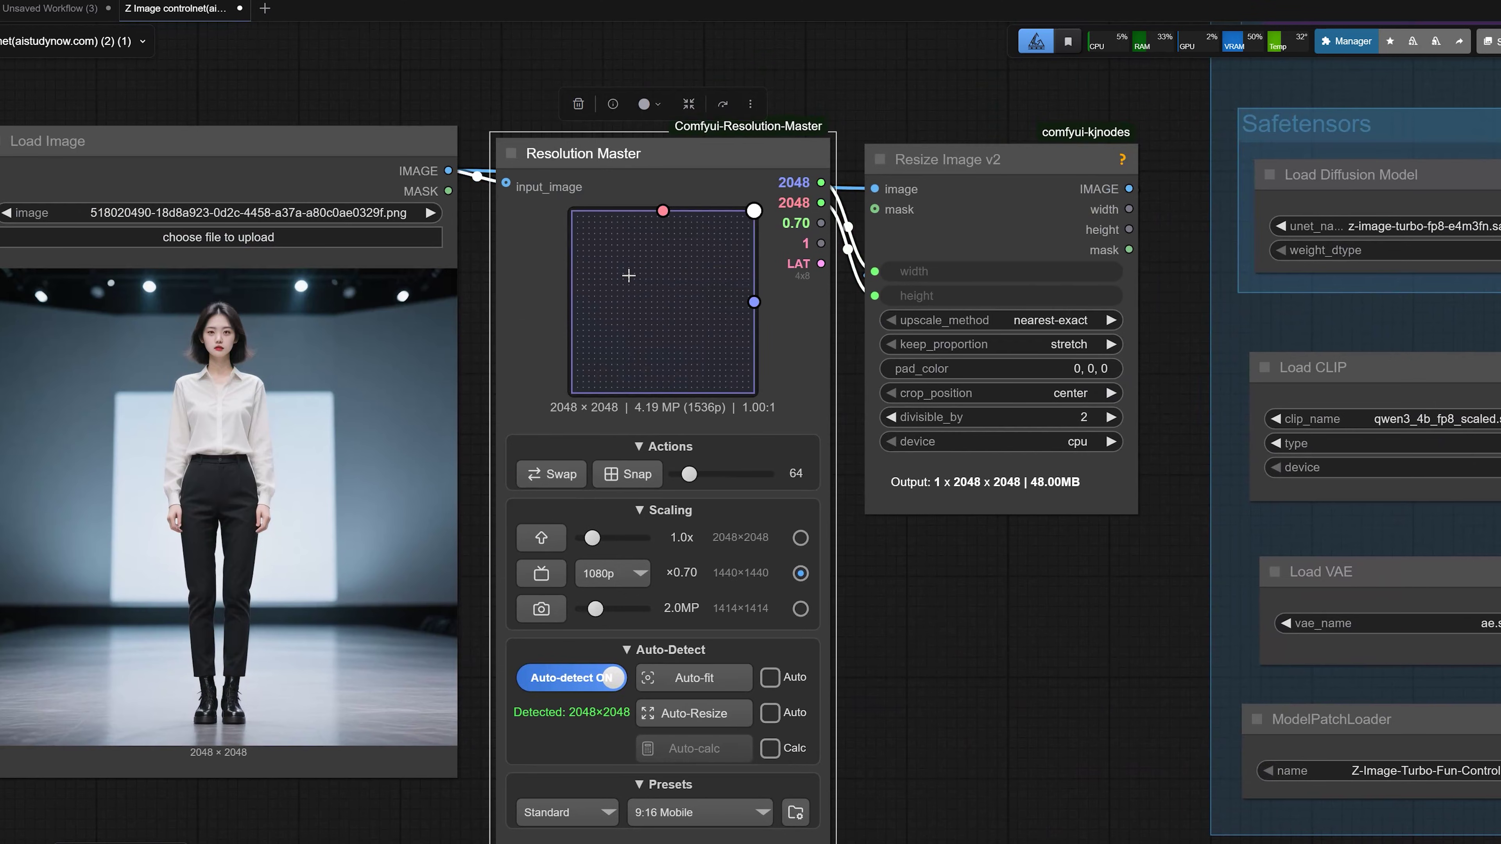
{"action": "scroll", "coordinate": [553, 155], "scroll_direction": "down", "scroll_amount": 1}
{"action": "scroll", "coordinate": [553, 155], "scroll_direction": "right", "scroll_amount": 1}
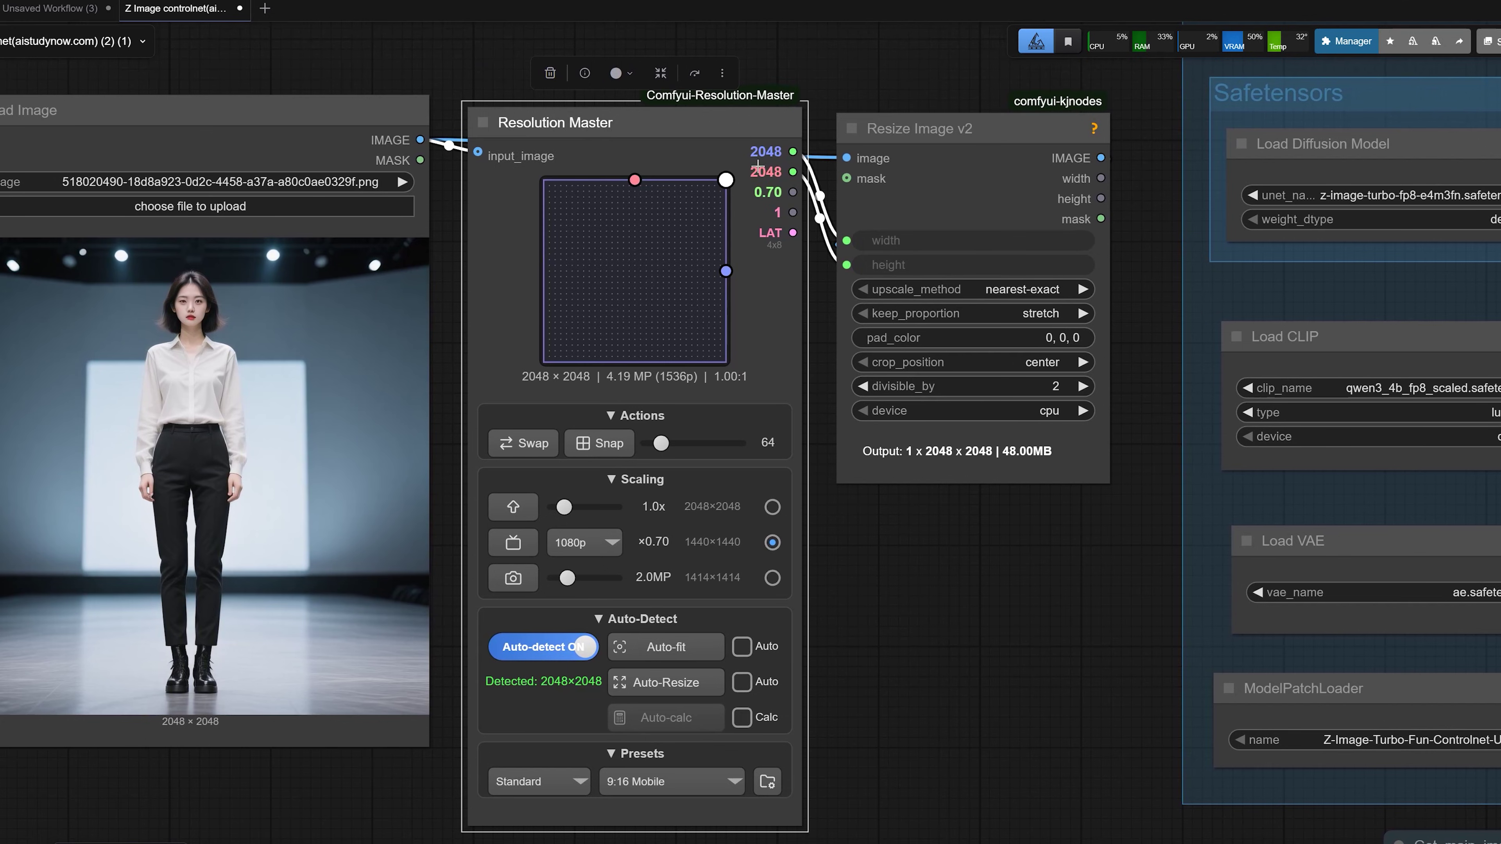
{"action": "scroll", "coordinate": [358, 556], "scroll_direction": "down", "scroll_amount": 2}
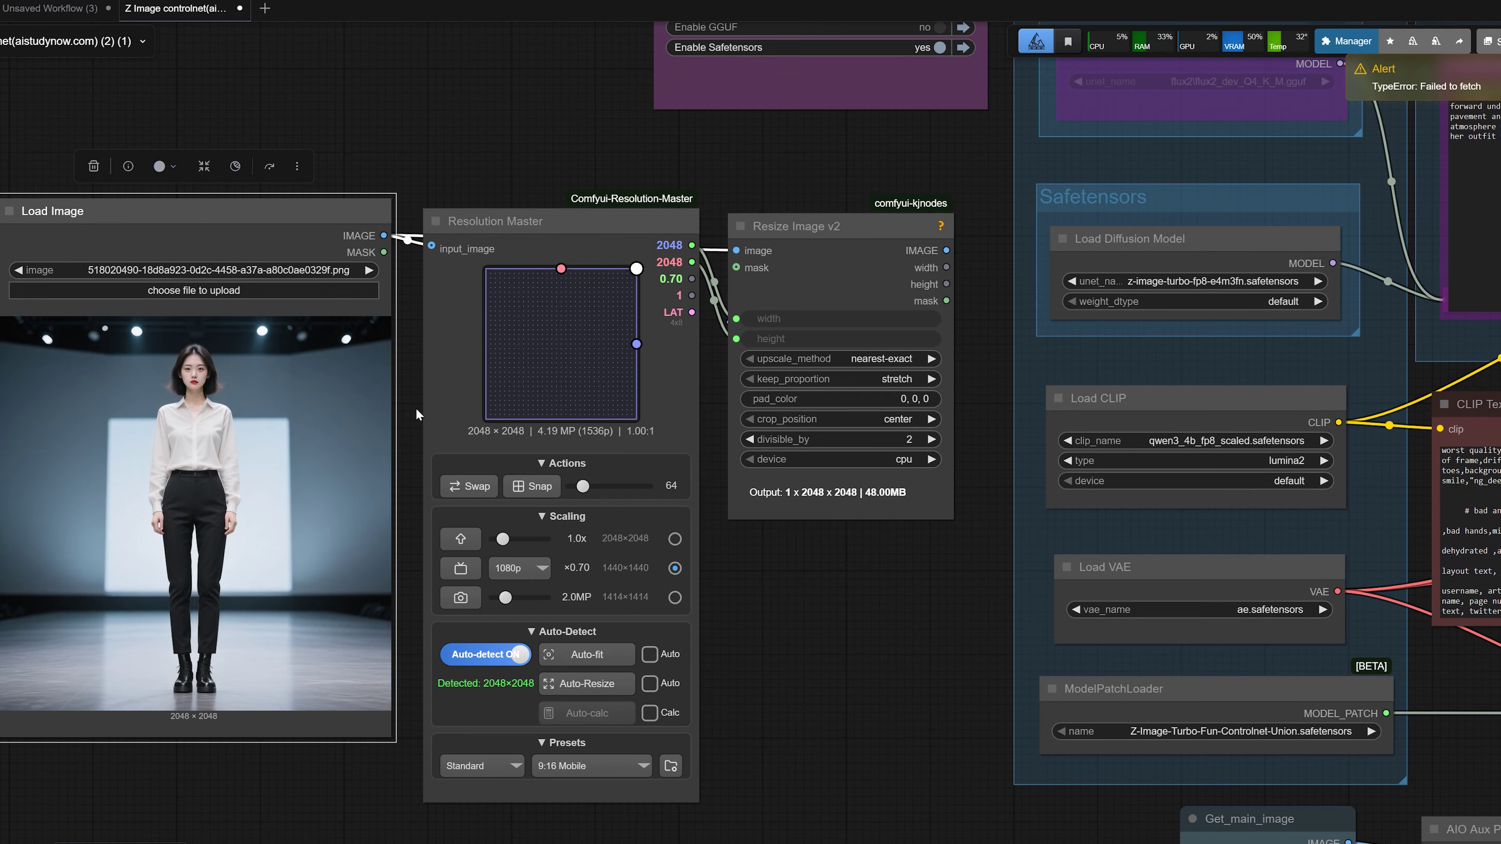
Step: Auto-fit the Resolution Master node to the detected image size and enable the Auto option for Auto-fit
{"action": "scroll", "coordinate": [416, 409], "scroll_direction": "up", "scroll_amount": 2}
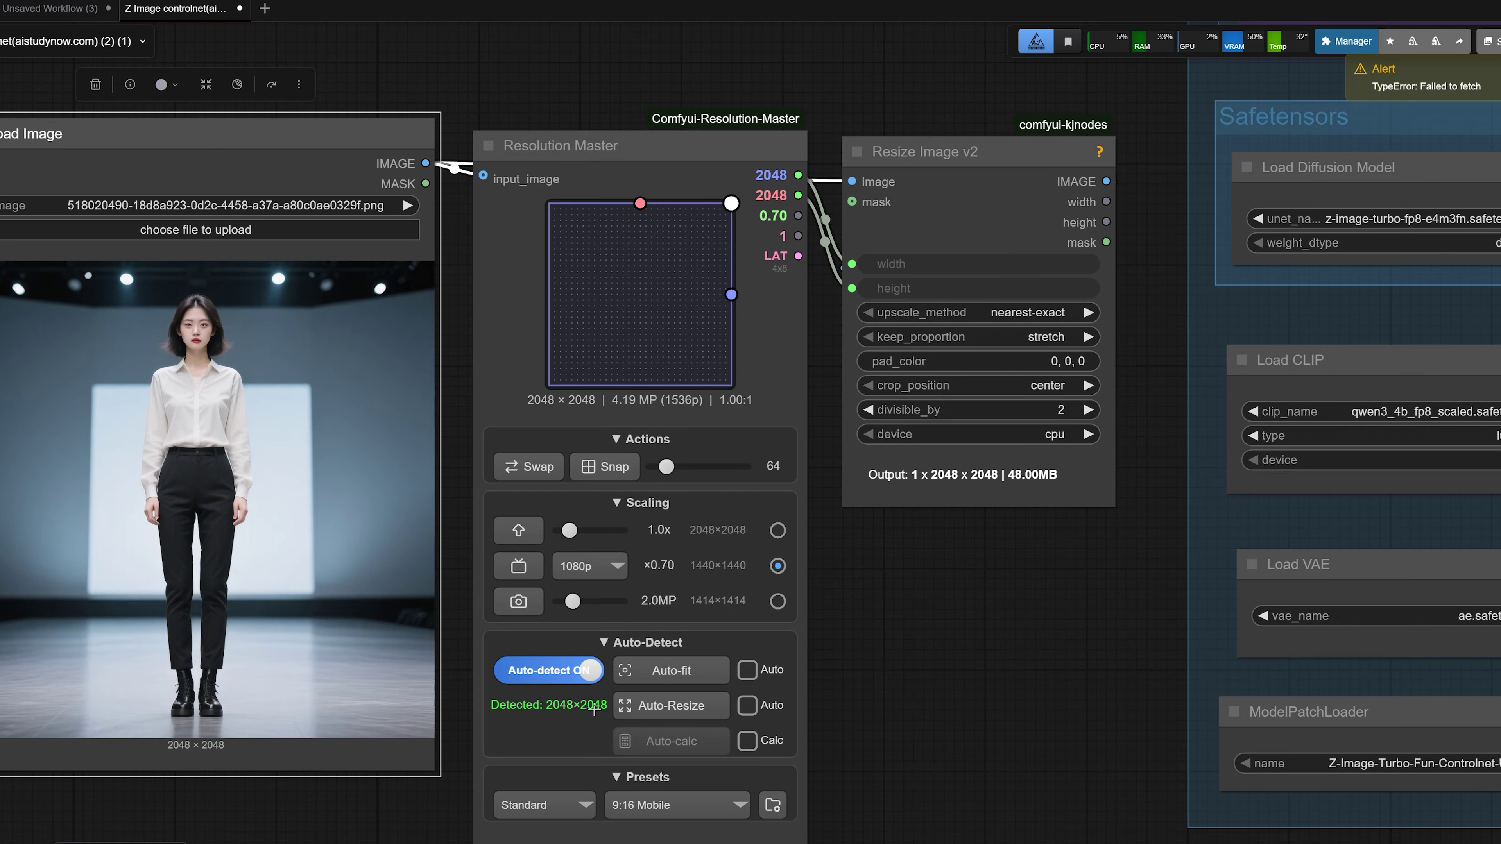
{"action": "left_click", "coordinate": [648, 672]}
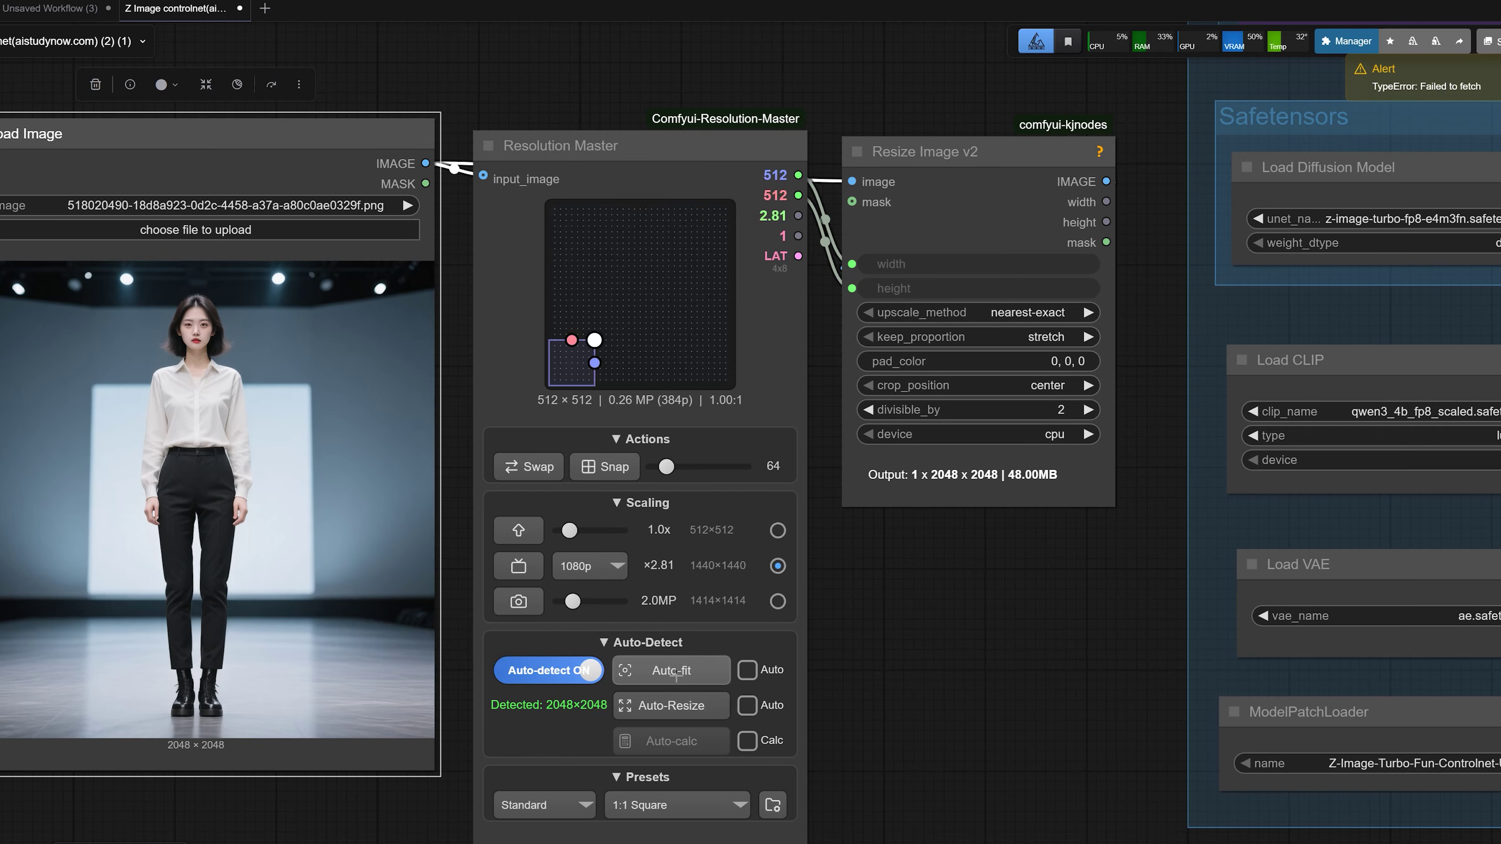
{"action": "left_click", "coordinate": [618, 804]}
{"action": "left_click", "coordinate": [617, 805]}
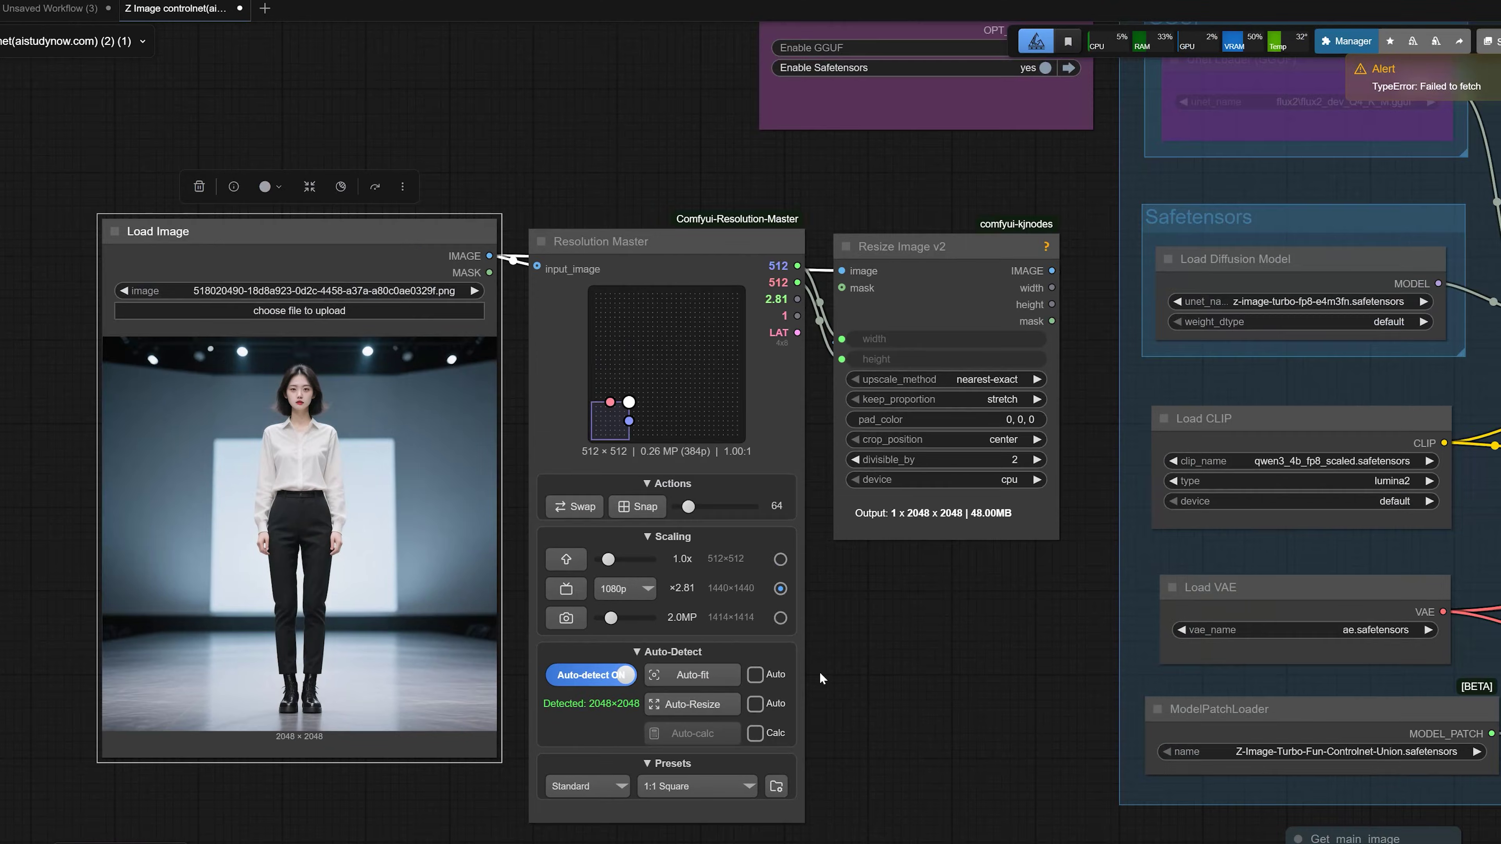
{"action": "left_click_drag", "start_coordinate": [819, 672], "coordinate": [718, 677]}
{"action": "left_click", "coordinate": [654, 680]}
{"action": "scroll", "coordinate": [781, 689], "scroll_direction": "down", "scroll_amount": 1}
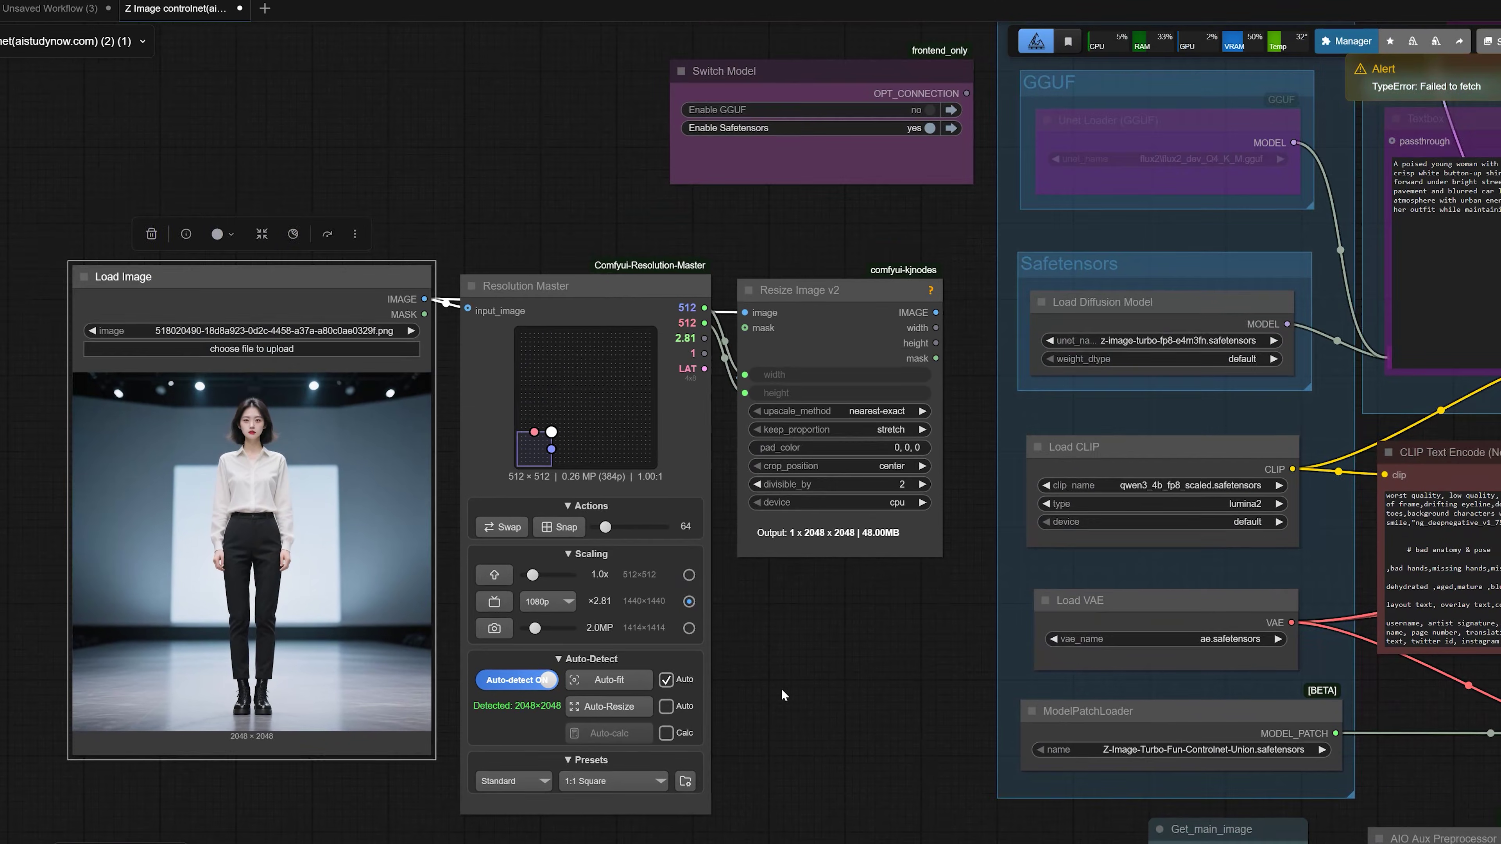
Step: Examine how the EmptySD3LatentImage node takes its width and height from Get Image Size and feeds the KSampler
{"action": "scroll", "coordinate": [781, 689], "scroll_direction": "down", "scroll_amount": 1}
{"action": "left_click_drag", "start_coordinate": [812, 663], "coordinate": [189, 622]}
{"action": "scroll", "coordinate": [521, 683], "scroll_direction": "down", "scroll_amount": 2}
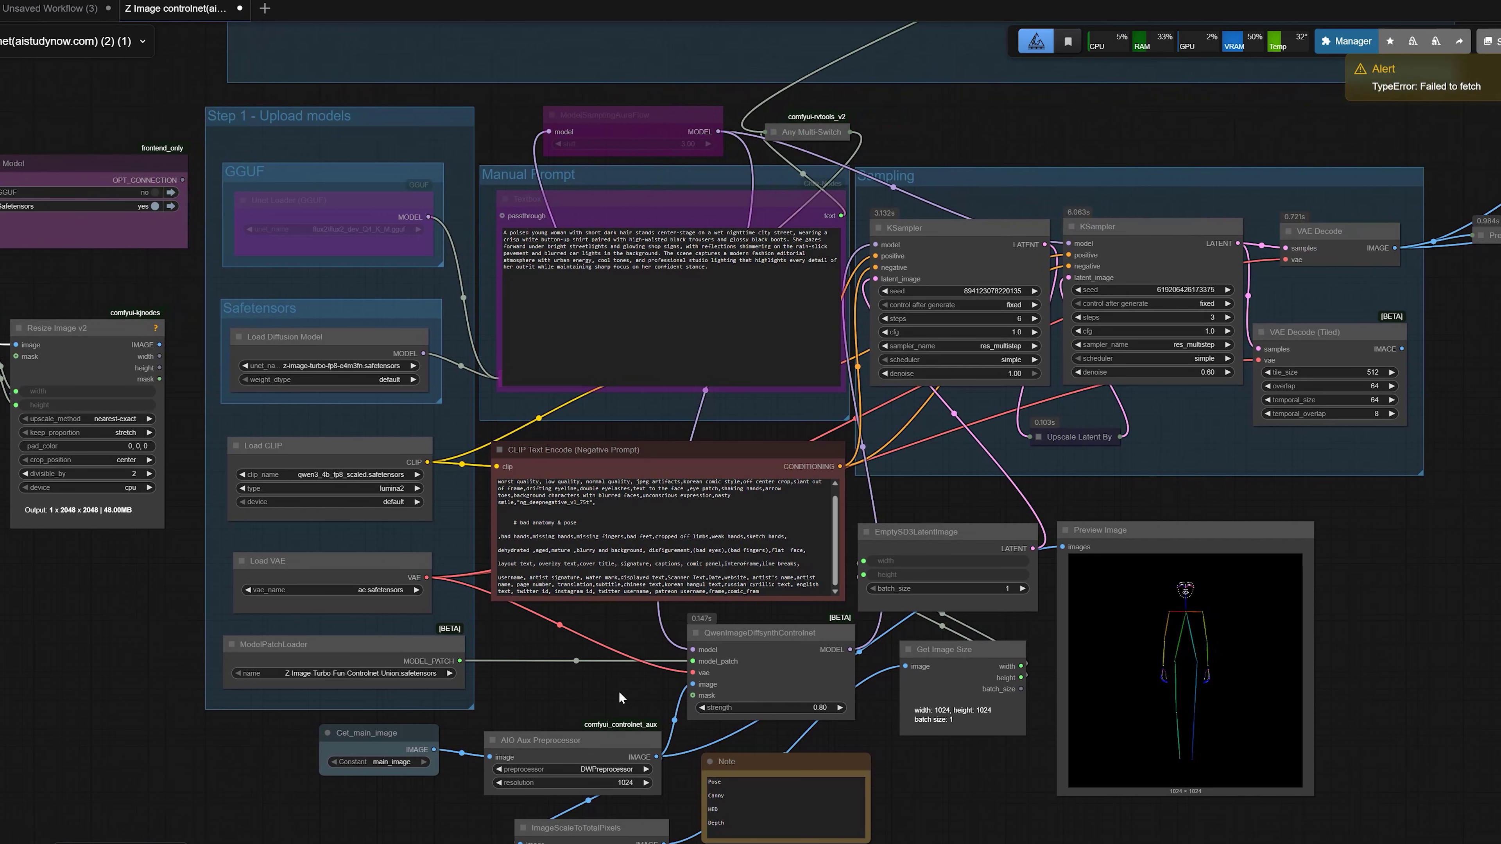
{"action": "left_click_drag", "start_coordinate": [615, 690], "coordinate": [334, 631]}
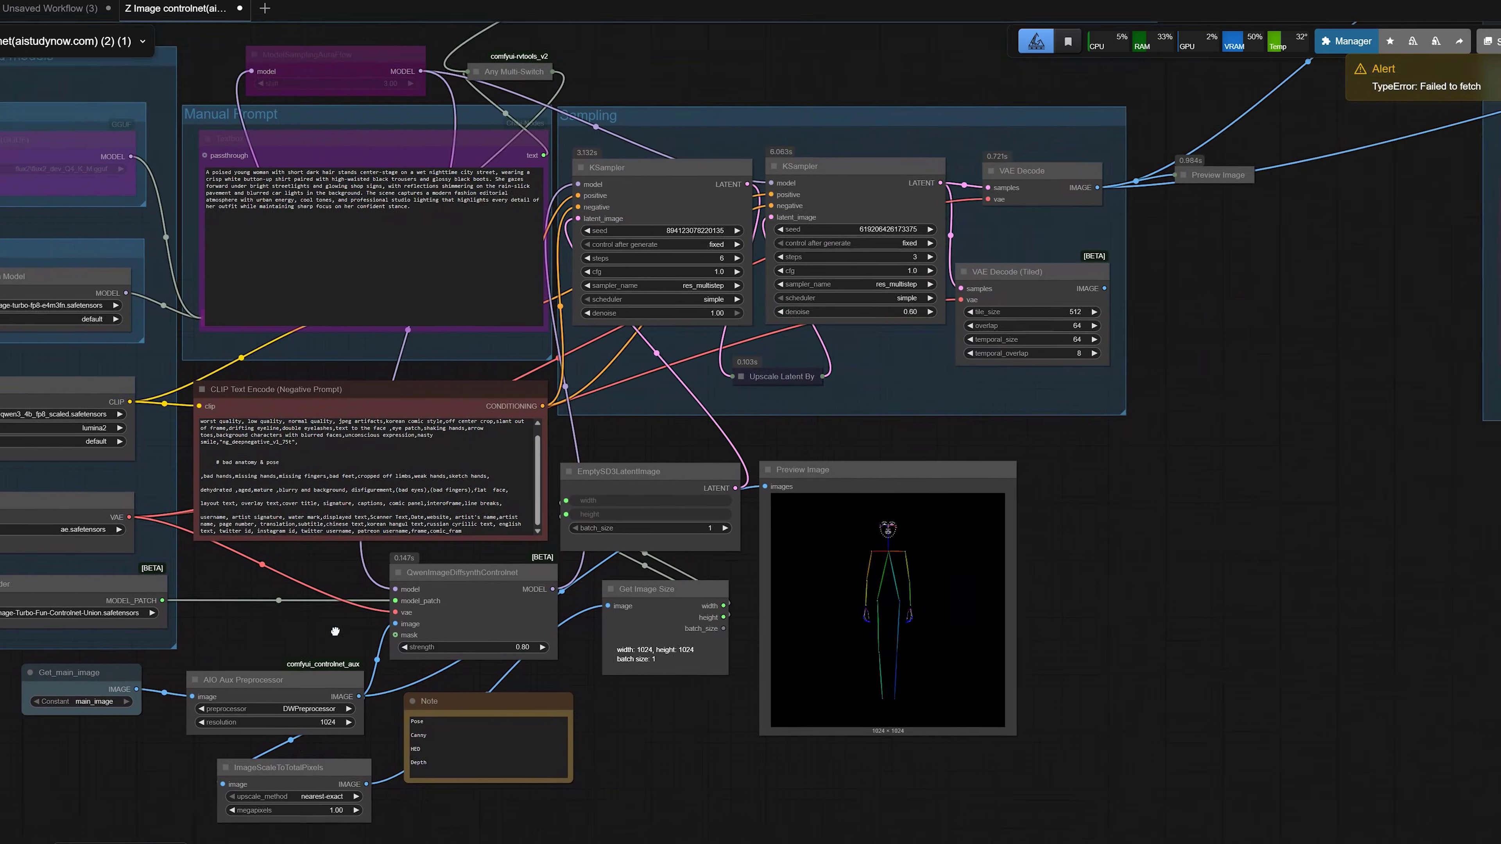
{"action": "left_click_drag", "start_coordinate": [633, 715], "coordinate": [662, 759]}
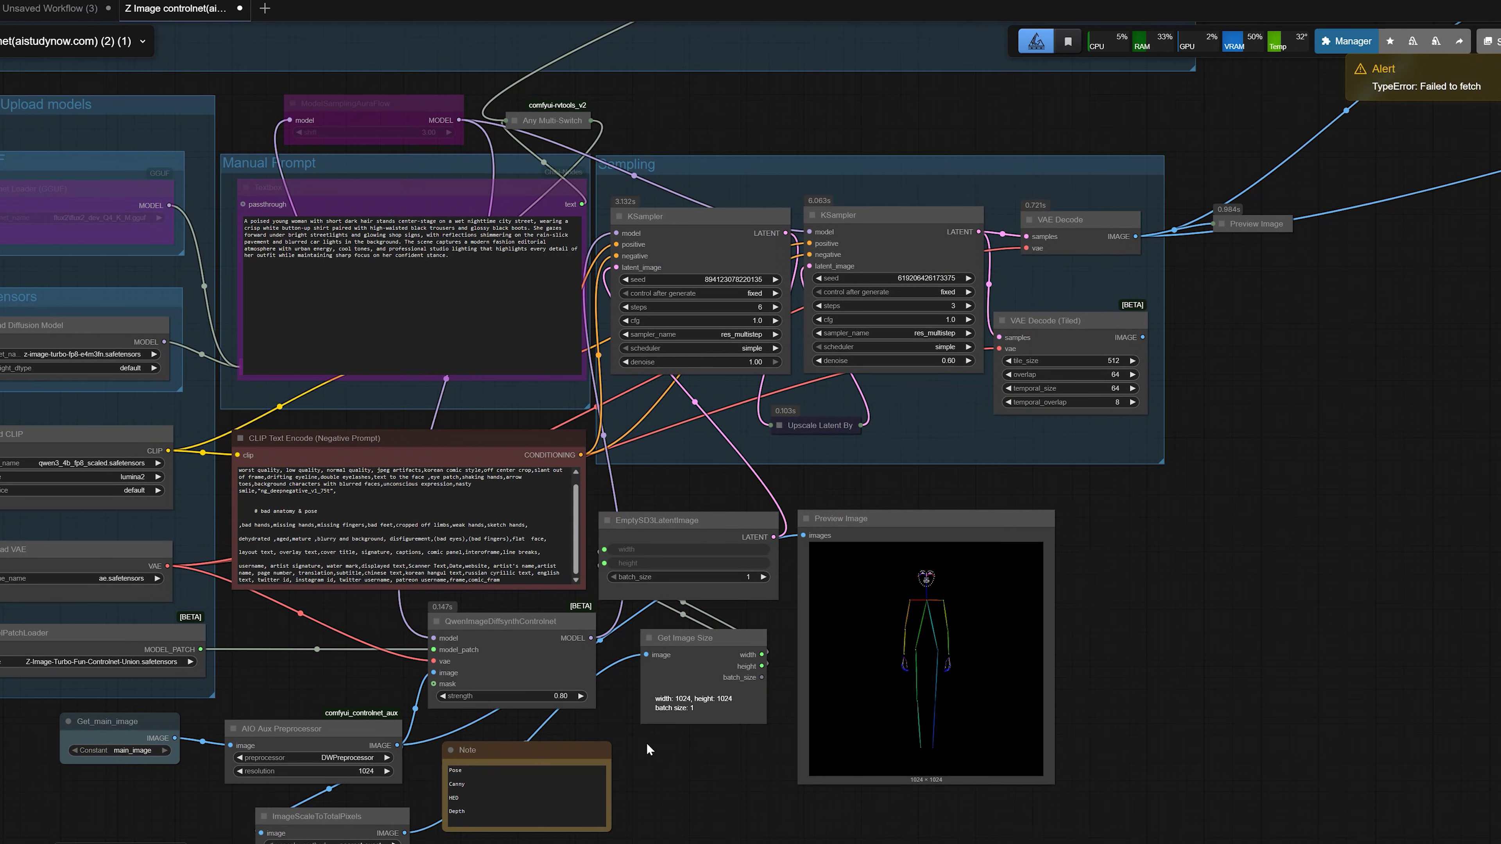
{"action": "left_click_drag", "start_coordinate": [647, 744], "coordinate": [483, 701]}
{"action": "scroll", "coordinate": [694, 640], "scroll_direction": "up", "scroll_amount": 3}
{"action": "scroll", "coordinate": [580, 440], "scroll_direction": "up", "scroll_amount": 1}
{"action": "left_click", "coordinate": [580, 440]}
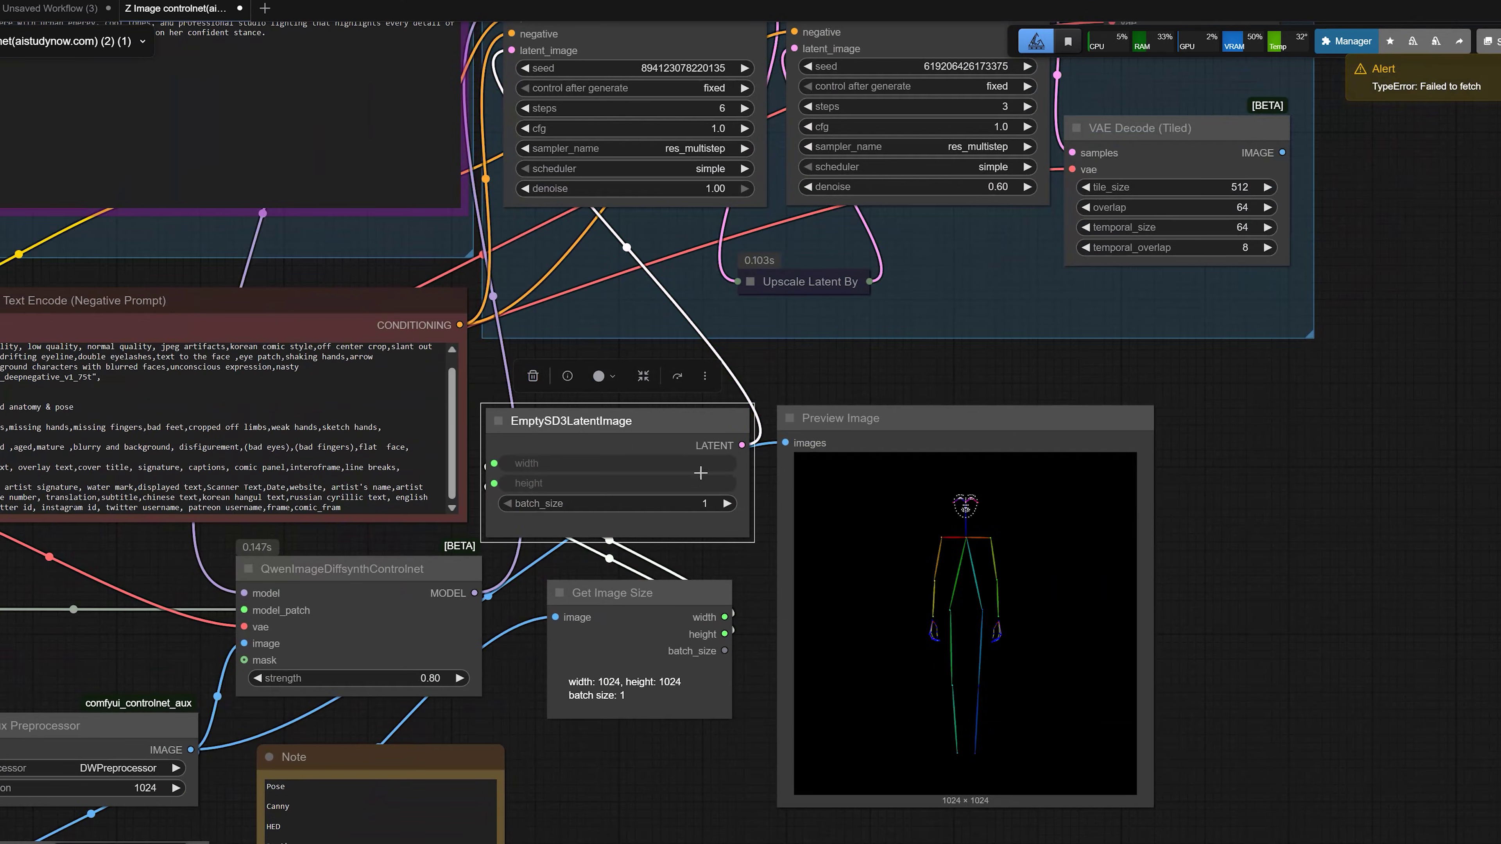
{"action": "scroll", "coordinate": [818, 470], "scroll_direction": "down", "scroll_amount": 5}
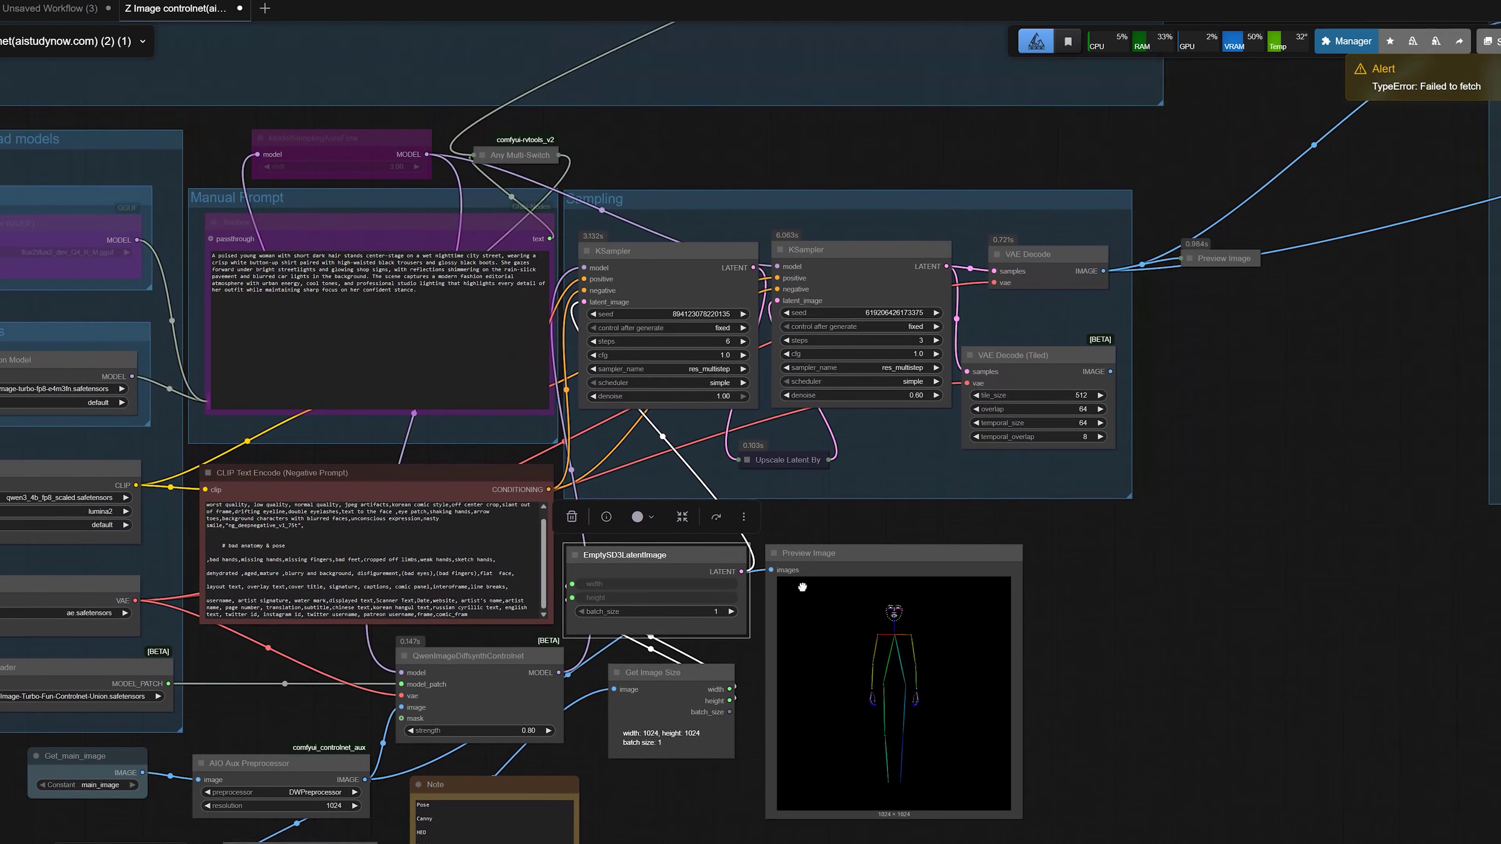
Step: Move the upscale group closer to the Sampling group and place the collapsed Preview Image node below the Sampling group
{"action": "scroll", "coordinate": [803, 592], "scroll_direction": "down", "scroll_amount": 3}
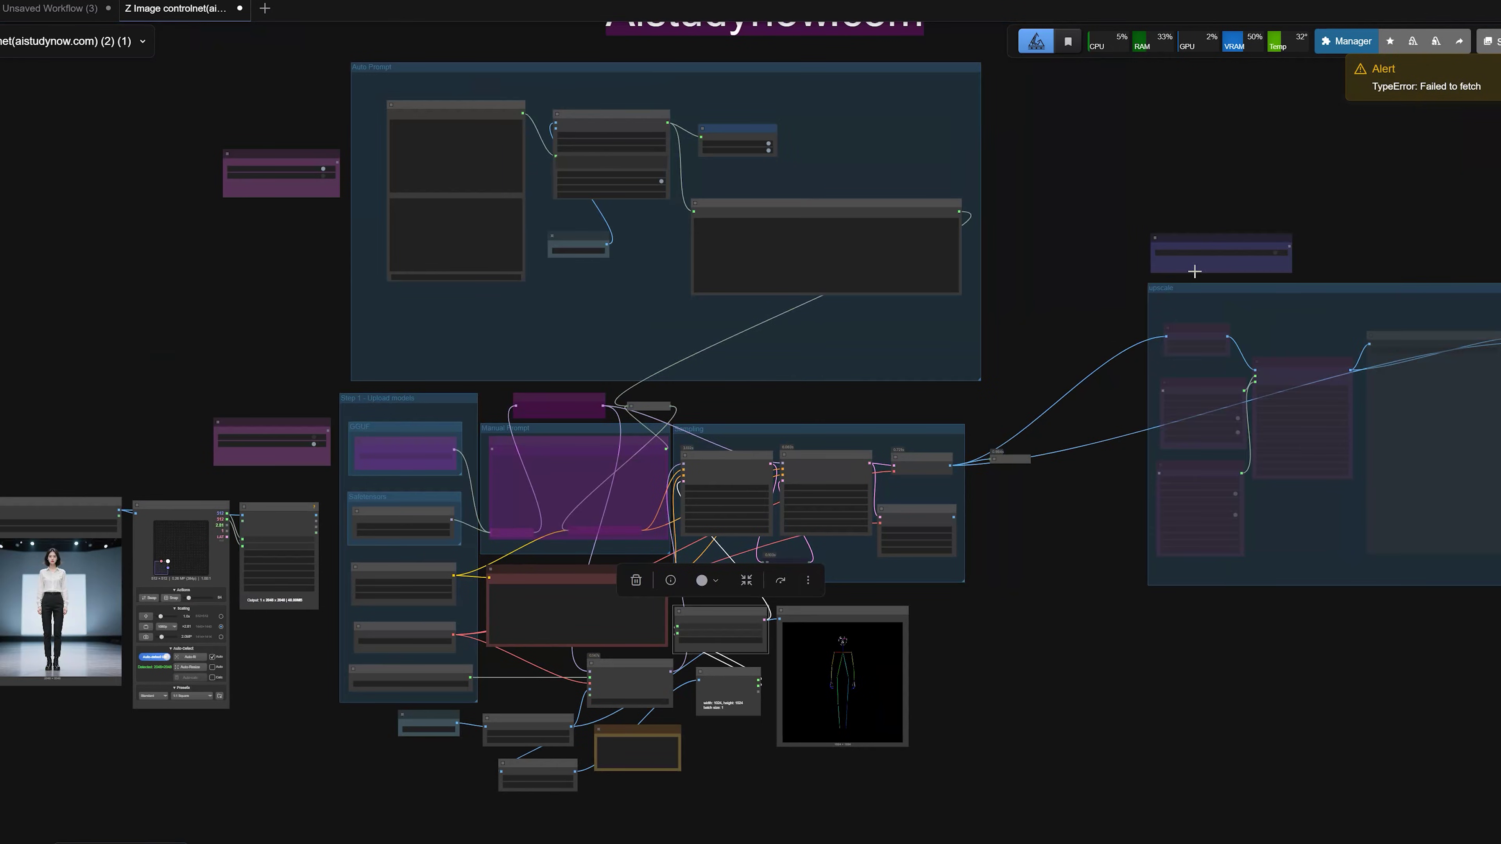
{"action": "left_click_drag", "start_coordinate": [1160, 297], "coordinate": [1007, 319]}
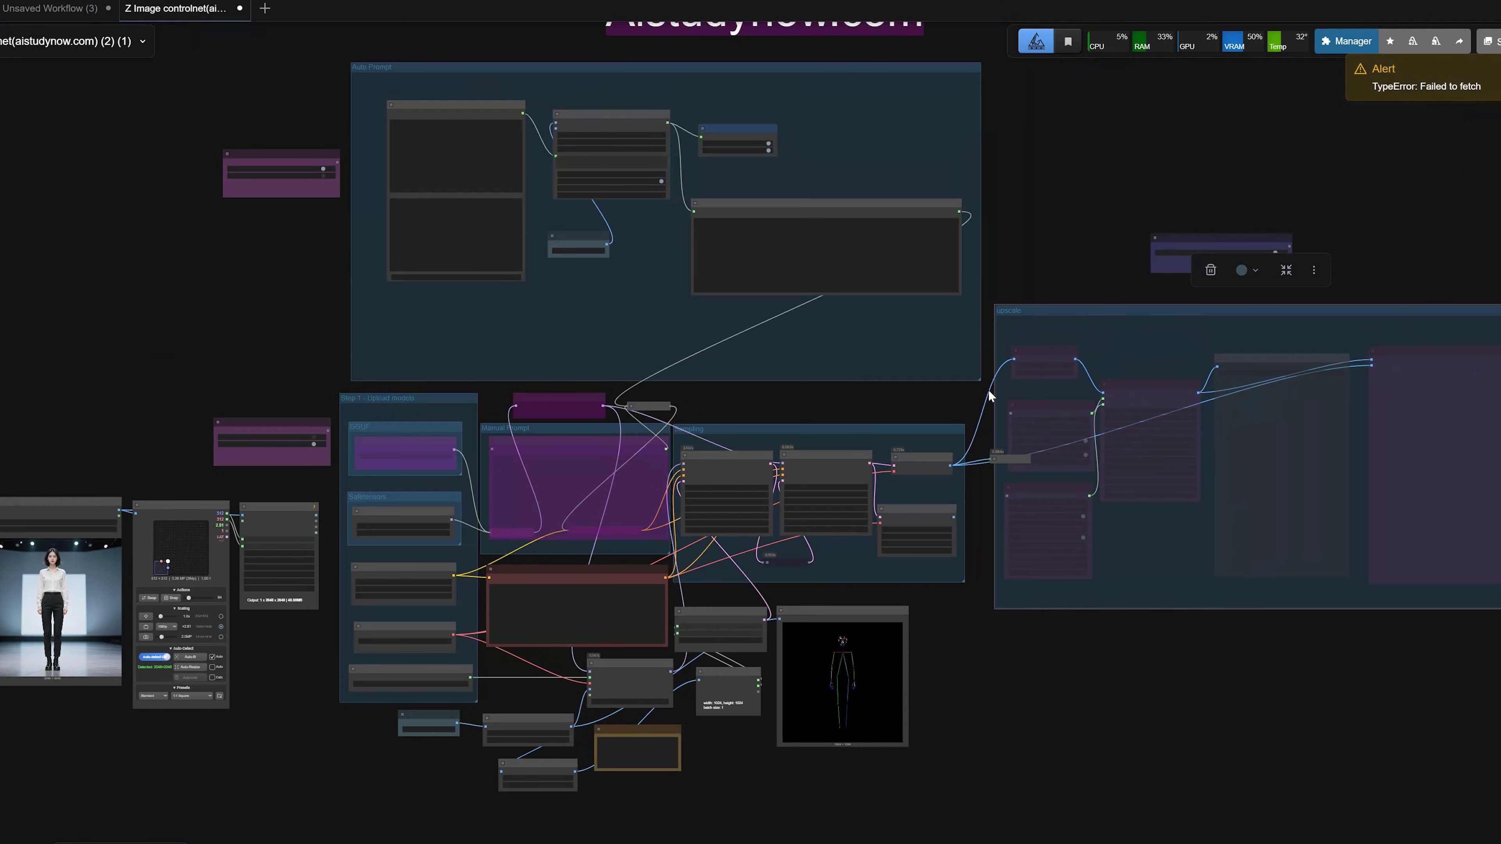
{"action": "left_click_drag", "start_coordinate": [1004, 457], "coordinate": [941, 607]}
{"action": "scroll", "coordinate": [442, 416], "scroll_direction": "up", "scroll_amount": 5}
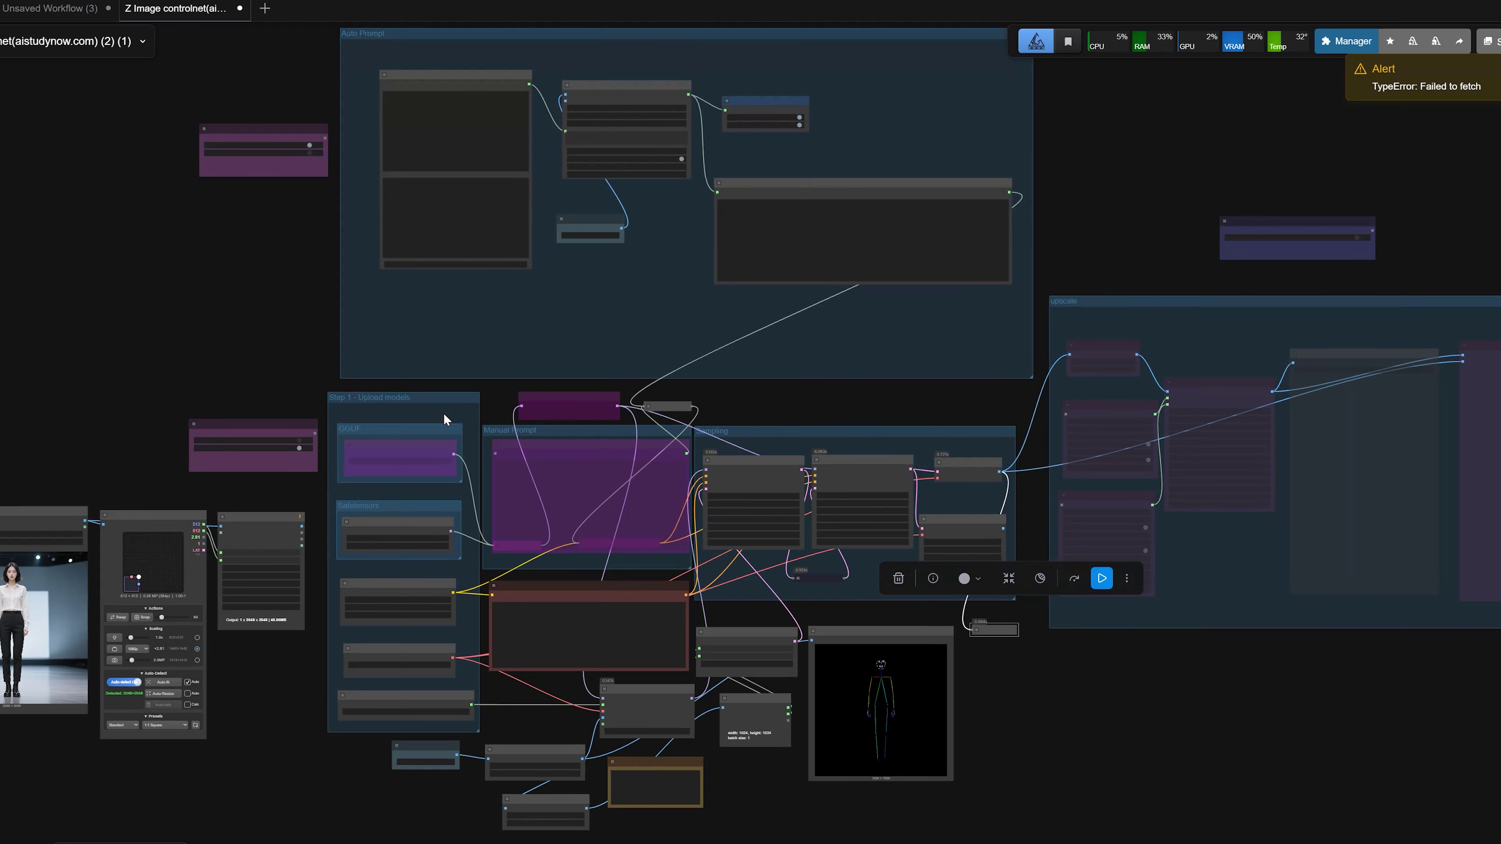
Step: Look over the Auto Prompt group and its Switch Model node, and return to the Load Image node
{"action": "left_click_drag", "start_coordinate": [211, 310], "coordinate": [216, 634]}
{"action": "scroll", "coordinate": [303, 394], "scroll_direction": "up", "scroll_amount": 1}
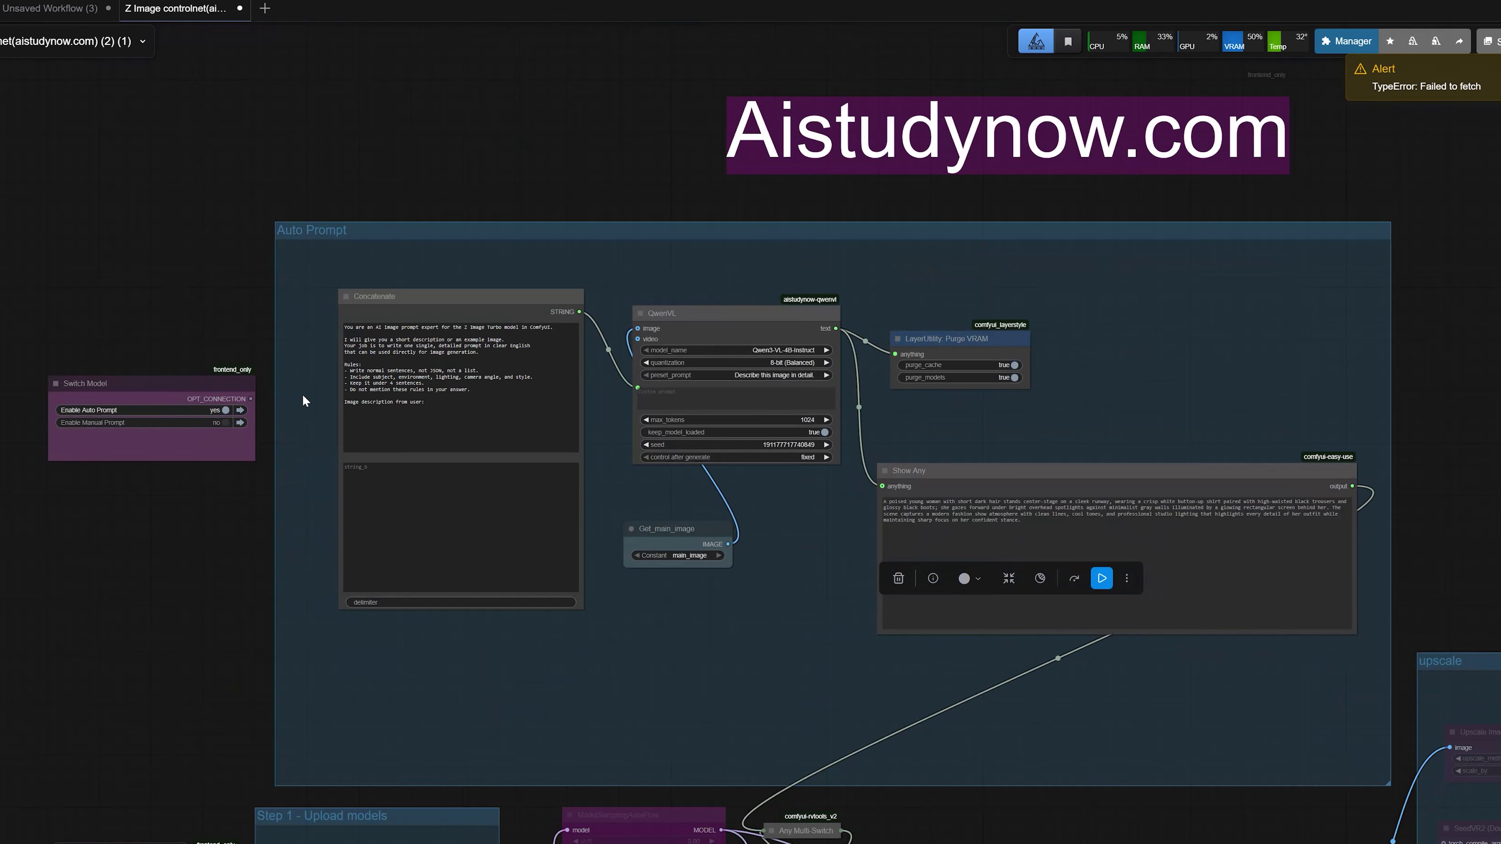
{"action": "left_click_drag", "start_coordinate": [199, 305], "coordinate": [192, 185]}
{"action": "left_click_drag", "start_coordinate": [88, 473], "coordinate": [508, 112]}
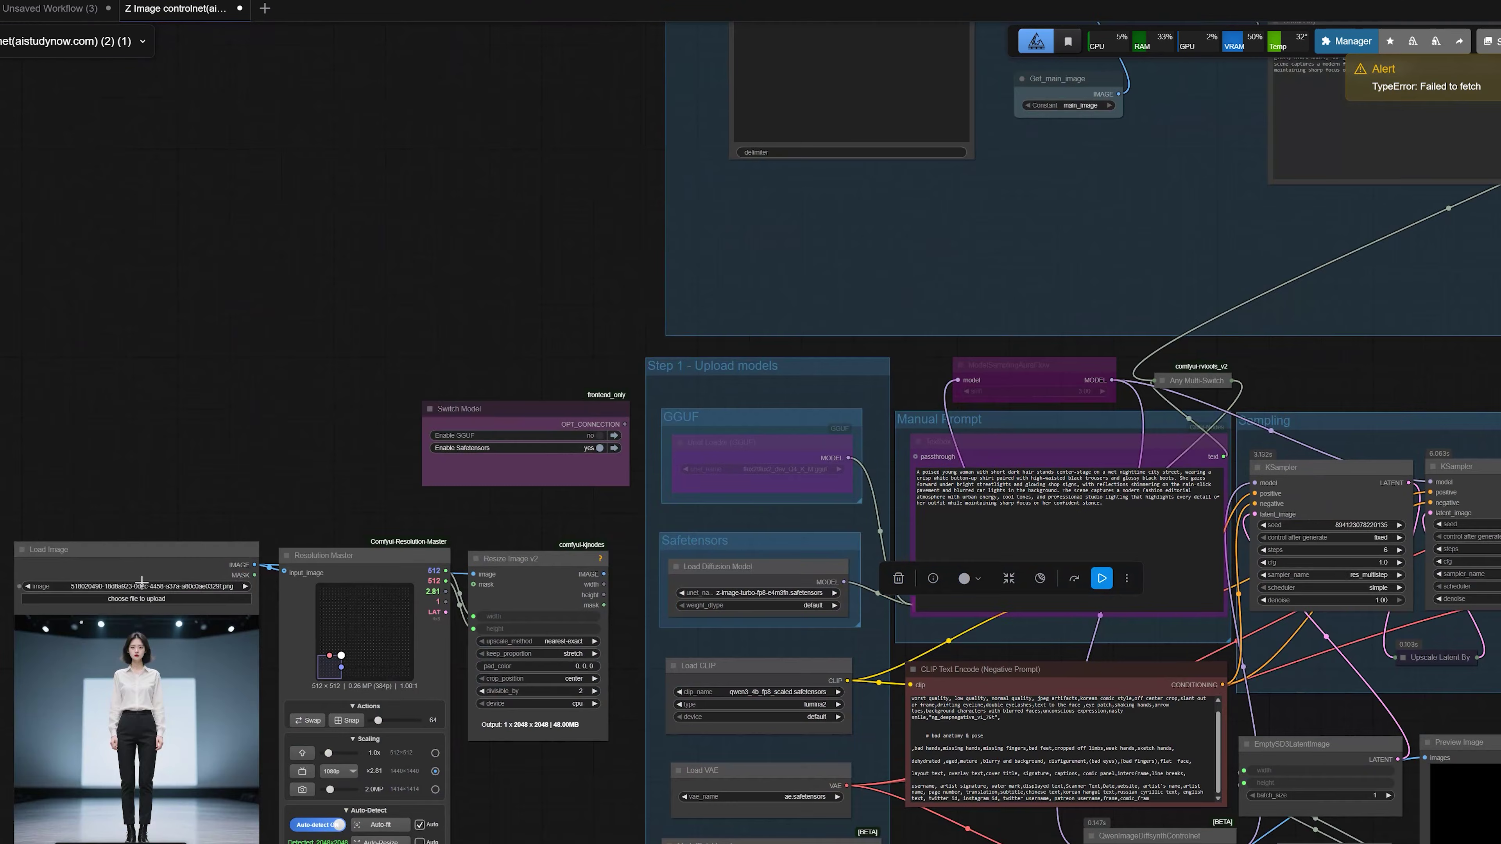
Step: Examine the Auto Prompt group, from the Concatenate instructions through QwenVL to the generated prompt in the Show Any node
{"action": "left_click", "coordinate": [138, 584]}
{"action": "left_click", "coordinate": [454, 274]}
{"action": "left_click_drag", "start_coordinate": [415, 269], "coordinate": [68, 748]}
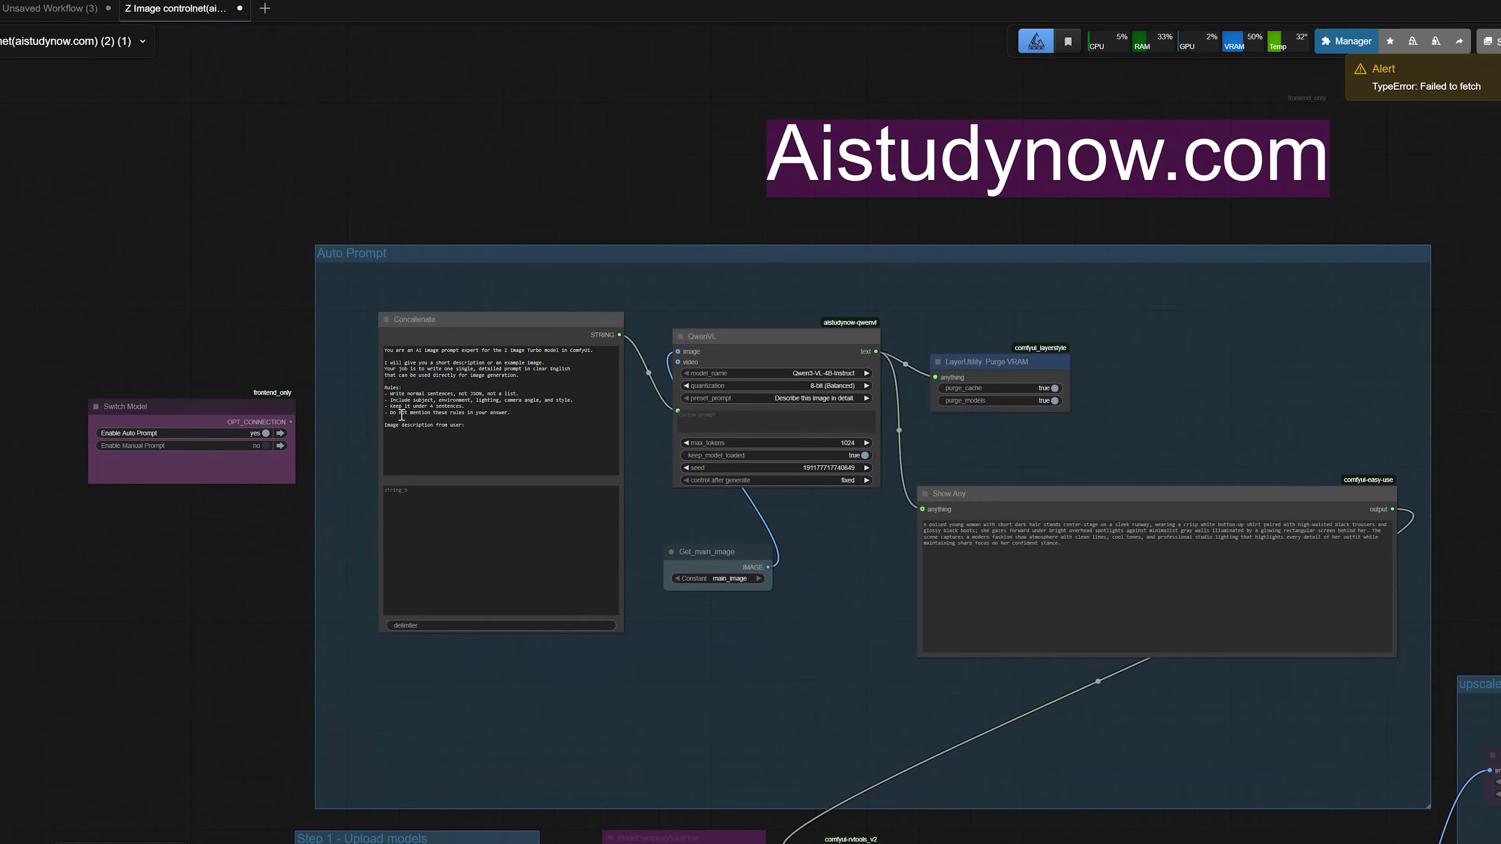
{"action": "scroll", "coordinate": [401, 419], "scroll_direction": "up", "scroll_amount": 3}
{"action": "left_click_drag", "start_coordinate": [226, 358], "coordinate": [152, 323]}
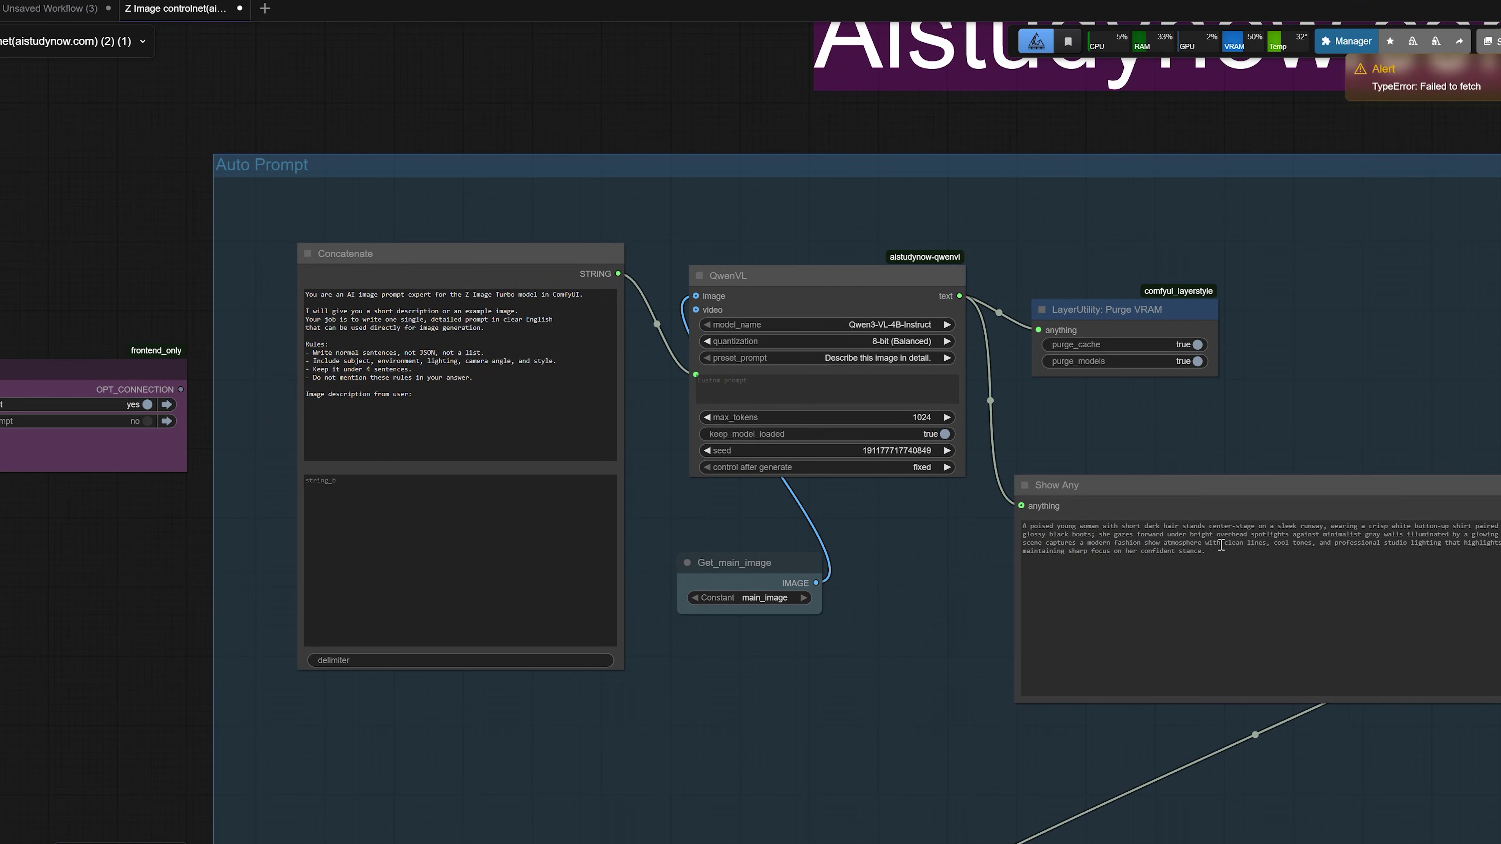
{"action": "left_click", "coordinate": [1234, 551]}
{"action": "key", "text": "ctrl+a"}
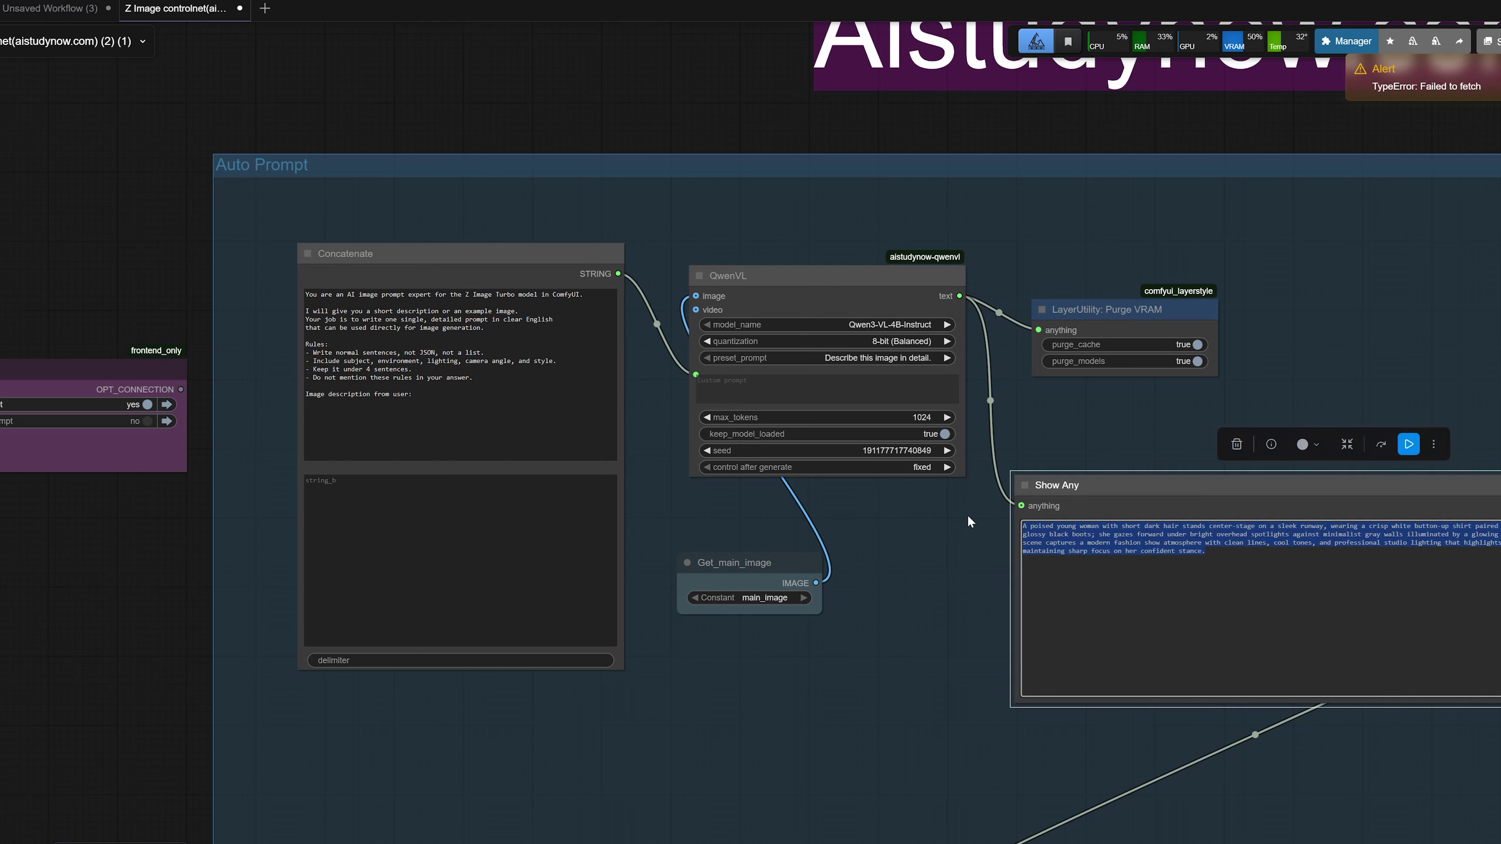
{"action": "left_click", "coordinate": [885, 533]}
{"action": "scroll", "coordinate": [885, 532], "scroll_direction": "down", "scroll_amount": 3}
{"action": "left_click_drag", "start_coordinate": [885, 533], "coordinate": [740, 512]}
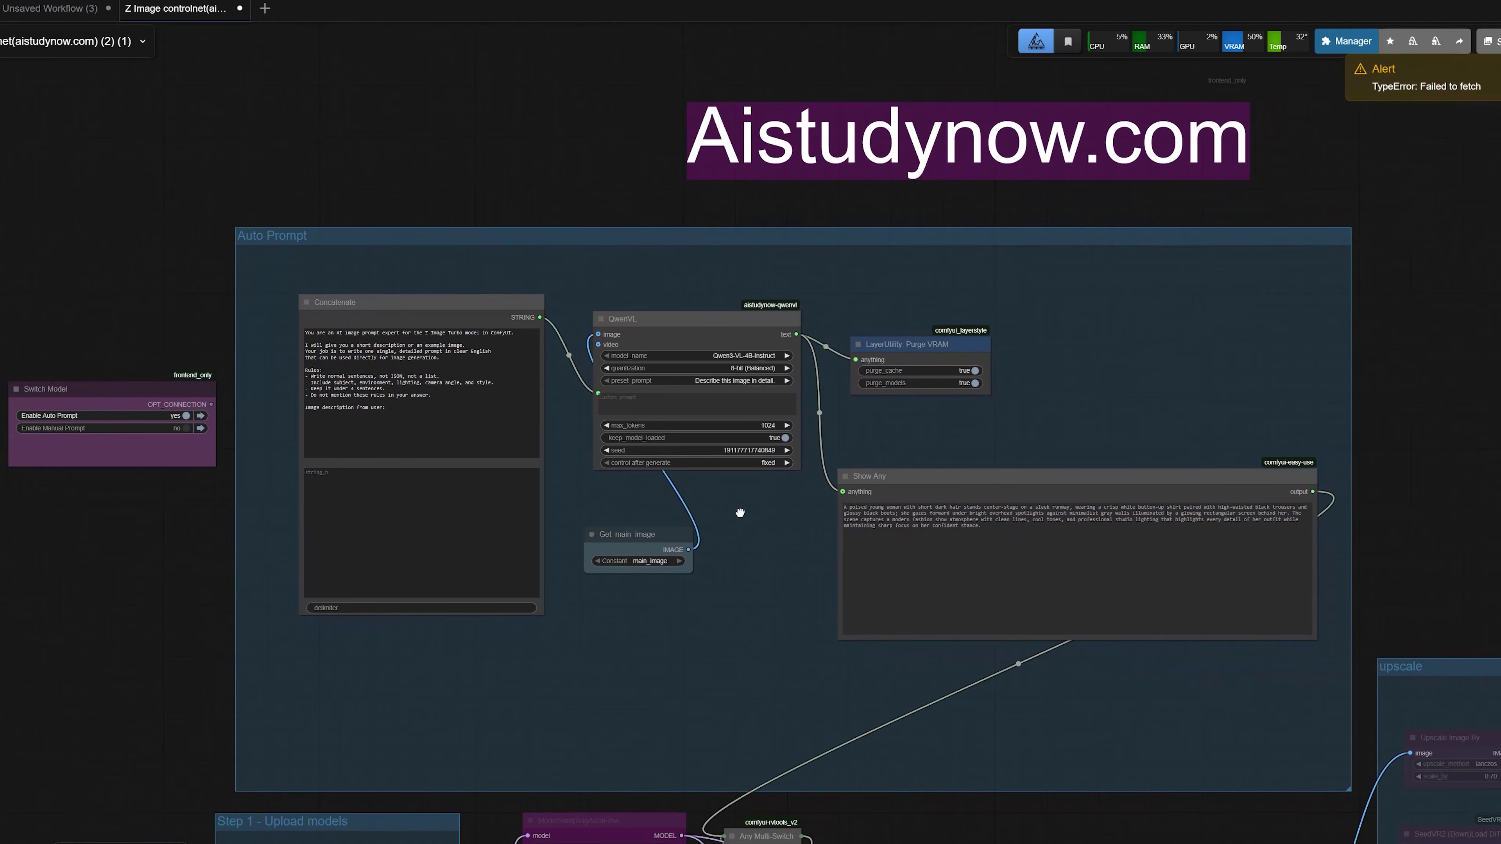
{"action": "scroll", "coordinate": [703, 514], "scroll_direction": "up", "scroll_amount": 2}
{"action": "scroll", "coordinate": [281, 559], "scroll_direction": "up", "scroll_amount": 1}
{"action": "left_click_drag", "start_coordinate": [44, 561], "coordinate": [268, 465]}
Step: Enable Manual Prompt in place of Auto Prompt in the Switch Model node beside the Auto Prompt group
{"action": "left_click", "coordinate": [277, 331]}
{"action": "scroll", "coordinate": [252, 325], "scroll_direction": "down", "scroll_amount": 3}
{"action": "scroll", "coordinate": [261, 425], "scroll_direction": "up", "scroll_amount": 2}
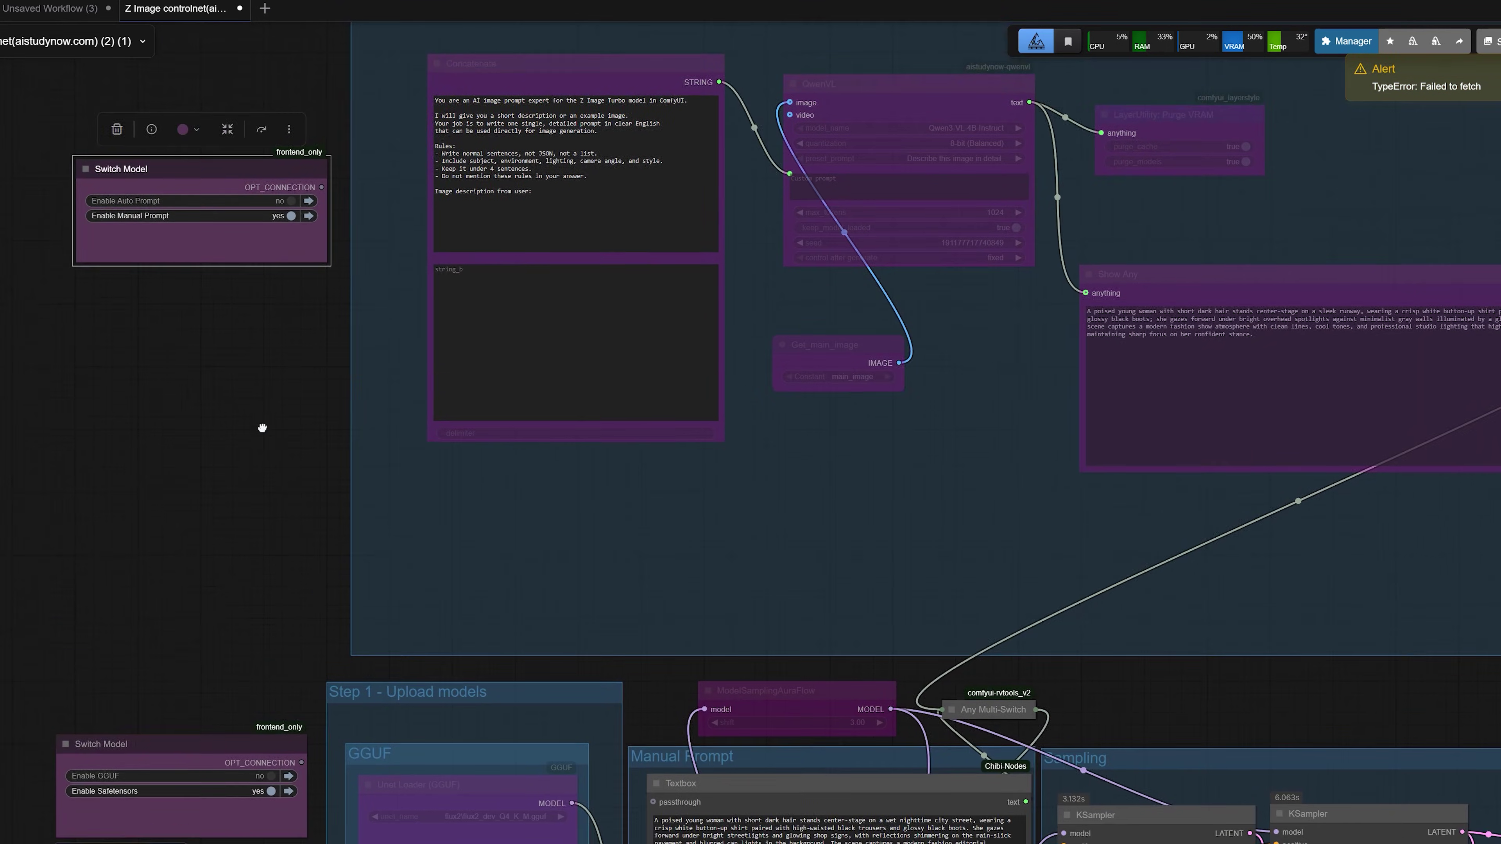
{"action": "left_click", "coordinate": [283, 215]}
{"action": "left_click", "coordinate": [283, 229]}
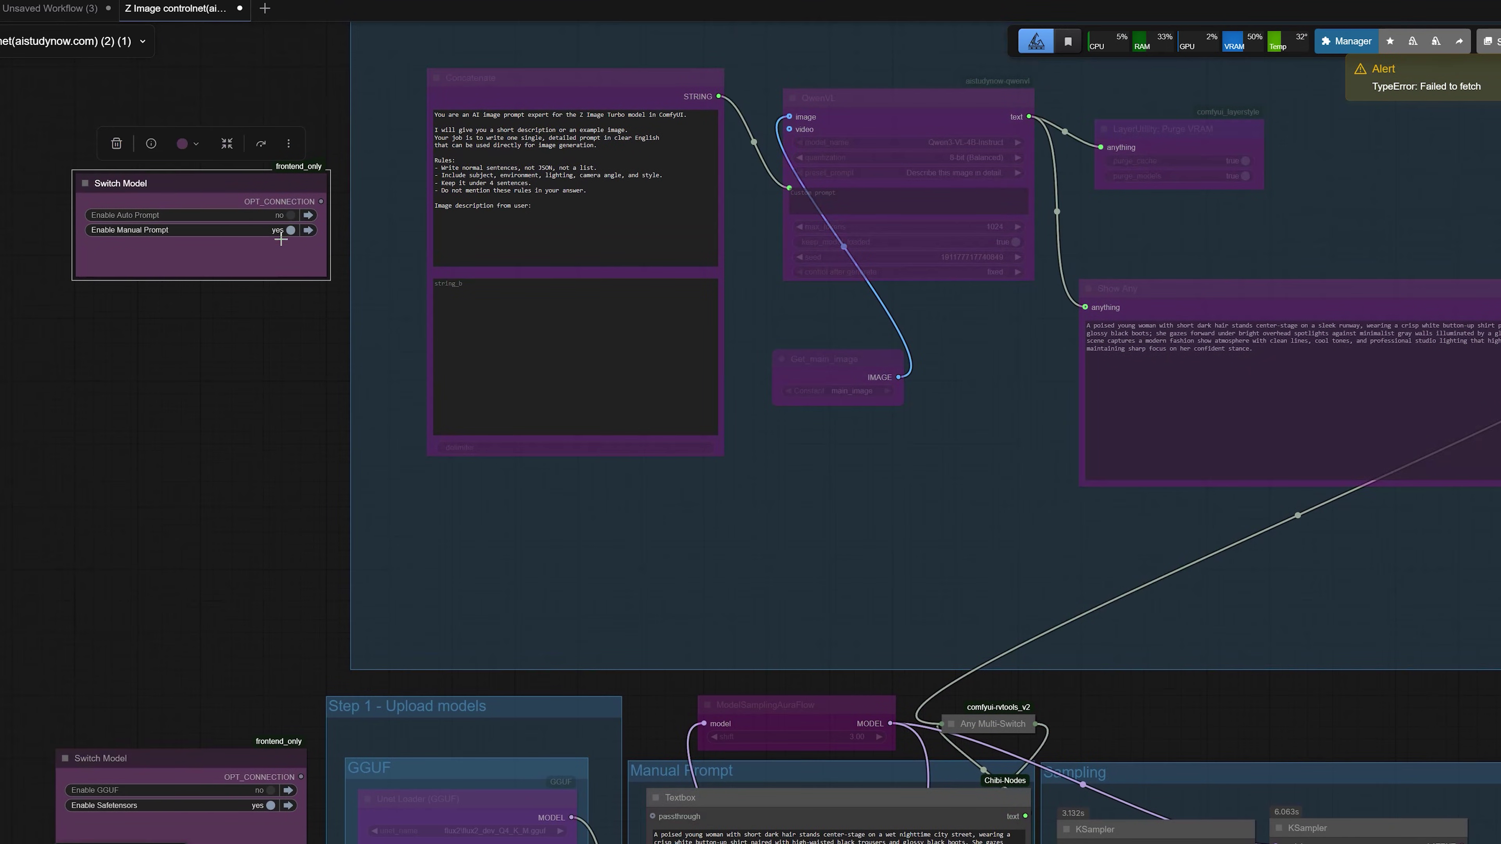
Step: Set the prompt Switch Model node back to Auto Prompt, with Manual Prompt off
{"action": "left_click", "coordinate": [282, 216]}
{"action": "scroll", "coordinate": [289, 416], "scroll_direction": "down", "scroll_amount": 4}
{"action": "left_click_drag", "start_coordinate": [286, 420], "coordinate": [70, 487]}
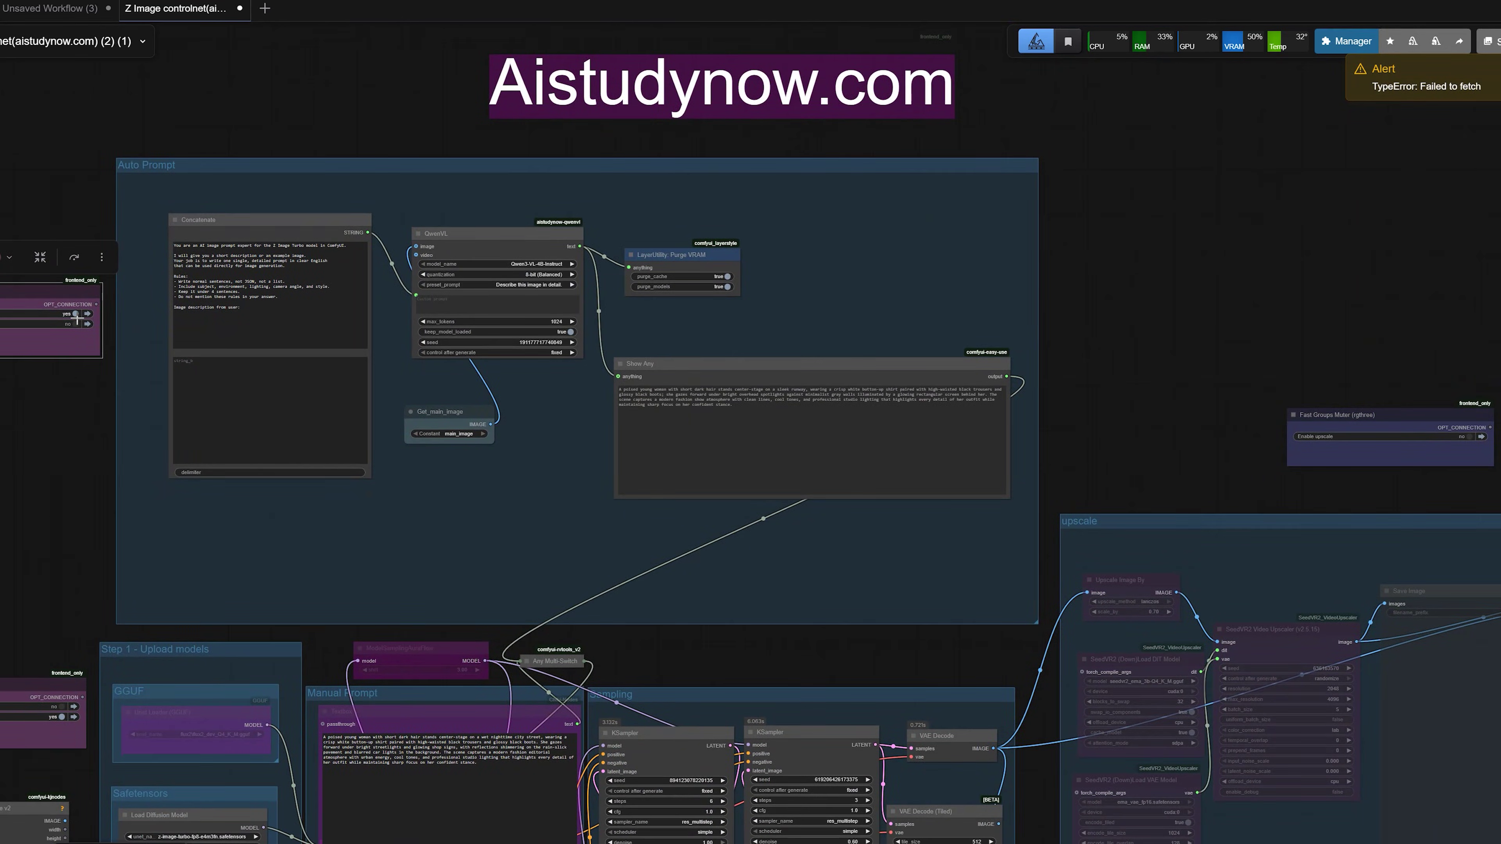
{"action": "left_click", "coordinate": [64, 317]}
{"action": "left_click", "coordinate": [63, 317]}
{"action": "scroll", "coordinate": [598, 386], "scroll_direction": "up", "scroll_amount": 3}
{"action": "scroll", "coordinate": [598, 389], "scroll_direction": "down", "scroll_amount": 3}
Step: Highlight and read the generated prompt text in the Show Any node, and return to the model and Manual Prompt groups
{"action": "triple_click", "coordinate": [620, 389]}
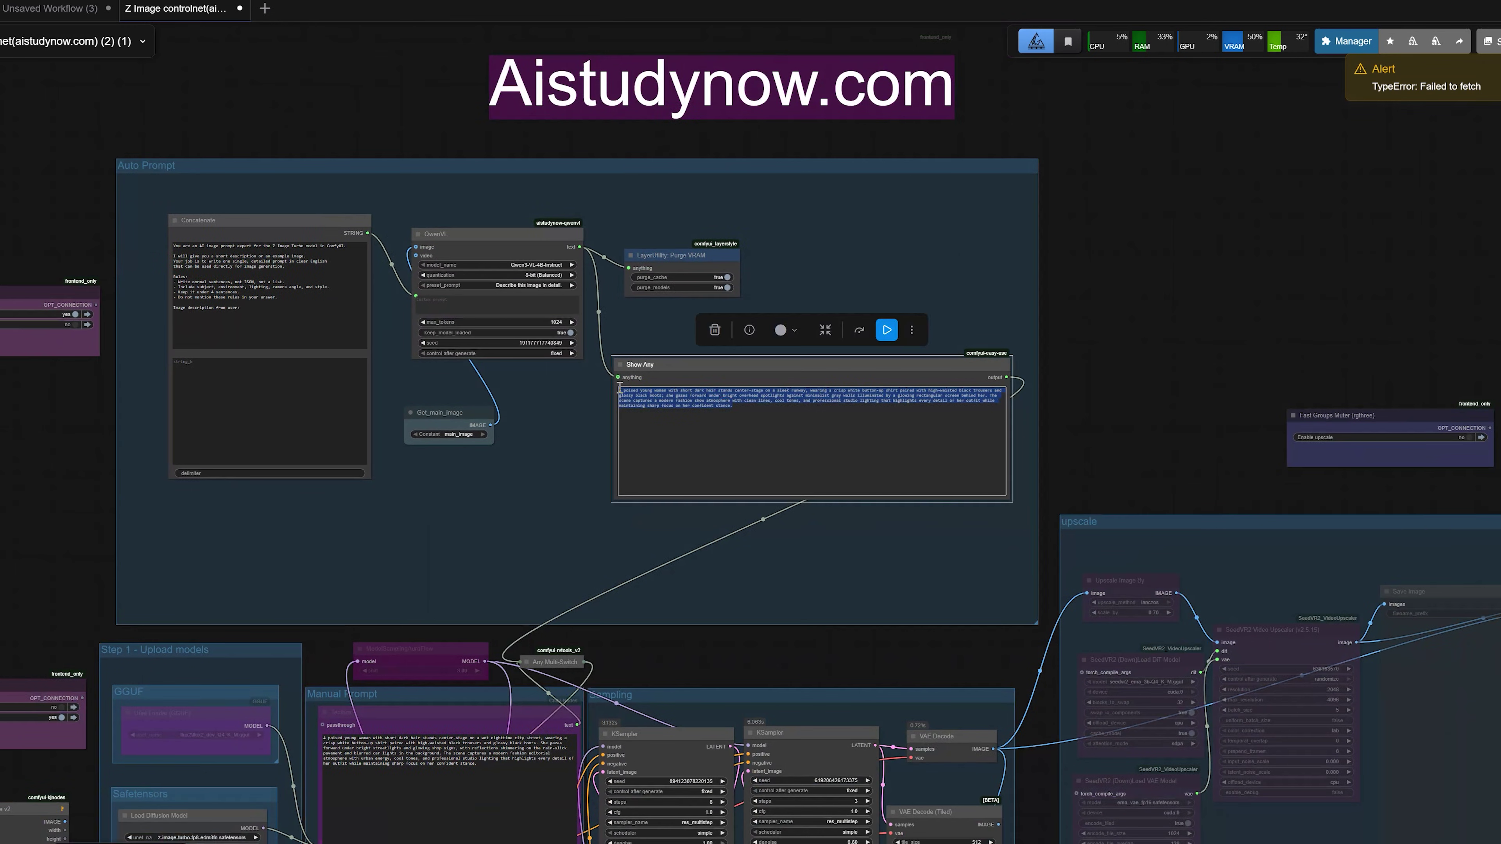
{"action": "left_click", "coordinate": [482, 485]}
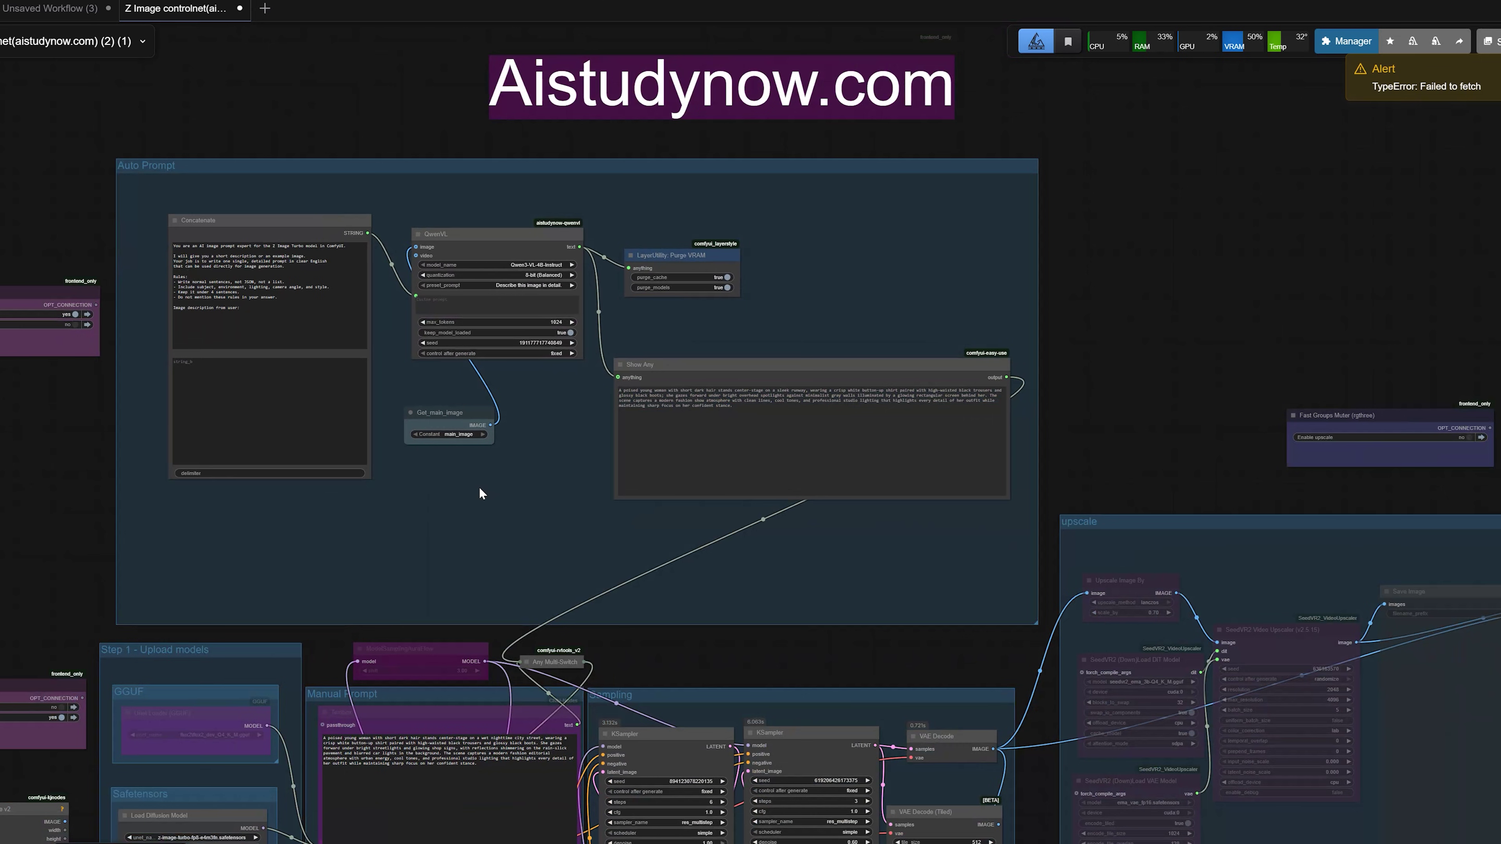
{"action": "scroll", "coordinate": [479, 487], "scroll_direction": "down", "scroll_amount": 2}
{"action": "left_click_drag", "start_coordinate": [694, 639], "coordinate": [1132, 366]}
{"action": "left_click", "coordinate": [205, 570]}
{"action": "left_click_drag", "start_coordinate": [498, 297], "coordinate": [231, 466]}
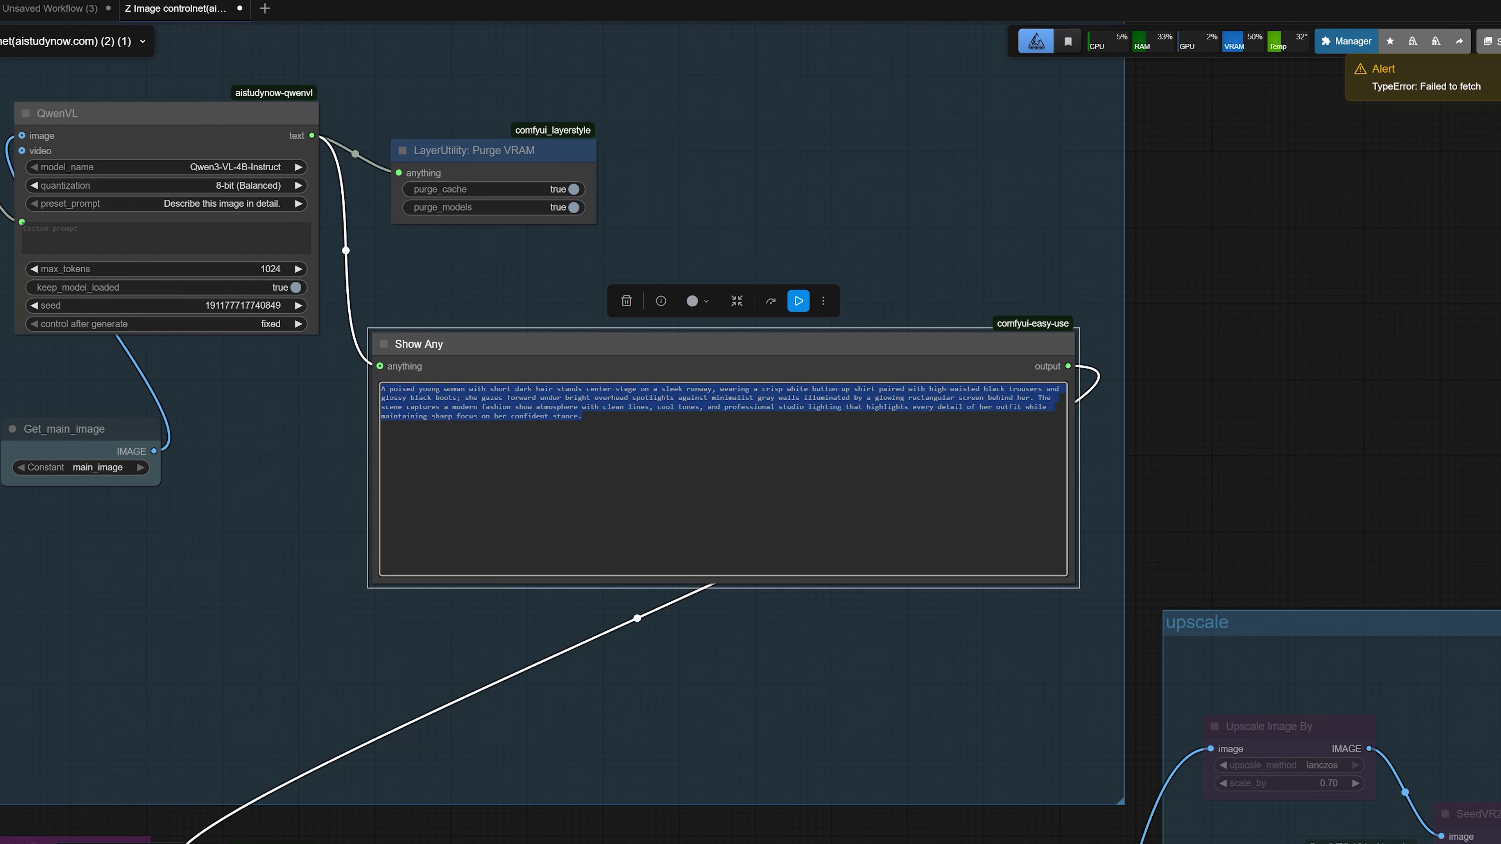
{"action": "left_click", "coordinate": [590, 418]}
{"action": "left_click_drag", "start_coordinate": [591, 417], "coordinate": [381, 388]}
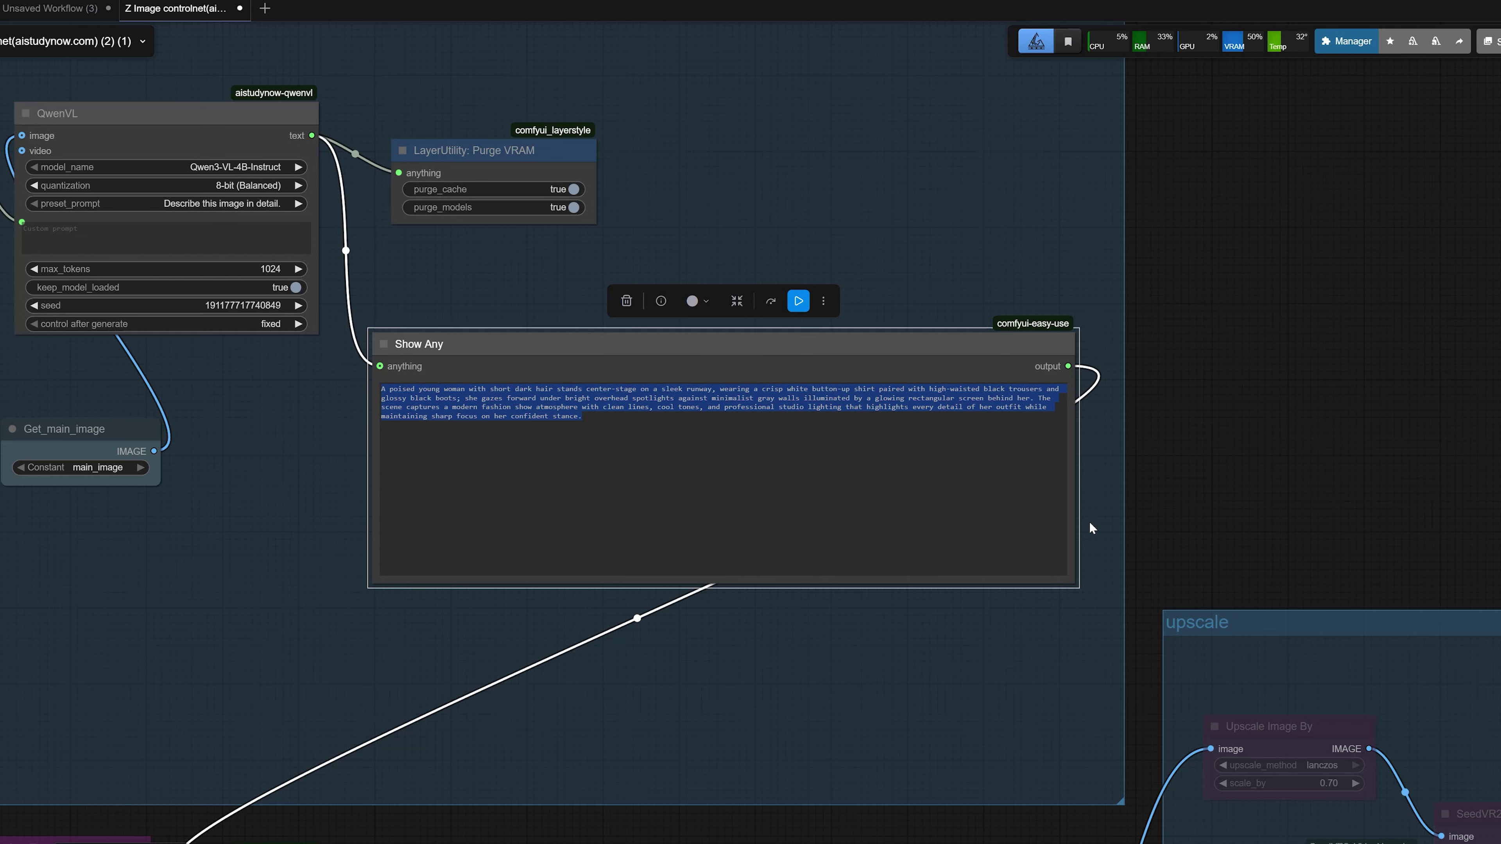
{"action": "scroll", "coordinate": [1049, 617], "scroll_direction": "down", "scroll_amount": 3}
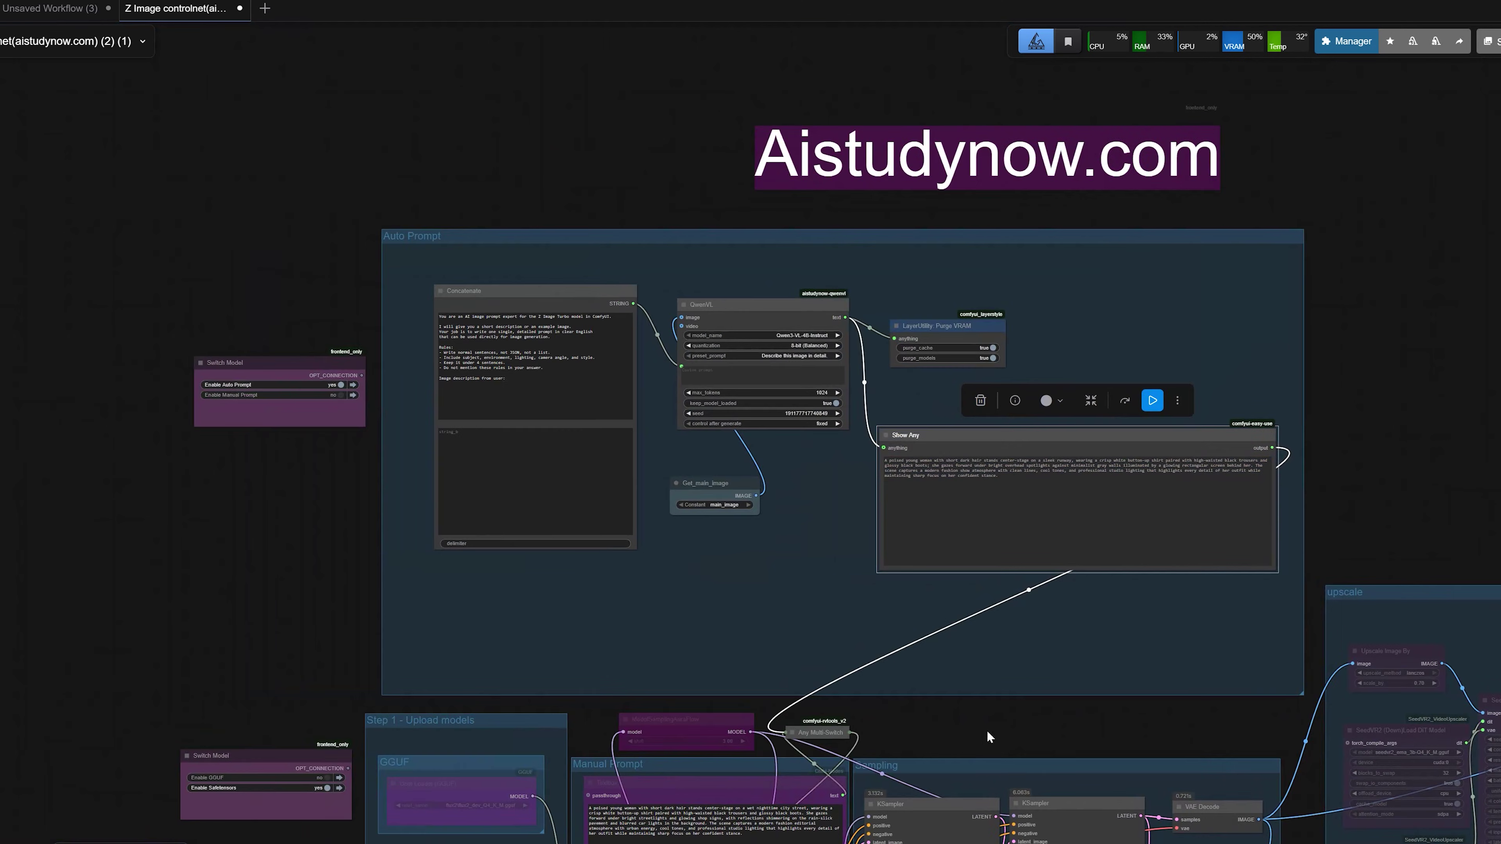
{"action": "left_click_drag", "start_coordinate": [986, 731], "coordinate": [867, 338]}
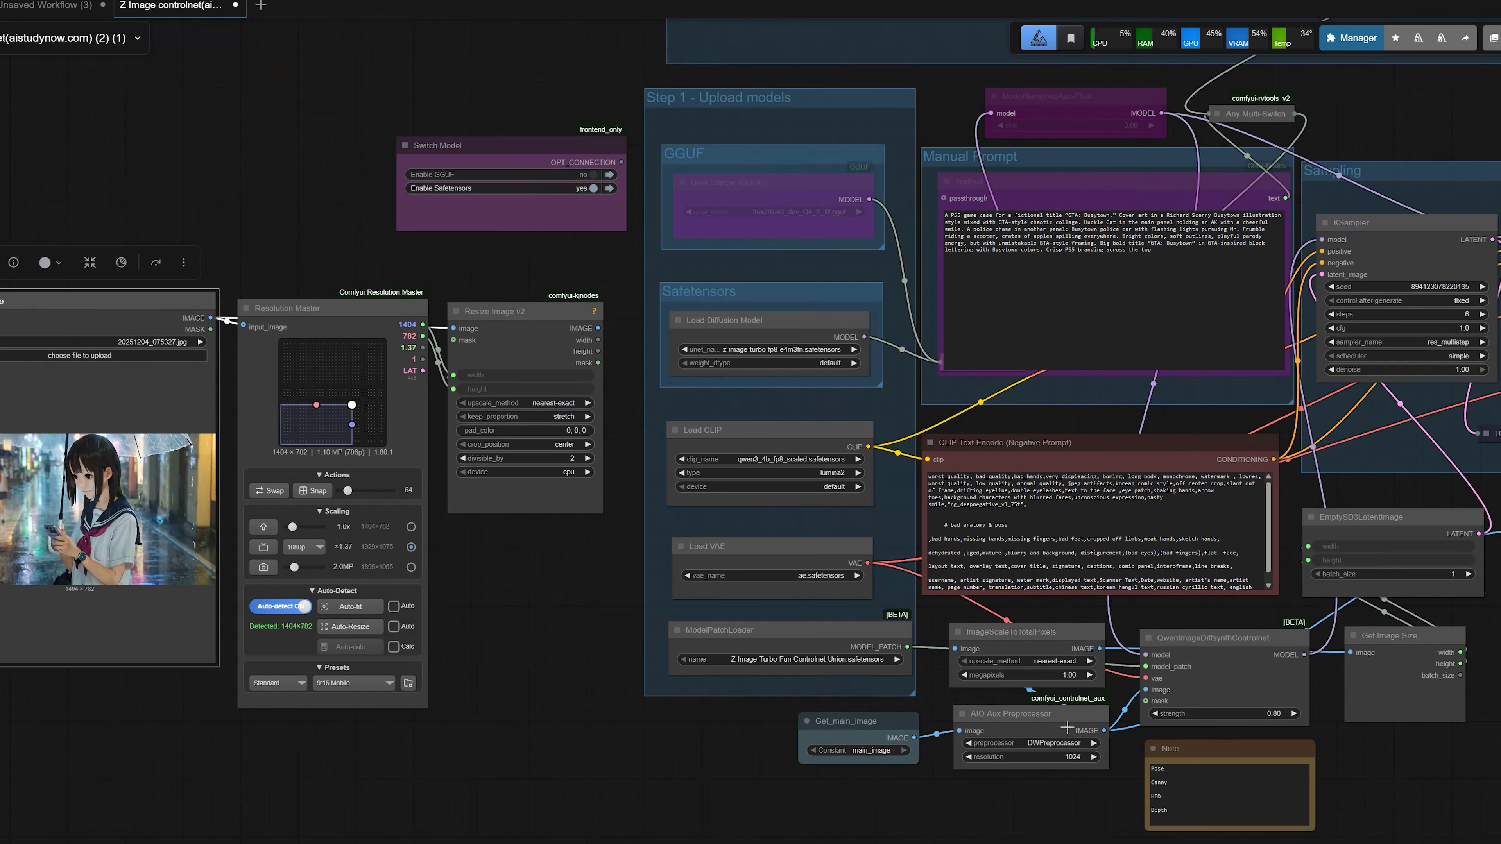
Step: Examine the loaded image 20251204_075327.jpg and its detected size in the Resolution Master node
{"action": "scroll", "coordinate": [1270, 733], "scroll_direction": "up", "scroll_amount": 2}
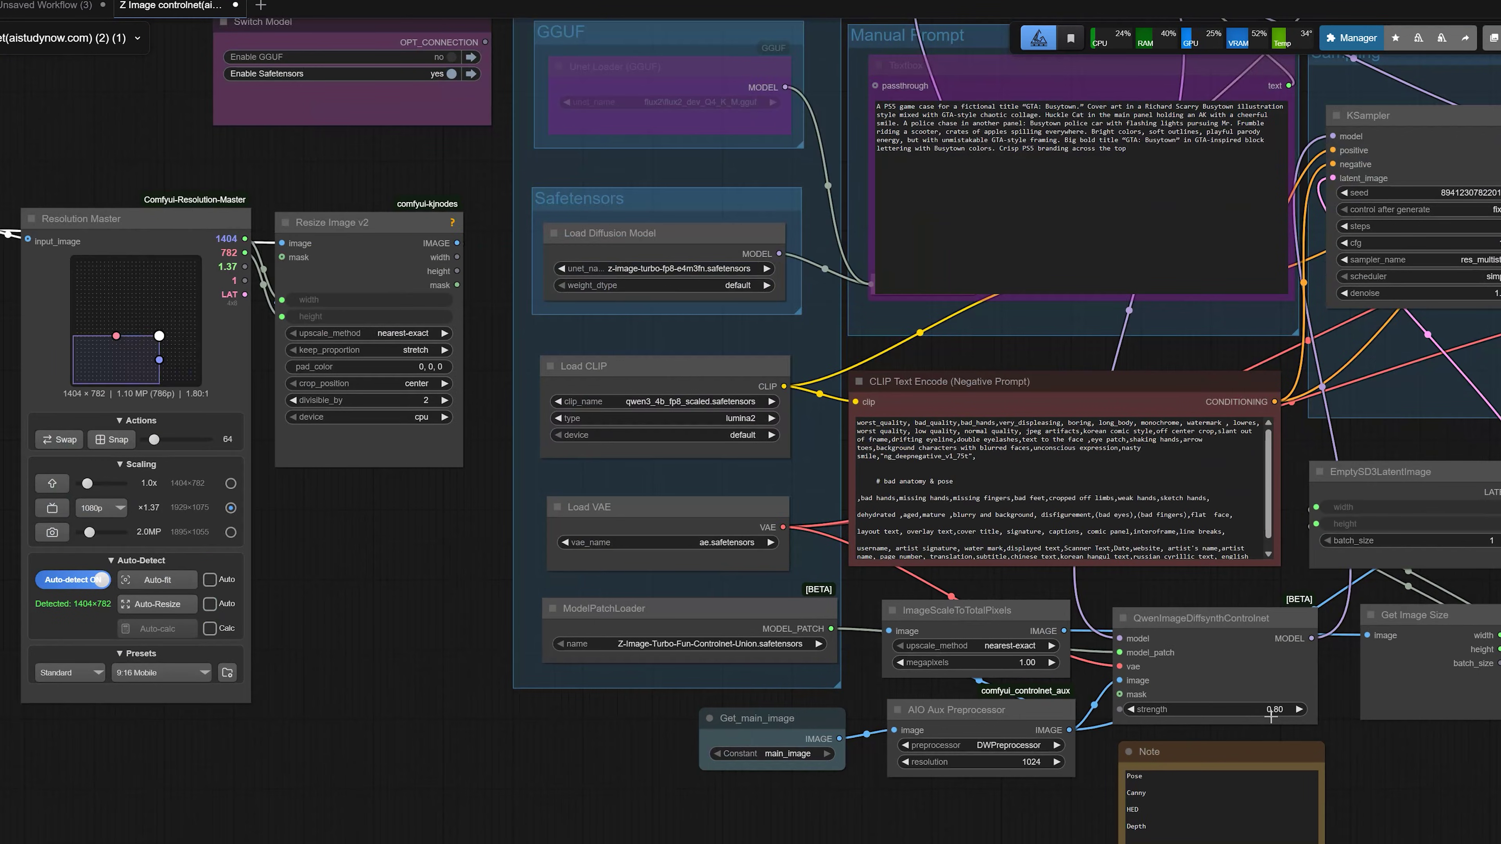
{"action": "scroll", "coordinate": [1270, 716], "scroll_direction": "up", "scroll_amount": 1}
{"action": "scroll", "coordinate": [1271, 714], "scroll_direction": "down", "scroll_amount": 5}
{"action": "scroll", "coordinate": [285, 545], "scroll_direction": "up", "scroll_amount": 1}
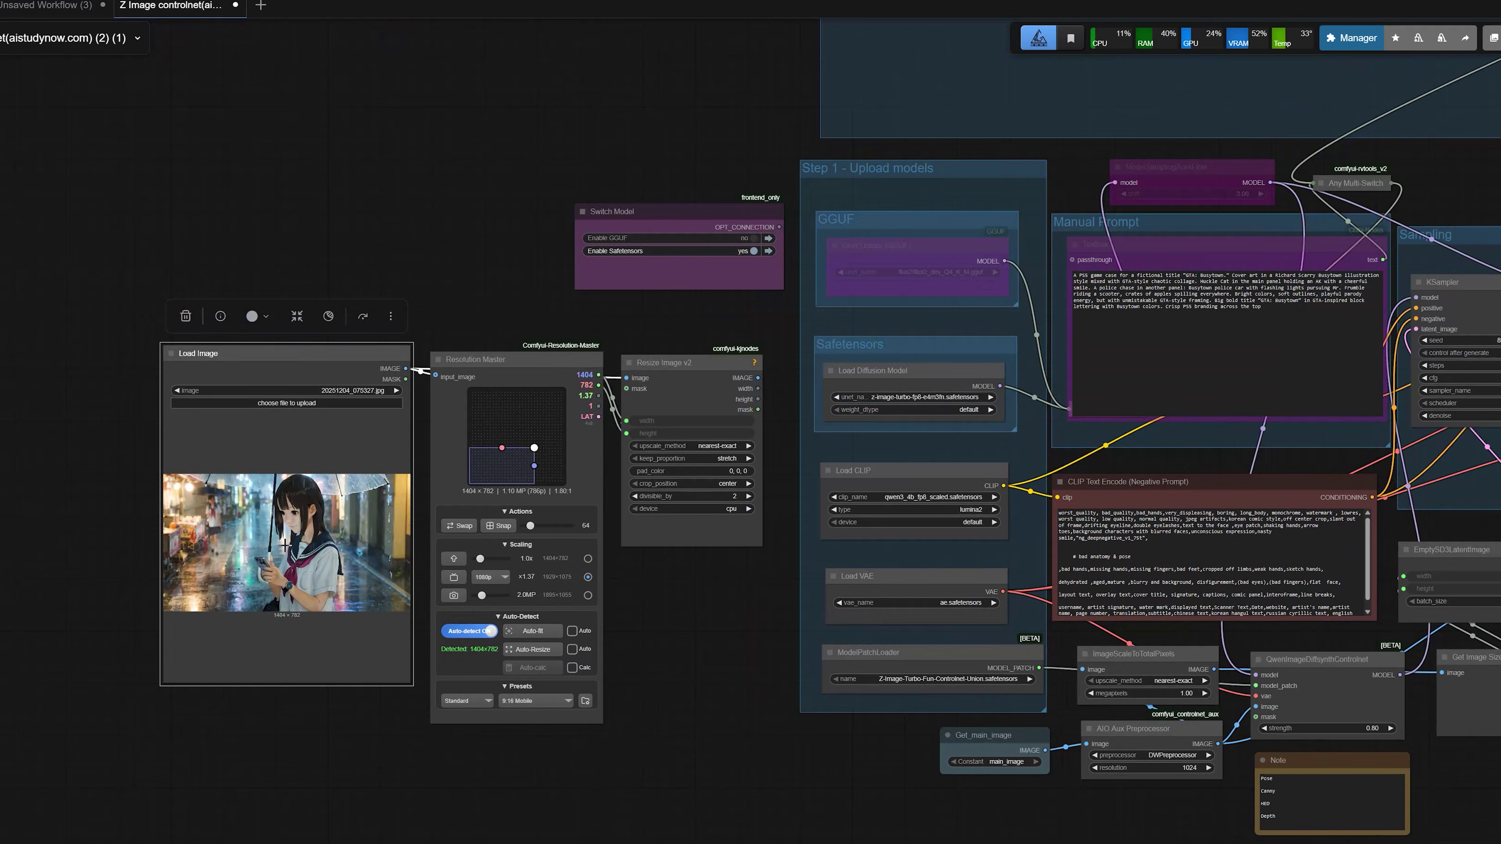
{"action": "scroll", "coordinate": [285, 544], "scroll_direction": "up", "scroll_amount": 5}
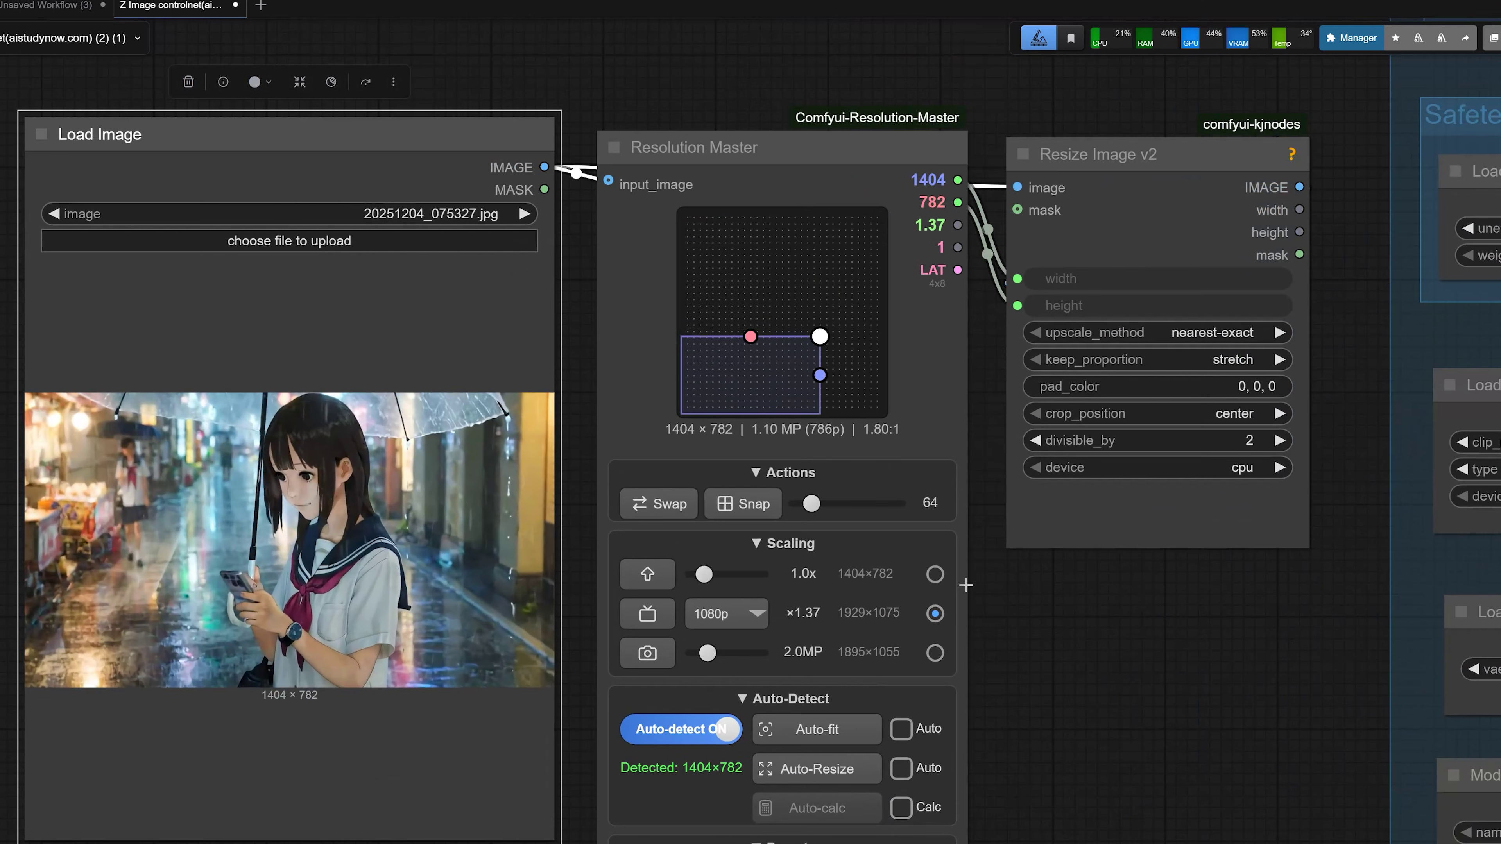
{"action": "scroll", "coordinate": [981, 594], "scroll_direction": "down", "scroll_amount": 5}
{"action": "left_click_drag", "start_coordinate": [1059, 639], "coordinate": [612, 607]}
{"action": "scroll", "coordinate": [710, 624], "scroll_direction": "down", "scroll_amount": 2}
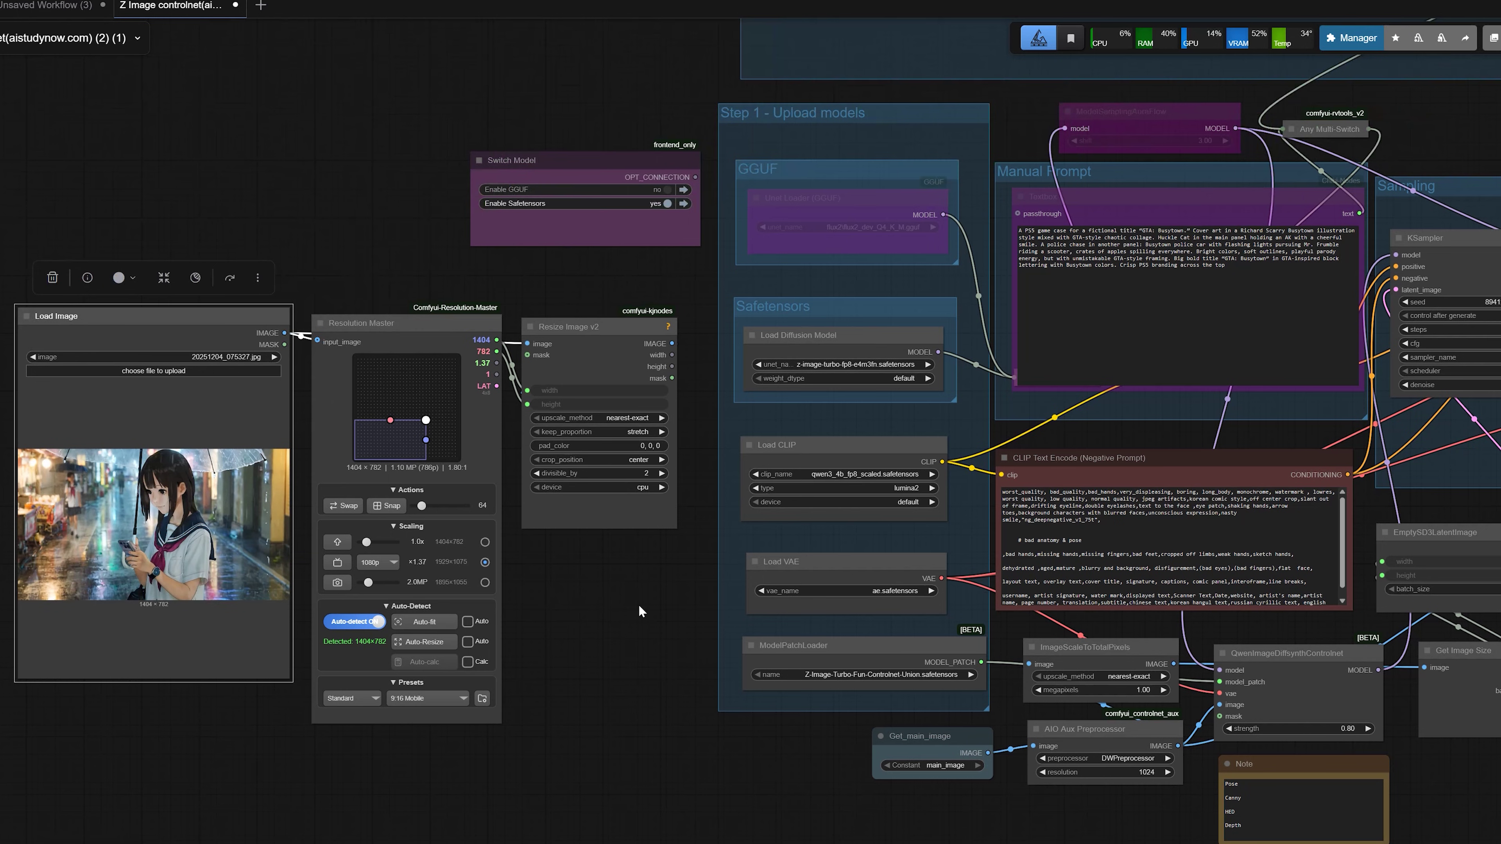
Step: Examine the QwenImageDiffsynthControlnet strength and the AIO Aux Preprocessor's preprocessor choice alongside the note of supported control types
{"action": "left_click_drag", "start_coordinate": [1011, 818], "coordinate": [495, 792]}
{"action": "scroll", "coordinate": [768, 668], "scroll_direction": "up", "scroll_amount": 7}
{"action": "left_click", "coordinate": [764, 655]}
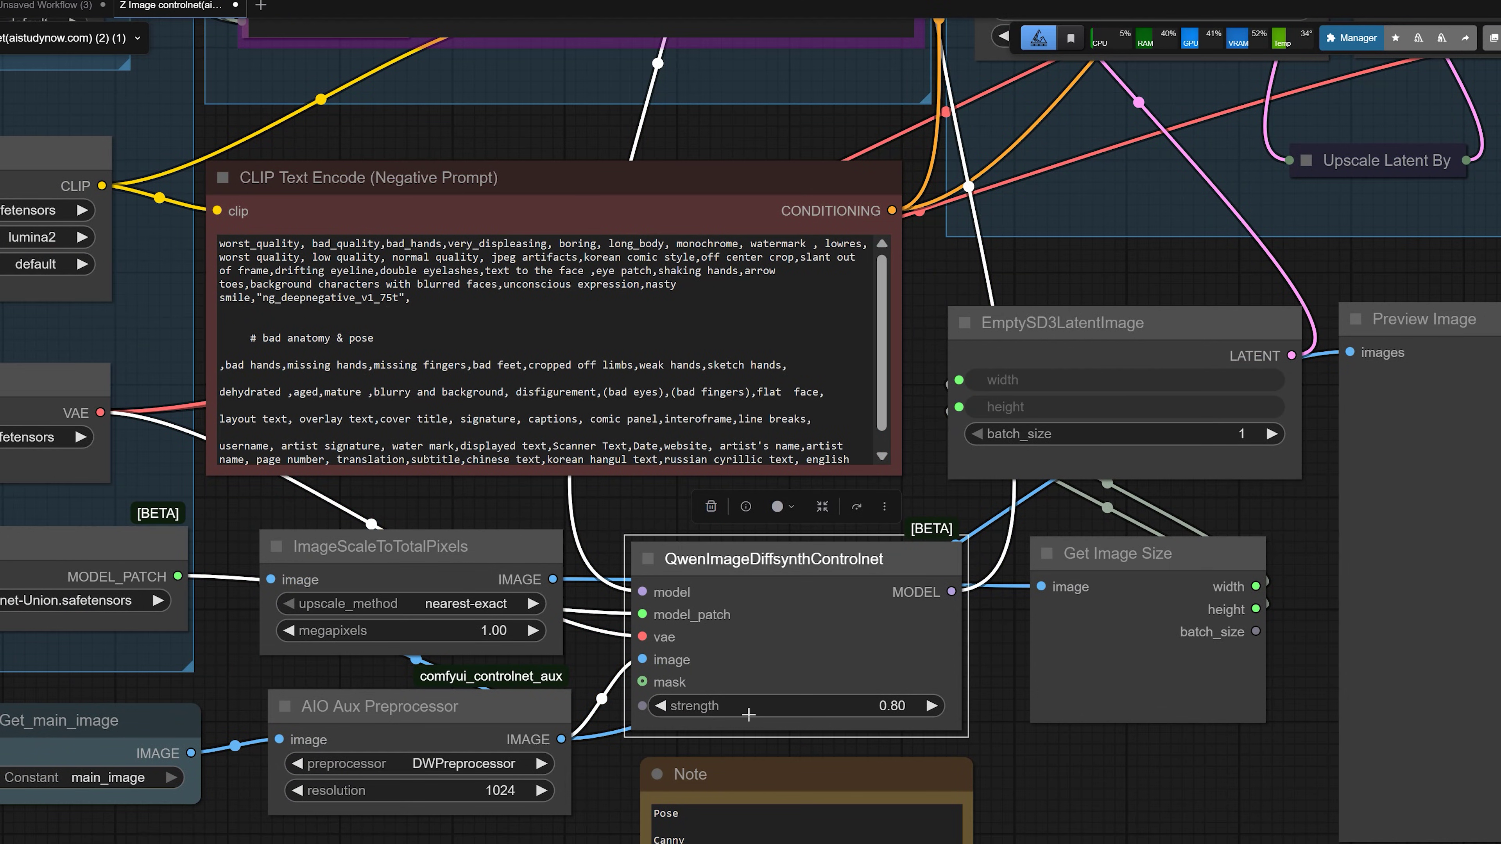
{"action": "scroll", "coordinate": [748, 714], "scroll_direction": "down", "scroll_amount": 2}
{"action": "left_click_drag", "start_coordinate": [555, 826], "coordinate": [707, 662]}
{"action": "scroll", "coordinate": [647, 591], "scroll_direction": "up", "scroll_amount": 1}
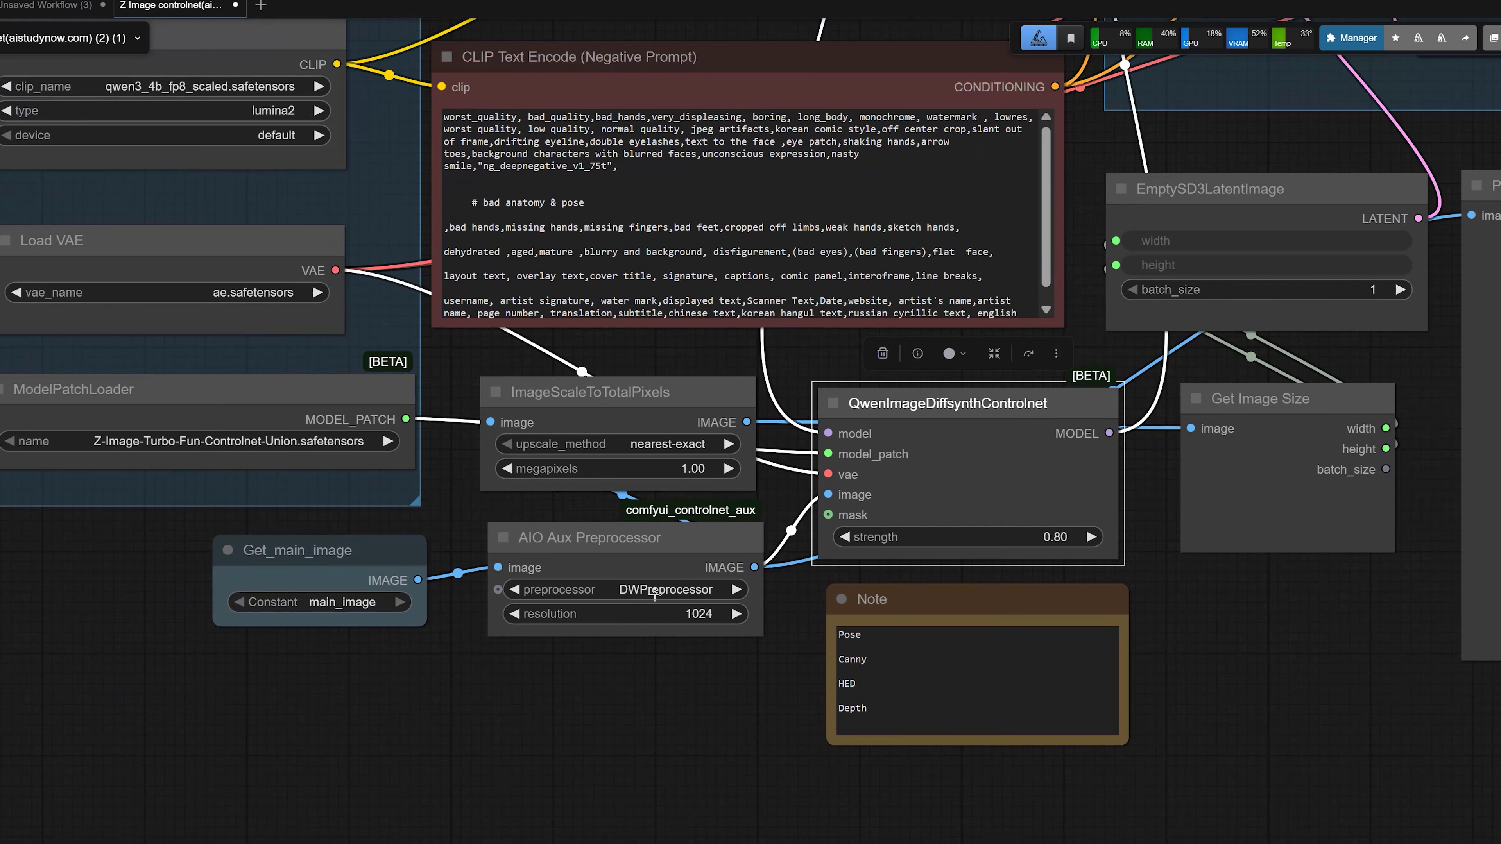
{"action": "scroll", "coordinate": [654, 594], "scroll_direction": "down", "scroll_amount": 2}
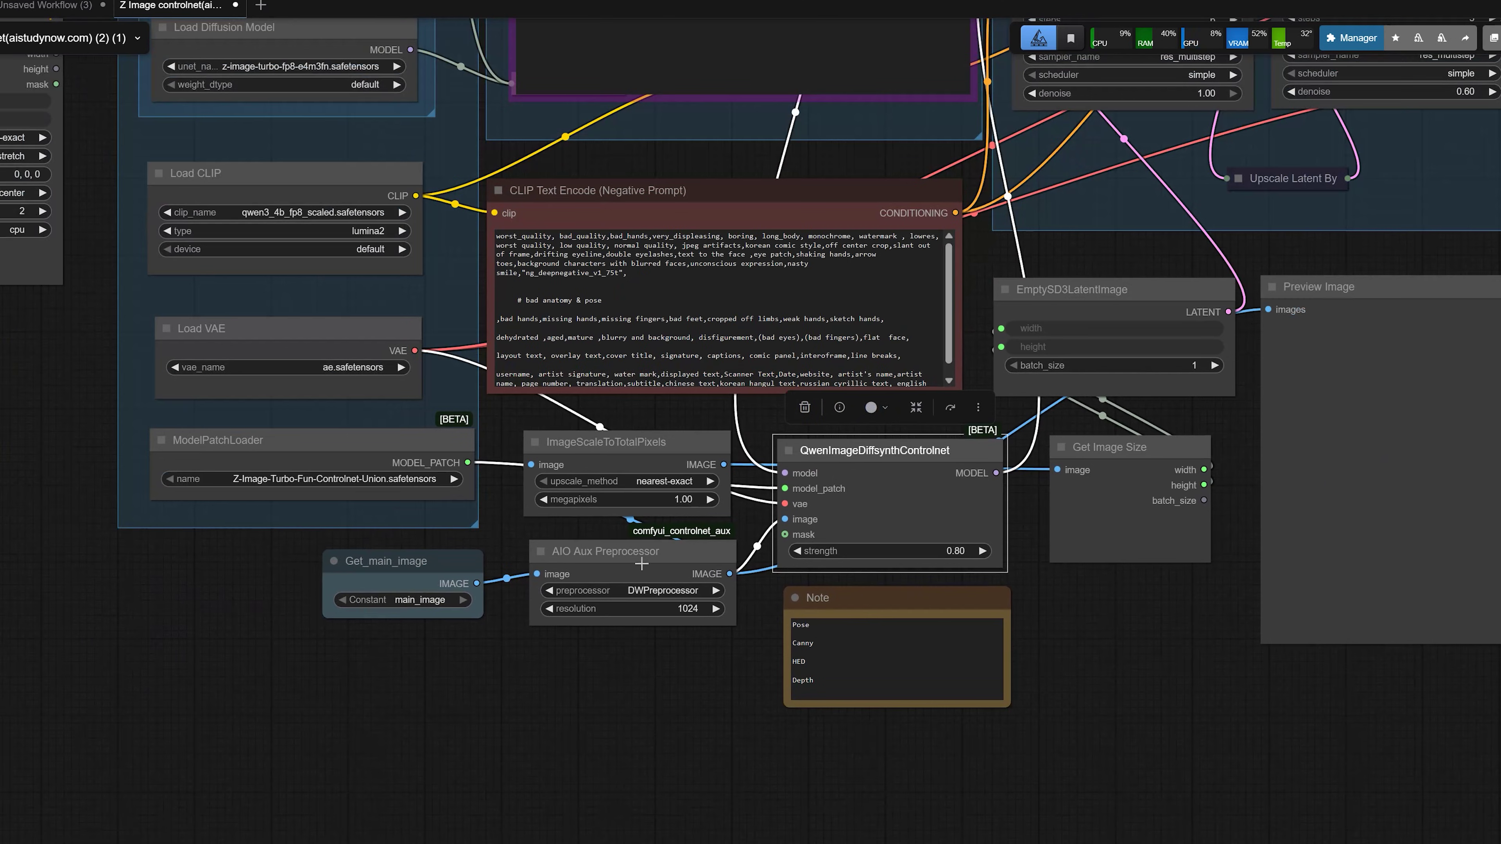
{"action": "left_click", "coordinate": [644, 573]}
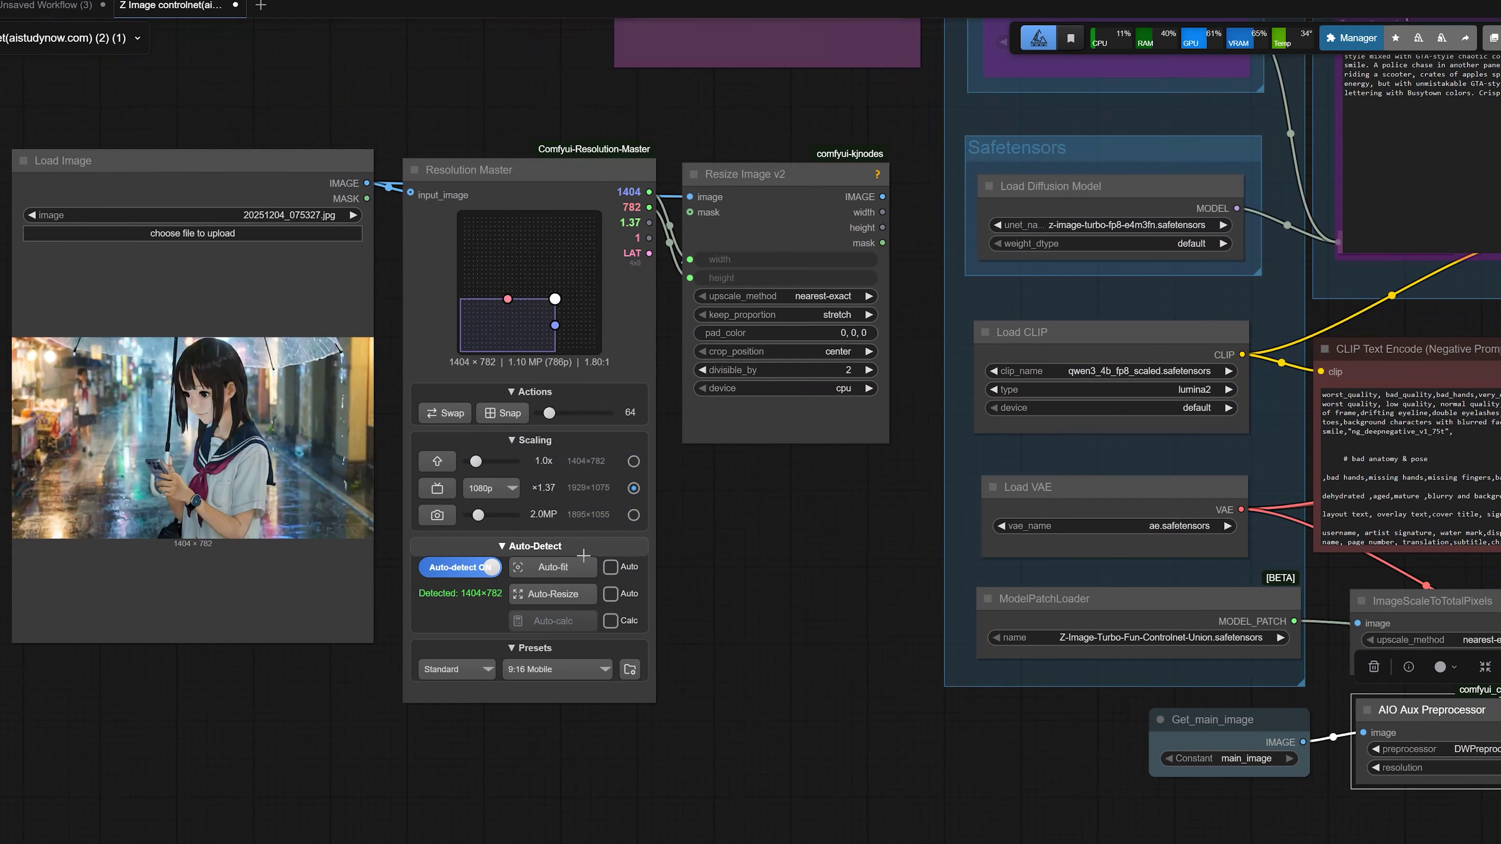
Step: Follow the running workflow from the Resolution Master node to the QwenVL node and the new prompt in Show Any
{"action": "scroll", "coordinate": [582, 555], "scroll_direction": "down", "scroll_amount": 2}
{"action": "left_click_drag", "start_coordinate": [814, 680], "coordinate": [486, 642]}
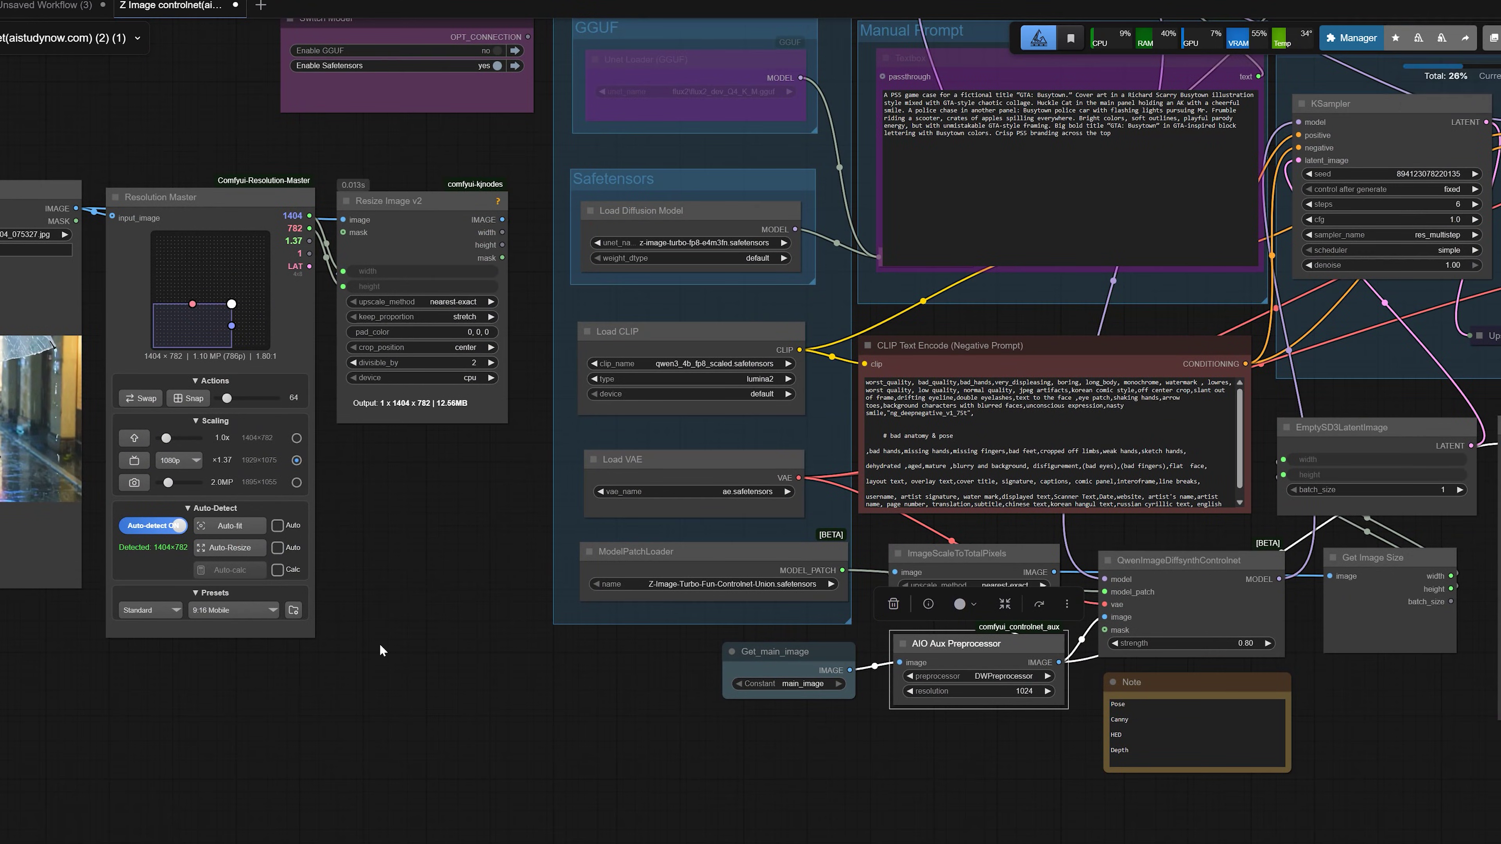
{"action": "scroll", "coordinate": [267, 676], "scroll_direction": "down", "scroll_amount": 2}
{"action": "left_click_drag", "start_coordinate": [267, 676], "coordinate": [113, 740]}
{"action": "left_click_drag", "start_coordinate": [1046, 795], "coordinate": [876, 786]}
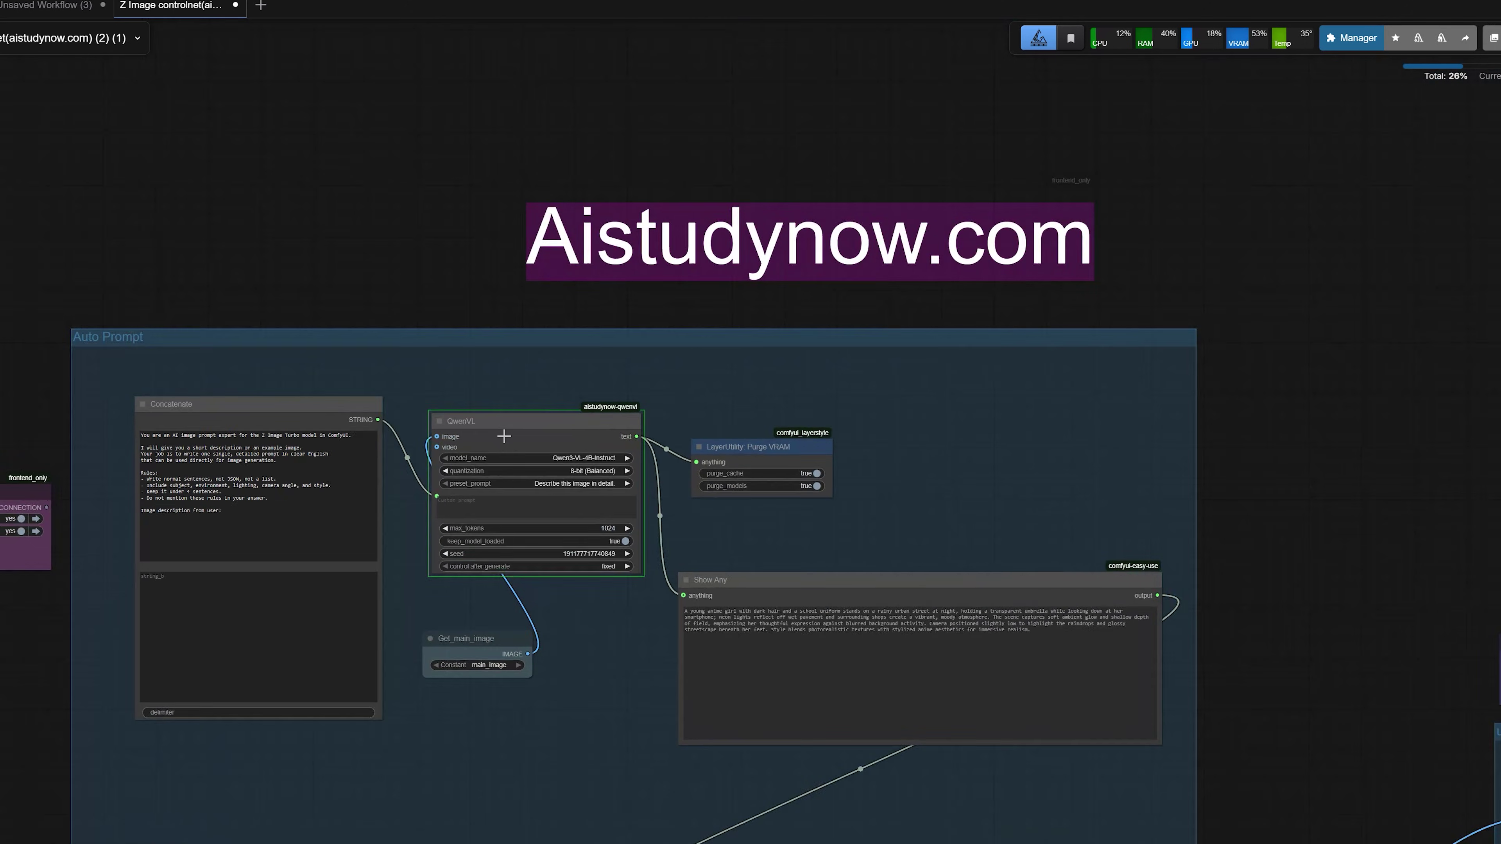
{"action": "scroll", "coordinate": [502, 471], "scroll_direction": "up", "scroll_amount": 6}
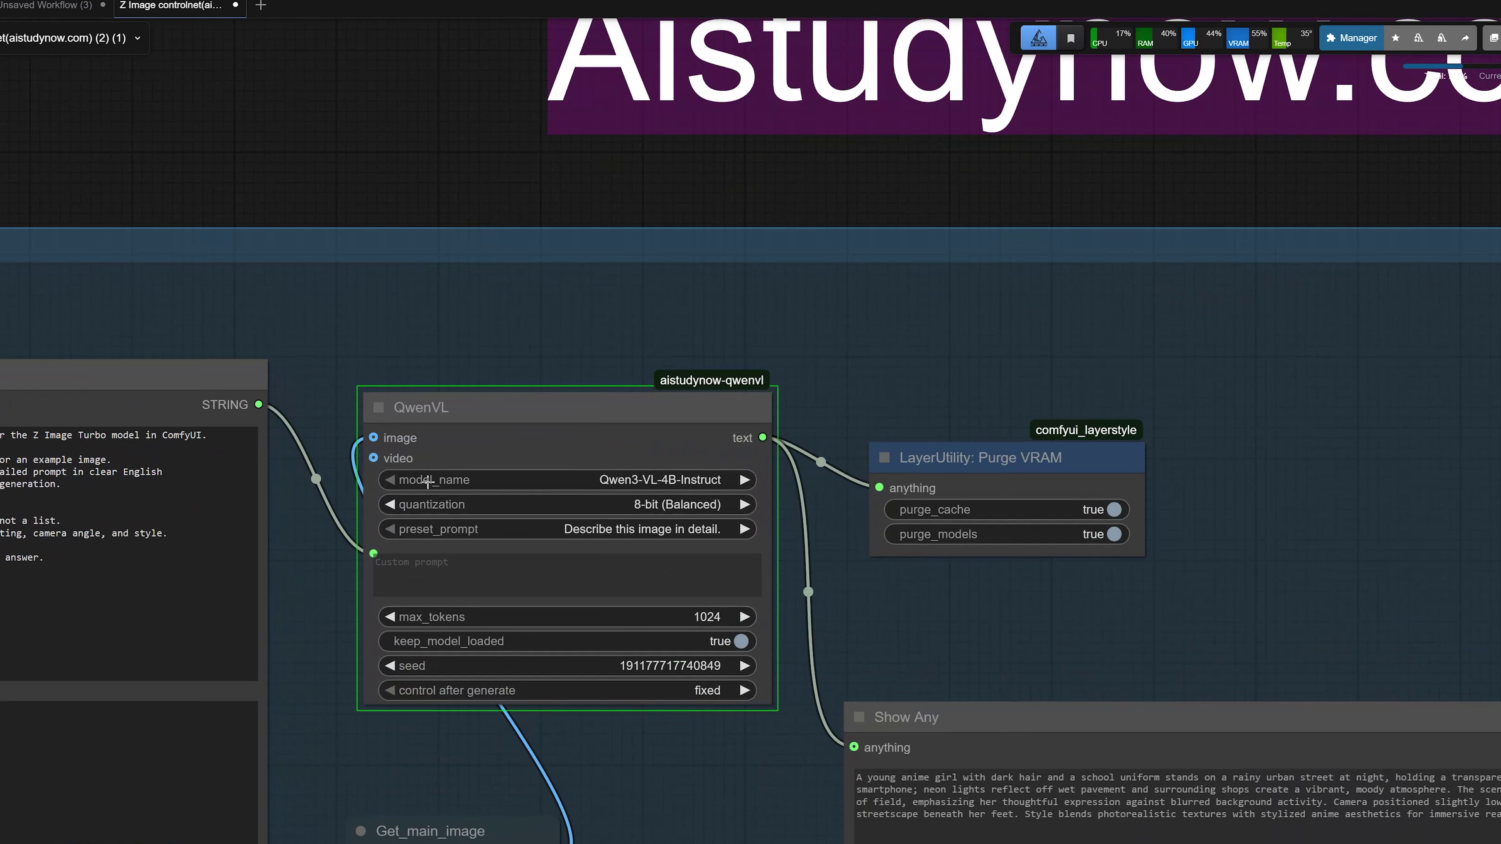
{"action": "scroll", "coordinate": [513, 460], "scroll_direction": "down", "scroll_amount": 1}
{"action": "scroll", "coordinate": [812, 736], "scroll_direction": "down", "scroll_amount": 7}
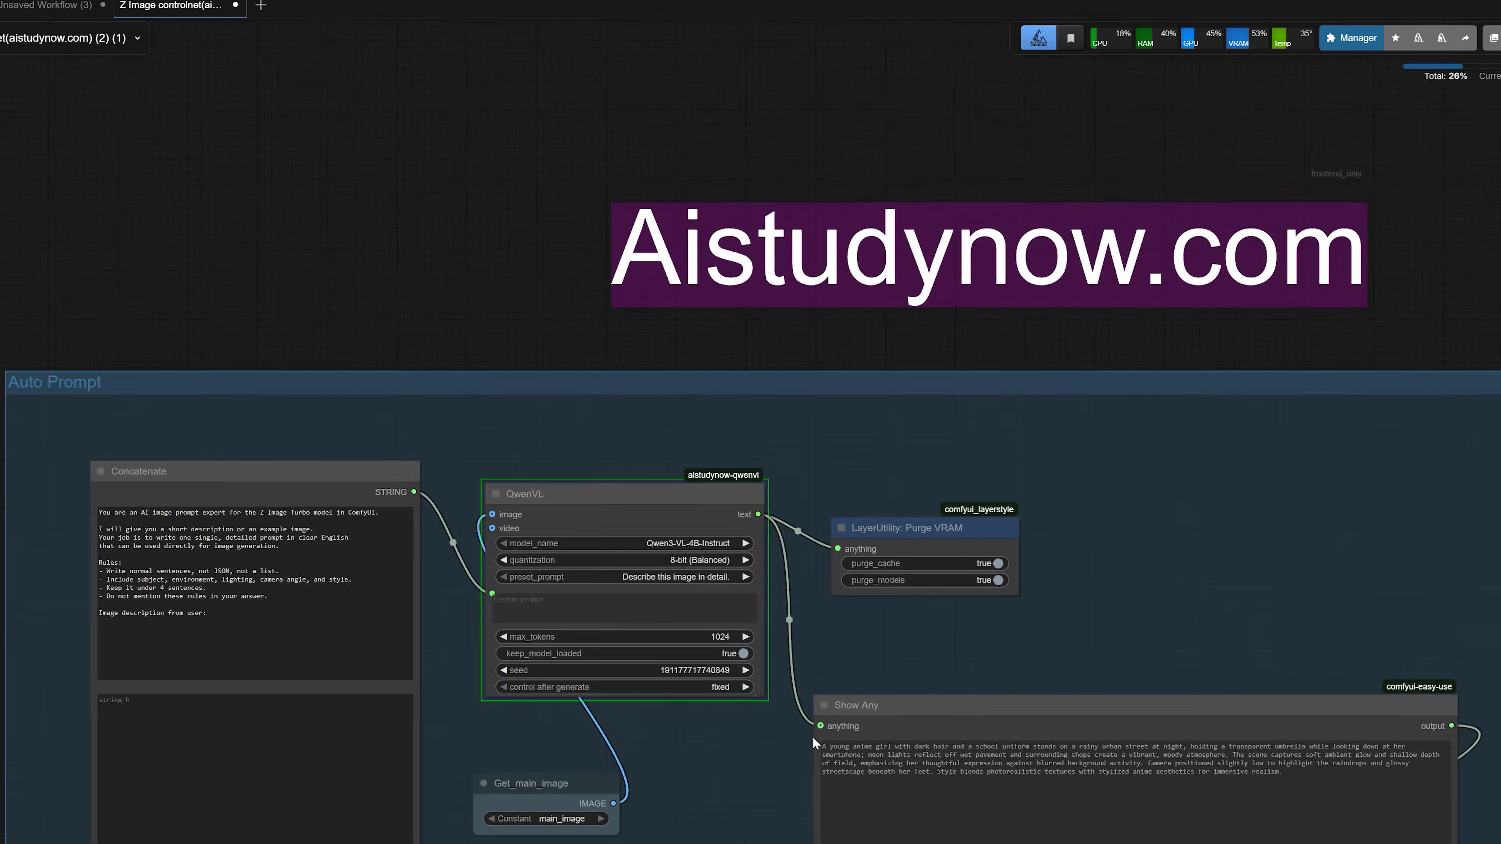
{"action": "left_click_drag", "start_coordinate": [150, 787], "coordinate": [235, 586]}
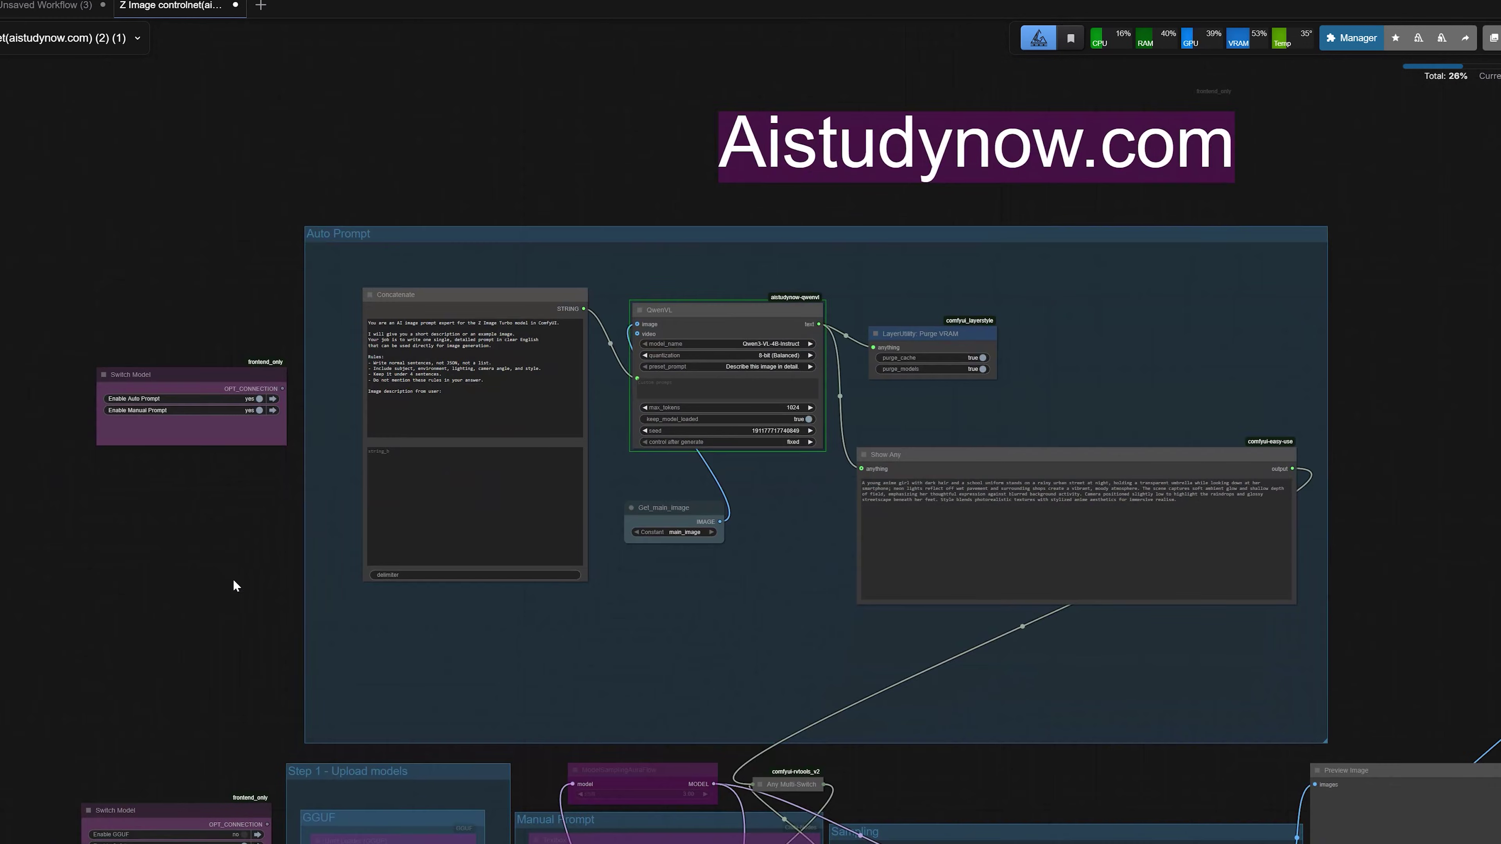
{"action": "scroll", "coordinate": [235, 587], "scroll_direction": "down", "scroll_amount": 1}
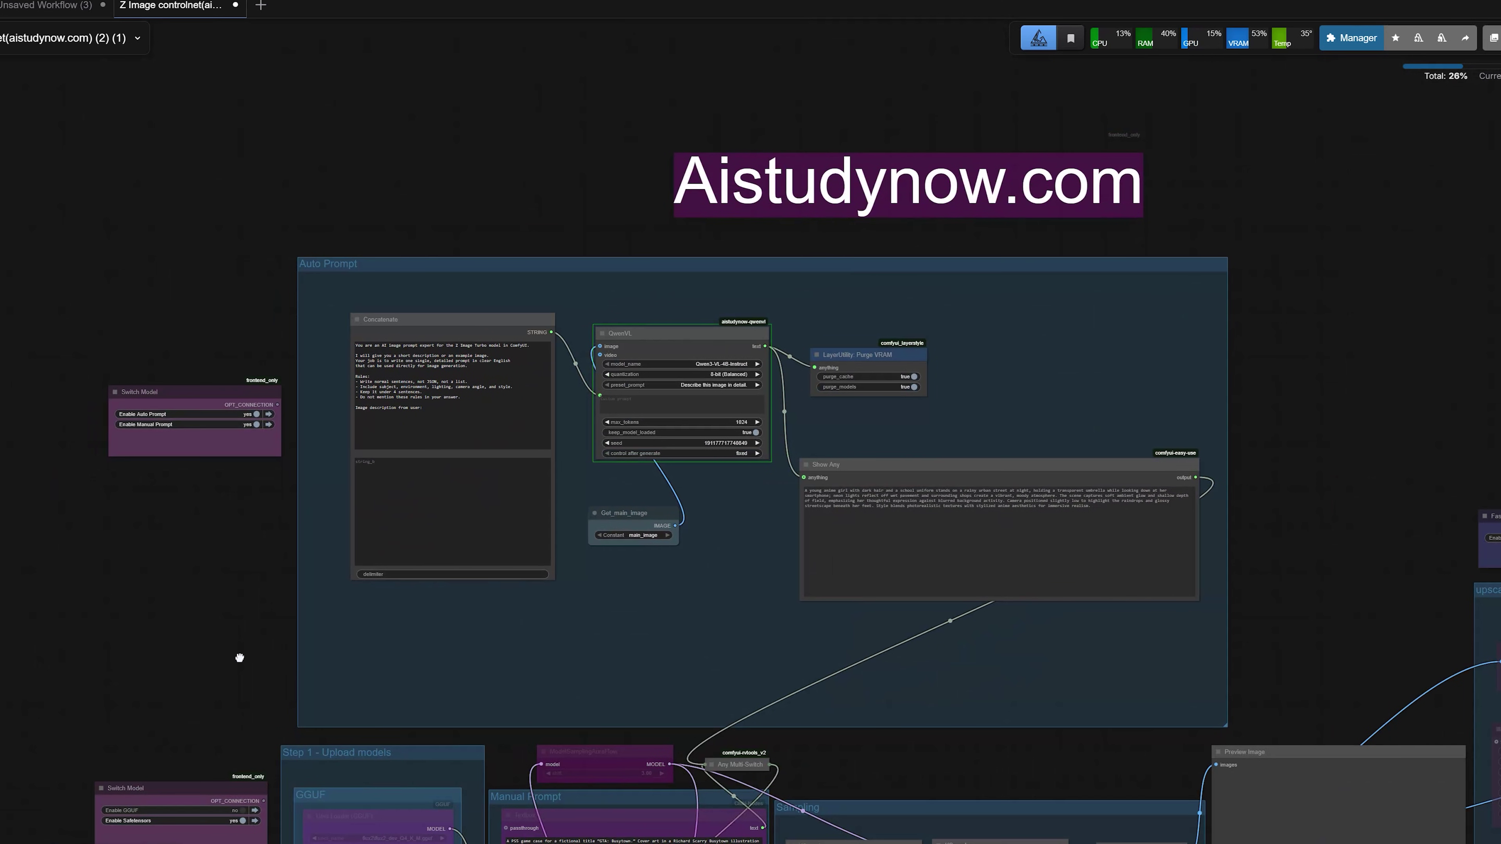
{"action": "left_click_drag", "start_coordinate": [239, 657], "coordinate": [225, 504]}
{"action": "left_click_drag", "start_coordinate": [220, 789], "coordinate": [308, 624]}
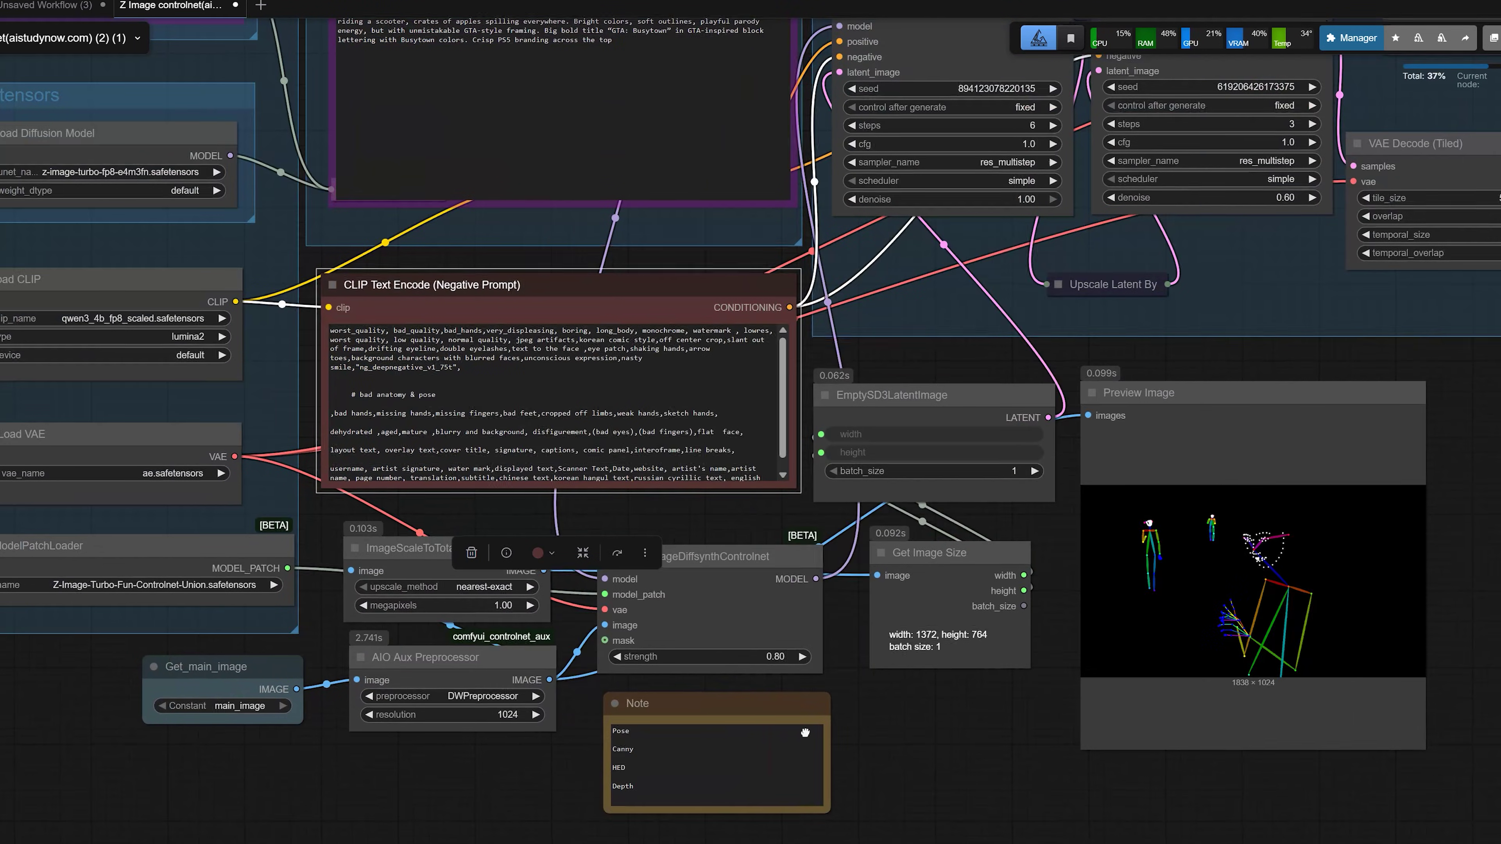
Step: Inspect the extracted pose skeleton in the Preview Image node below the Sampling group
{"action": "left_click_drag", "start_coordinate": [1081, 662], "coordinate": [828, 681]}
{"action": "left_click_drag", "start_coordinate": [939, 721], "coordinate": [644, 713]}
{"action": "scroll", "coordinate": [575, 687], "scroll_direction": "down", "scroll_amount": 1}
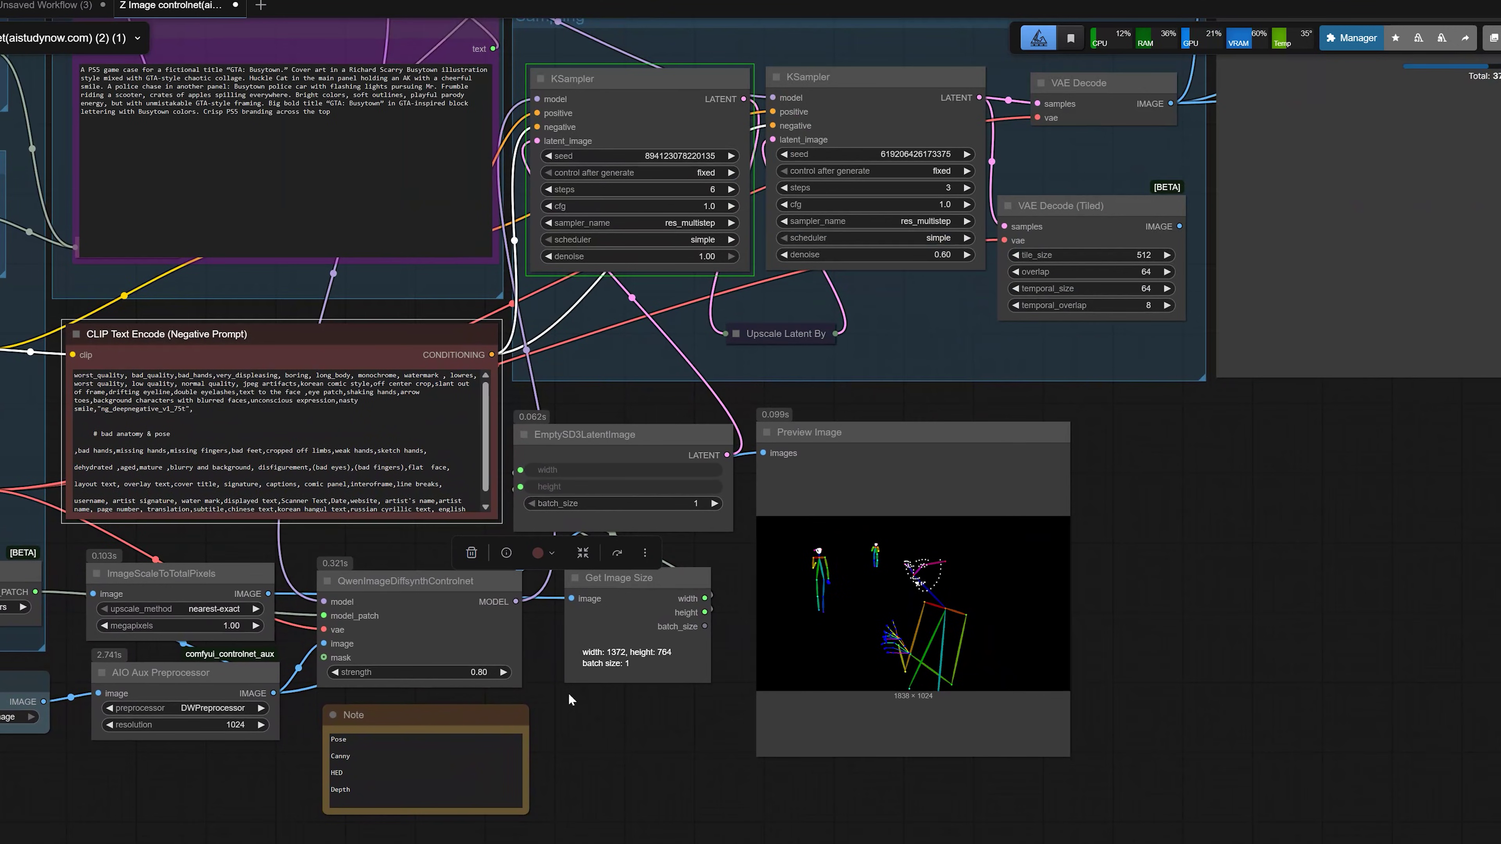
{"action": "left_click_drag", "start_coordinate": [545, 730], "coordinate": [461, 737]}
{"action": "scroll", "coordinate": [774, 655], "scroll_direction": "up", "scroll_amount": 1}
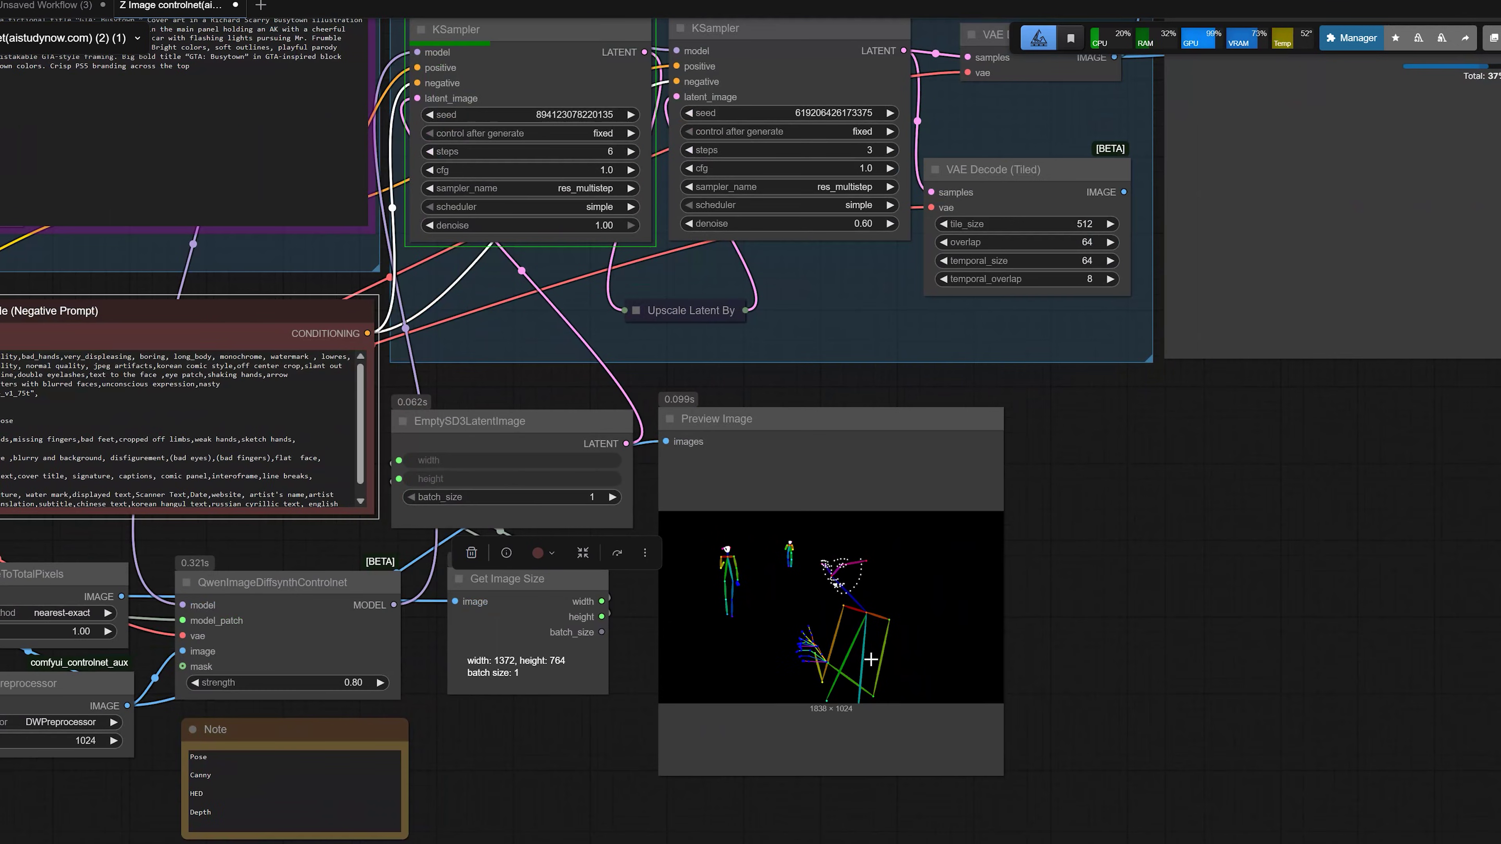
{"action": "scroll", "coordinate": [832, 648], "scroll_direction": "up", "scroll_amount": 1}
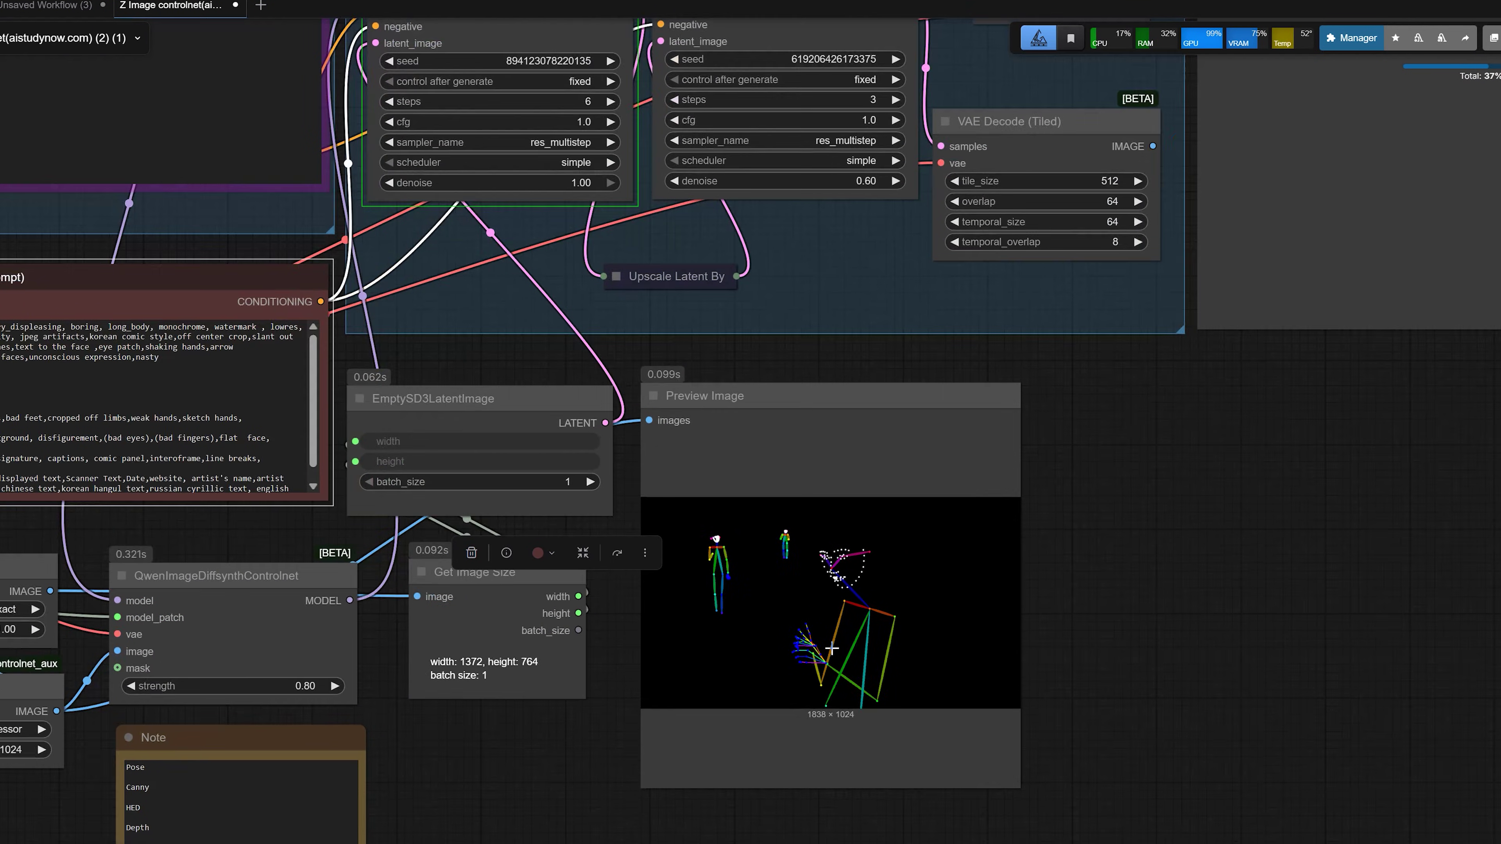
{"action": "scroll", "coordinate": [774, 662], "scroll_direction": "down", "scroll_amount": 3}
{"action": "scroll", "coordinate": [662, 714], "scroll_direction": "up", "scroll_amount": 1}
Step: Compare the source picture in the Load Image node with the pose skeleton in the lower Preview Image node
{"action": "left_click_drag", "start_coordinate": [663, 714], "coordinate": [1368, 658]}
{"action": "left_click_drag", "start_coordinate": [362, 697], "coordinate": [835, 759]}
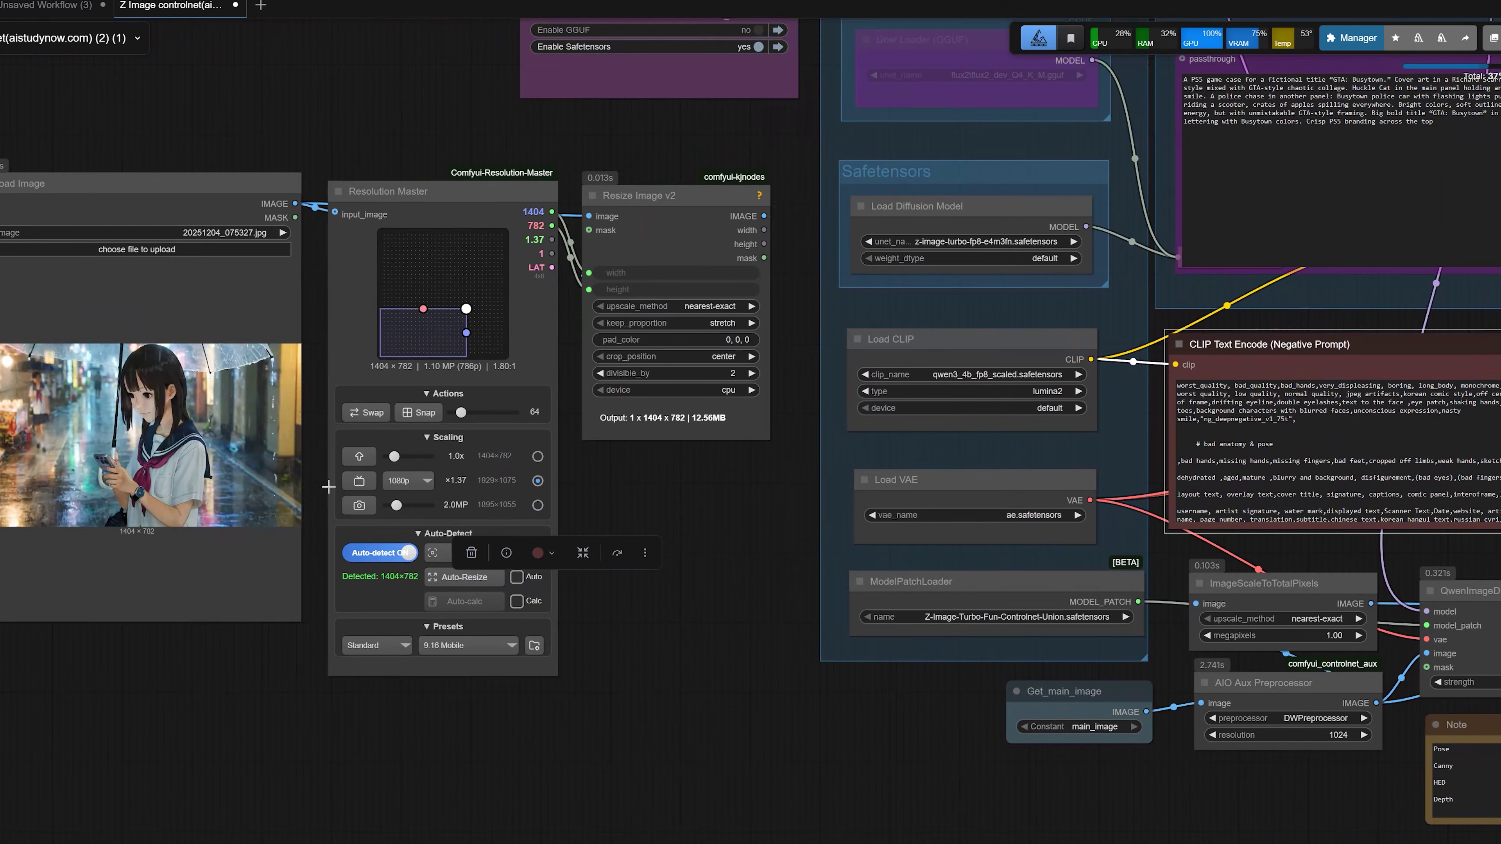
{"action": "left_click", "coordinate": [213, 456]}
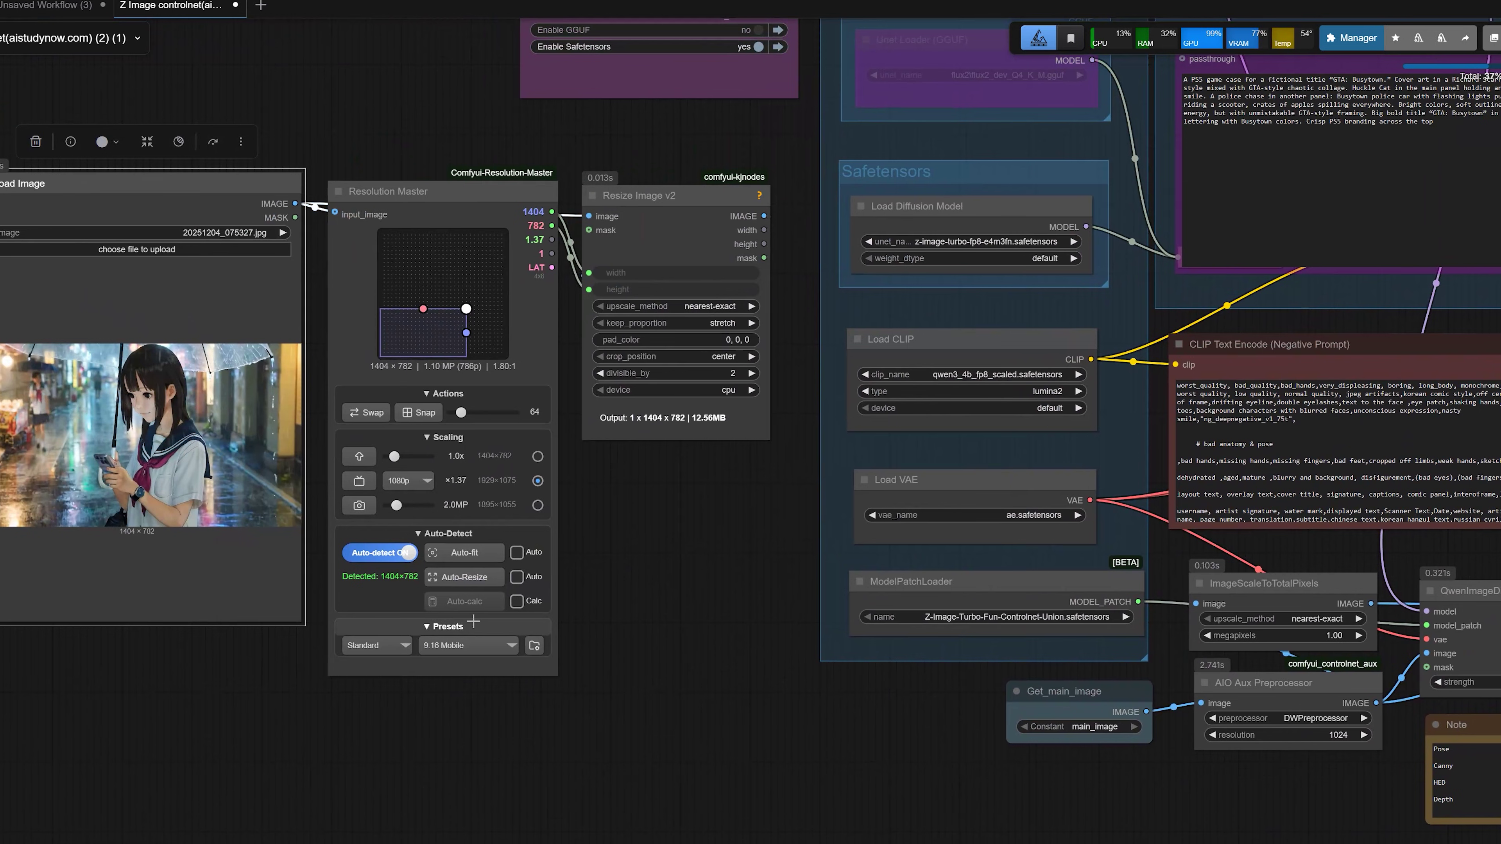
{"action": "scroll", "coordinate": [342, 600], "scroll_direction": "down", "scroll_amount": 3}
{"action": "left_click_drag", "start_coordinate": [827, 768], "coordinate": [383, 707]}
{"action": "left_click_drag", "start_coordinate": [1006, 717], "coordinate": [732, 731]}
{"action": "scroll", "coordinate": [872, 539], "scroll_direction": "up", "scroll_amount": 2}
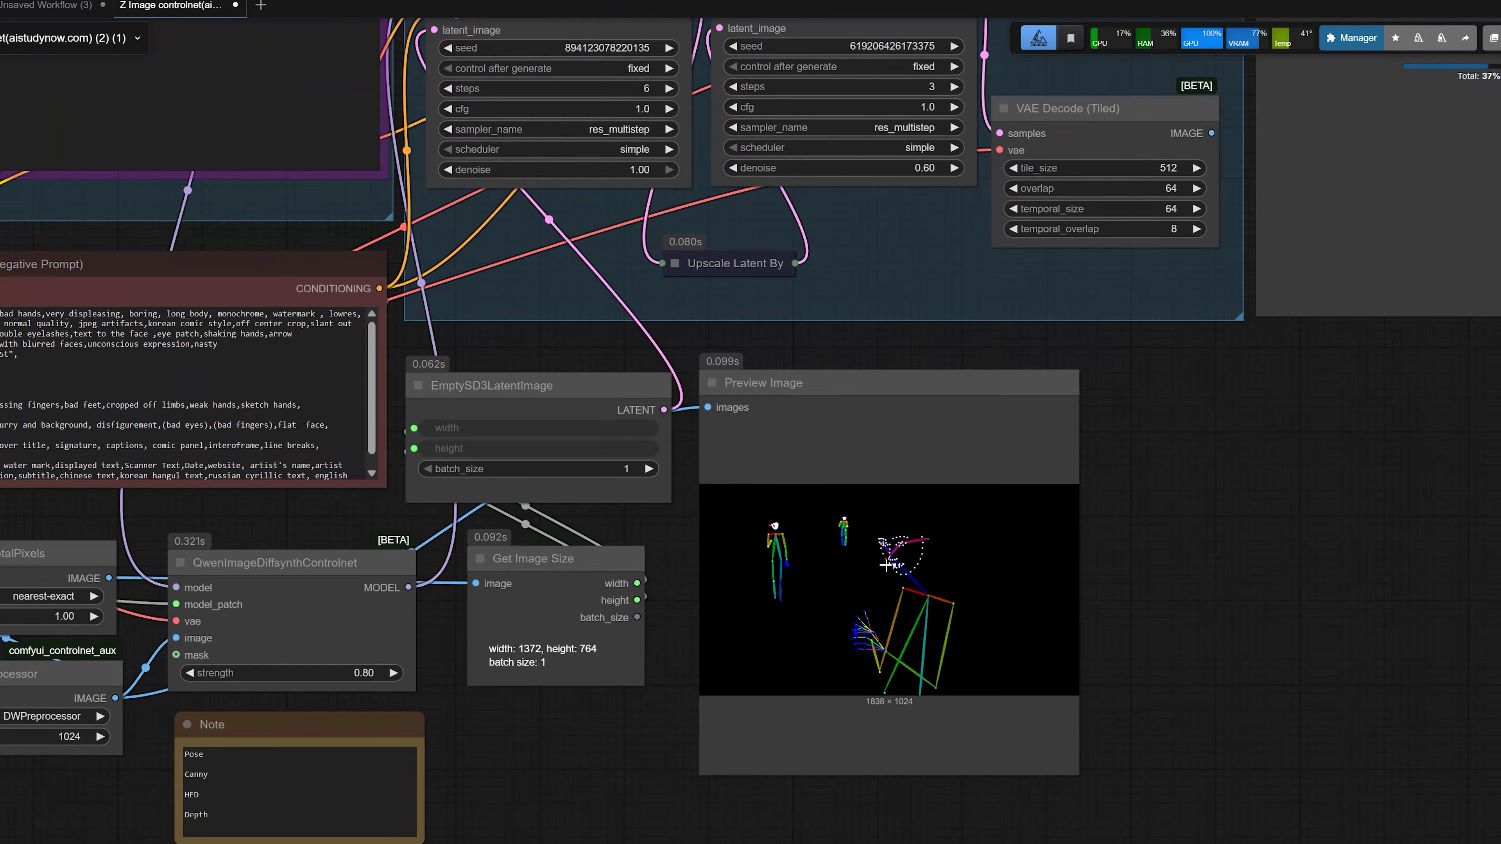
{"action": "scroll", "coordinate": [833, 534], "scroll_direction": "up", "scroll_amount": 2}
Step: Inspect the generated image in the Preview Image node fed by VAE Decode
{"action": "scroll", "coordinate": [982, 586], "scroll_direction": "down", "scroll_amount": 3}
{"action": "left_click_drag", "start_coordinate": [1057, 592], "coordinate": [718, 768]}
{"action": "scroll", "coordinate": [981, 405], "scroll_direction": "up", "scroll_amount": 4}
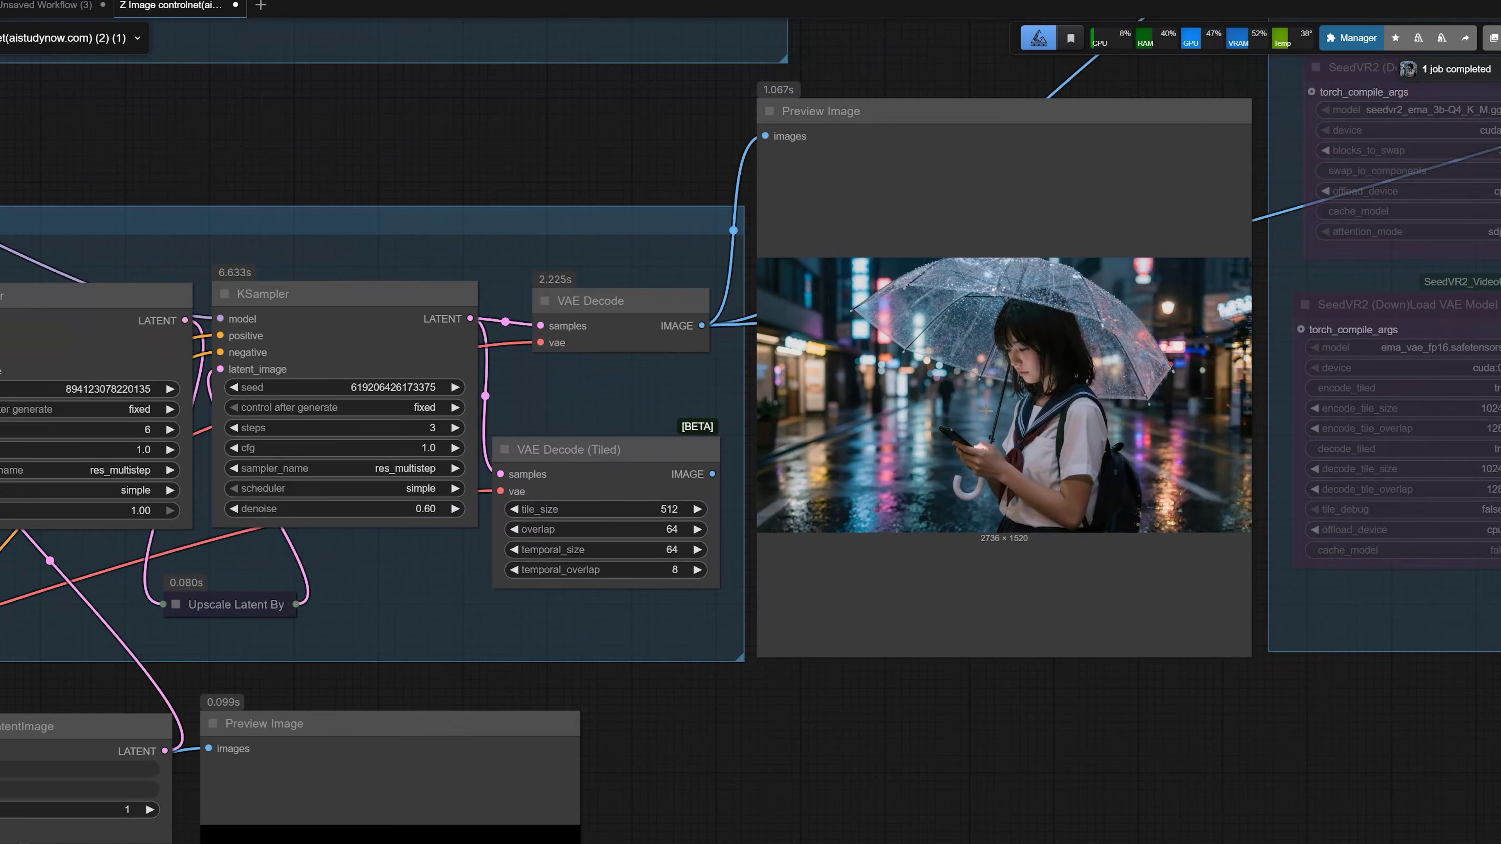
Step: Examine the details of the generated umbrella picture, zooming in on the figure and the wet street background
{"action": "scroll", "coordinate": [982, 406], "scroll_direction": "down", "scroll_amount": 1}
{"action": "scroll", "coordinate": [984, 409], "scroll_direction": "up", "scroll_amount": 3}
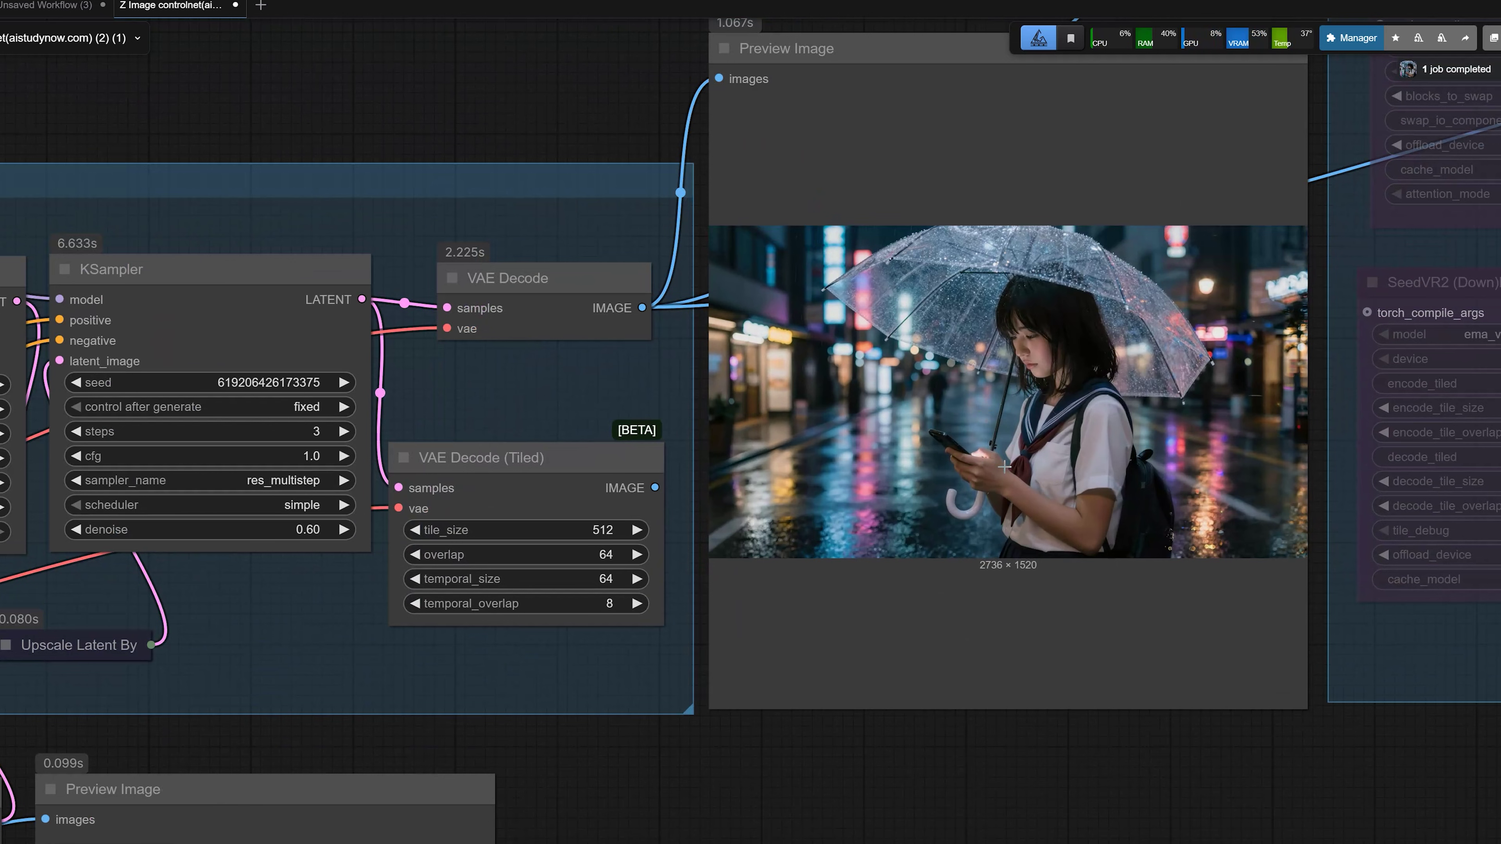
{"action": "left_click", "coordinate": [1035, 441]}
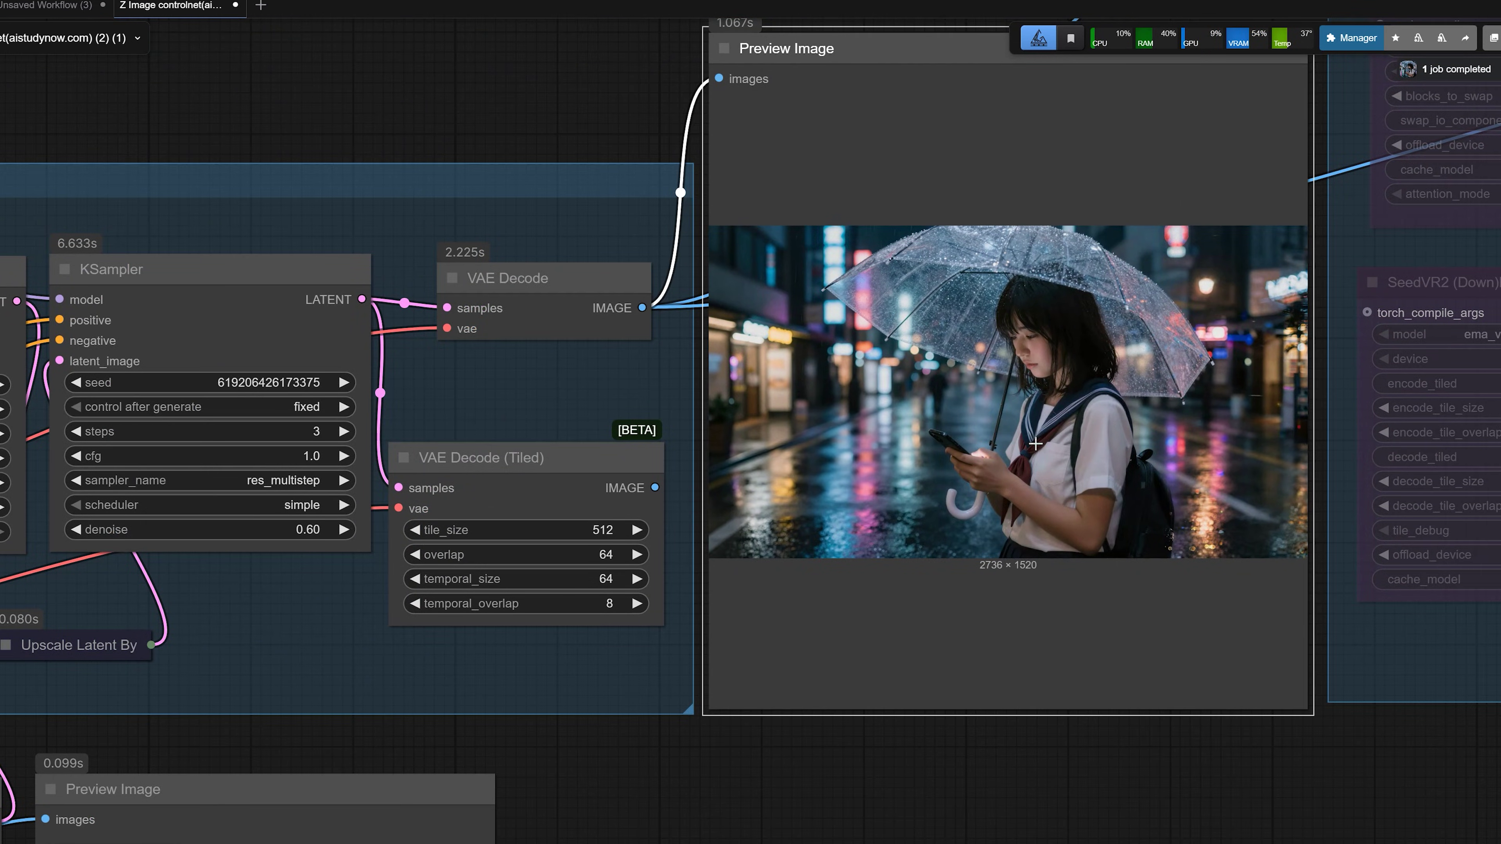
{"action": "scroll", "coordinate": [1034, 443], "scroll_direction": "down", "scroll_amount": 5}
{"action": "scroll", "coordinate": [1035, 443], "scroll_direction": "up", "scroll_amount": 3}
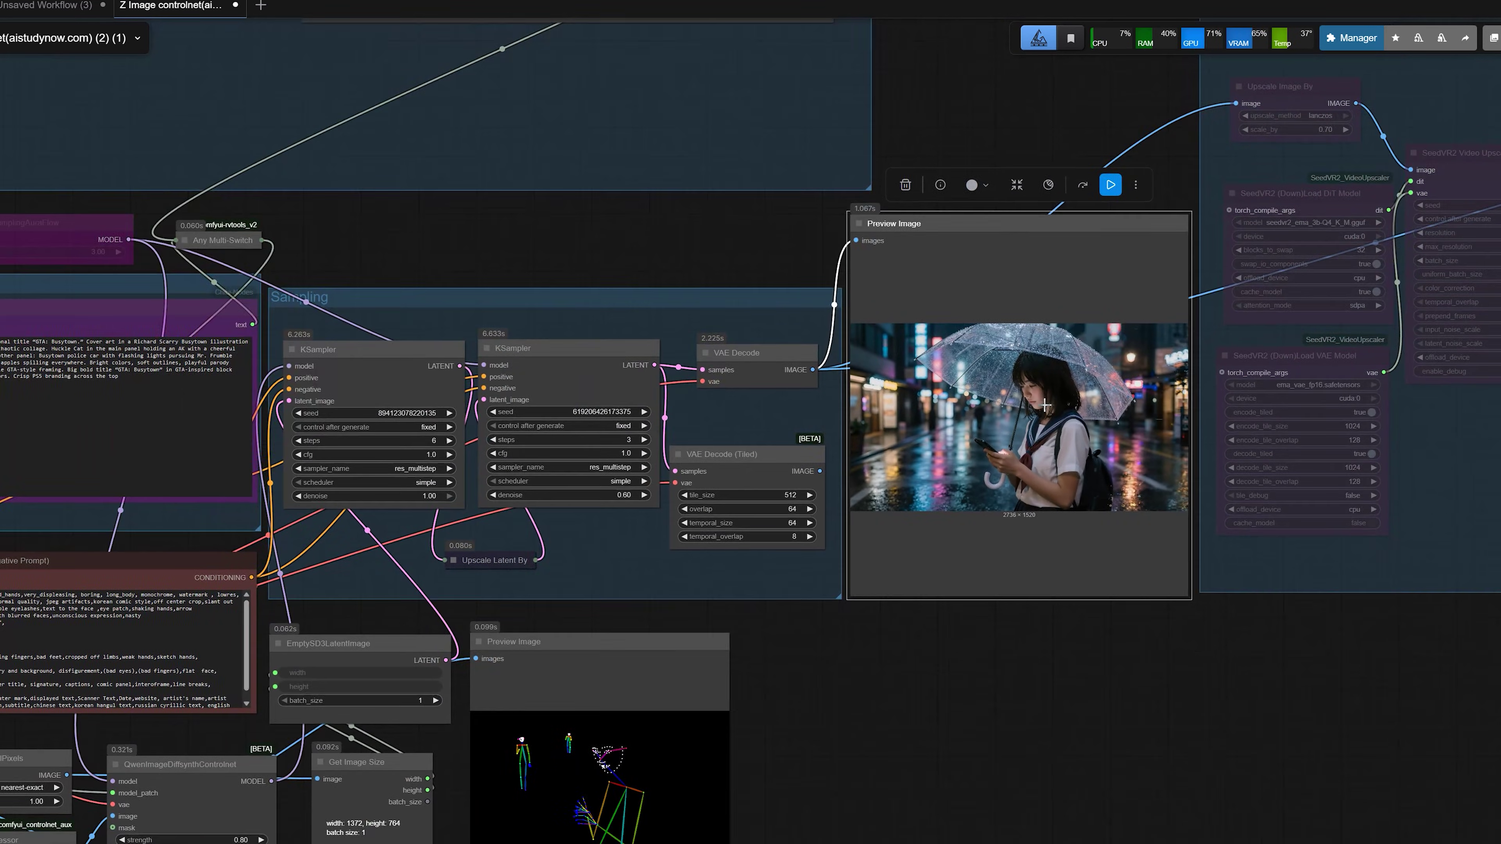
{"action": "scroll", "coordinate": [1045, 403], "scroll_direction": "up", "scroll_amount": 2}
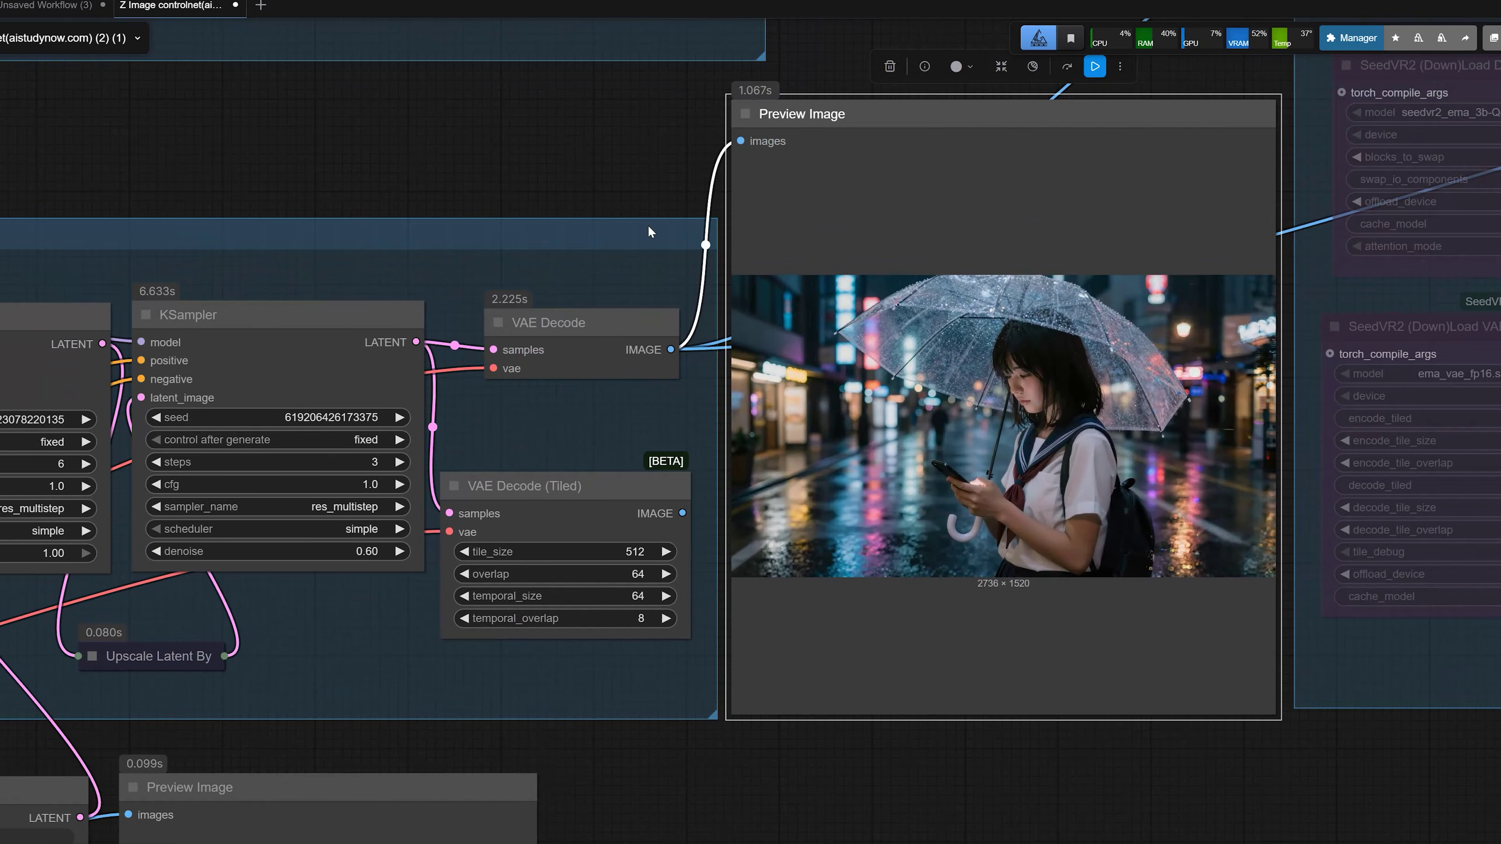
{"action": "left_click_drag", "start_coordinate": [613, 202], "coordinate": [253, 230]}
{"action": "scroll", "coordinate": [578, 411], "scroll_direction": "up", "scroll_amount": 3}
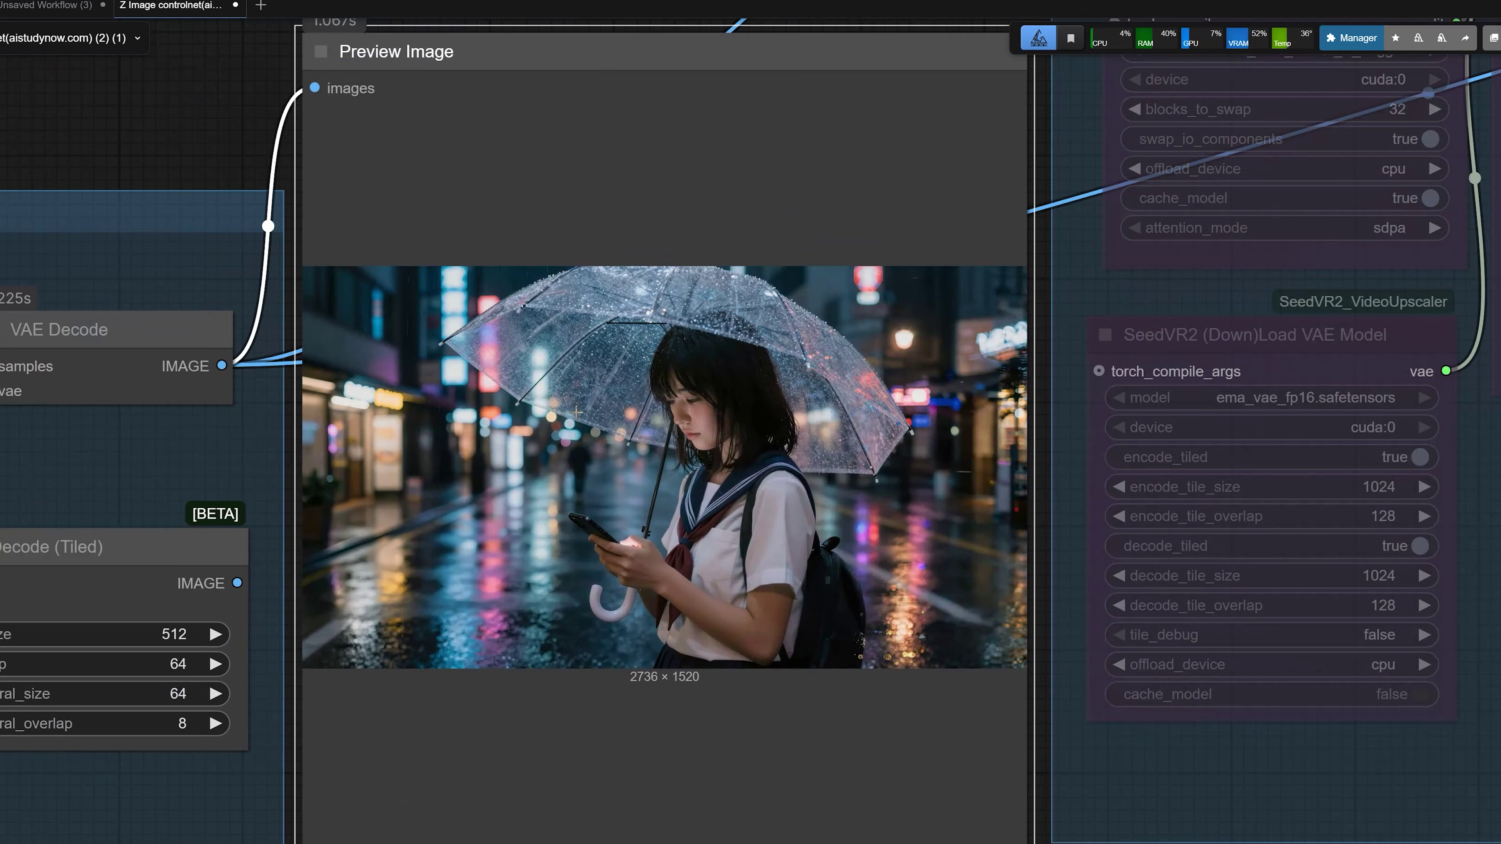
{"action": "scroll", "coordinate": [576, 411], "scroll_direction": "down", "scroll_amount": 2}
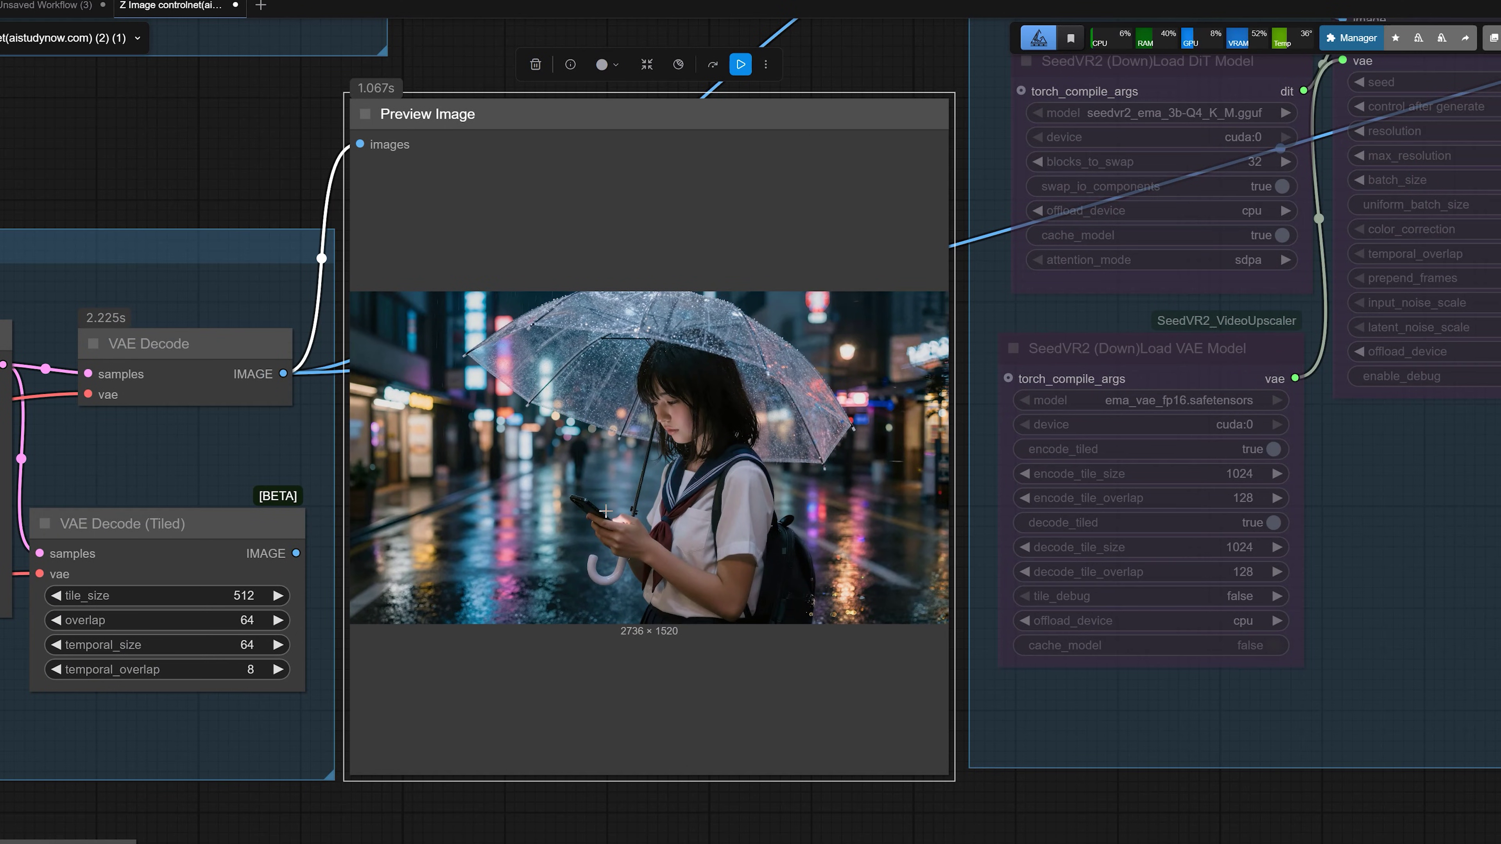
{"action": "scroll", "coordinate": [605, 510], "scroll_direction": "down", "scroll_amount": 4}
{"action": "scroll", "coordinate": [532, 503], "scroll_direction": "up", "scroll_amount": 4}
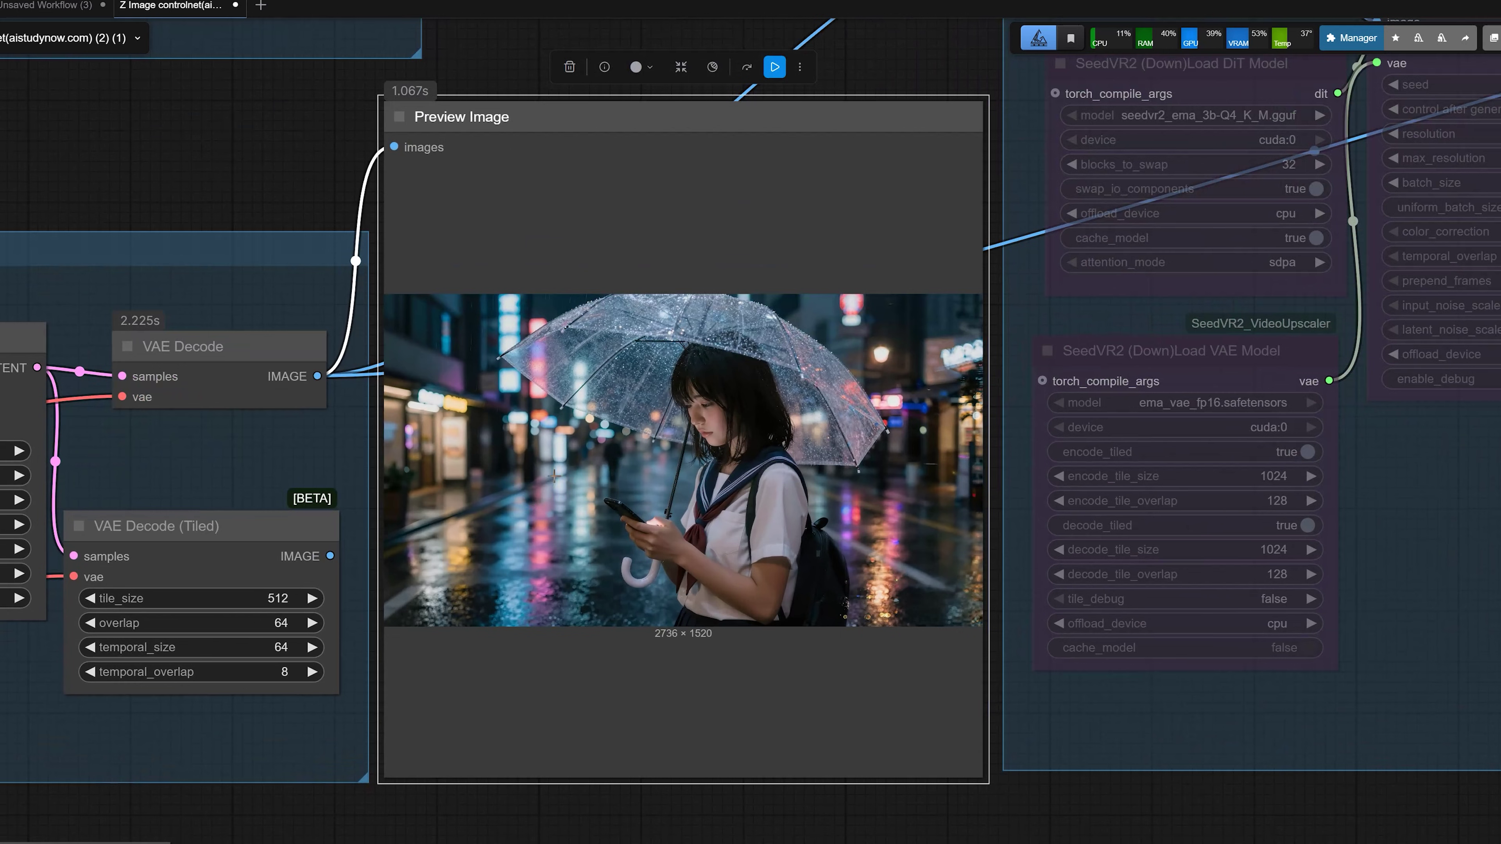
{"action": "scroll", "coordinate": [687, 557], "scroll_direction": "down", "scroll_amount": 7}
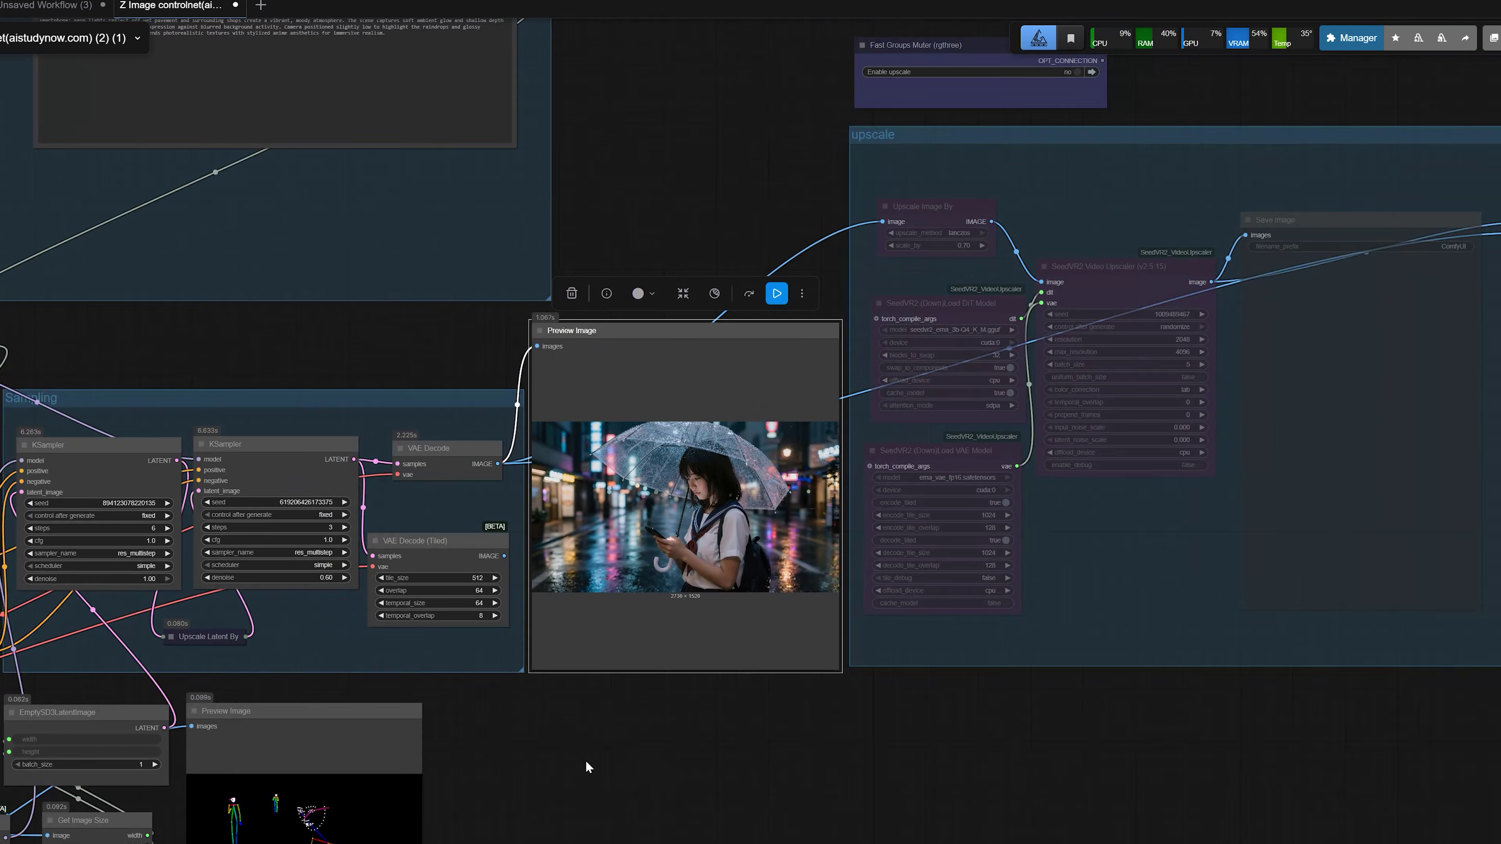
Step: Check the extracted pose skeleton again in the Preview Image node beside Get Image Size
{"action": "left_click_drag", "start_coordinate": [585, 760], "coordinate": [1205, 421]}
{"action": "scroll", "coordinate": [800, 525], "scroll_direction": "up", "scroll_amount": 2}
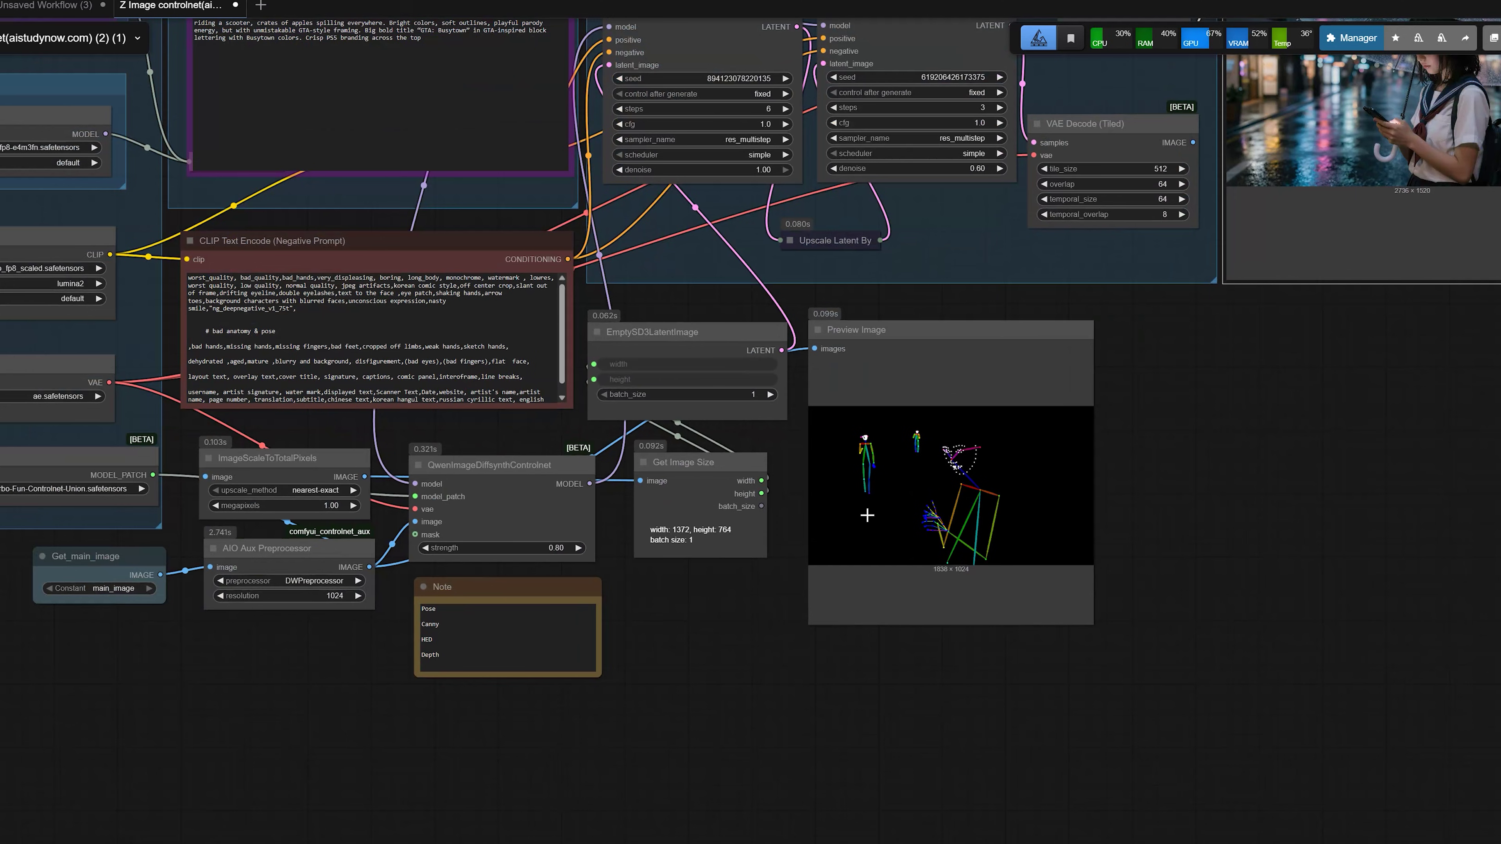
{"action": "scroll", "coordinate": [867, 515], "scroll_direction": "up", "scroll_amount": 2}
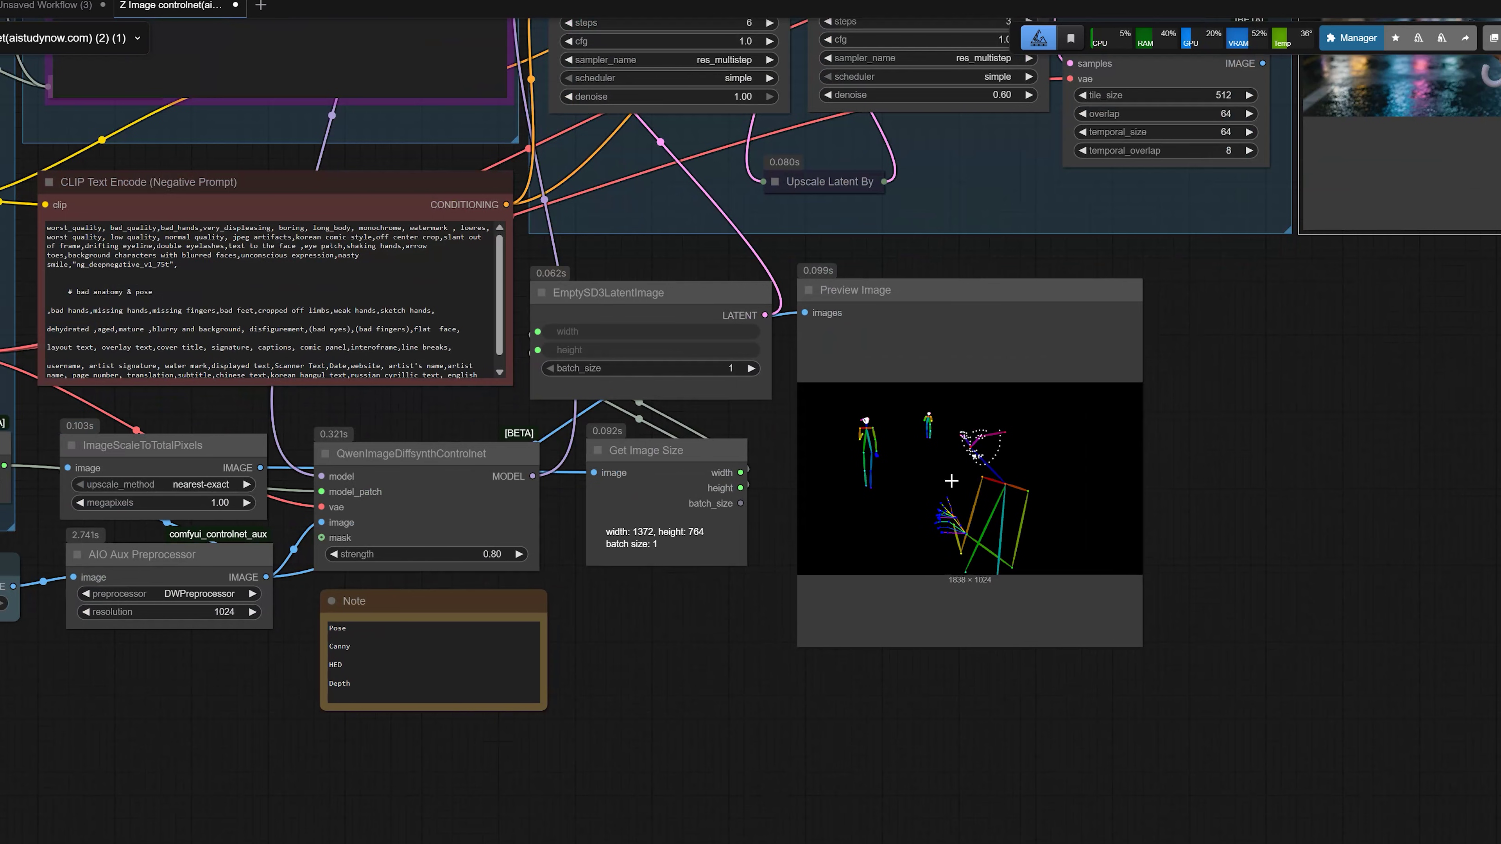
{"action": "scroll", "coordinate": [950, 482], "scroll_direction": "up", "scroll_amount": 3}
Step: Review the control types listed in the Note node, highlighting the Pose entry
{"action": "left_click_drag", "start_coordinate": [492, 681], "coordinate": [1205, 655]}
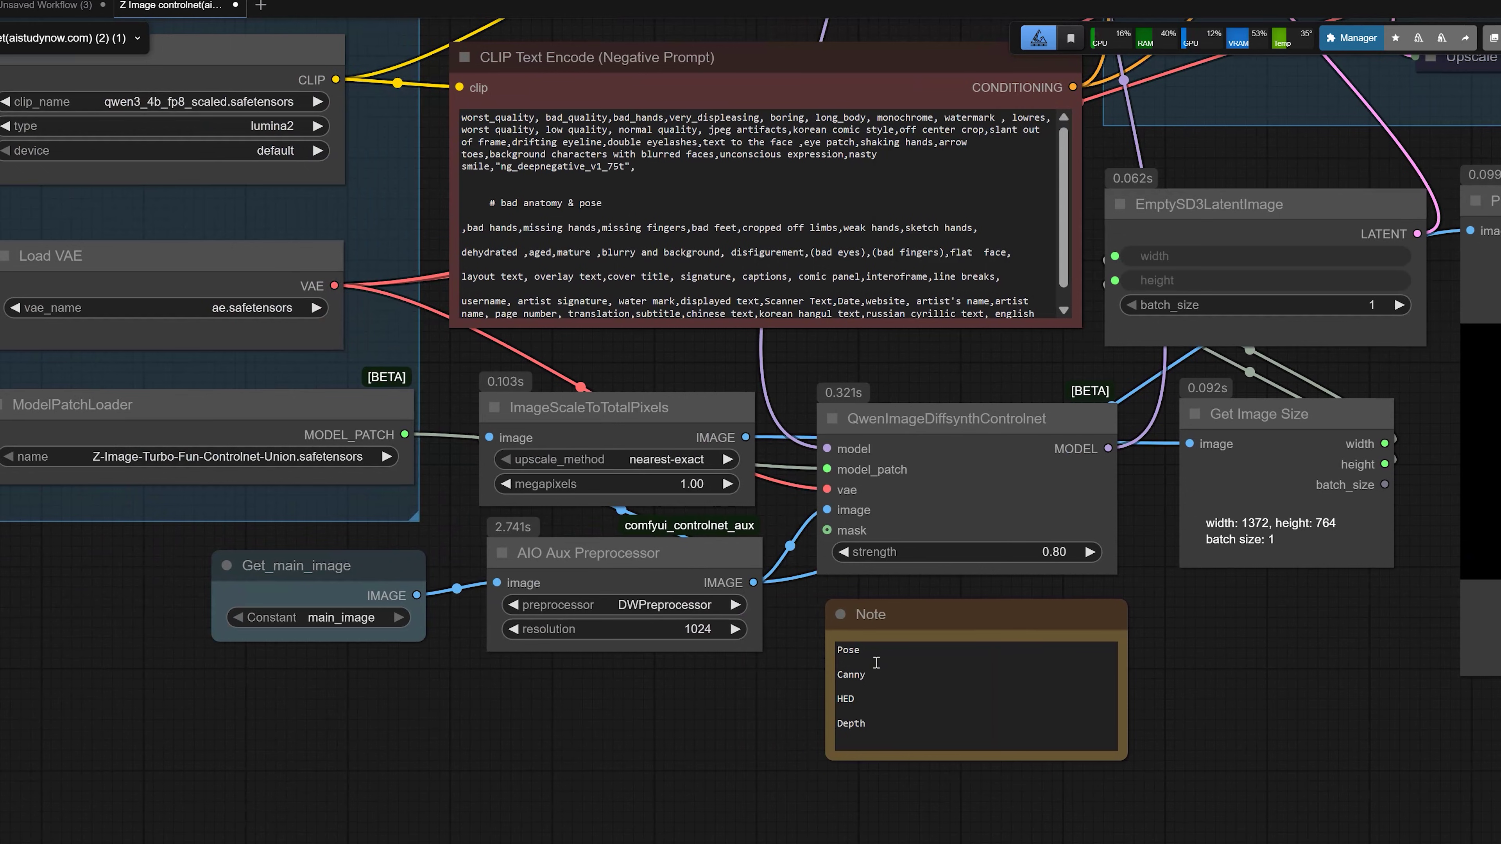
{"action": "left_click", "coordinate": [878, 650]}
{"action": "double_click", "coordinate": [838, 653]}
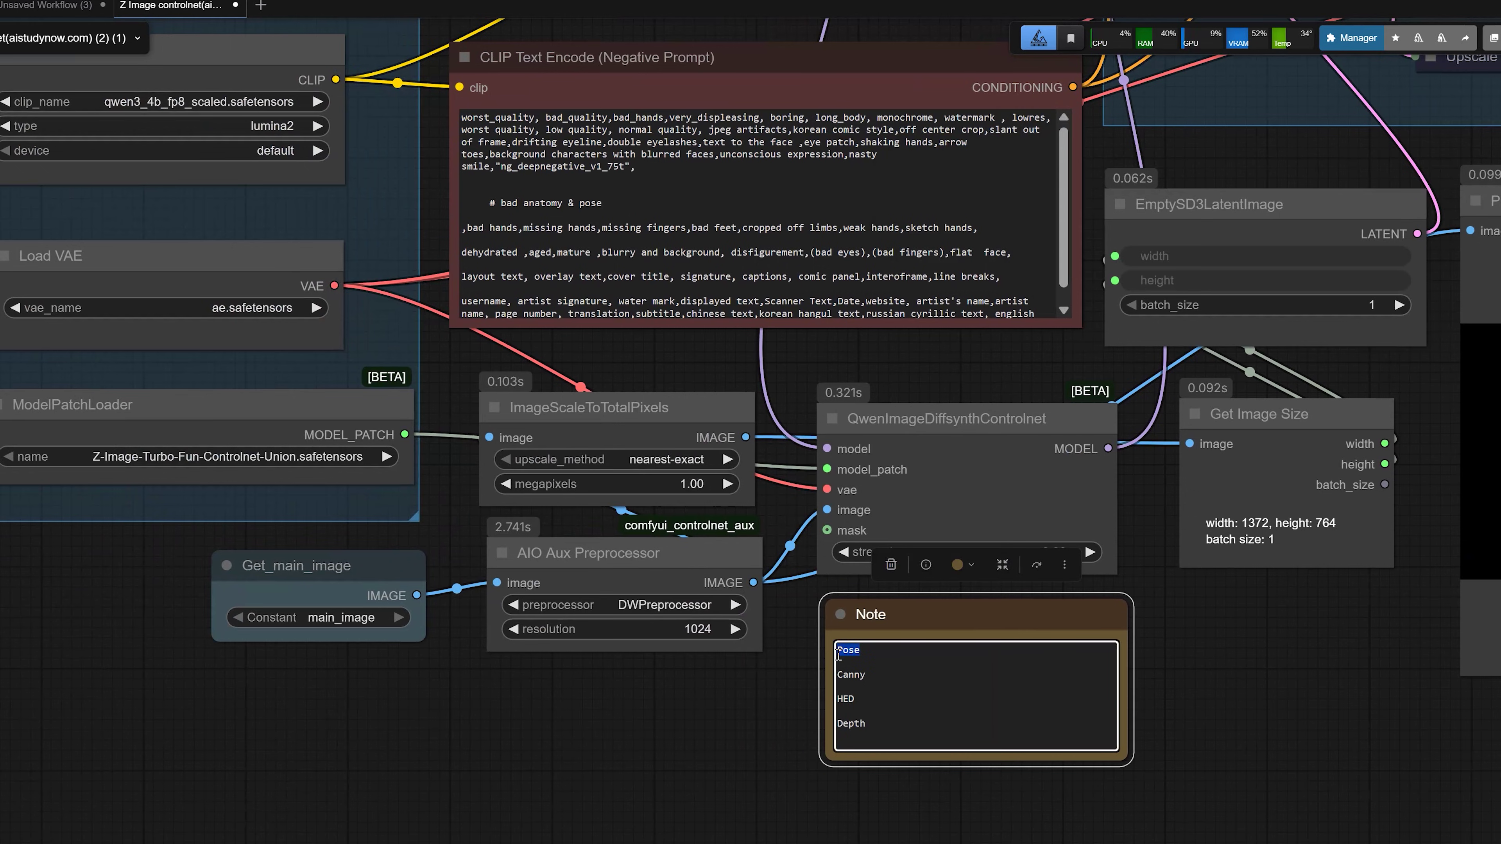
{"action": "left_click", "coordinate": [838, 653]}
Step: Set the AIO Aux Preprocessor node's preprocessor to DepthAnythingV2Preprocessor
{"action": "left_click", "coordinate": [673, 610]}
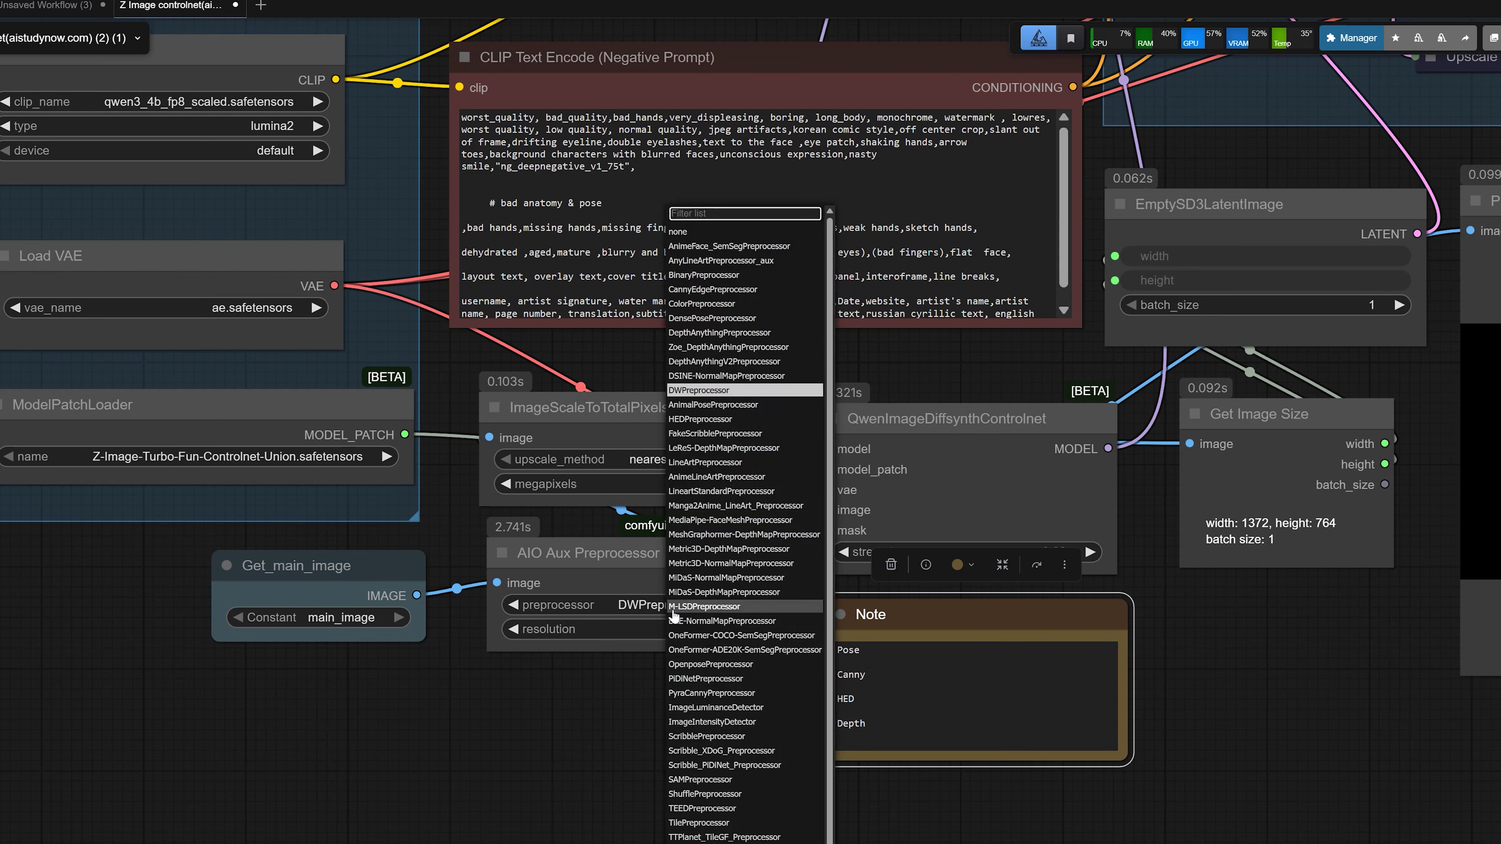
{"action": "type", "text": "de"}
{"action": "key", "text": "Down"}
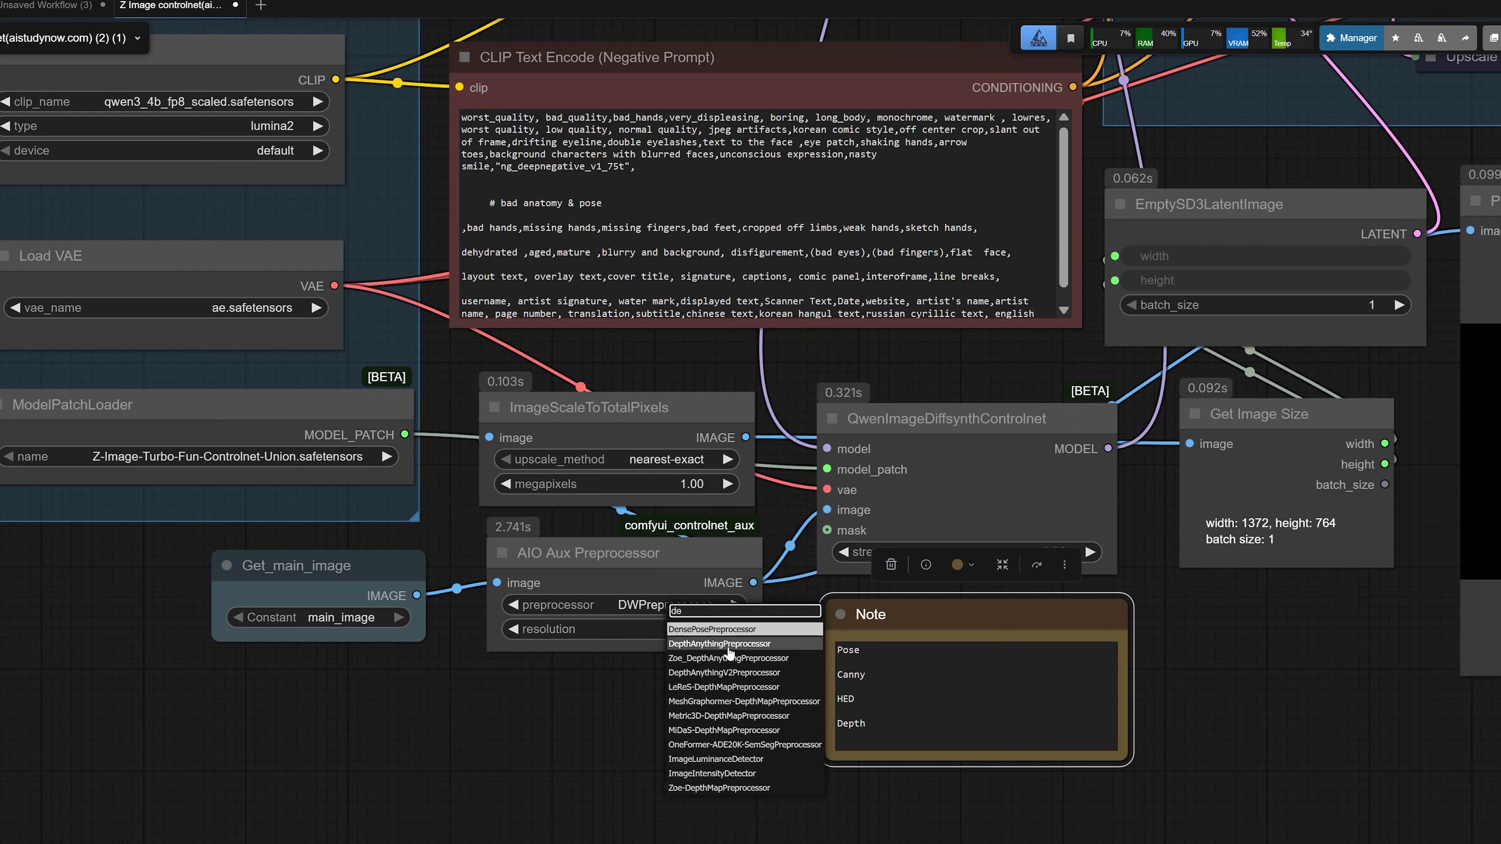
{"action": "key", "text": "Return"}
{"action": "left_click", "coordinate": [668, 614]}
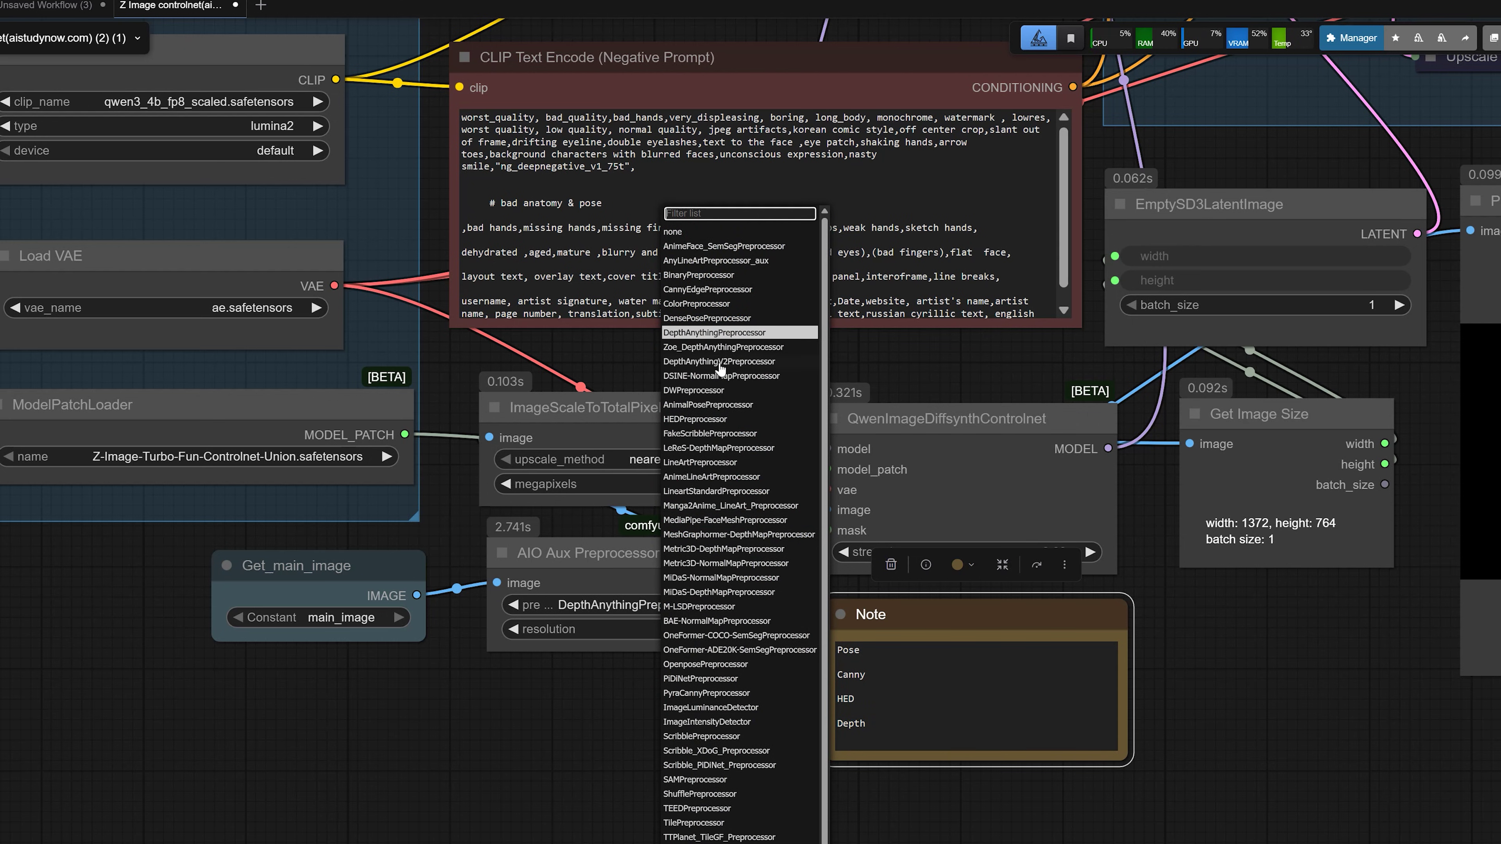
{"action": "left_click", "coordinate": [719, 362]}
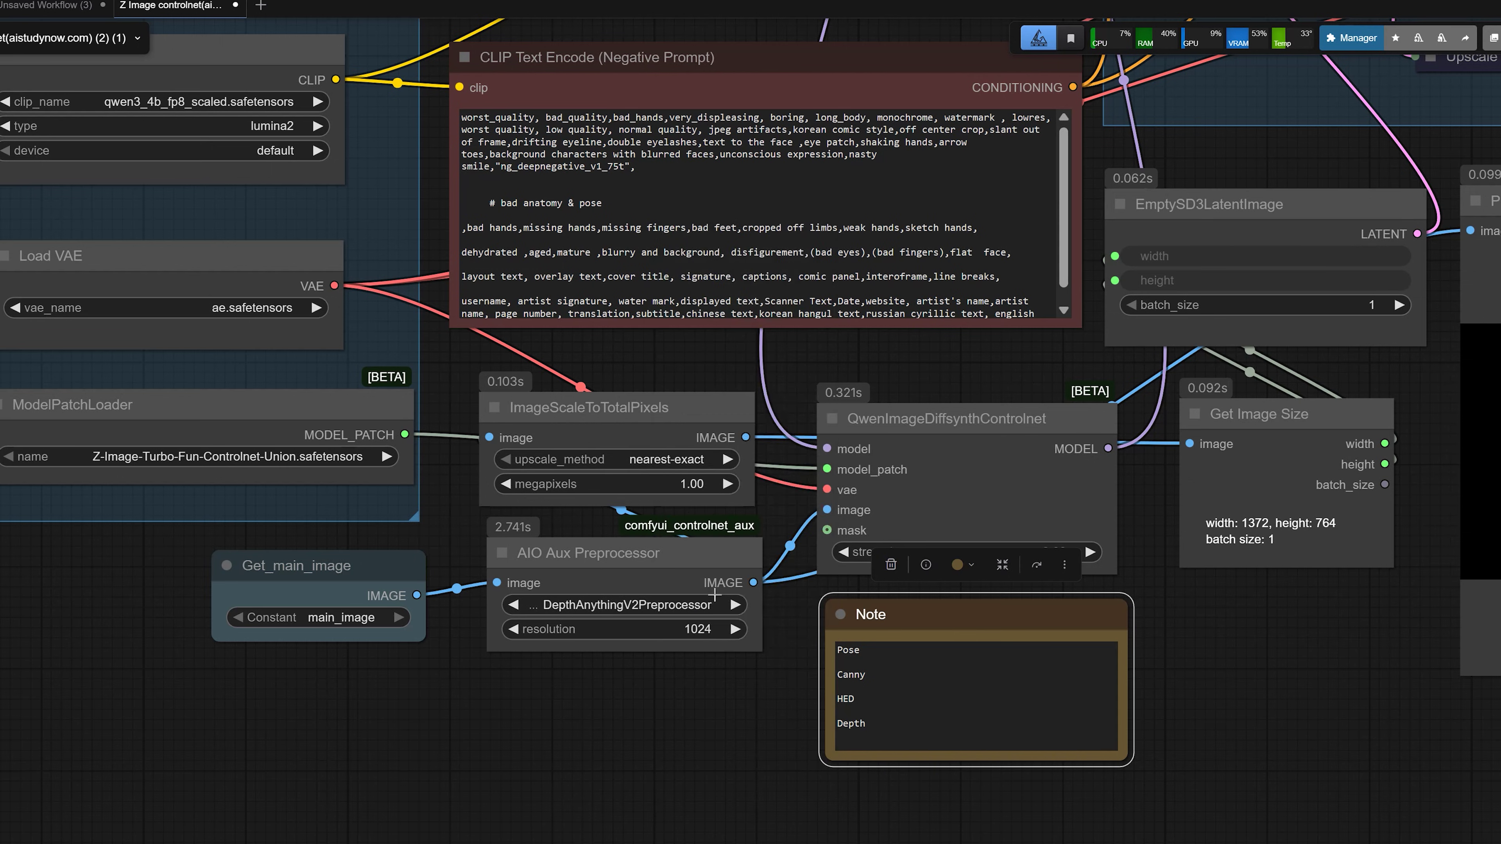
Step: Widen the AIO Aux Preprocessor node and shift it and the Get_main_image node away from the ControlNet node
{"action": "left_click_drag", "start_coordinate": [758, 649], "coordinate": [799, 648]}
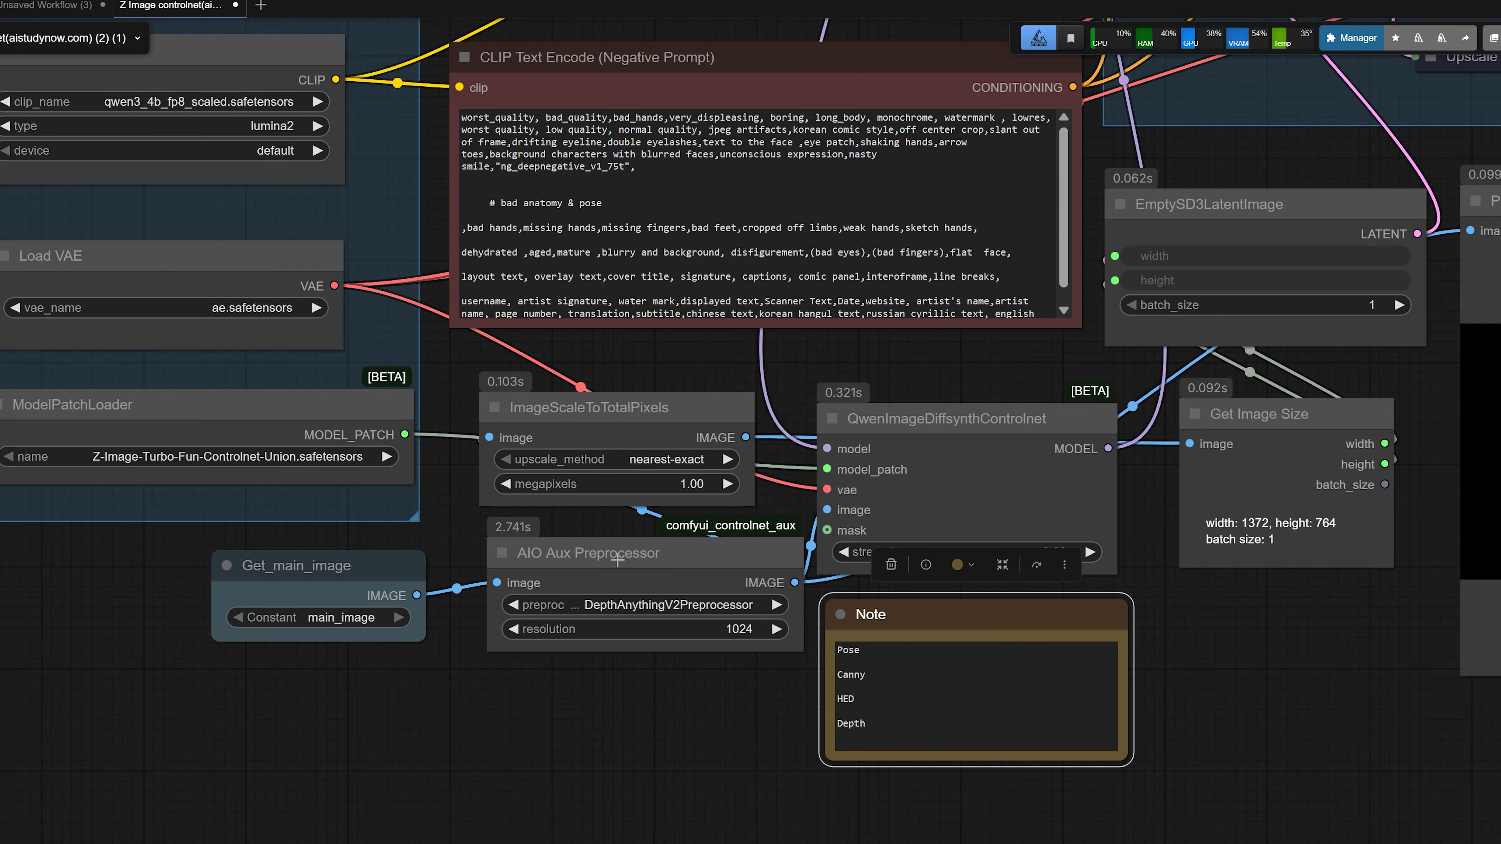
{"action": "left_click_drag", "start_coordinate": [627, 560], "coordinate": [601, 561]}
{"action": "left_click_drag", "start_coordinate": [339, 570], "coordinate": [270, 569]}
{"action": "left_click_drag", "start_coordinate": [514, 560], "coordinate": [494, 561]}
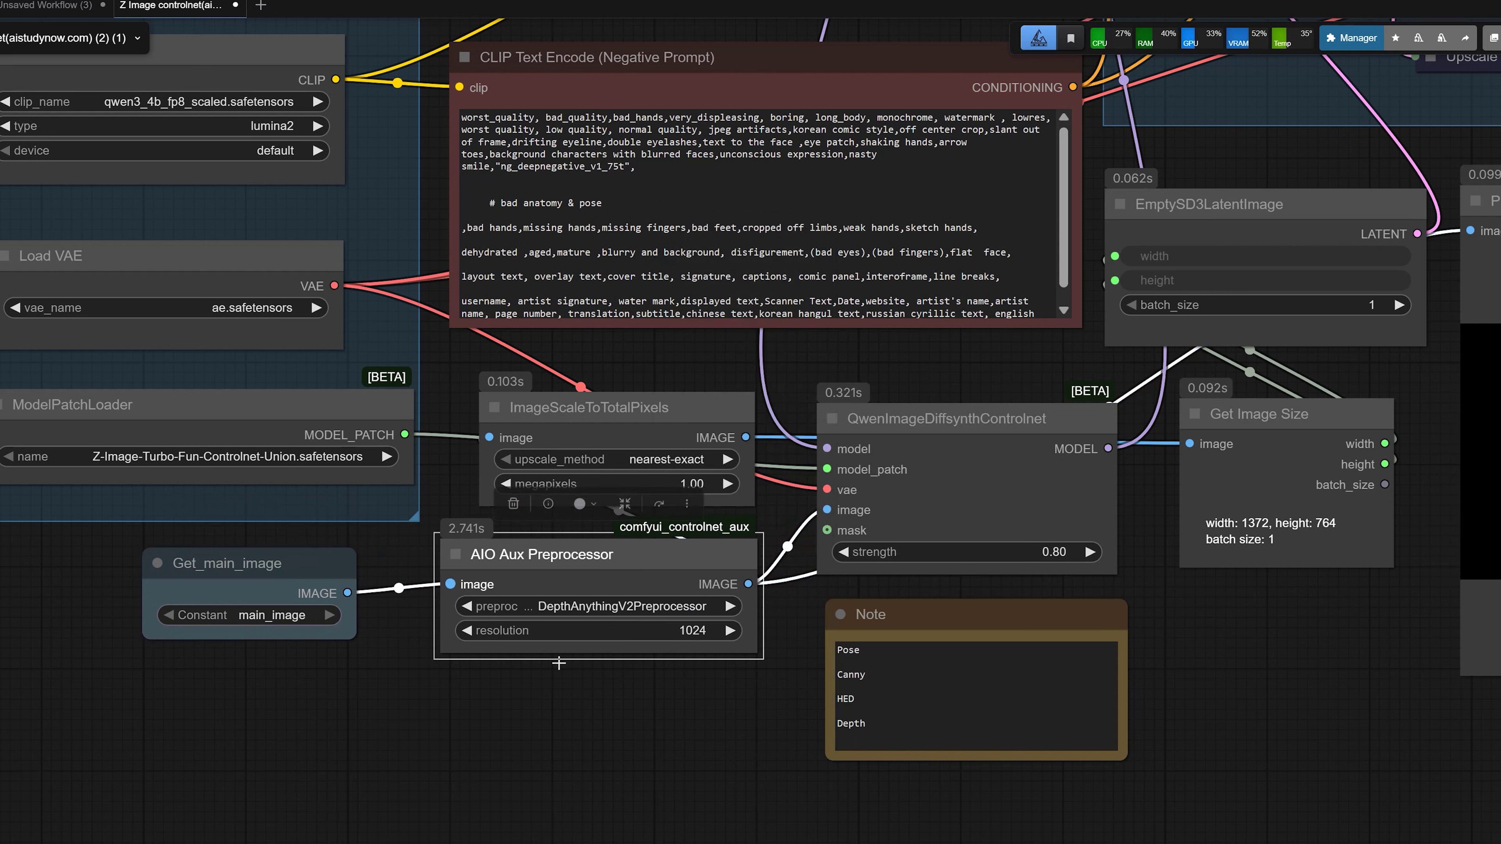
Step: Check the source picture and the Resolution Master and Resize Image v2 settings ahead of the depth run
{"action": "scroll", "coordinate": [154, 678], "scroll_direction": "down", "scroll_amount": 2}
{"action": "left_click_drag", "start_coordinate": [154, 679], "coordinate": [268, 748]}
{"action": "scroll", "coordinate": [268, 710], "scroll_direction": "down", "scroll_amount": 2}
{"action": "left_click_drag", "start_coordinate": [35, 485], "coordinate": [585, 649]}
{"action": "scroll", "coordinate": [409, 657], "scroll_direction": "down", "scroll_amount": 2}
{"action": "left_click_drag", "start_coordinate": [374, 630], "coordinate": [370, 629]}
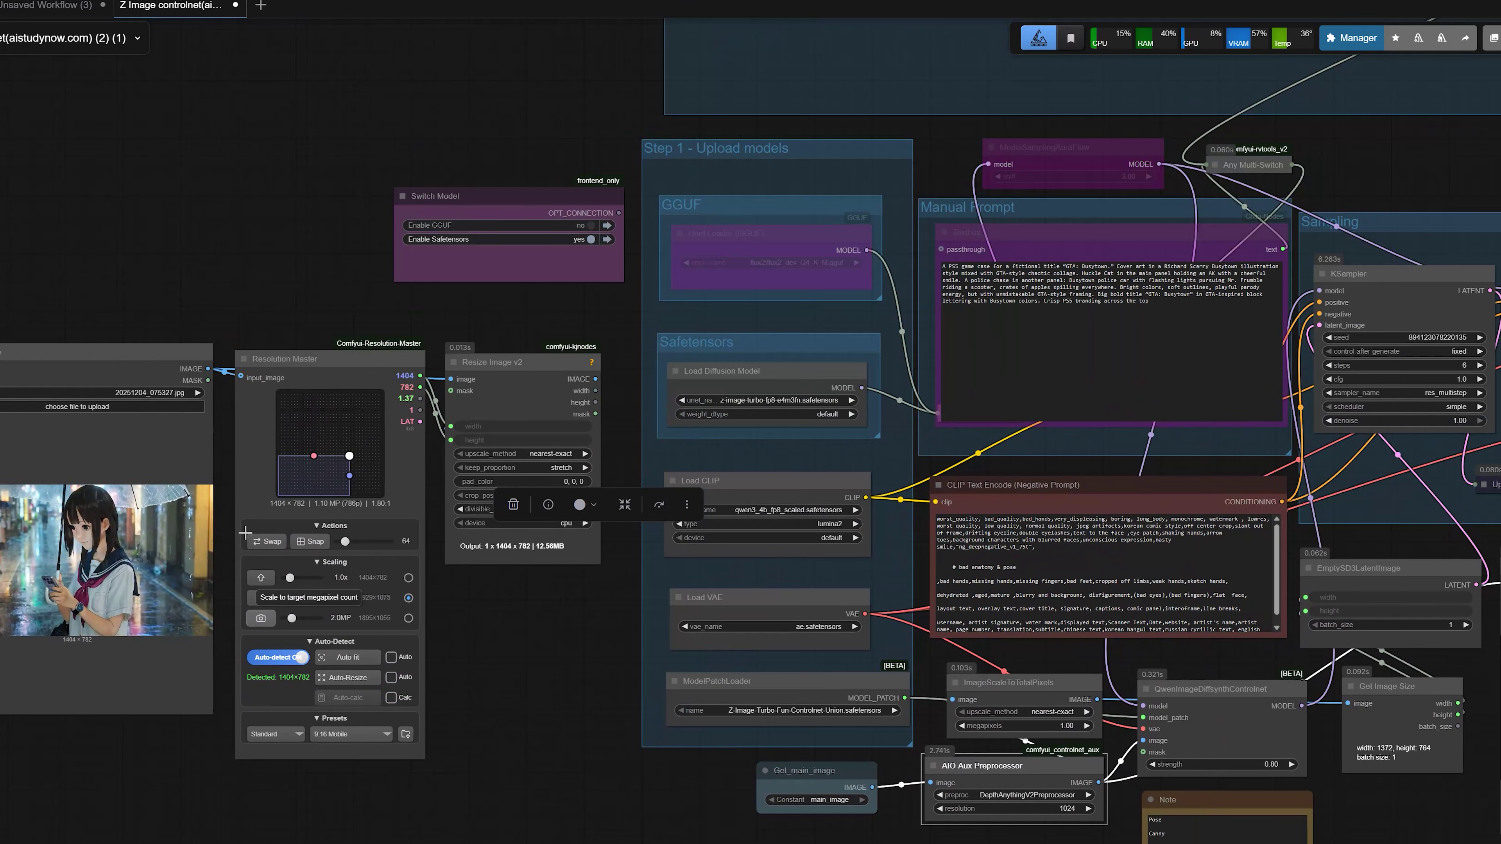
{"action": "scroll", "coordinate": [172, 532], "scroll_direction": "up", "scroll_amount": 2}
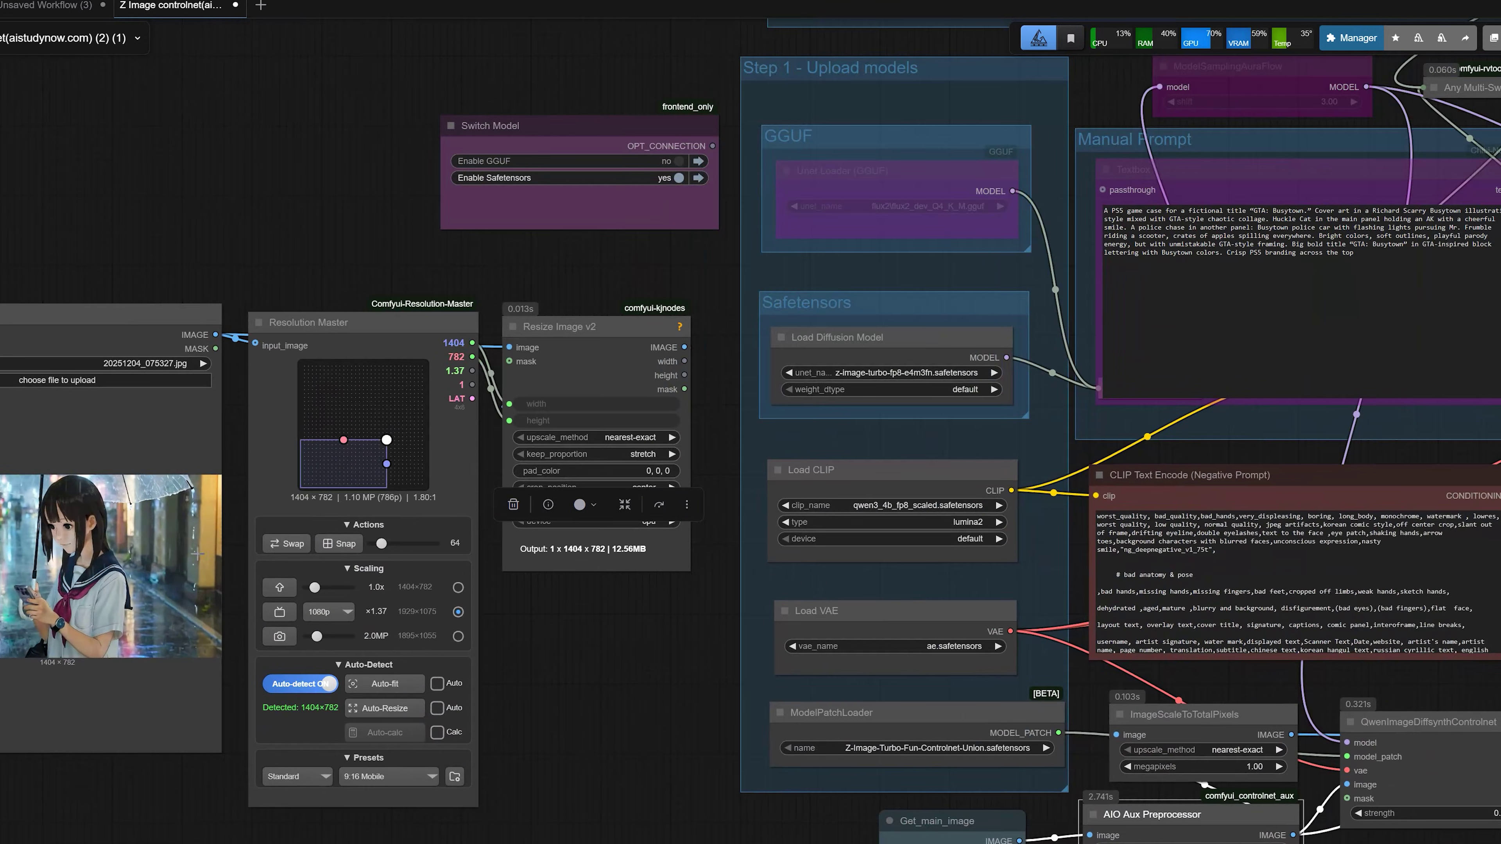
{"action": "scroll", "coordinate": [543, 670], "scroll_direction": "up", "scroll_amount": 1}
{"action": "left_click_drag", "start_coordinate": [542, 670], "coordinate": [175, 634]}
{"action": "scroll", "coordinate": [177, 639], "scroll_direction": "down", "scroll_amount": 3}
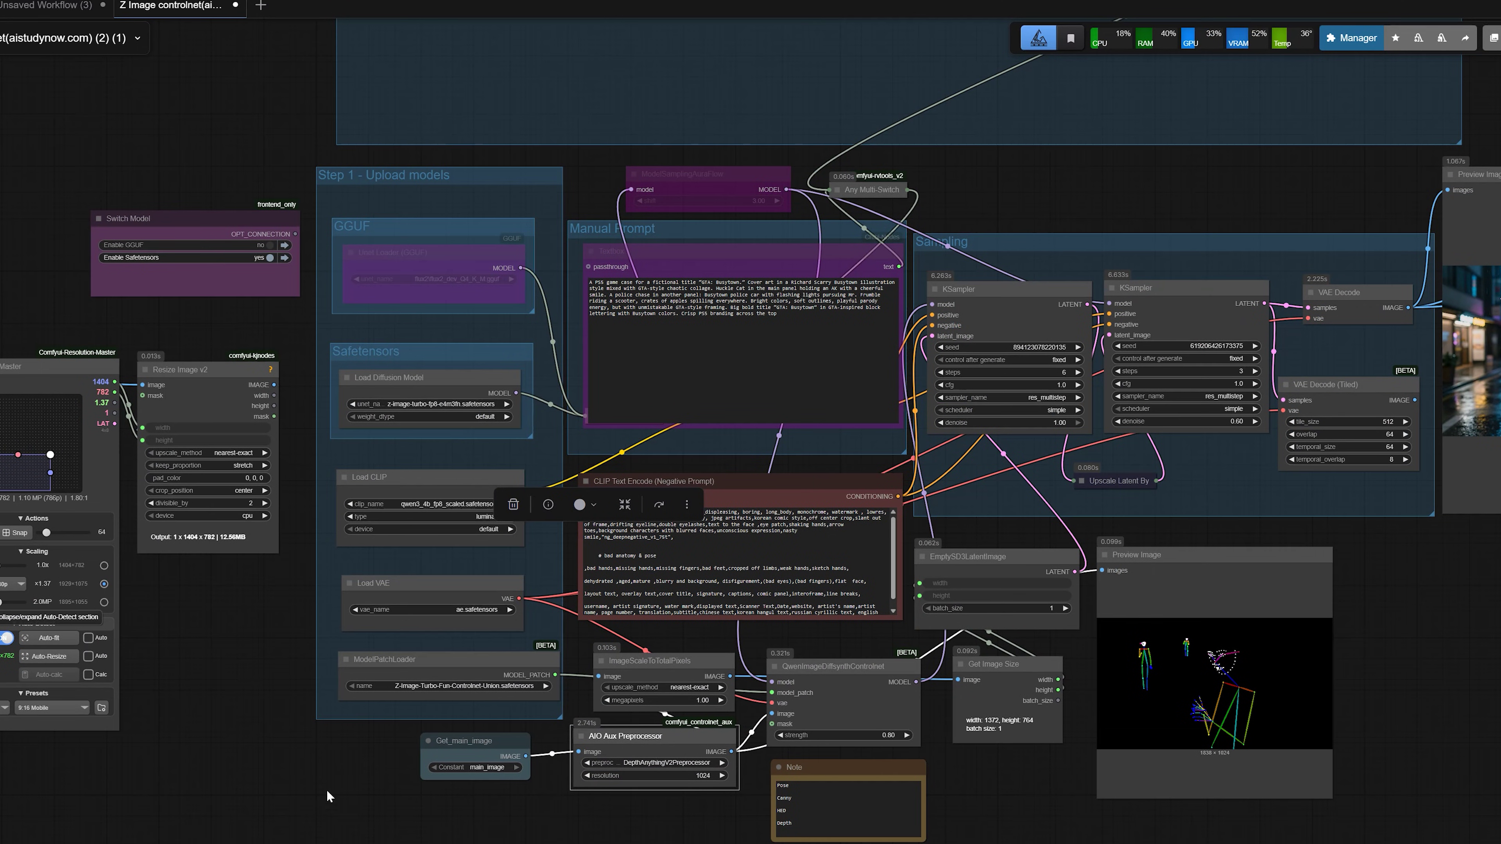
Step: Run the workflow with the depth preprocessor and follow its progress at the AIO Aux Preprocessor node
{"action": "left_click_drag", "start_coordinate": [237, 700], "coordinate": [38, 683]}
{"action": "scroll", "coordinate": [530, 803], "scroll_direction": "up", "scroll_amount": 5}
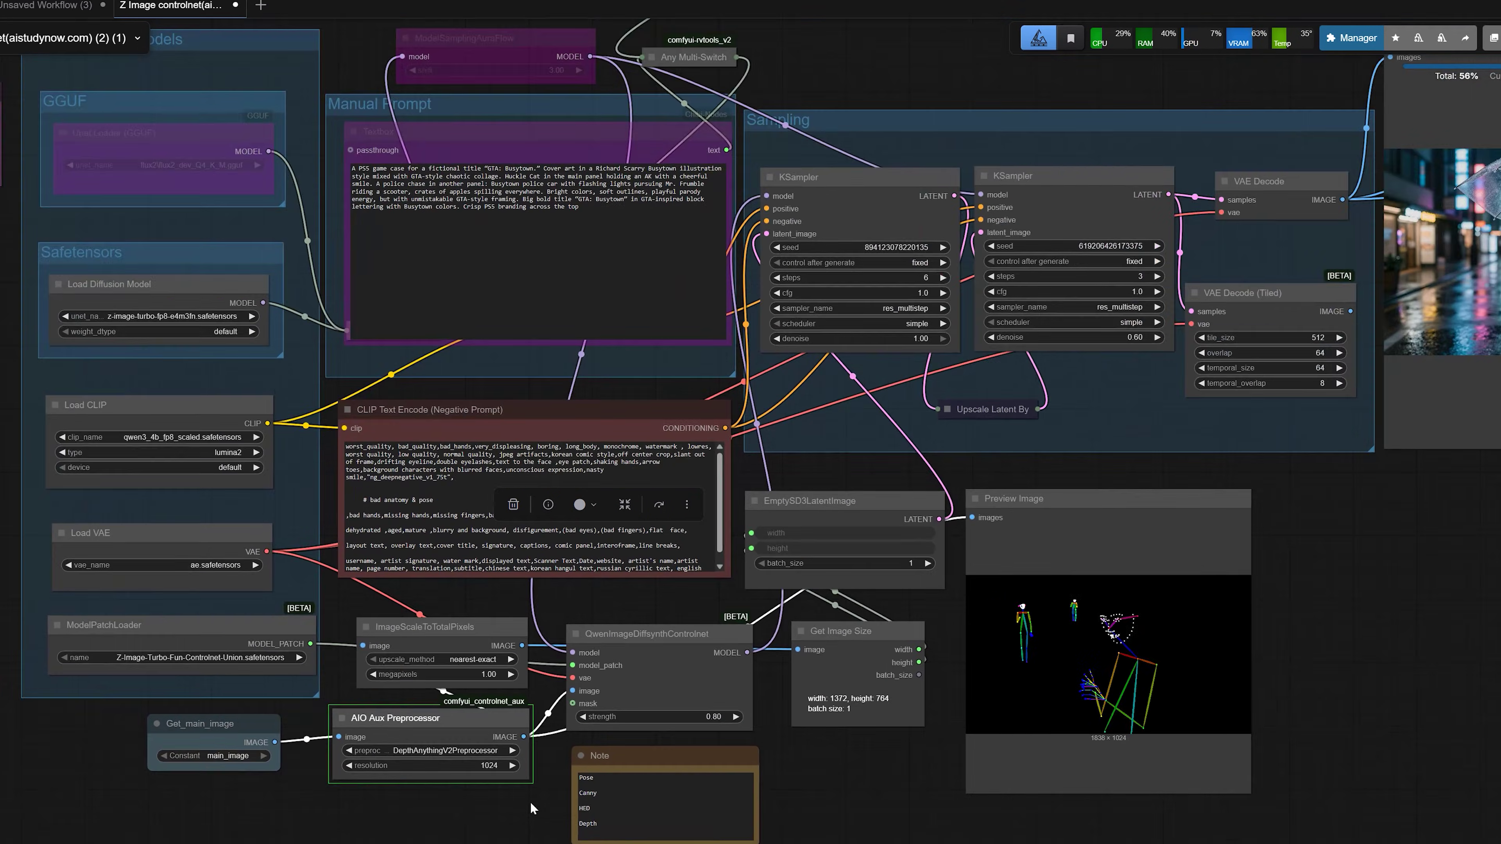
{"action": "left_click_drag", "start_coordinate": [530, 802], "coordinate": [422, 655]}
{"action": "scroll", "coordinate": [483, 593], "scroll_direction": "up", "scroll_amount": 1}
{"action": "scroll", "coordinate": [507, 596], "scroll_direction": "down", "scroll_amount": 1}
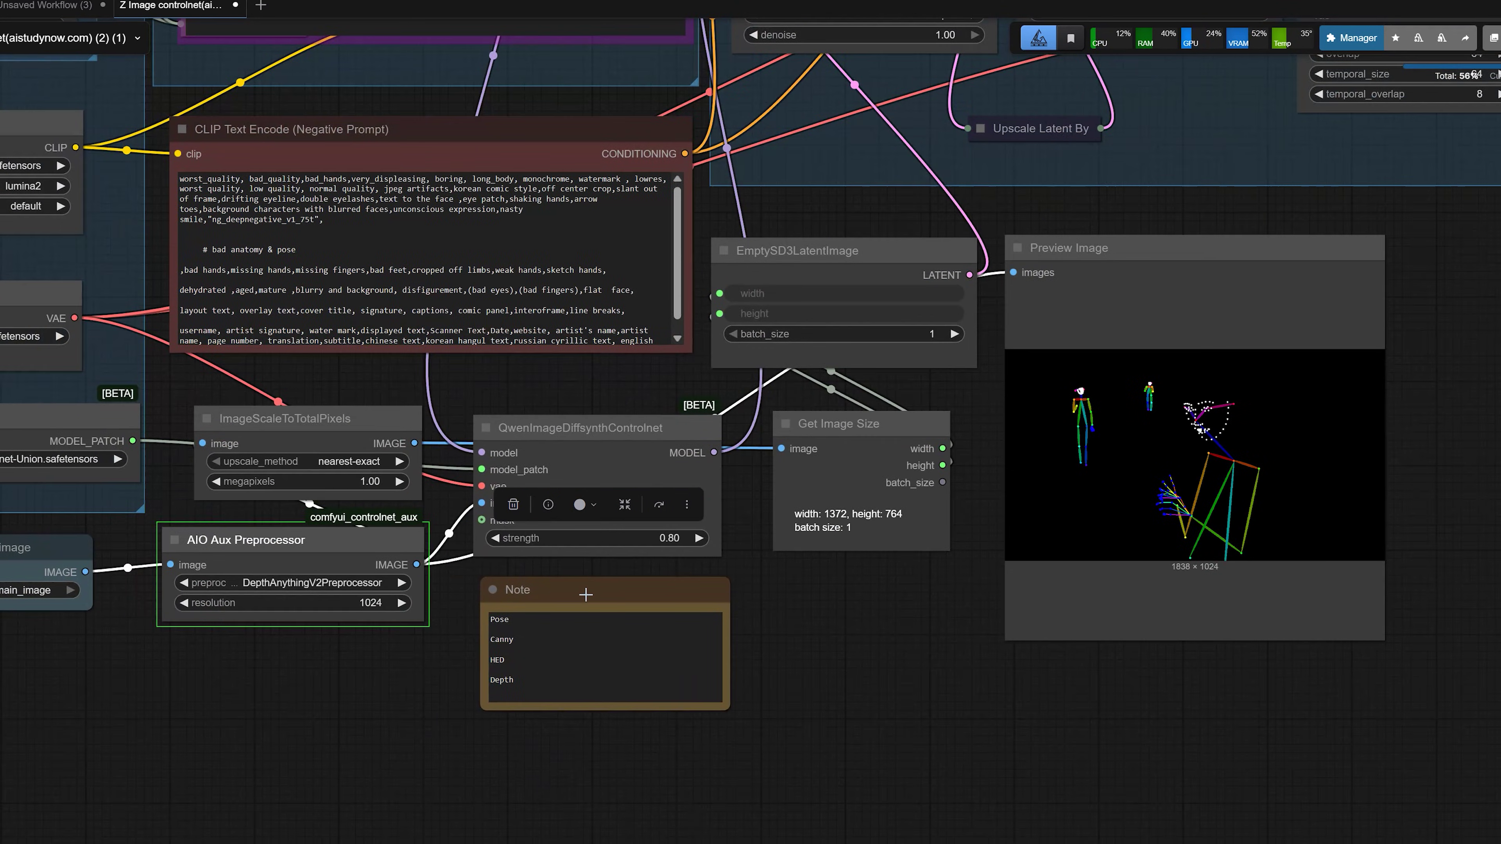
{"action": "left_click", "coordinate": [582, 595]}
{"action": "scroll", "coordinate": [553, 598], "scroll_direction": "up", "scroll_amount": 2}
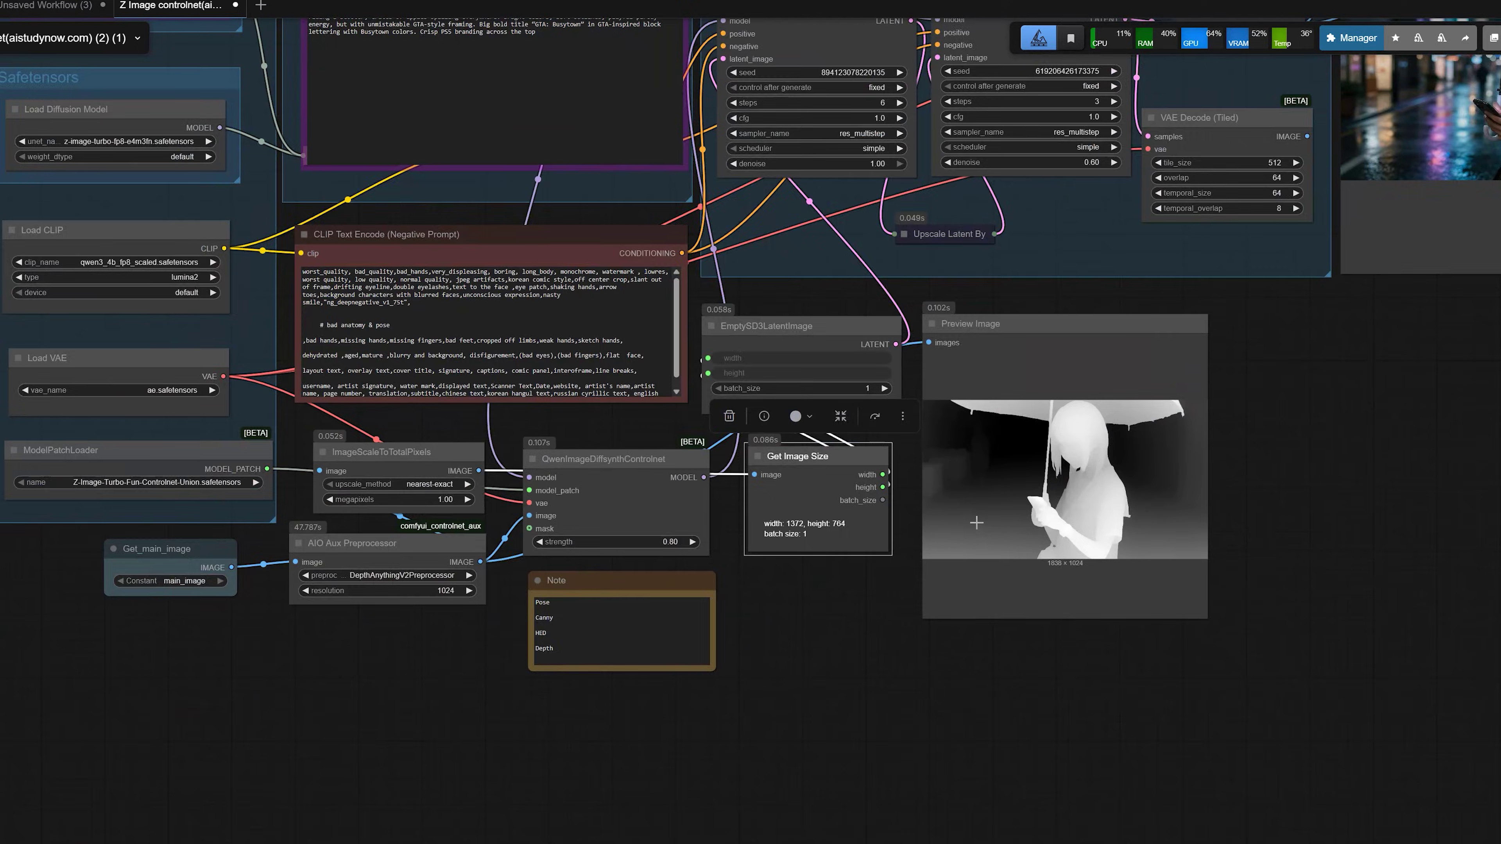
Step: Compare the extracted depth map with the newly generated picture next to VAE Decode
{"action": "scroll", "coordinate": [976, 523], "scroll_direction": "up", "scroll_amount": 5}
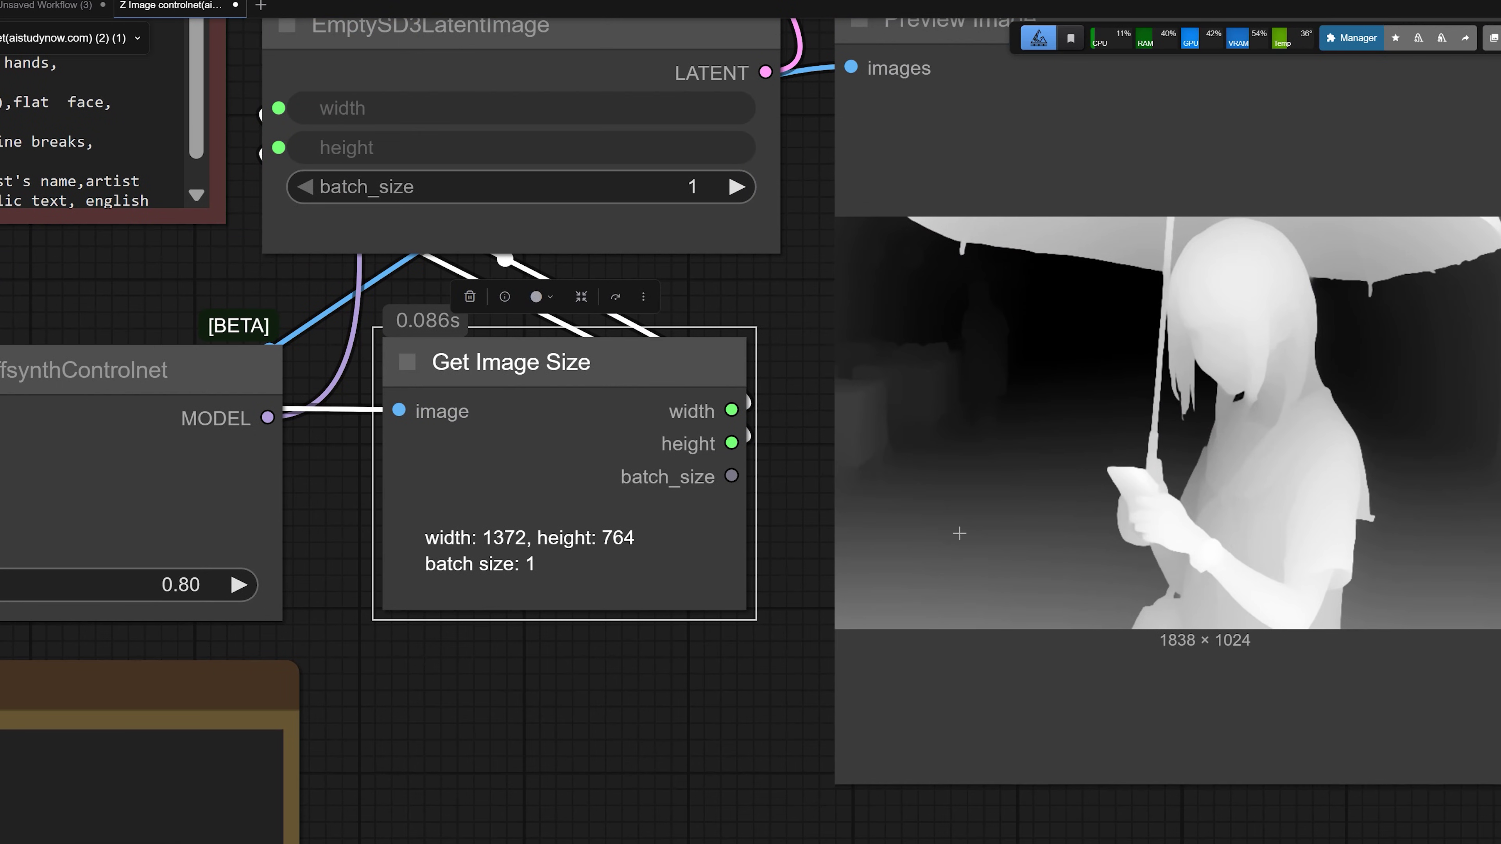
{"action": "scroll", "coordinate": [960, 533], "scroll_direction": "down", "scroll_amount": 8}
{"action": "left_click_drag", "start_coordinate": [1362, 354], "coordinate": [1042, 671]}
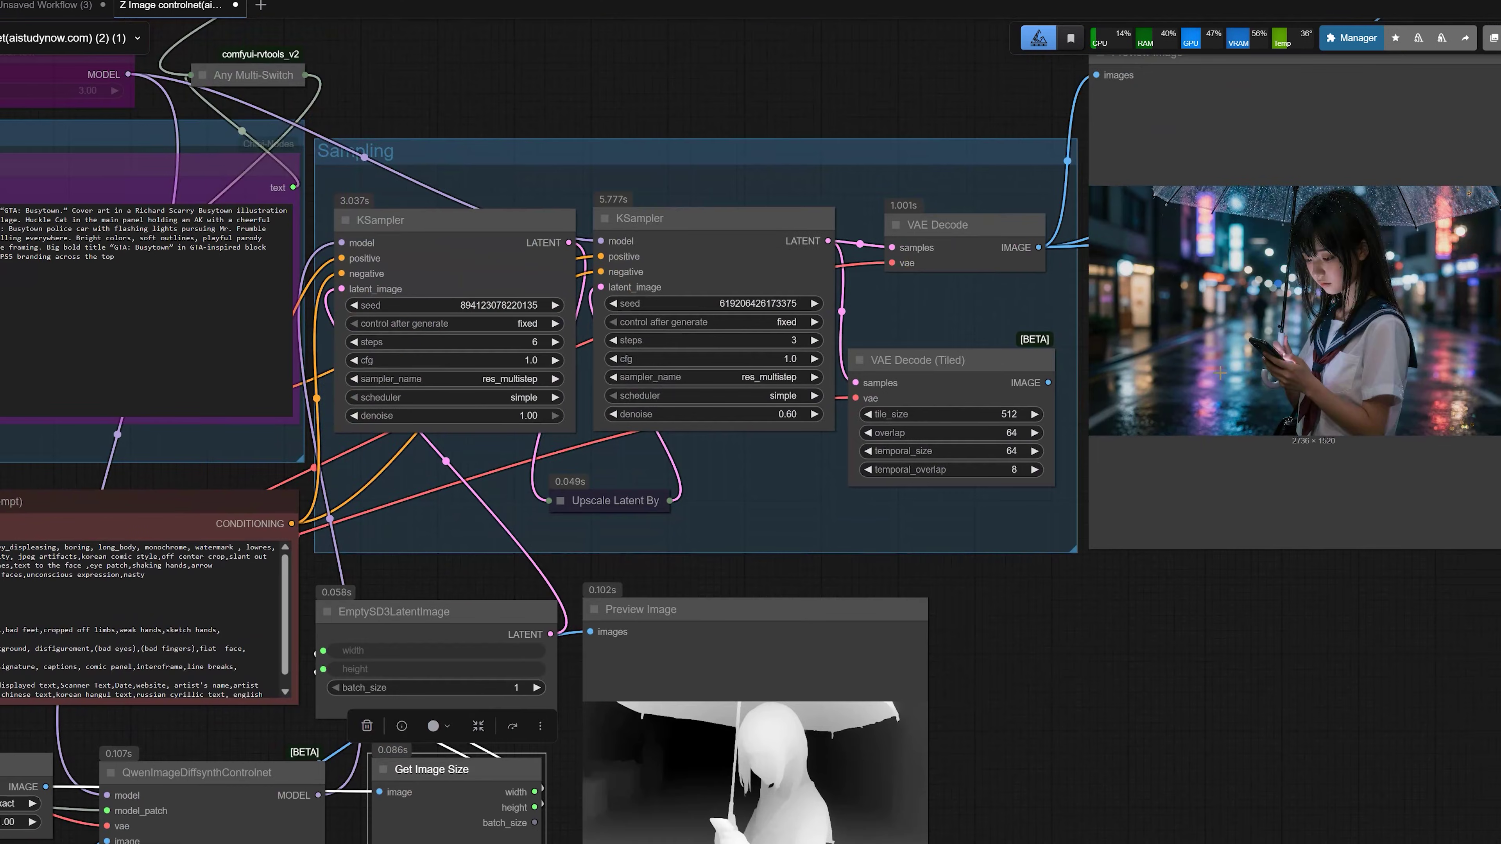
{"action": "left_click", "coordinate": [1220, 373]}
Step: Examine the depth map in the Preview Image node next to EmptySD3LatentImage and Get Image Size
{"action": "left_click_drag", "start_coordinate": [1126, 576], "coordinate": [1367, 306]}
{"action": "scroll", "coordinate": [997, 520], "scroll_direction": "up", "scroll_amount": 3}
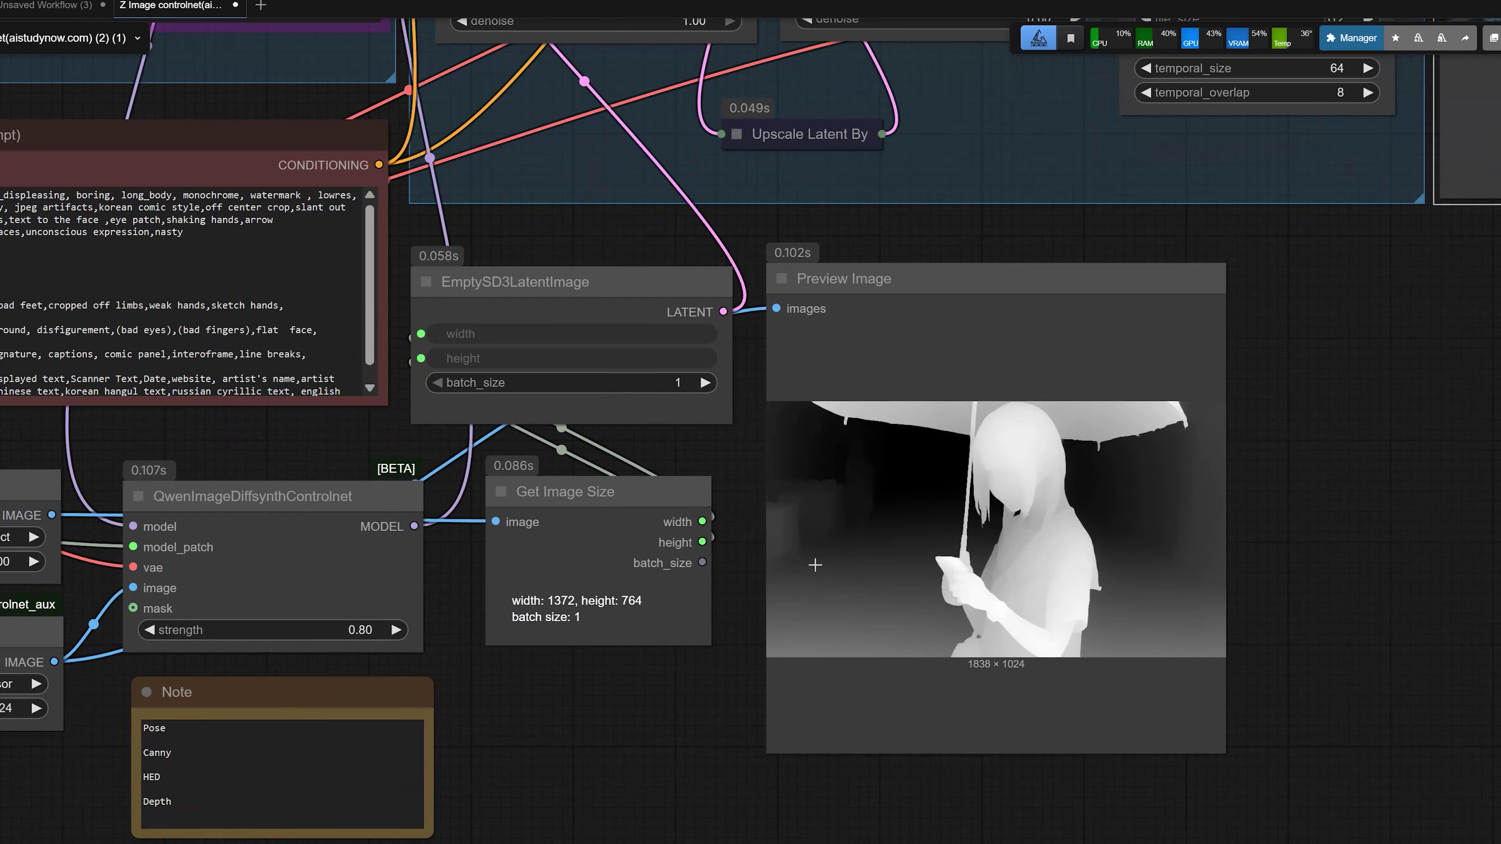
{"action": "left_click_drag", "start_coordinate": [516, 730], "coordinate": [638, 697]}
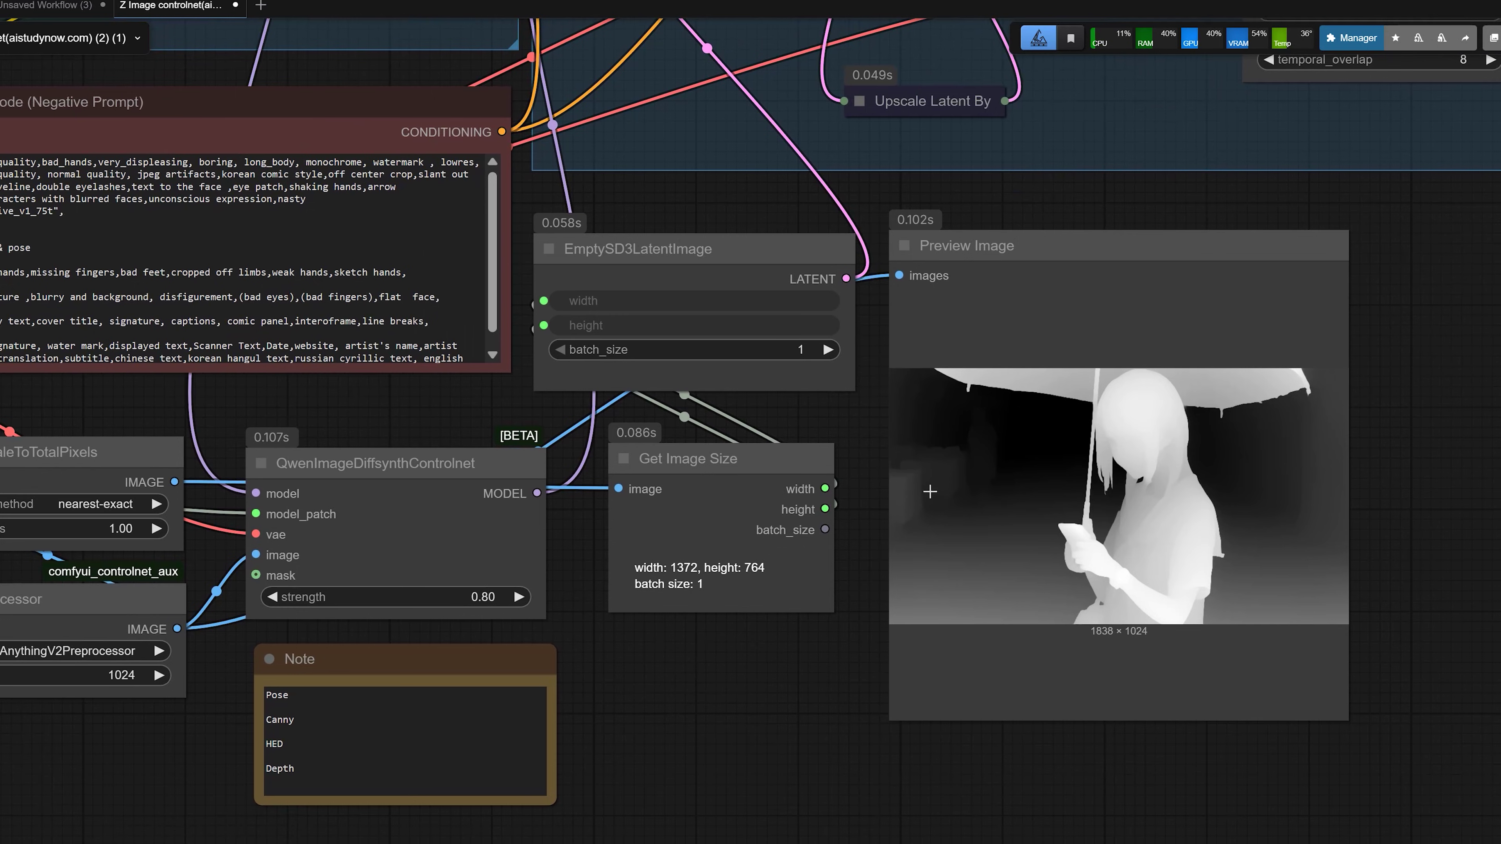
{"action": "scroll", "coordinate": [909, 528], "scroll_direction": "down", "scroll_amount": 1}
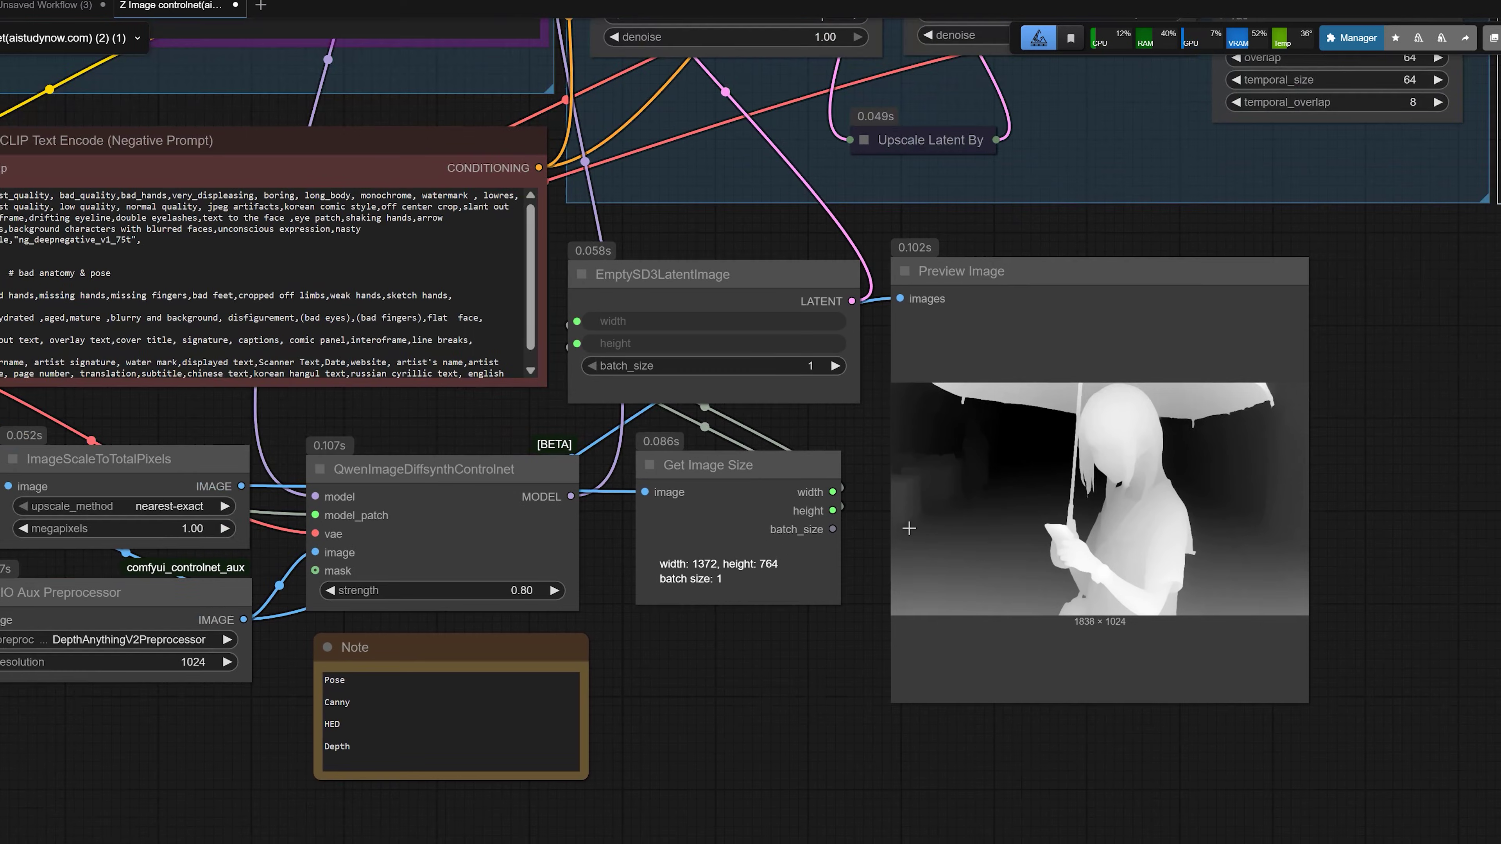
{"action": "scroll", "coordinate": [923, 556], "scroll_direction": "down", "scroll_amount": 2}
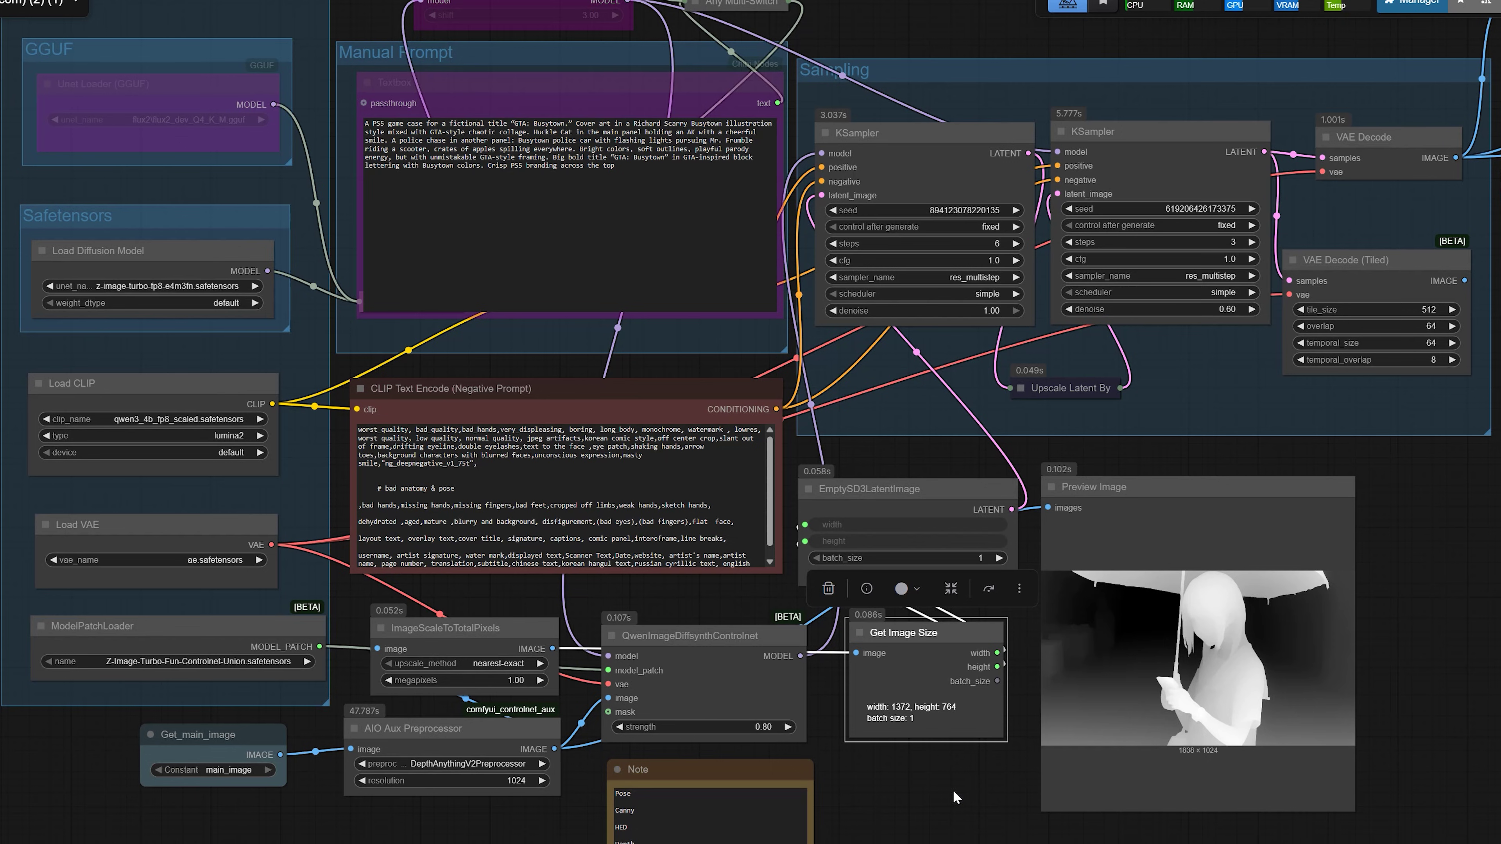
Step: Inspect the depth-guided picture up close in the Preview Image node connected to VAE Decode
{"action": "left_click_drag", "start_coordinate": [953, 791], "coordinate": [753, 840]}
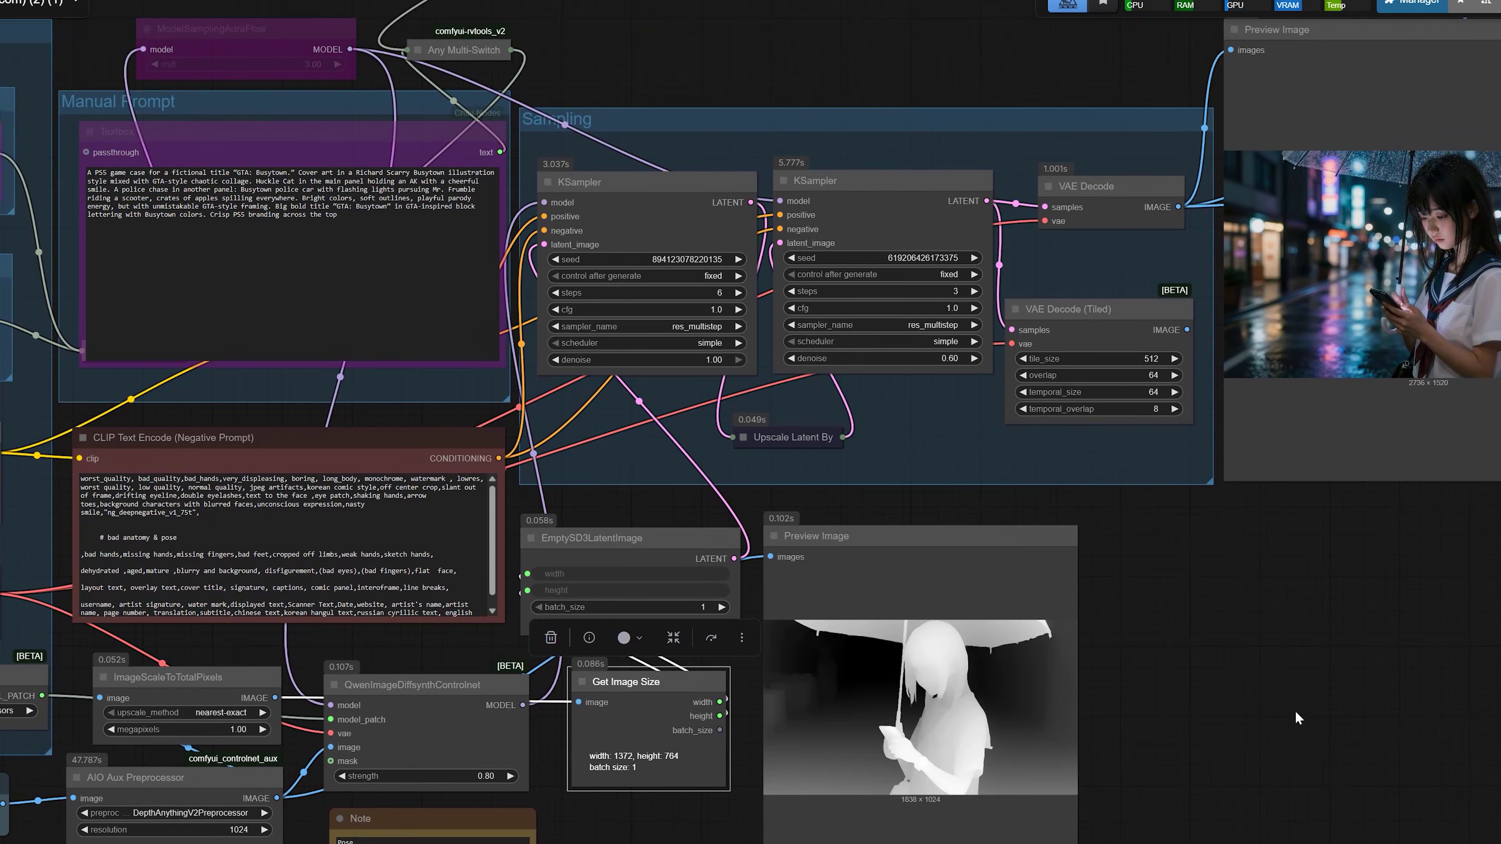
{"action": "left_click_drag", "start_coordinate": [1315, 612], "coordinate": [949, 823]}
{"action": "scroll", "coordinate": [996, 561], "scroll_direction": "up", "scroll_amount": 1}
{"action": "scroll", "coordinate": [996, 532], "scroll_direction": "down", "scroll_amount": 1}
{"action": "scroll", "coordinate": [995, 522], "scroll_direction": "up", "scroll_amount": 3}
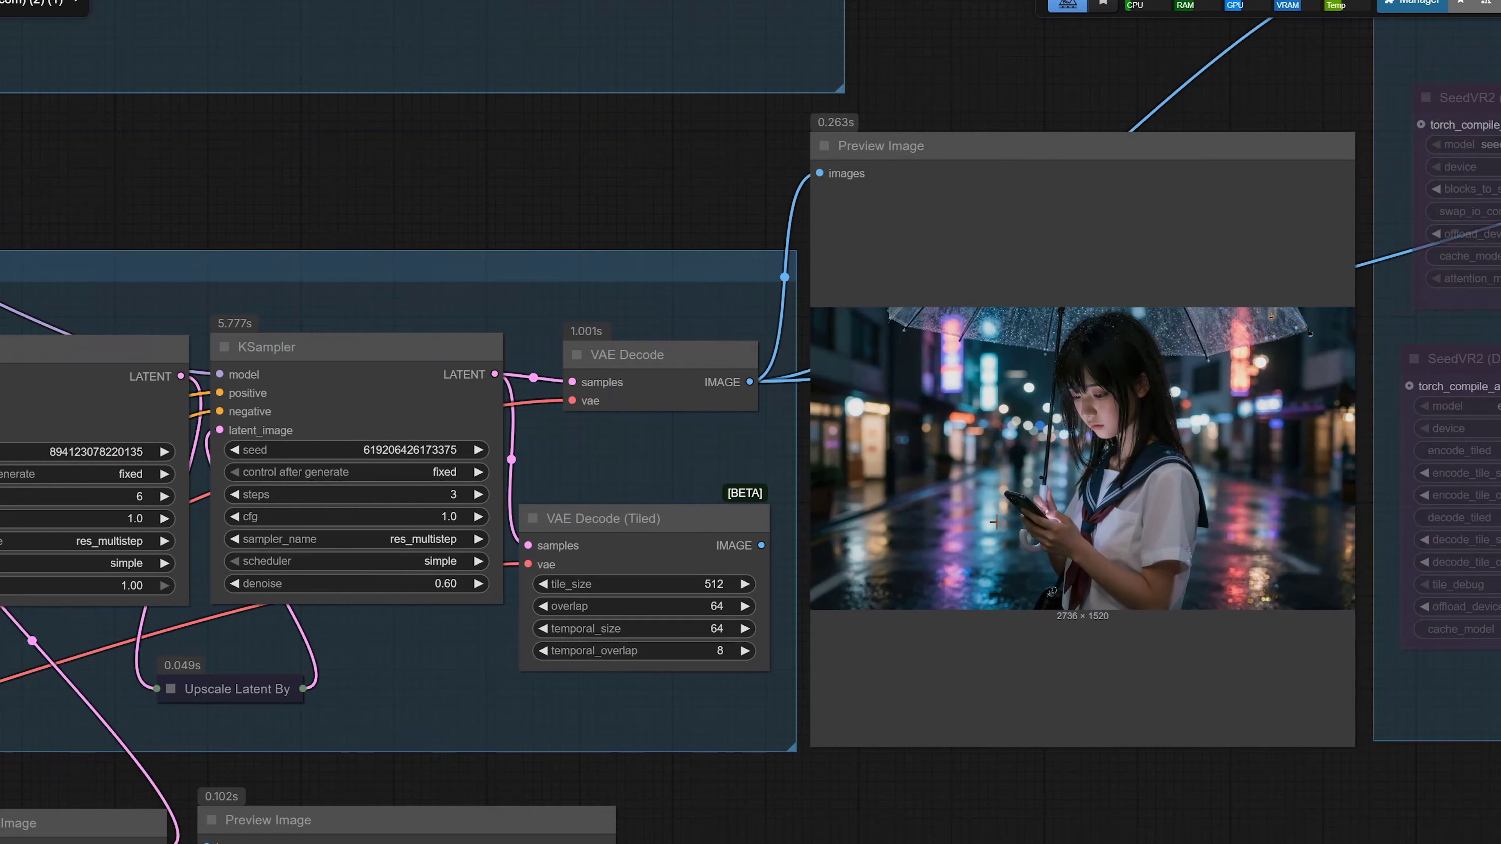
{"action": "scroll", "coordinate": [993, 522], "scroll_direction": "up", "scroll_amount": 3}
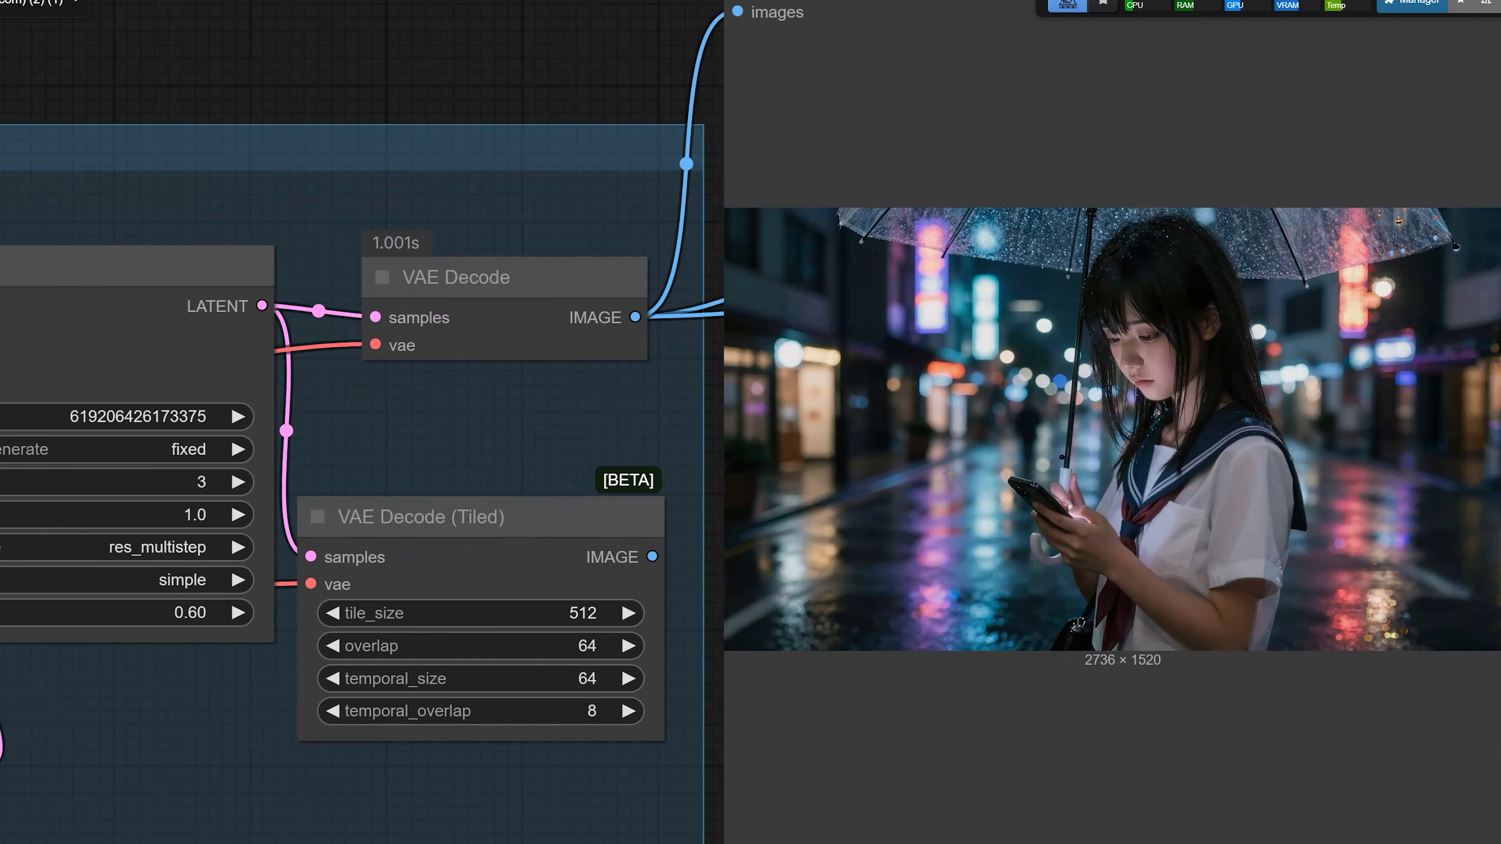
{"action": "scroll", "coordinate": [954, 472], "scroll_direction": "down", "scroll_amount": 1}
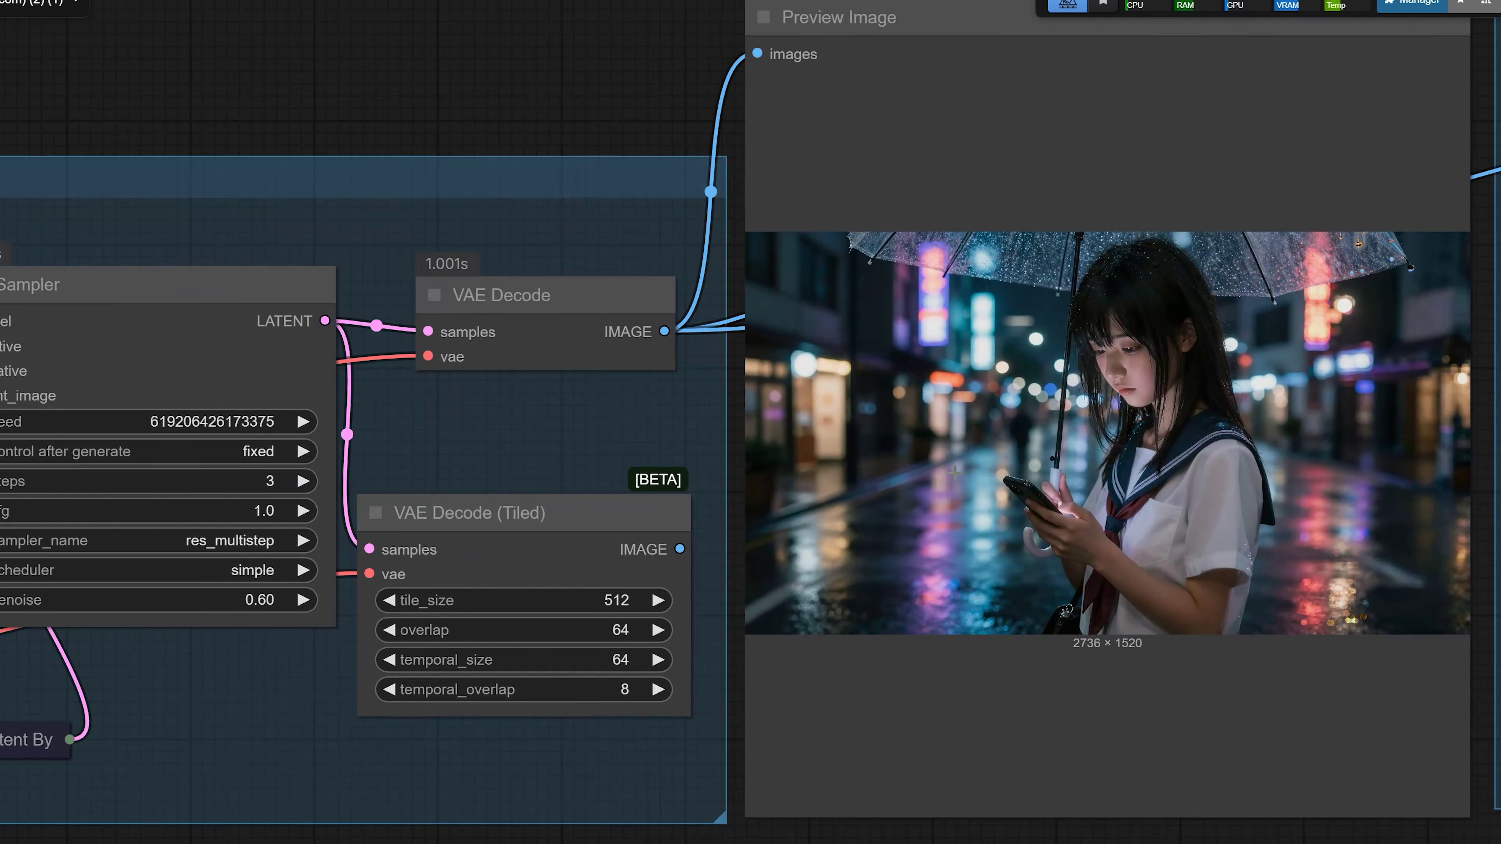
{"action": "scroll", "coordinate": [955, 472], "scroll_direction": "down", "scroll_amount": 1}
{"action": "scroll", "coordinate": [954, 472], "scroll_direction": "up", "scroll_amount": 3}
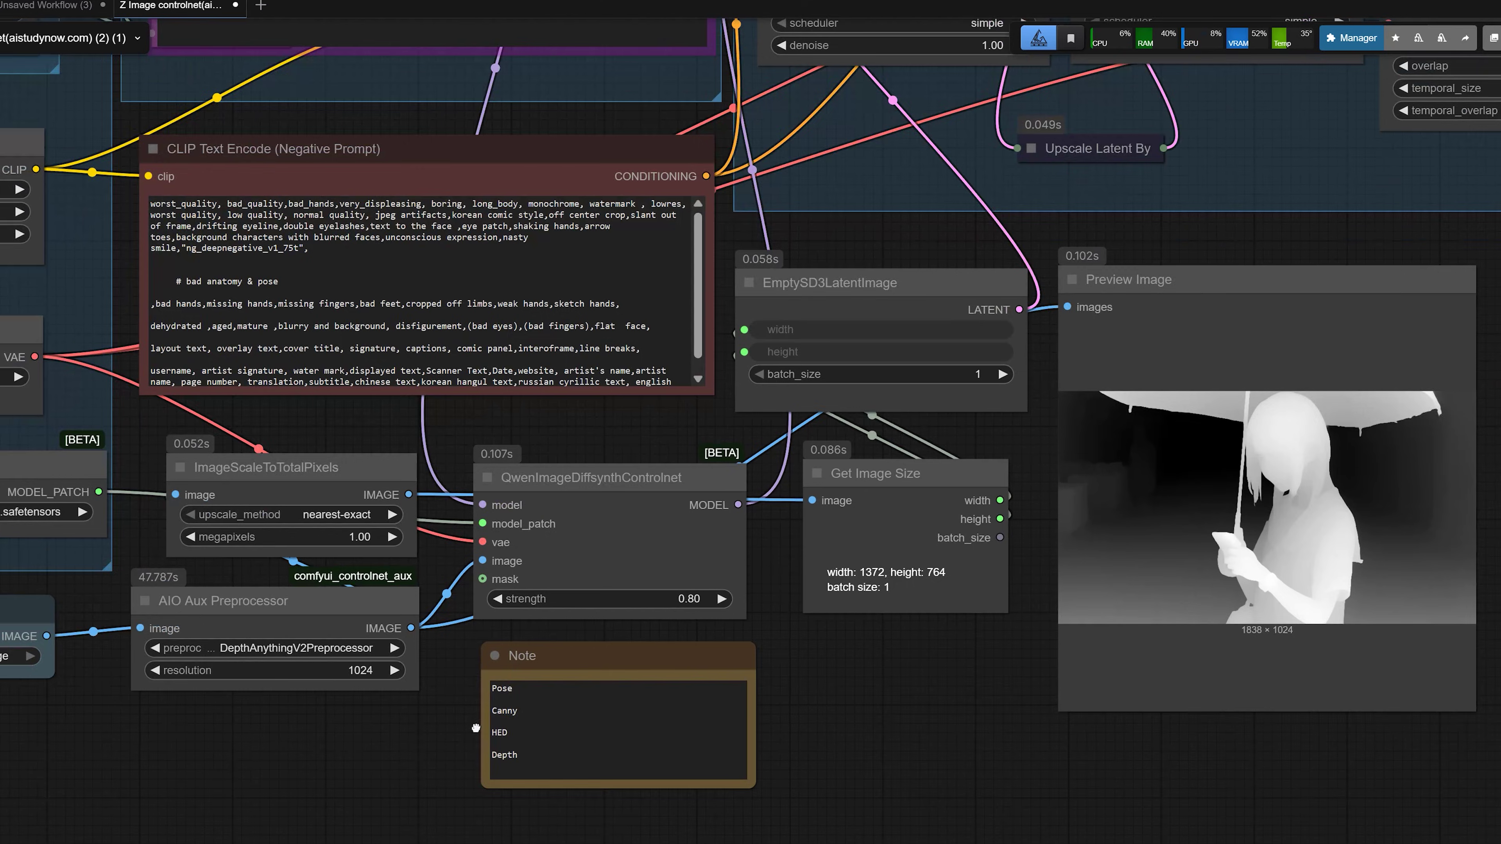
Step: Set the AIO Aux Preprocessor to CannyEdgePreprocessor and run the workflow
{"action": "left_click_drag", "start_coordinate": [476, 728], "coordinate": [727, 709]}
{"action": "scroll", "coordinate": [728, 709], "scroll_direction": "up", "scroll_amount": 2}
{"action": "left_click", "coordinate": [908, 704]}
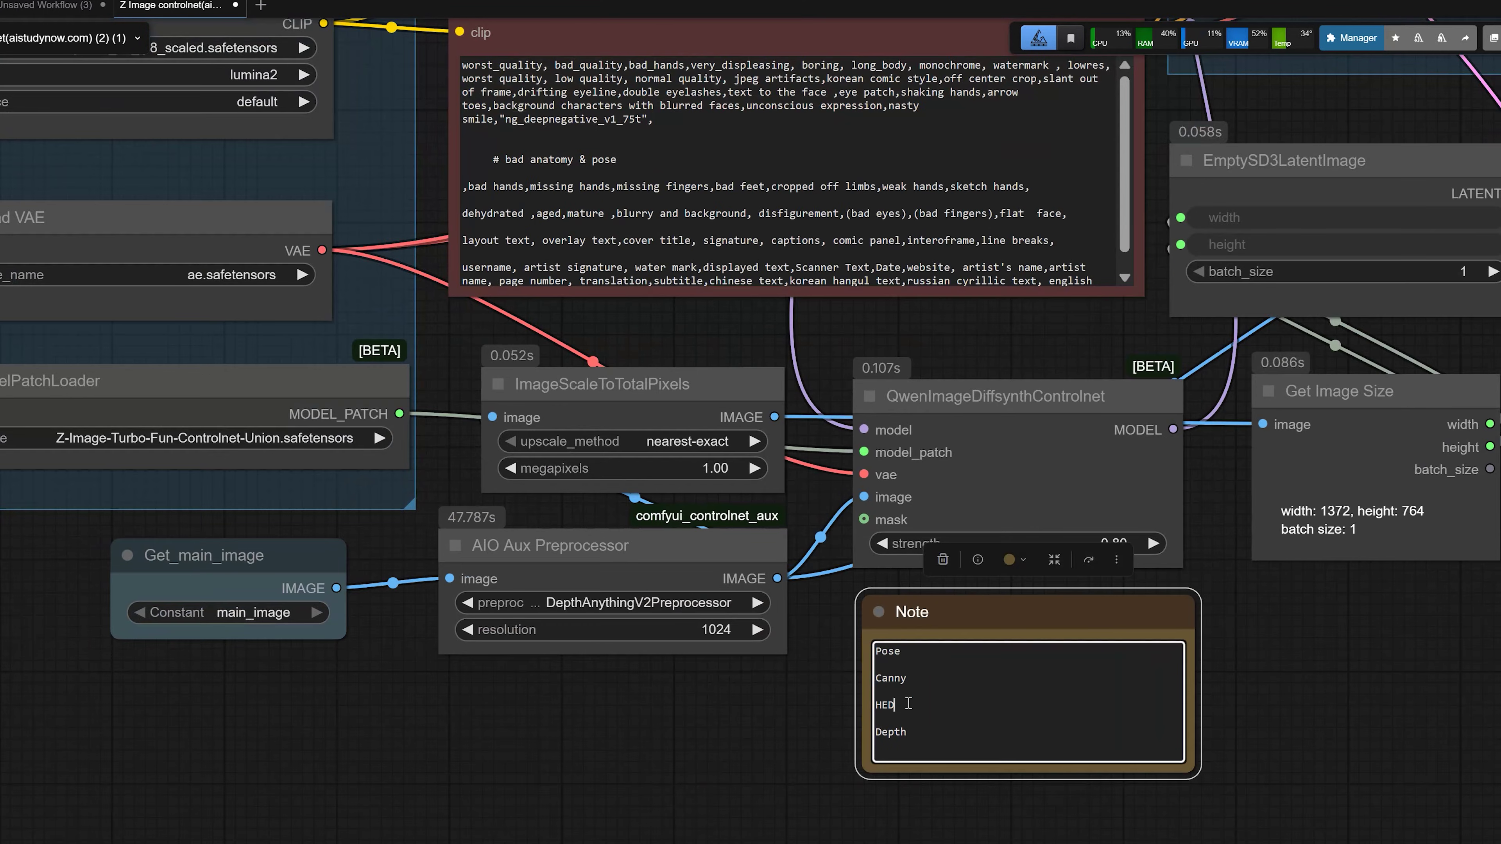
{"action": "left_click", "coordinate": [684, 608]}
{"action": "scroll", "coordinate": [685, 609], "scroll_direction": "down", "scroll_amount": 1}
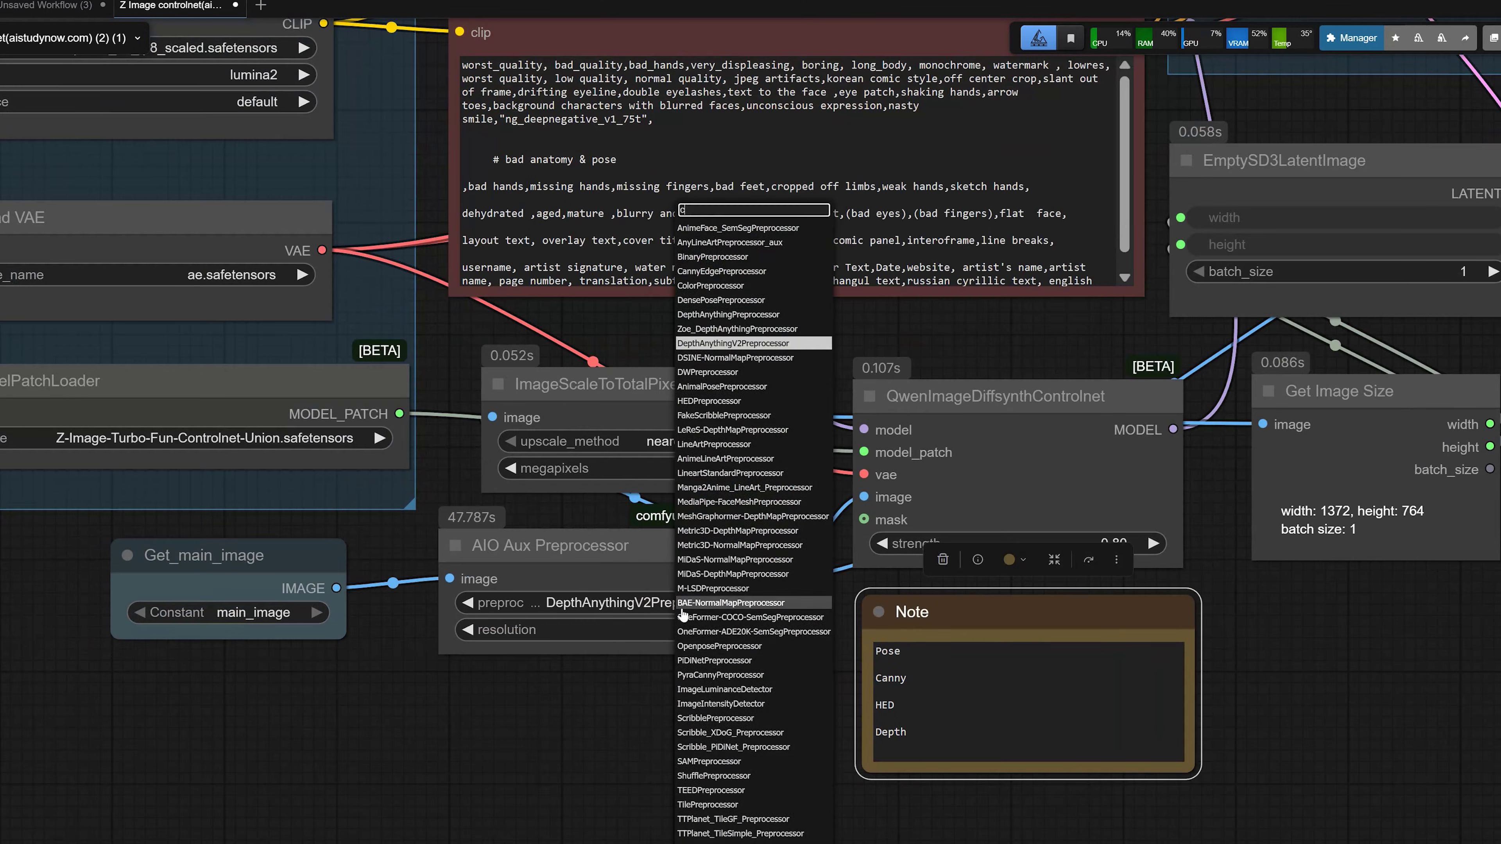
{"action": "type", "text": "ca"}
{"action": "left_click", "coordinate": [721, 627]}
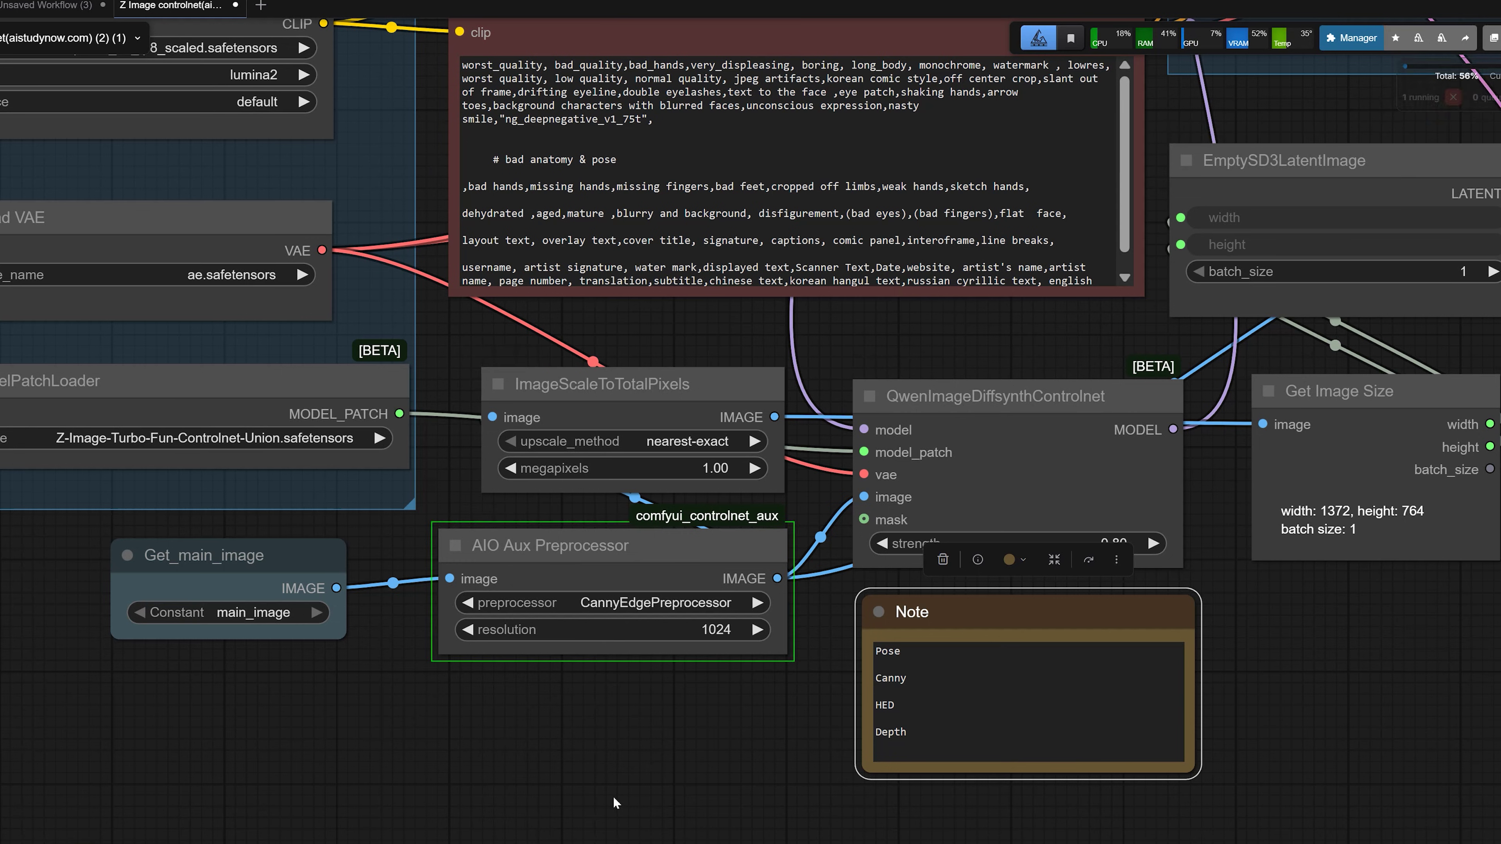
Step: Examine the Canny edge map in the Preview Image node beside EmptySD3LatentImage while the workflow runs
{"action": "scroll", "coordinate": [612, 804], "scroll_direction": "down", "scroll_amount": 2}
{"action": "left_click_drag", "start_coordinate": [1129, 769], "coordinate": [496, 807]}
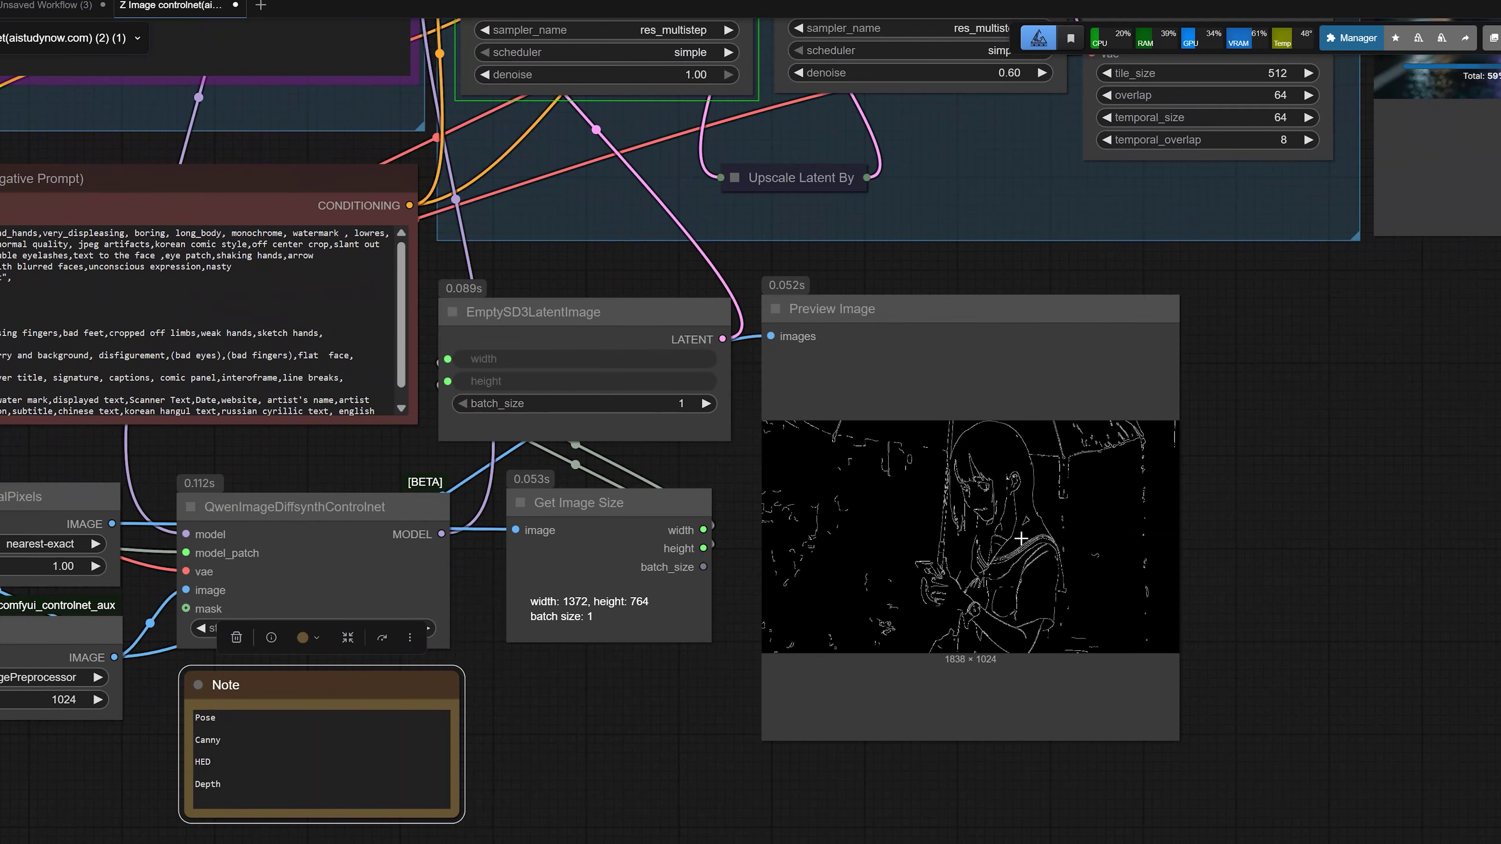
{"action": "scroll", "coordinate": [963, 510], "scroll_direction": "up", "scroll_amount": 5}
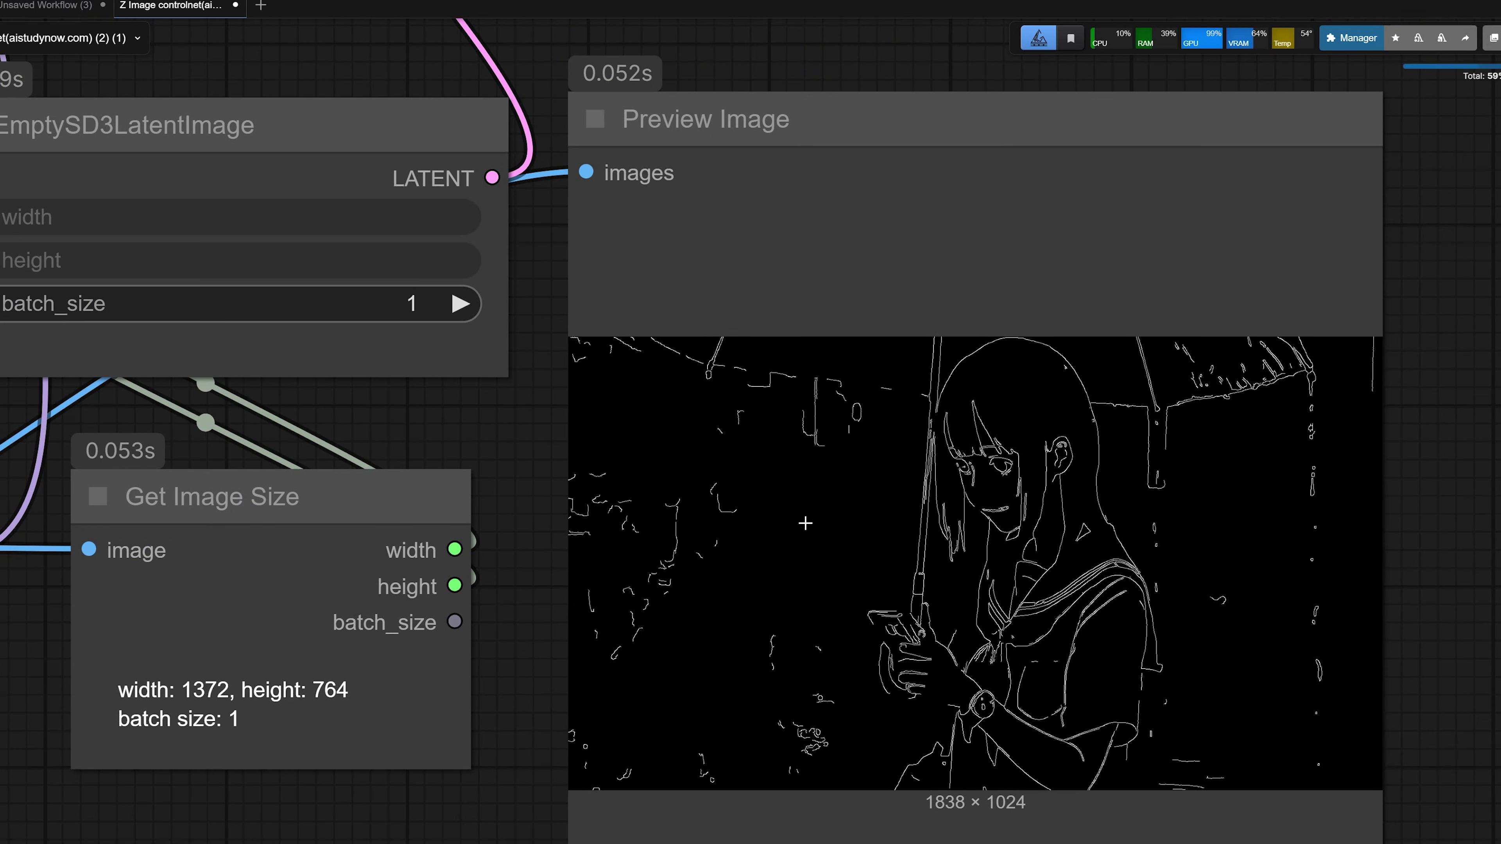
{"action": "scroll", "coordinate": [858, 526], "scroll_direction": "down", "scroll_amount": 2}
{"action": "scroll", "coordinate": [857, 526], "scroll_direction": "down", "scroll_amount": 1}
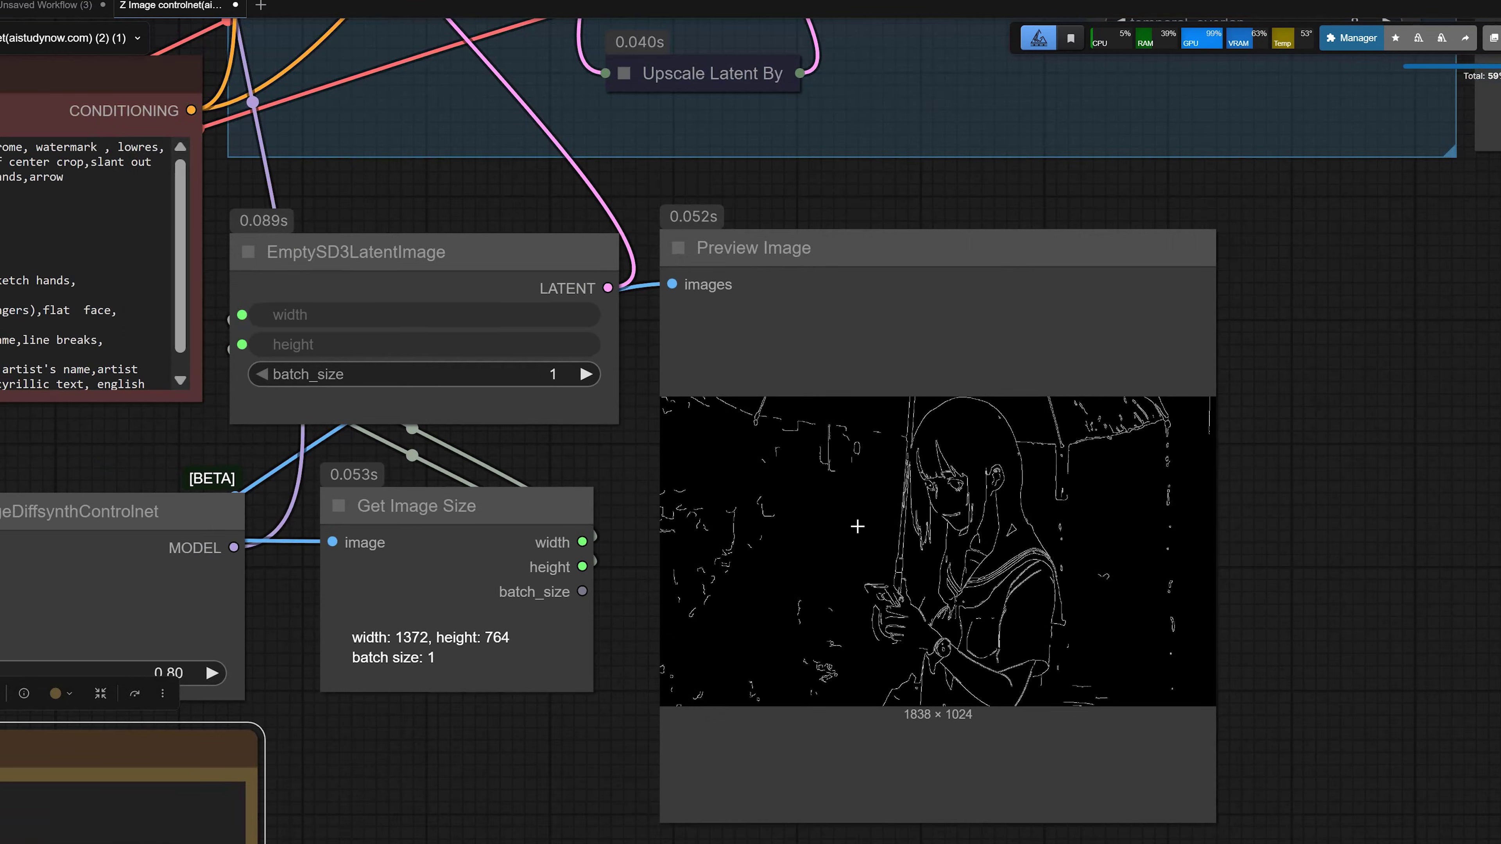
{"action": "scroll", "coordinate": [858, 526], "scroll_direction": "down", "scroll_amount": 4}
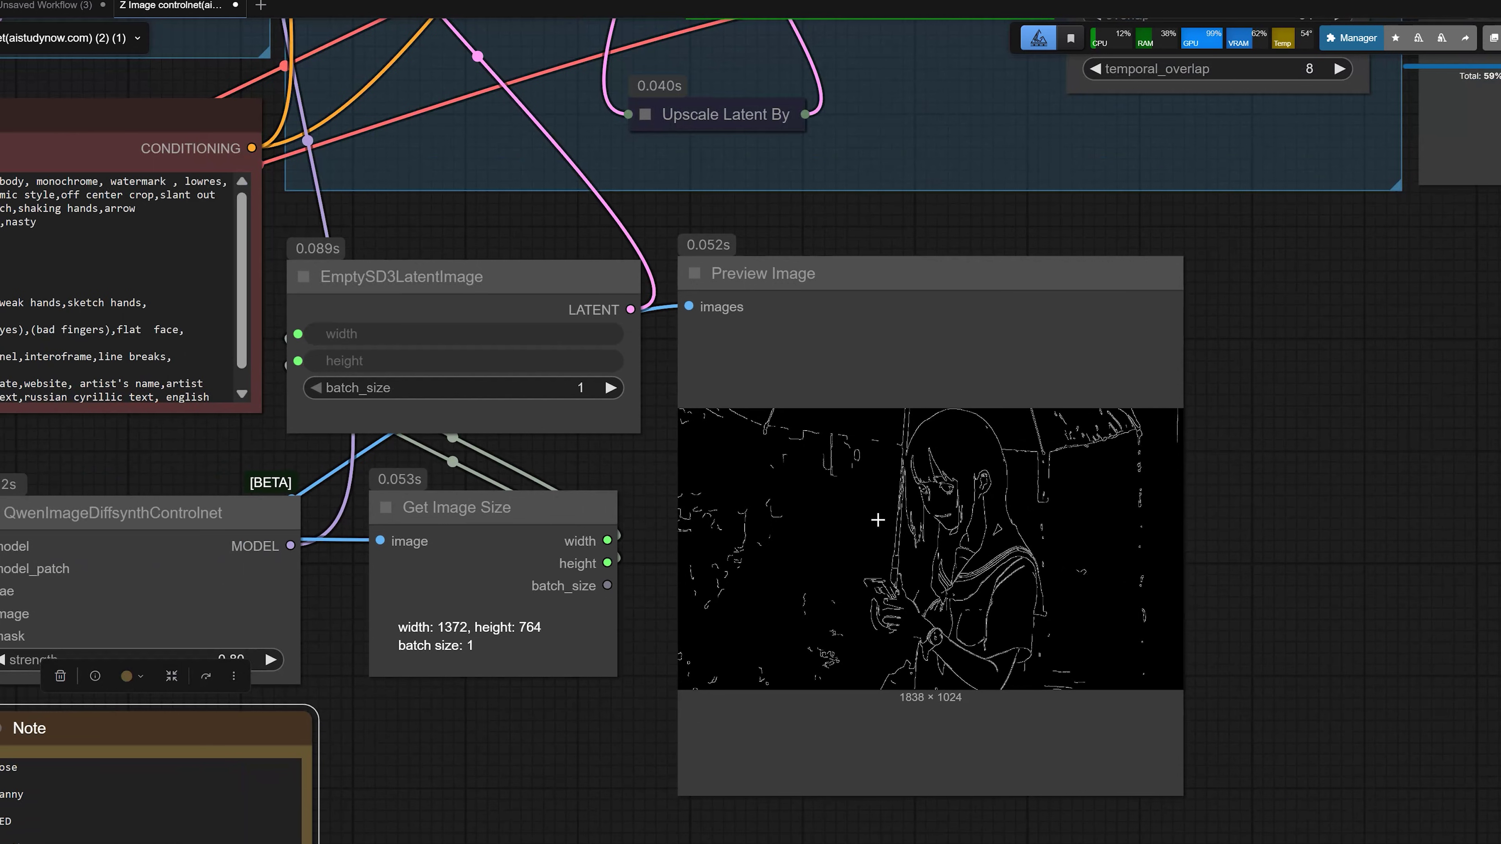
{"action": "scroll", "coordinate": [917, 536], "scroll_direction": "up", "scroll_amount": 5}
{"action": "scroll", "coordinate": [917, 537], "scroll_direction": "down", "scroll_amount": 4}
{"action": "scroll", "coordinate": [895, 603], "scroll_direction": "up", "scroll_amount": 4}
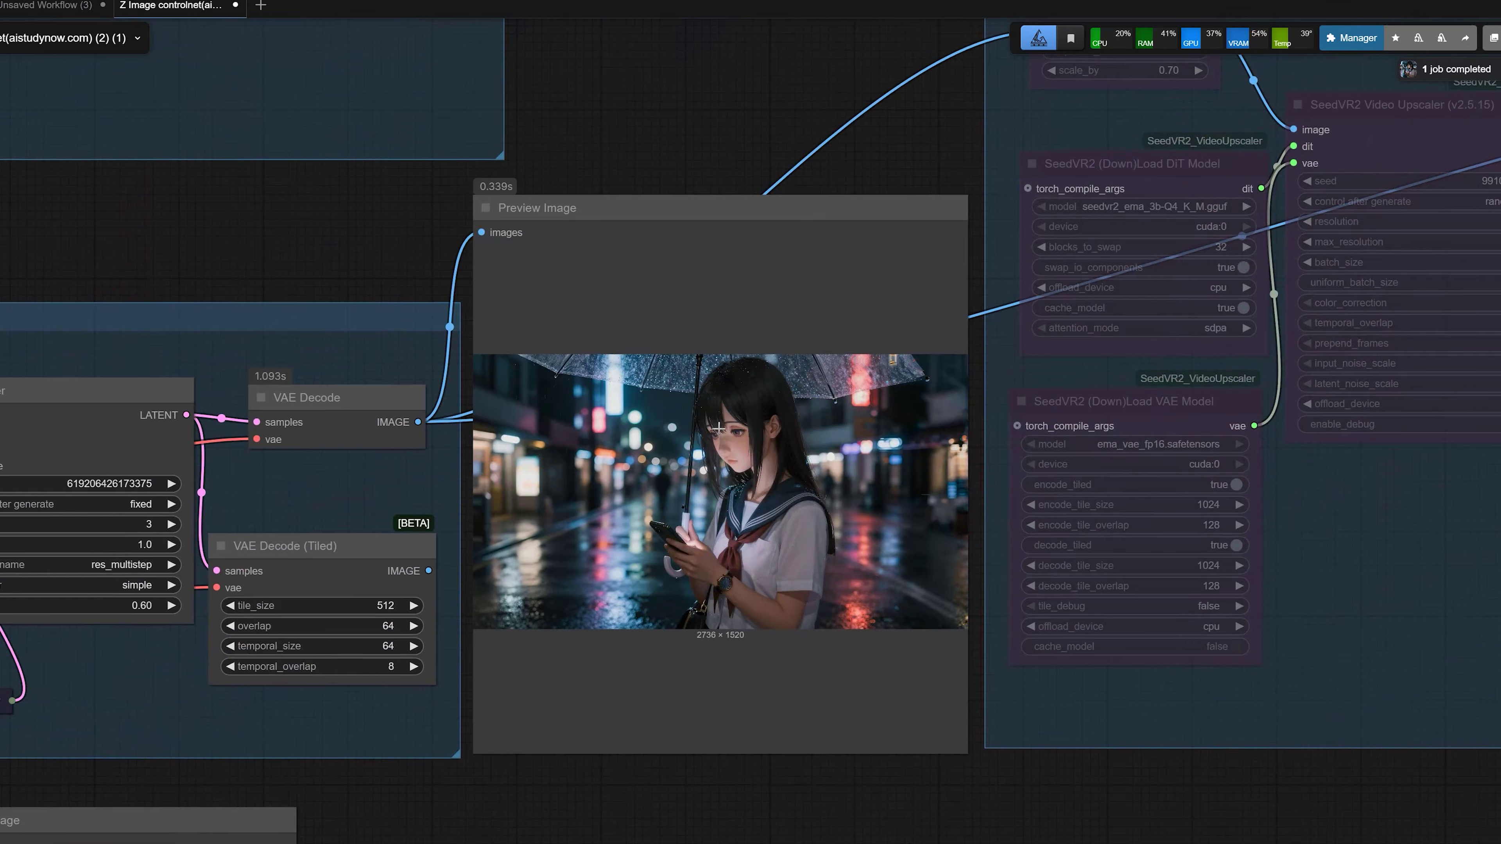
Step: Inspect the Canny-guided picture up close in the Preview Image node connected to VAE Decode
{"action": "scroll", "coordinate": [687, 431], "scroll_direction": "up", "scroll_amount": 3}
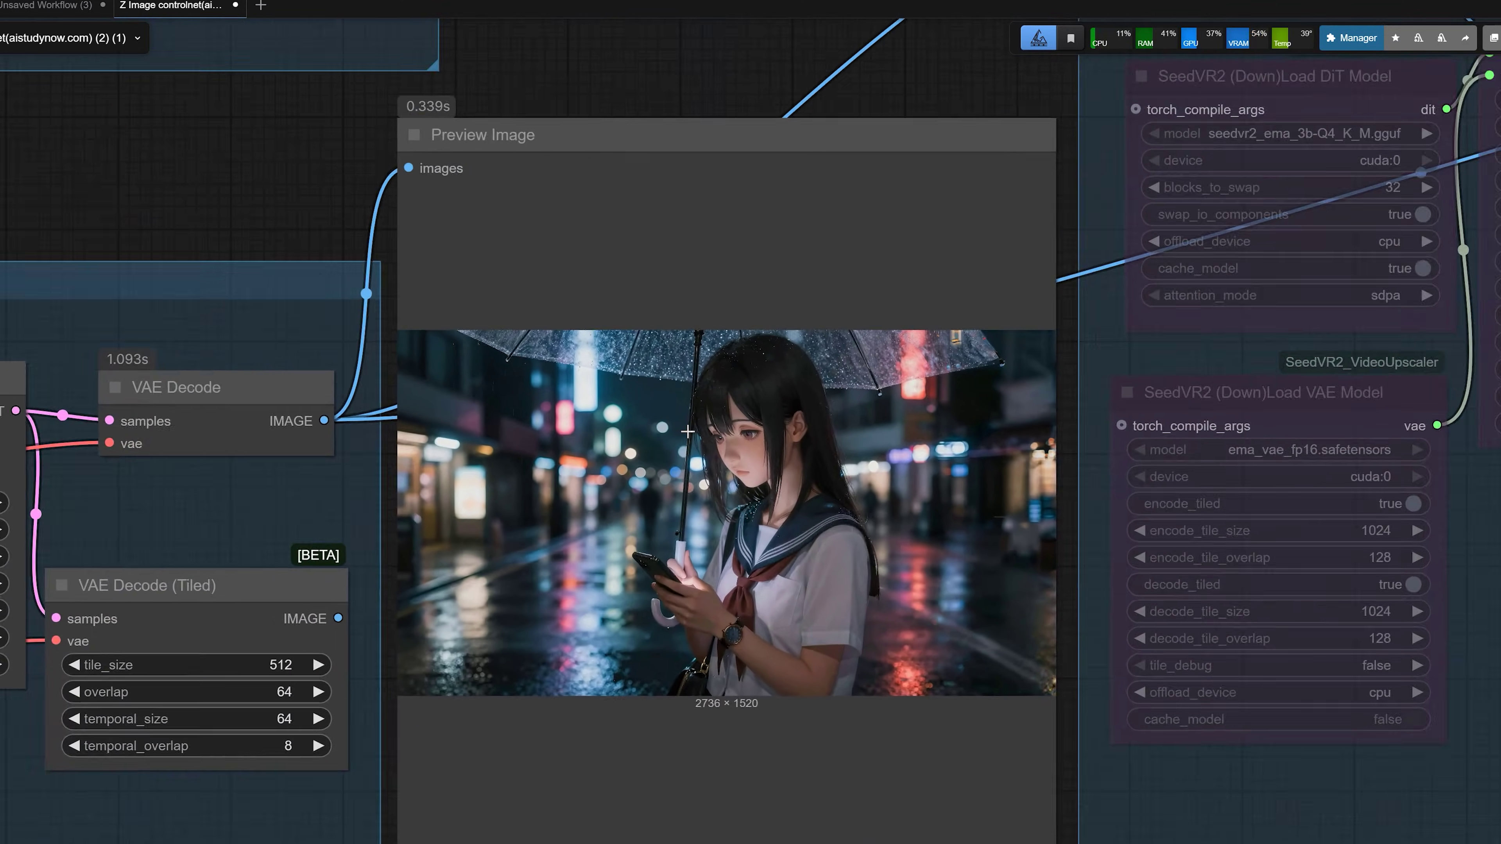
{"action": "scroll", "coordinate": [687, 431], "scroll_direction": "up", "scroll_amount": 3}
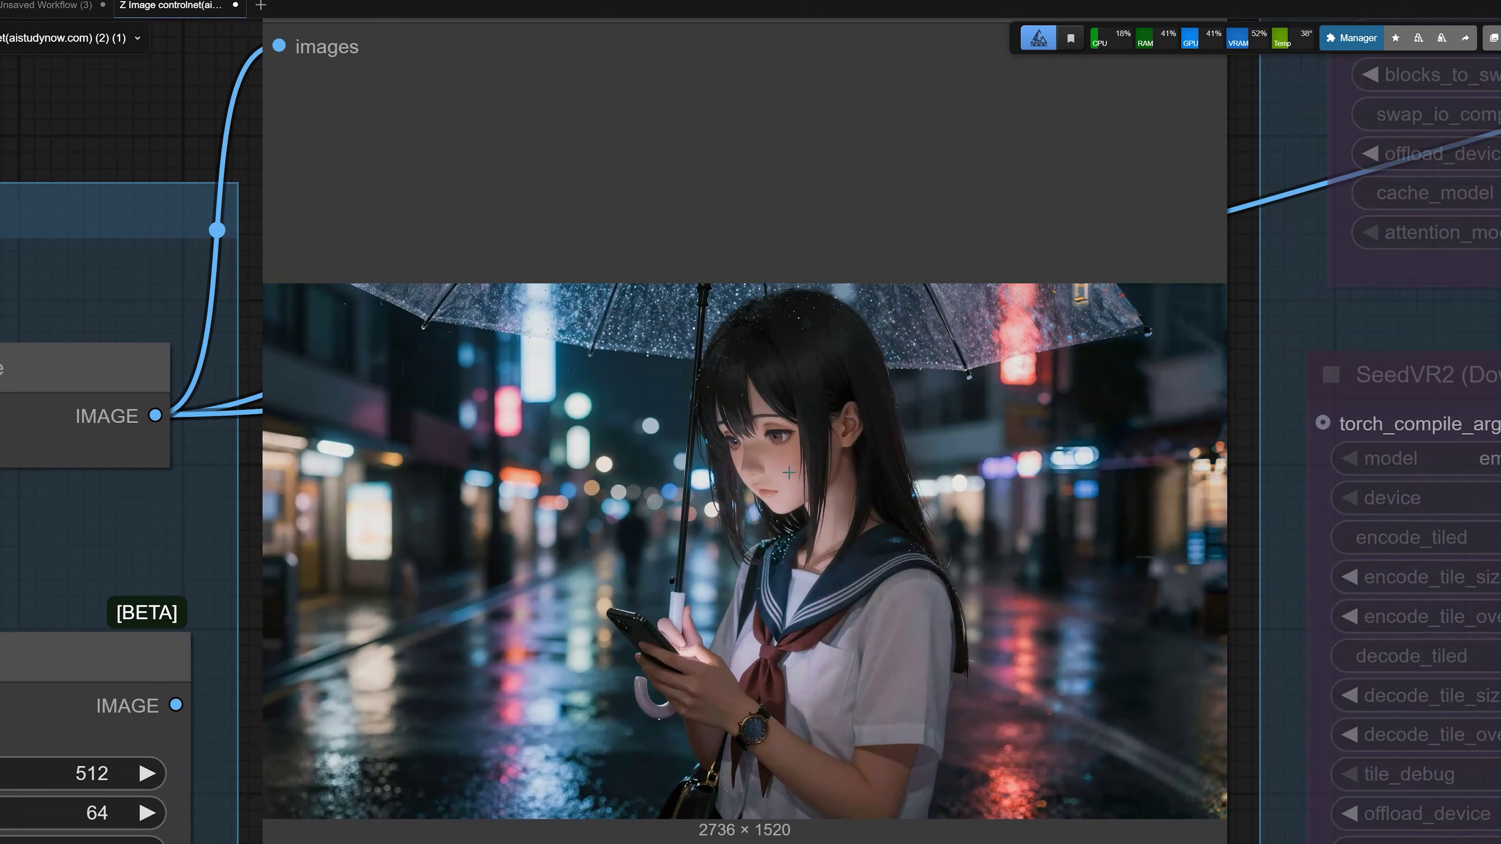
{"action": "scroll", "coordinate": [788, 473], "scroll_direction": "down", "scroll_amount": 1}
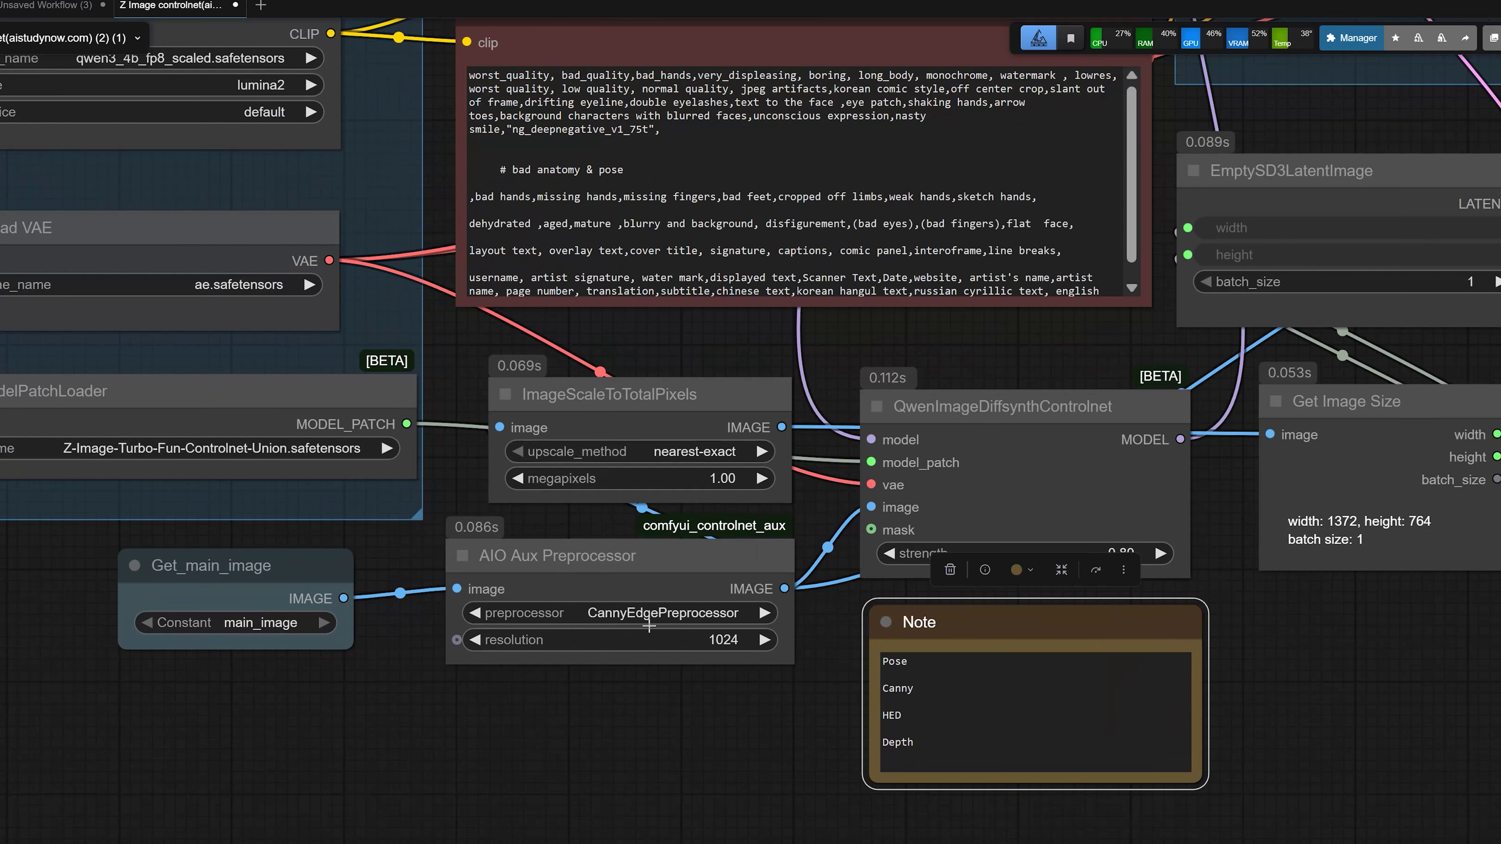
Step: Switch the AIO Aux Preprocessor to HEDPreprocessor and run the workflow
{"action": "left_click", "coordinate": [653, 614]}
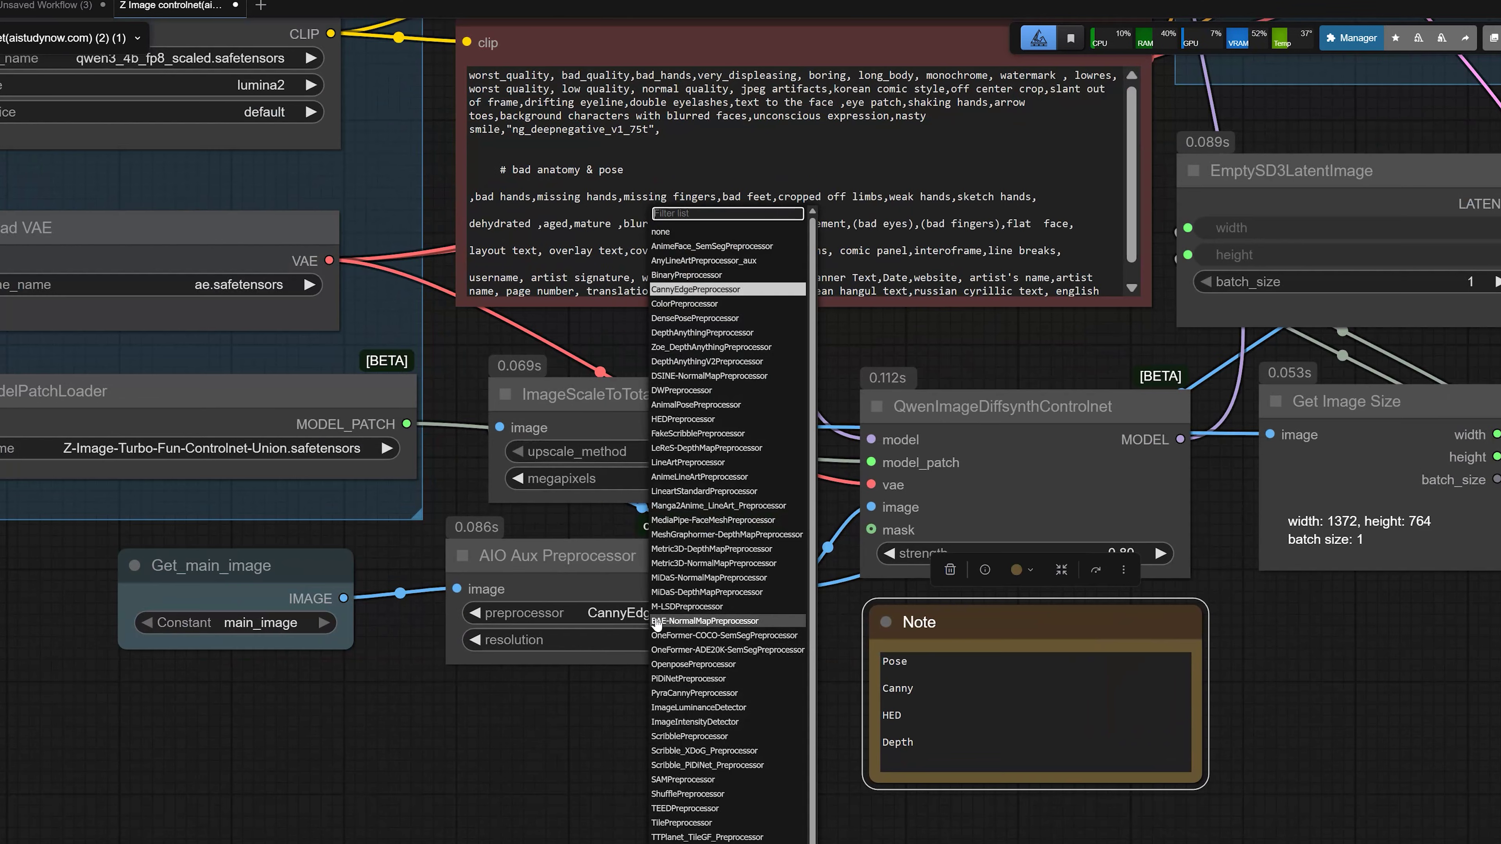
{"action": "type", "text": "he"}
{"action": "left_click", "coordinate": [666, 639]}
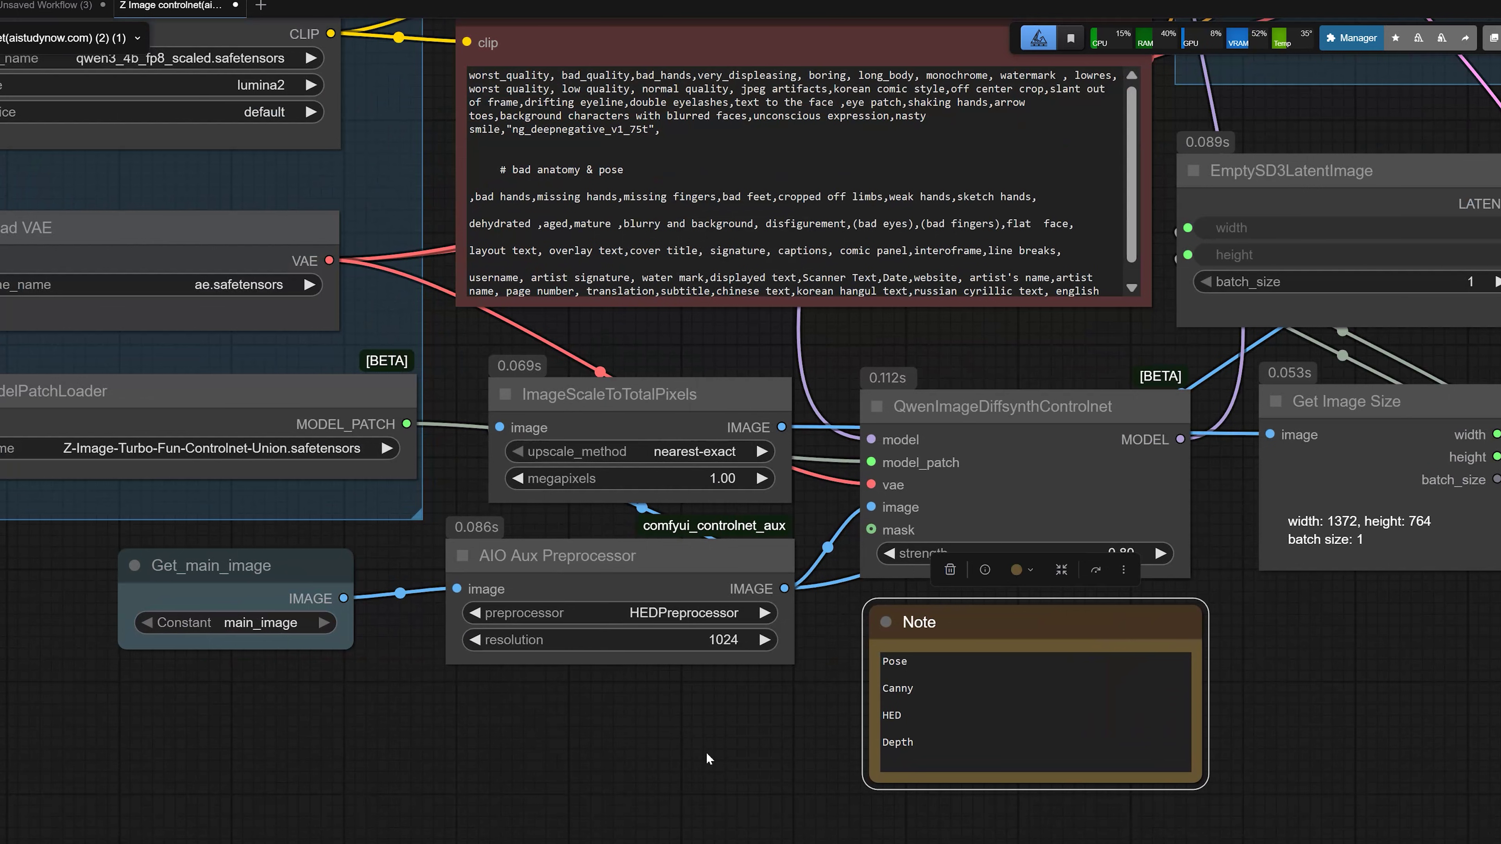
{"action": "key", "text": "ctrl+Return"}
Step: Examine the extracted HED edge map and follow the run until the new picture appears next to VAE Decode
{"action": "left_click_drag", "start_coordinate": [1332, 704], "coordinate": [714, 769]}
{"action": "left_click_drag", "start_coordinate": [944, 642], "coordinate": [381, 729]}
{"action": "scroll", "coordinate": [537, 629], "scroll_direction": "up", "scroll_amount": 2}
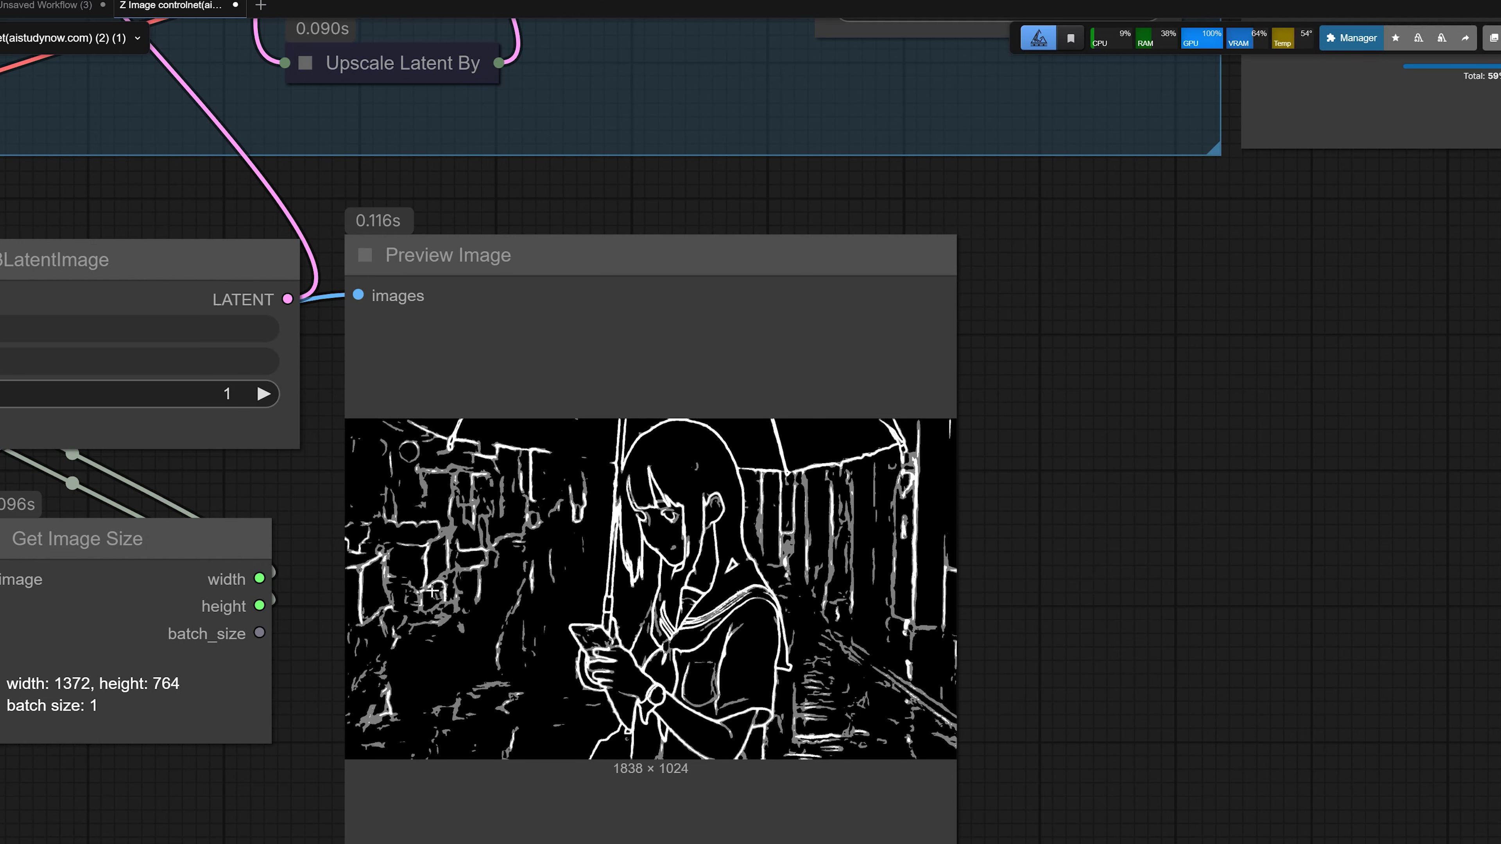
{"action": "scroll", "coordinate": [433, 597], "scroll_direction": "down", "scroll_amount": 3}
{"action": "left_click_drag", "start_coordinate": [1070, 349], "coordinate": [792, 563]}
{"action": "left_click_drag", "start_coordinate": [552, 680], "coordinate": [759, 526]}
{"action": "left_click_drag", "start_coordinate": [981, 491], "coordinate": [602, 789]}
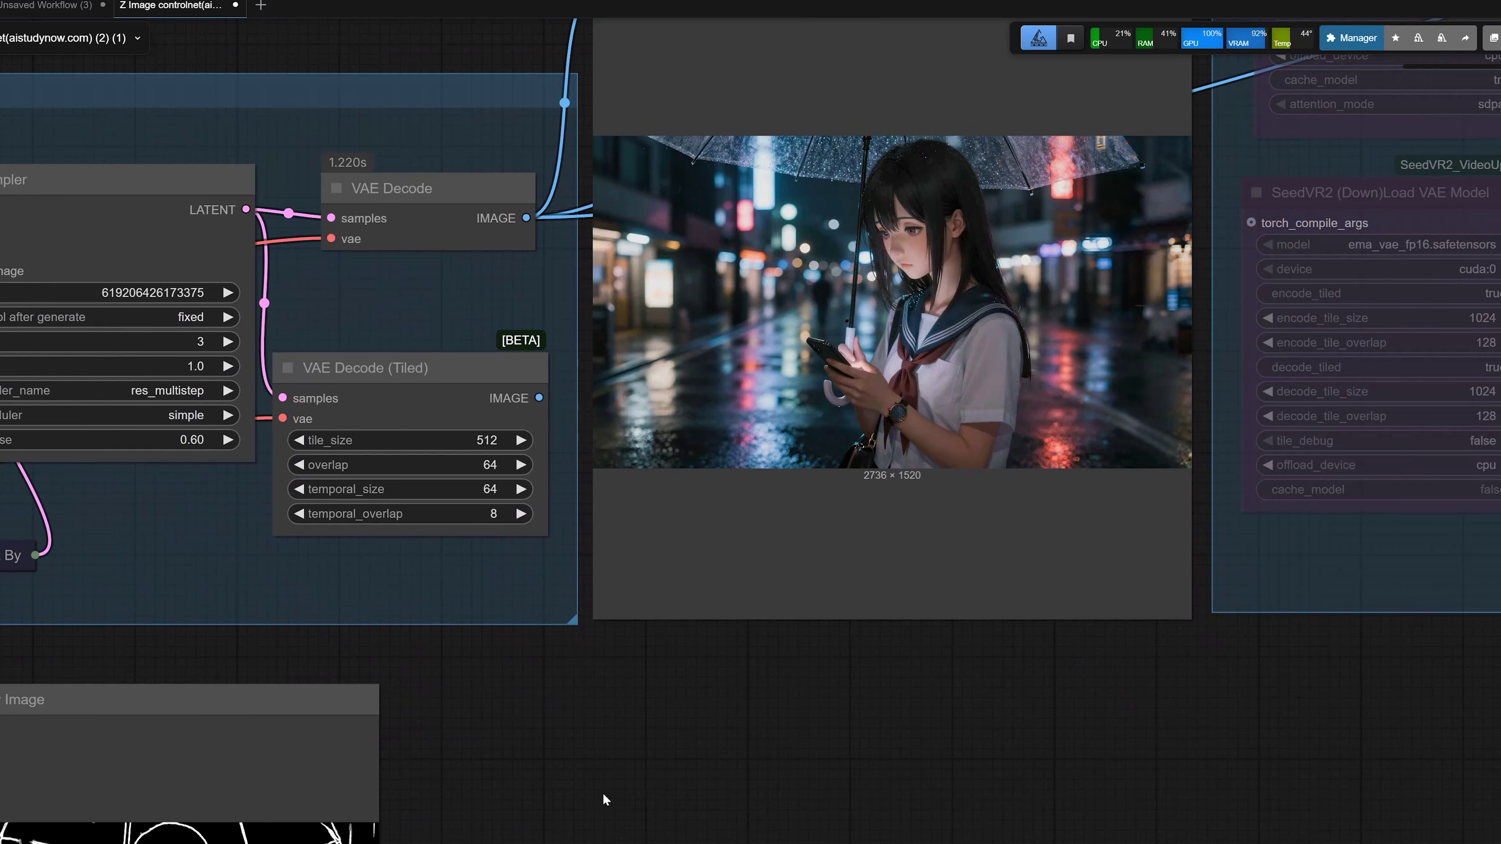
{"action": "scroll", "coordinate": [490, 782], "scroll_direction": "down", "scroll_amount": 4}
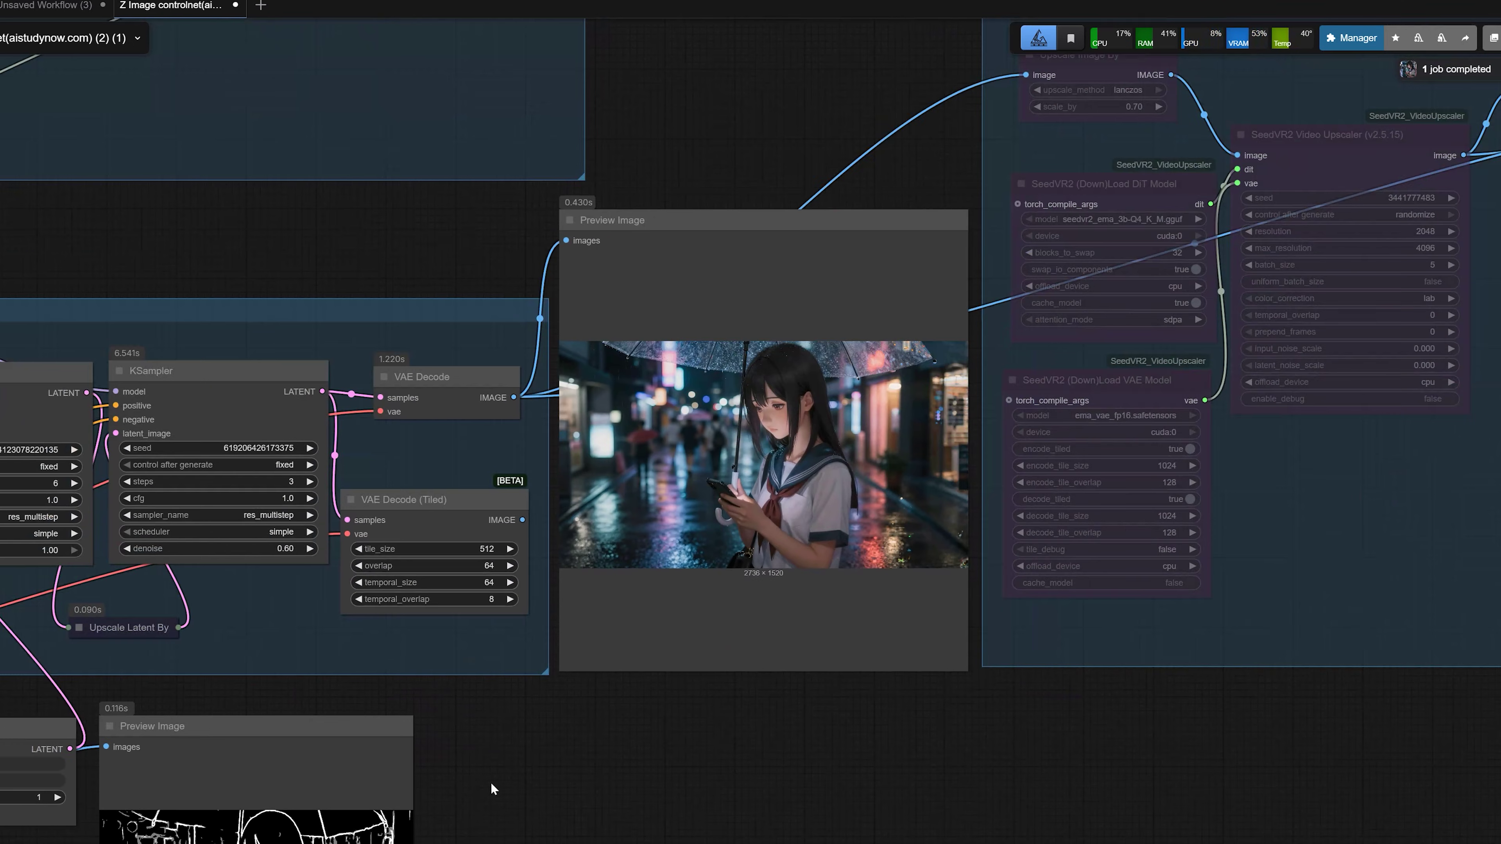
Step: Compare the source picture in the Load Image node with the HED edge map
{"action": "left_click_drag", "start_coordinate": [490, 783], "coordinate": [1055, 497]}
{"action": "left_click_drag", "start_coordinate": [555, 783], "coordinate": [1234, 684]}
{"action": "left_click_drag", "start_coordinate": [442, 756], "coordinate": [840, 820]}
{"action": "left_click_drag", "start_coordinate": [192, 647], "coordinate": [438, 674]}
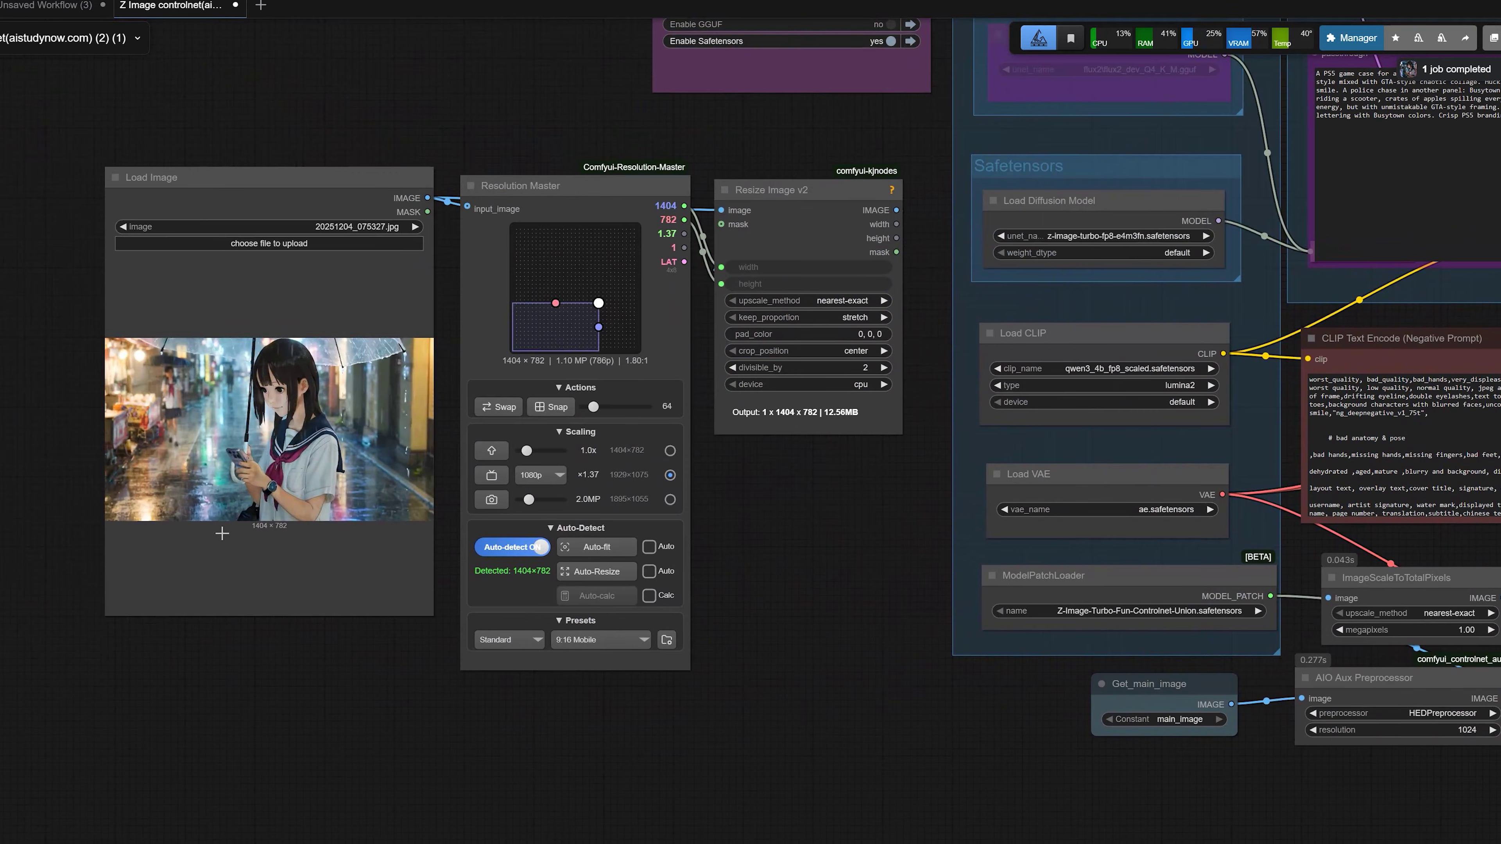
{"action": "scroll", "coordinate": [702, 651], "scroll_direction": "down", "scroll_amount": 2}
{"action": "left_click_drag", "start_coordinate": [1359, 745], "coordinate": [540, 751]}
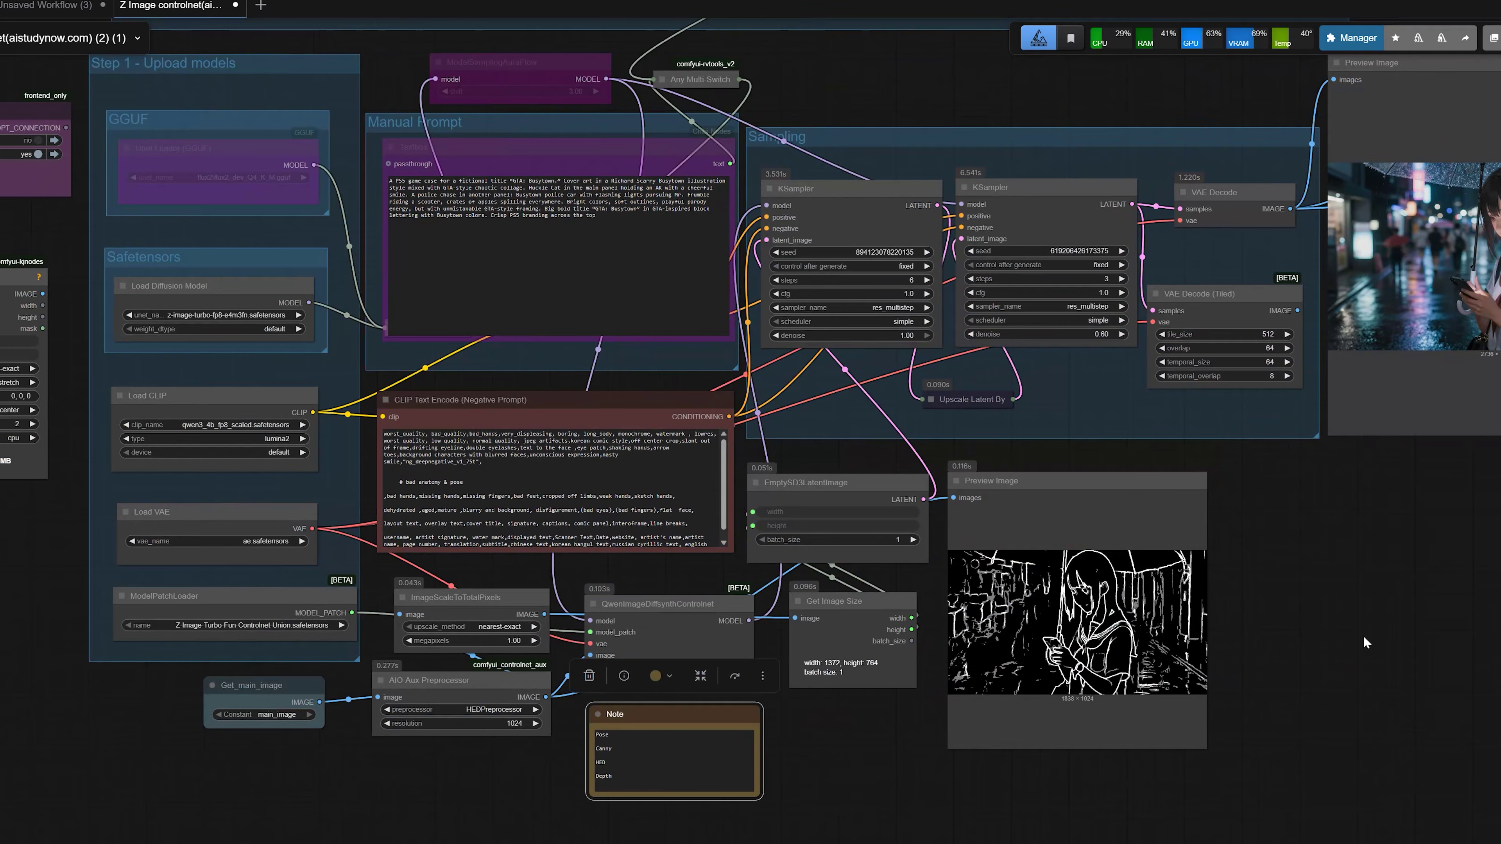
Step: Inspect the HED-guided picture's figure and street background up close in the Preview Image node connected to VAE Decode
{"action": "left_click_drag", "start_coordinate": [1343, 636], "coordinate": [916, 728]}
{"action": "scroll", "coordinate": [684, 731], "scroll_direction": "up", "scroll_amount": 2}
{"action": "left_click_drag", "start_coordinate": [1187, 550], "coordinate": [617, 781]}
{"action": "scroll", "coordinate": [634, 514], "scroll_direction": "down", "scroll_amount": 1}
{"action": "scroll", "coordinate": [634, 514], "scroll_direction": "up", "scroll_amount": 4}
{"action": "scroll", "coordinate": [633, 514], "scroll_direction": "down", "scroll_amount": 1}
{"action": "scroll", "coordinate": [360, 518], "scroll_direction": "up", "scroll_amount": 5}
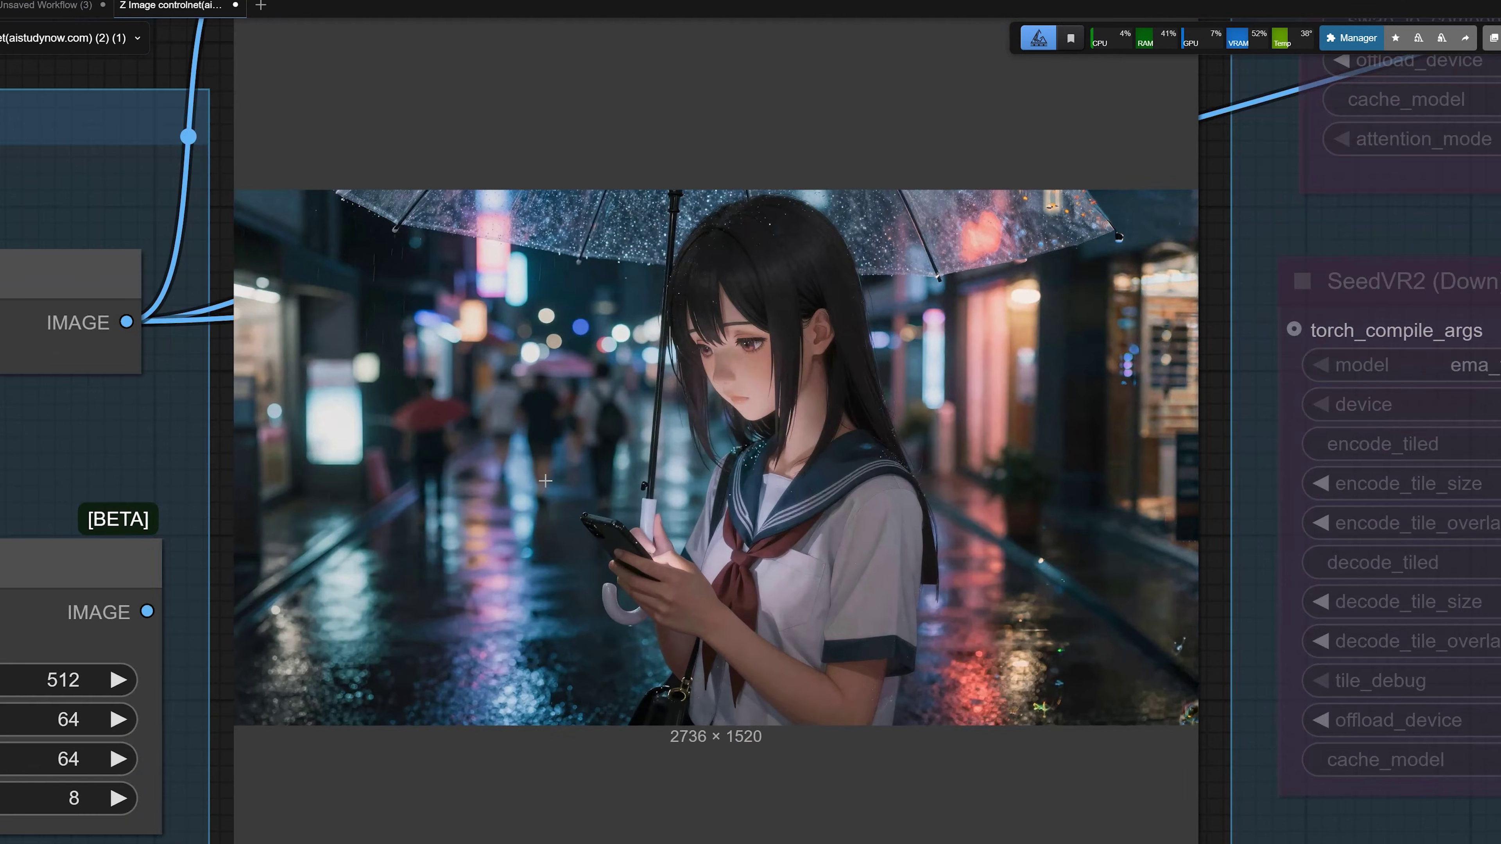
{"action": "scroll", "coordinate": [545, 481], "scroll_direction": "down", "scroll_amount": 2}
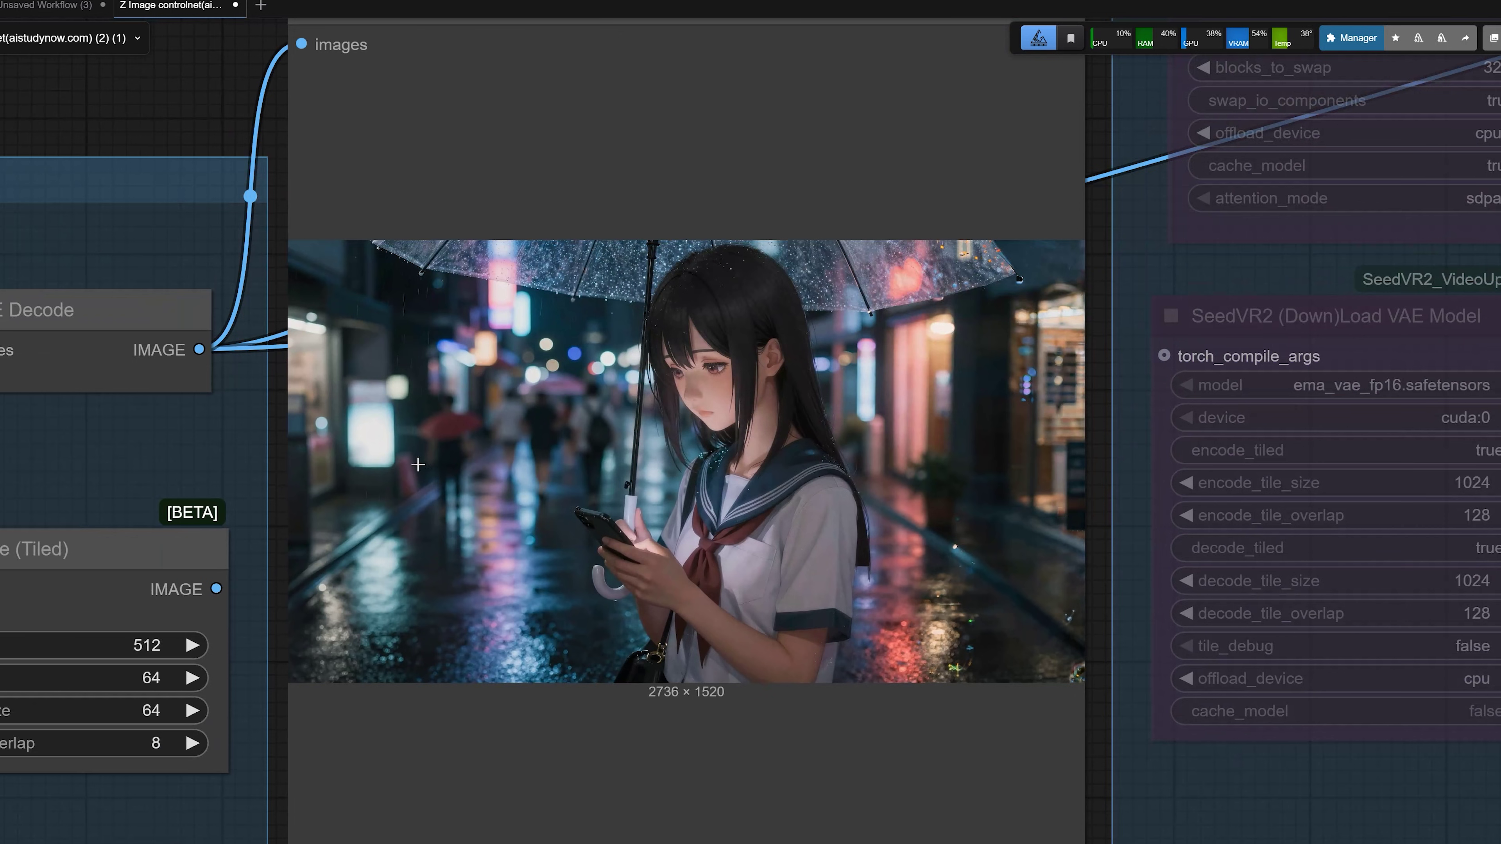
{"action": "scroll", "coordinate": [390, 514], "scroll_direction": "down", "scroll_amount": 1}
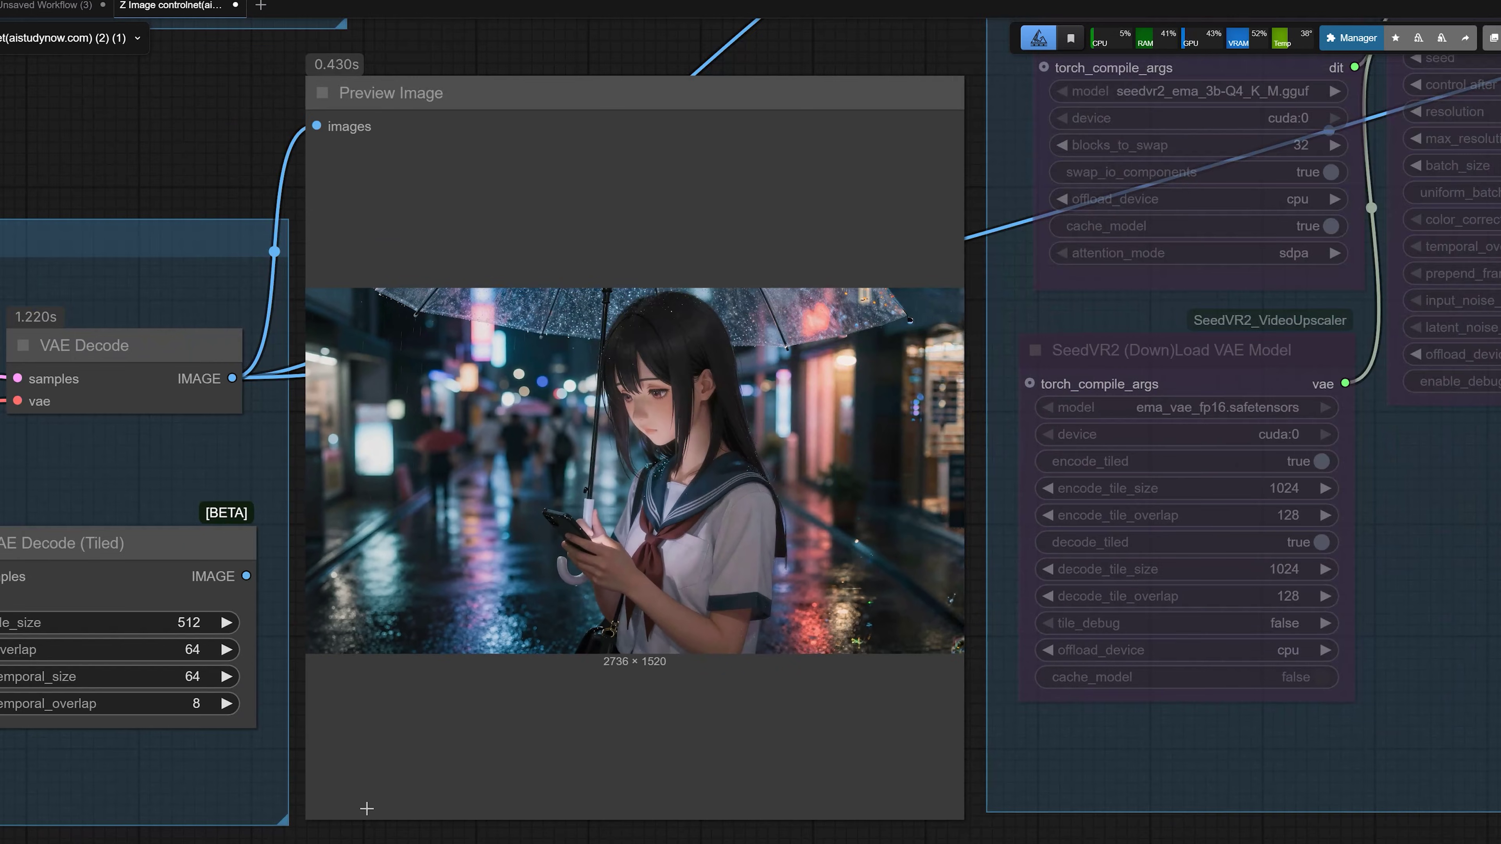
Step: Check the HED-guided picture once more against the edge map preview below the sampling group
{"action": "scroll", "coordinate": [347, 826], "scroll_direction": "down", "scroll_amount": 1}
{"action": "left_click_drag", "start_coordinate": [563, 843], "coordinate": [1223, 376]}
{"action": "left_click_drag", "start_coordinate": [901, 580], "coordinate": [626, 843]}
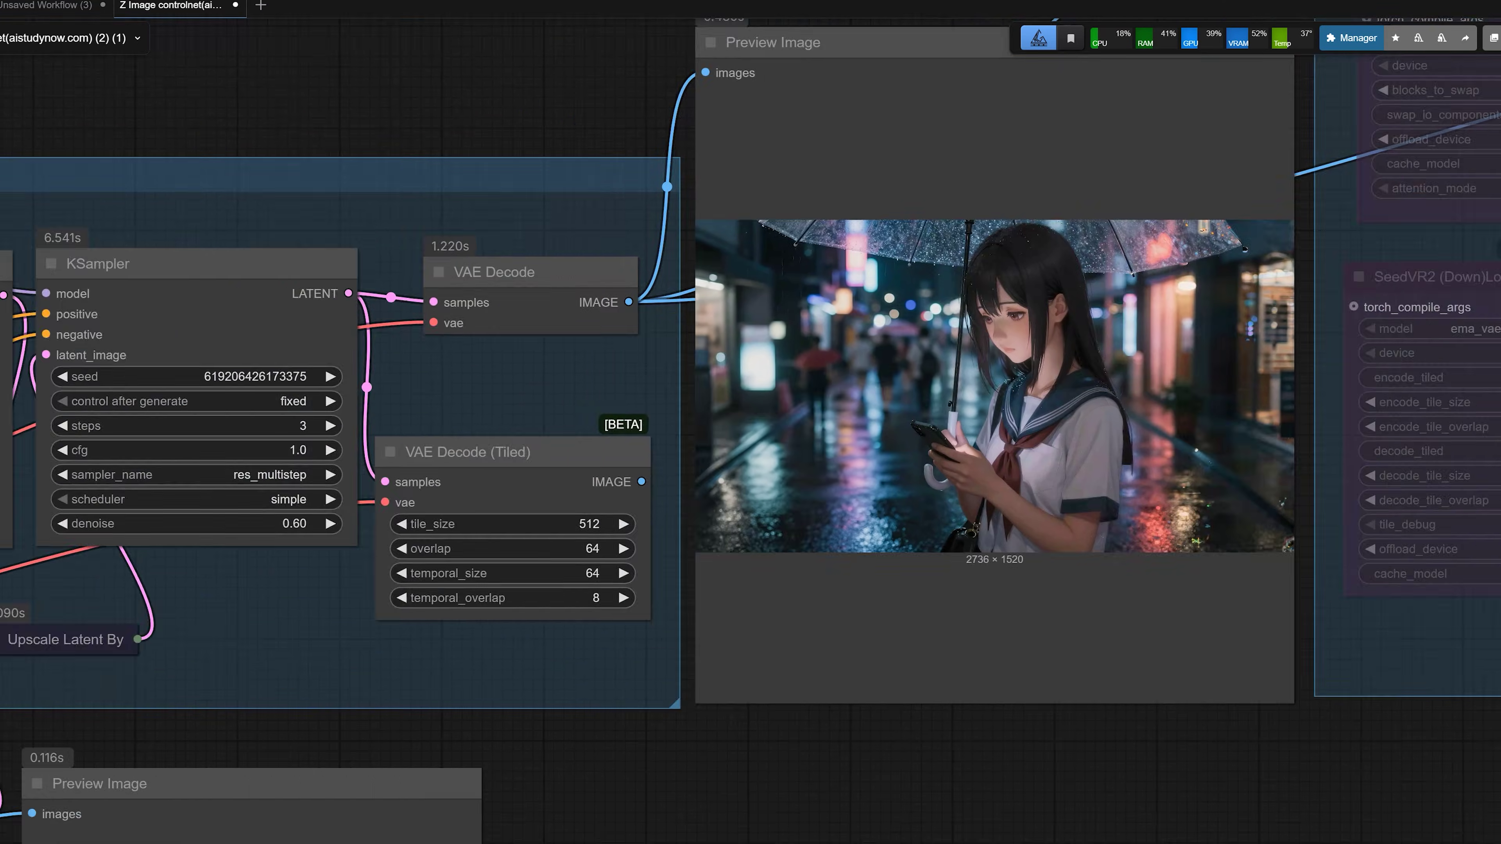
{"action": "left_click_drag", "start_coordinate": [897, 465], "coordinate": [741, 537]}
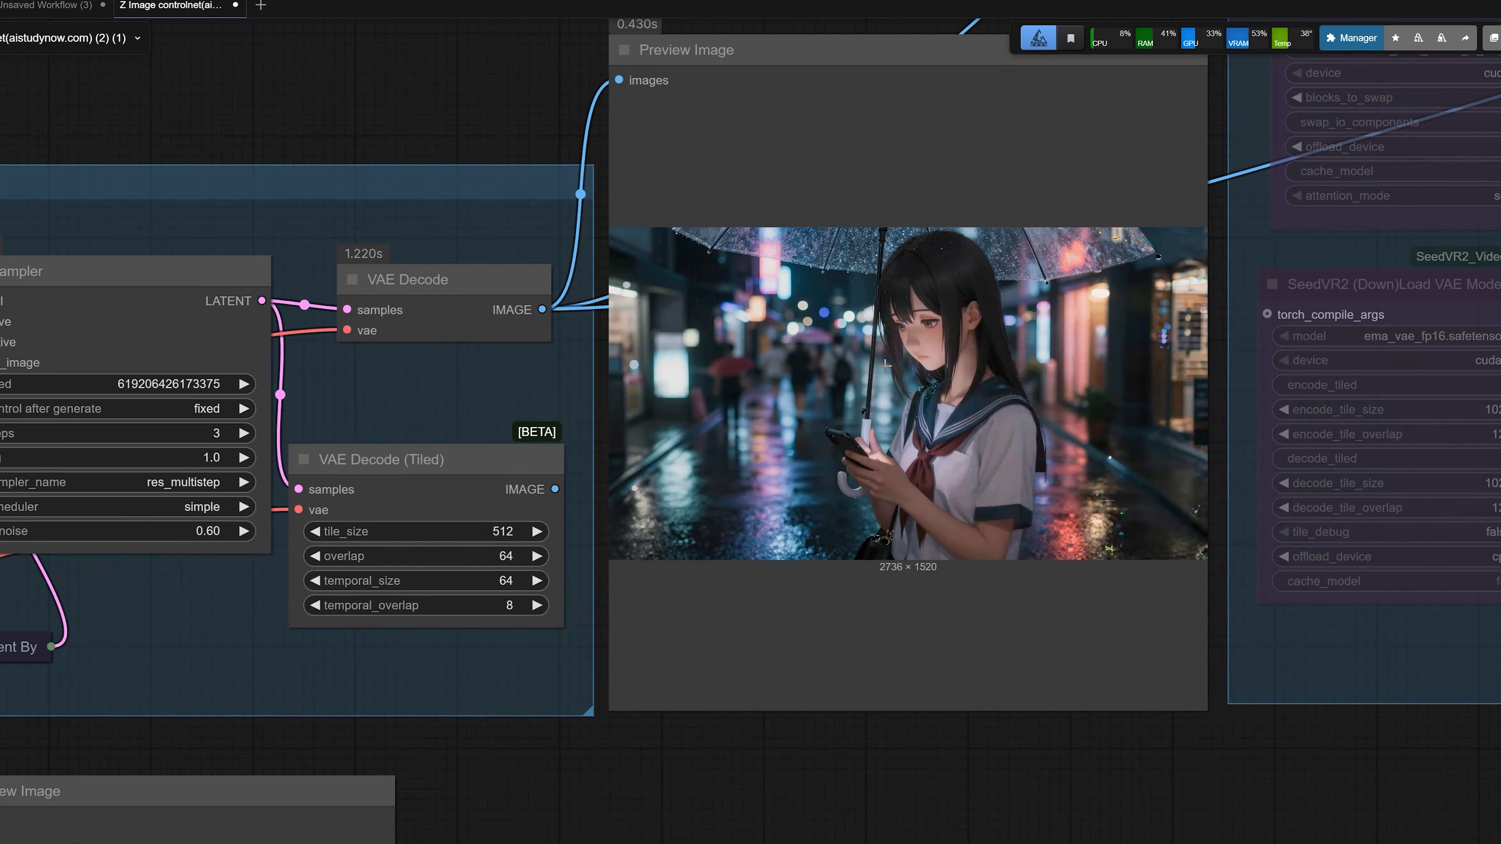
{"action": "scroll", "coordinate": [885, 364], "scroll_direction": "up", "scroll_amount": 3}
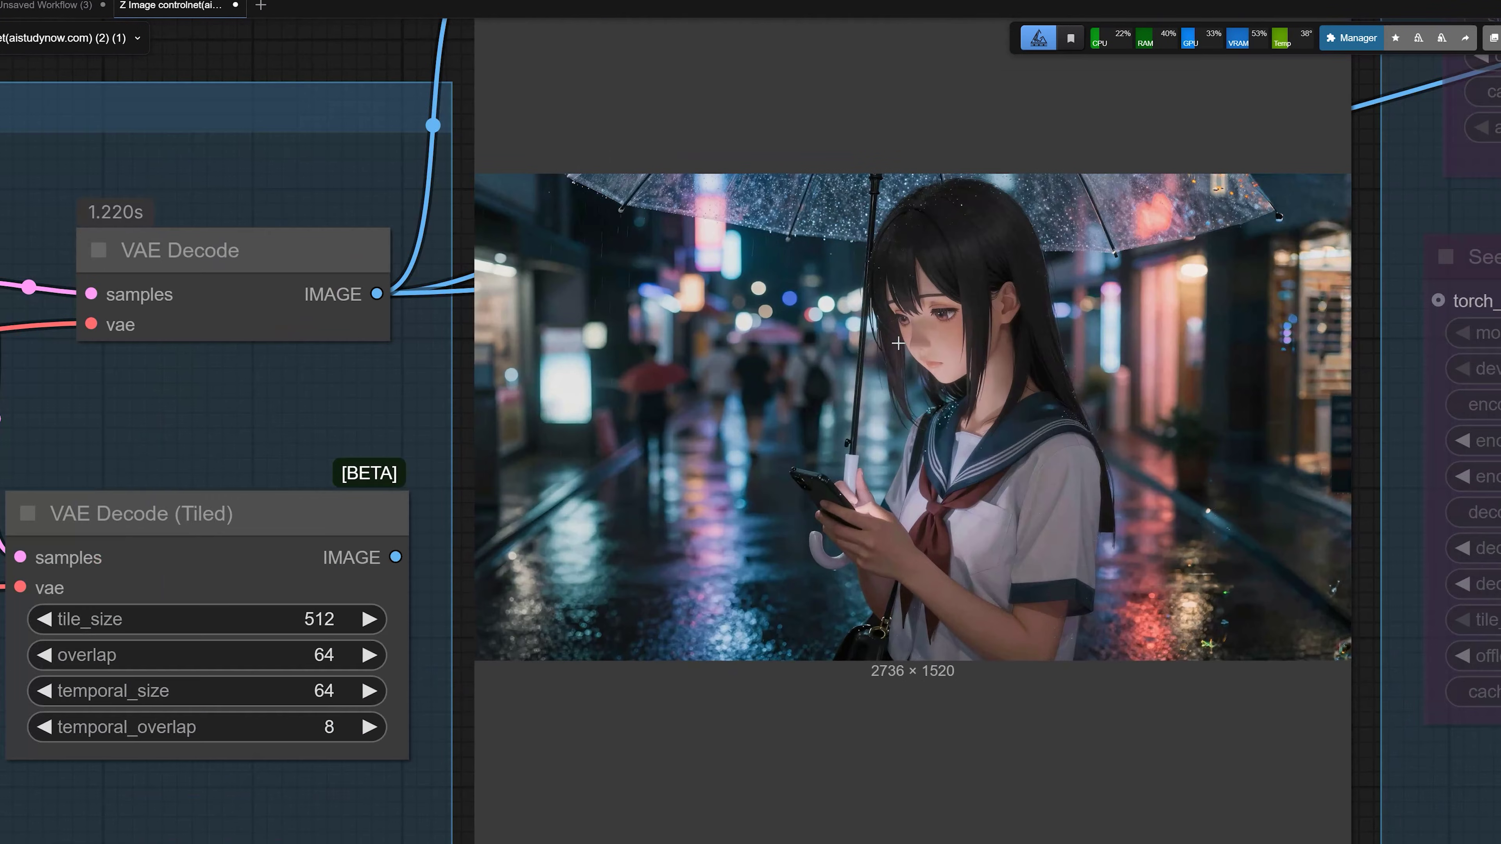
{"action": "scroll", "coordinate": [877, 372], "scroll_direction": "down", "scroll_amount": 2}
{"action": "scroll", "coordinate": [877, 372], "scroll_direction": "down", "scroll_amount": 5}
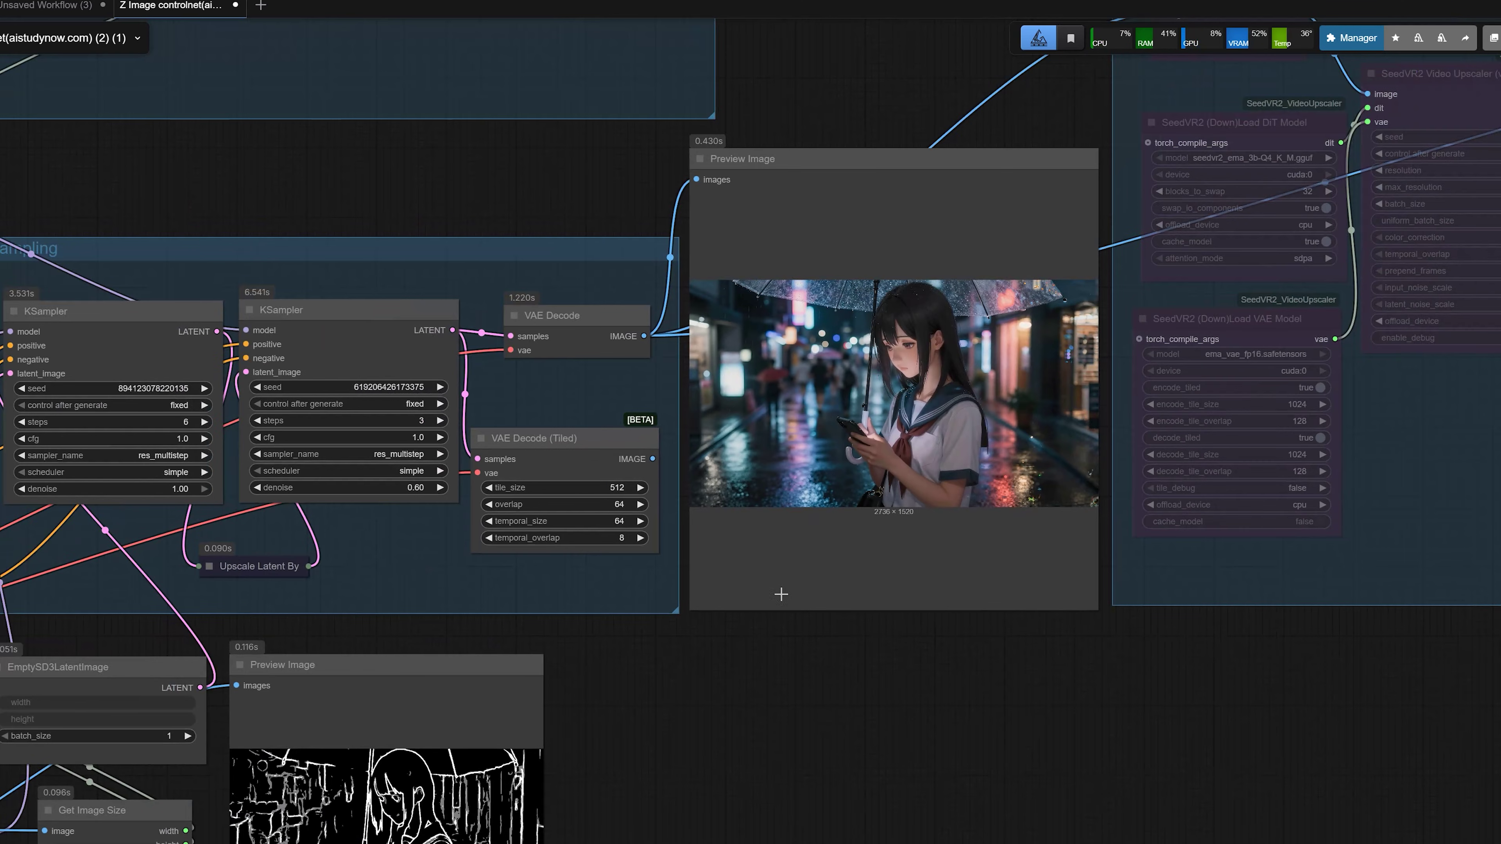
Step: Review the preprocessor types listed in the Note node below QwenImageDiffsynthControlnet
{"action": "left_click_drag", "start_coordinate": [654, 751], "coordinate": [1296, 419]}
{"action": "left_click_drag", "start_coordinate": [677, 690], "coordinate": [1365, 528]}
{"action": "scroll", "coordinate": [817, 588], "scroll_direction": "up", "scroll_amount": 3}
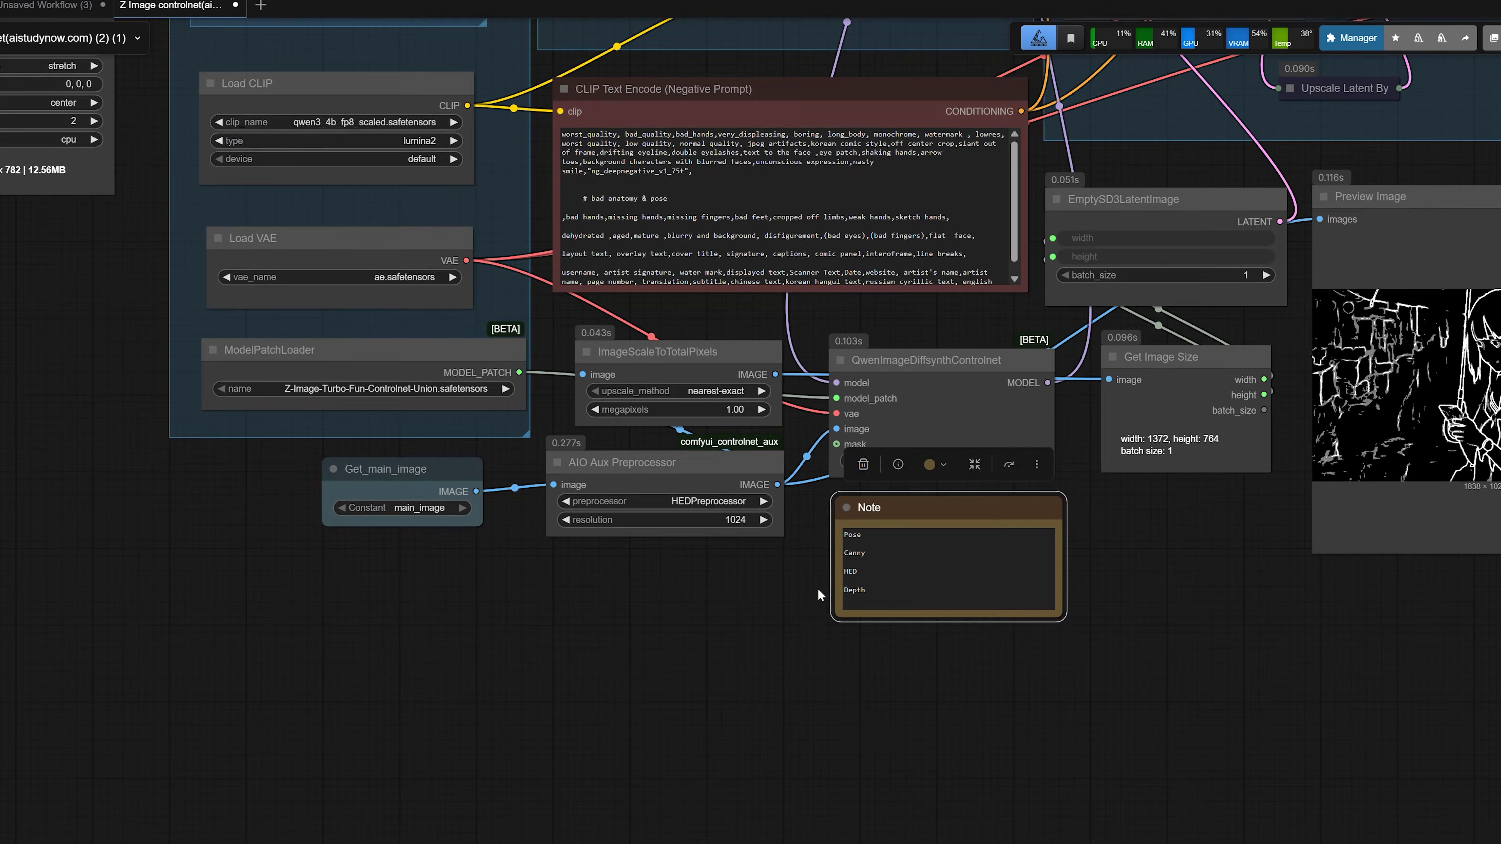
{"action": "left_click", "coordinate": [894, 525]}
{"action": "left_click", "coordinate": [889, 547]}
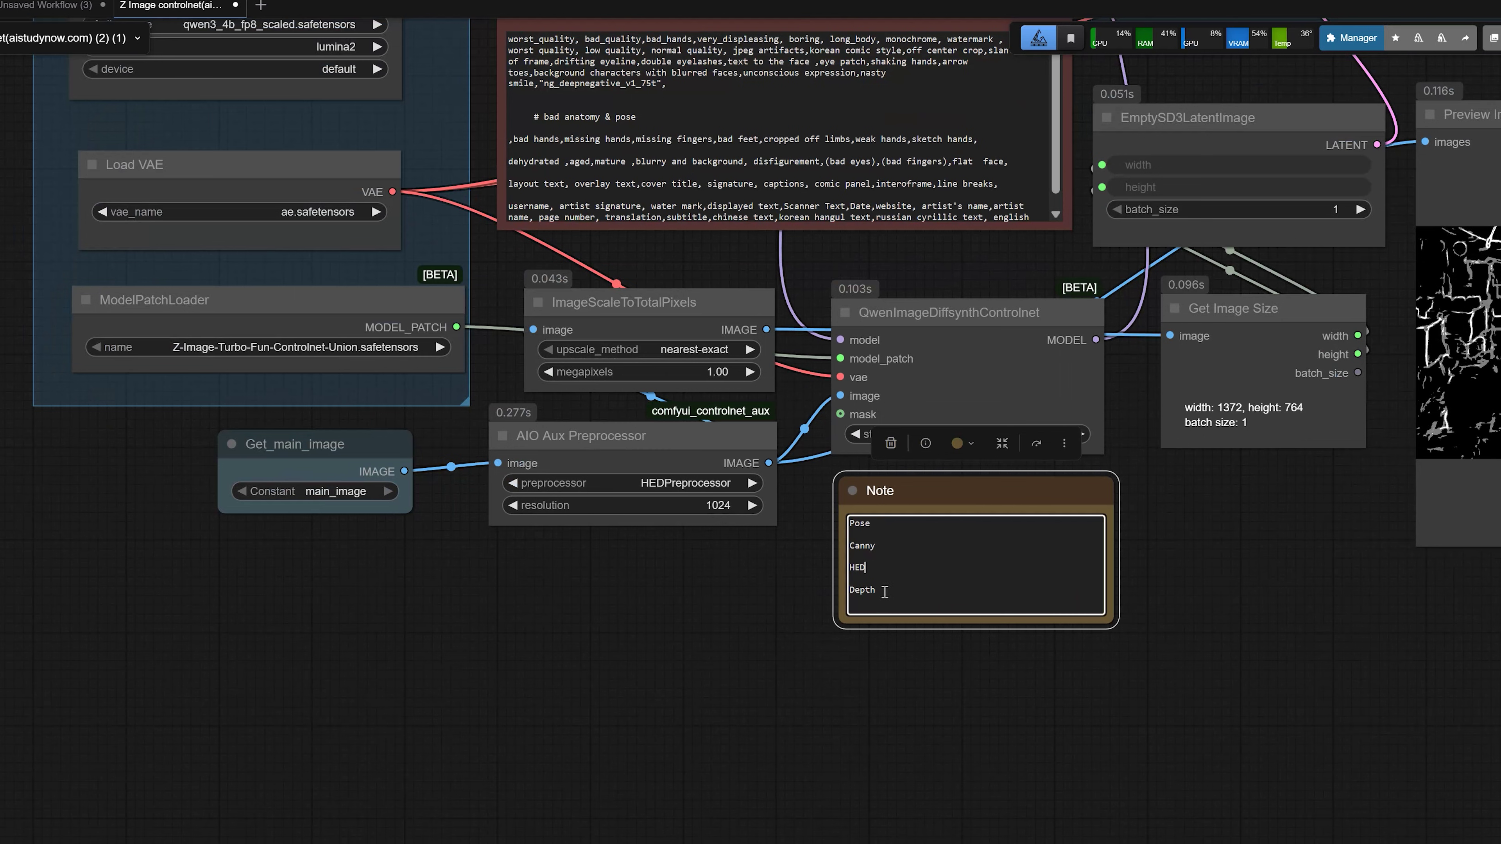
{"action": "left_click_drag", "start_coordinate": [638, 601], "coordinate": [777, 737]}
{"action": "scroll", "coordinate": [792, 694], "scroll_direction": "down", "scroll_amount": 5}
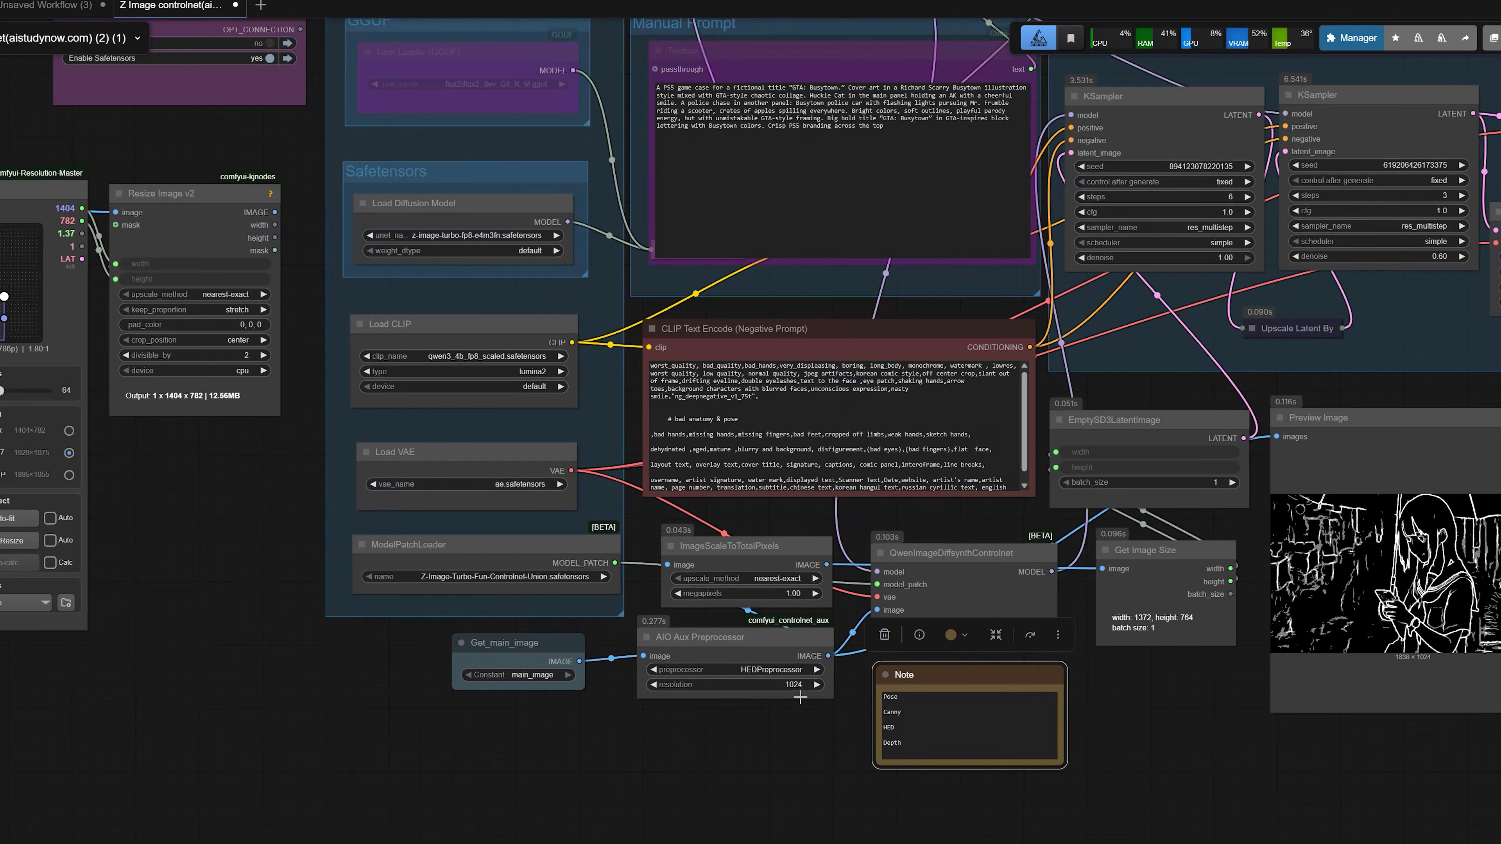
{"action": "scroll", "coordinate": [1080, 685], "scroll_direction": "down", "scroll_amount": 3}
{"action": "left_click_drag", "start_coordinate": [768, 719], "coordinate": [349, 770]}
{"action": "left_click_drag", "start_coordinate": [1323, 580], "coordinate": [585, 843]}
{"action": "scroll", "coordinate": [858, 323], "scroll_direction": "up", "scroll_amount": 3}
{"action": "left_click", "coordinate": [876, 260]}
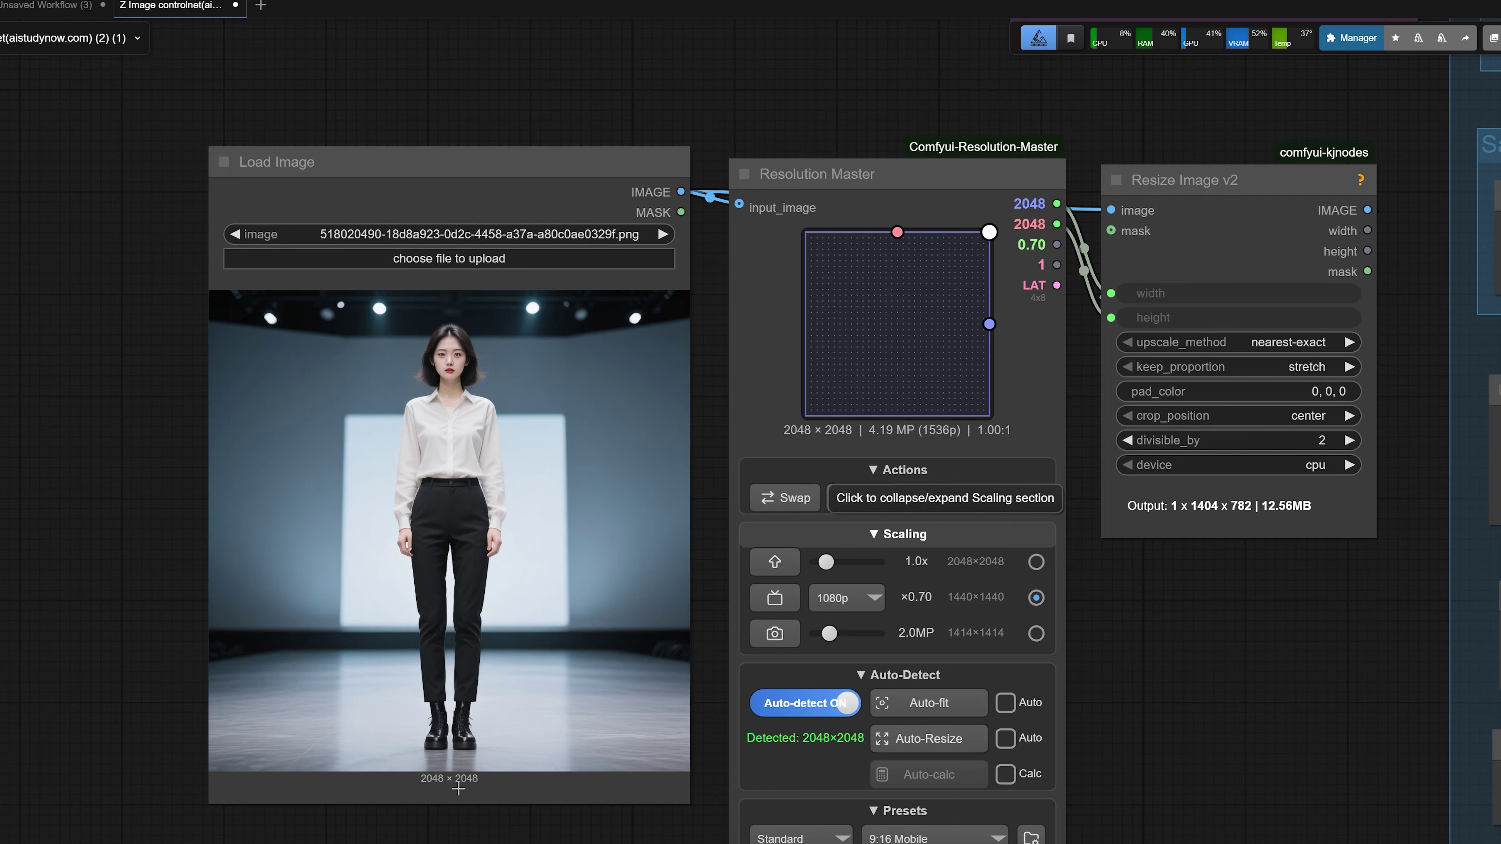
{"action": "scroll", "coordinate": [1211, 759], "scroll_direction": "down", "scroll_amount": 3}
{"action": "left_click_drag", "start_coordinate": [1211, 757], "coordinate": [525, 759]}
{"action": "scroll", "coordinate": [525, 759], "scroll_direction": "down", "scroll_amount": 3}
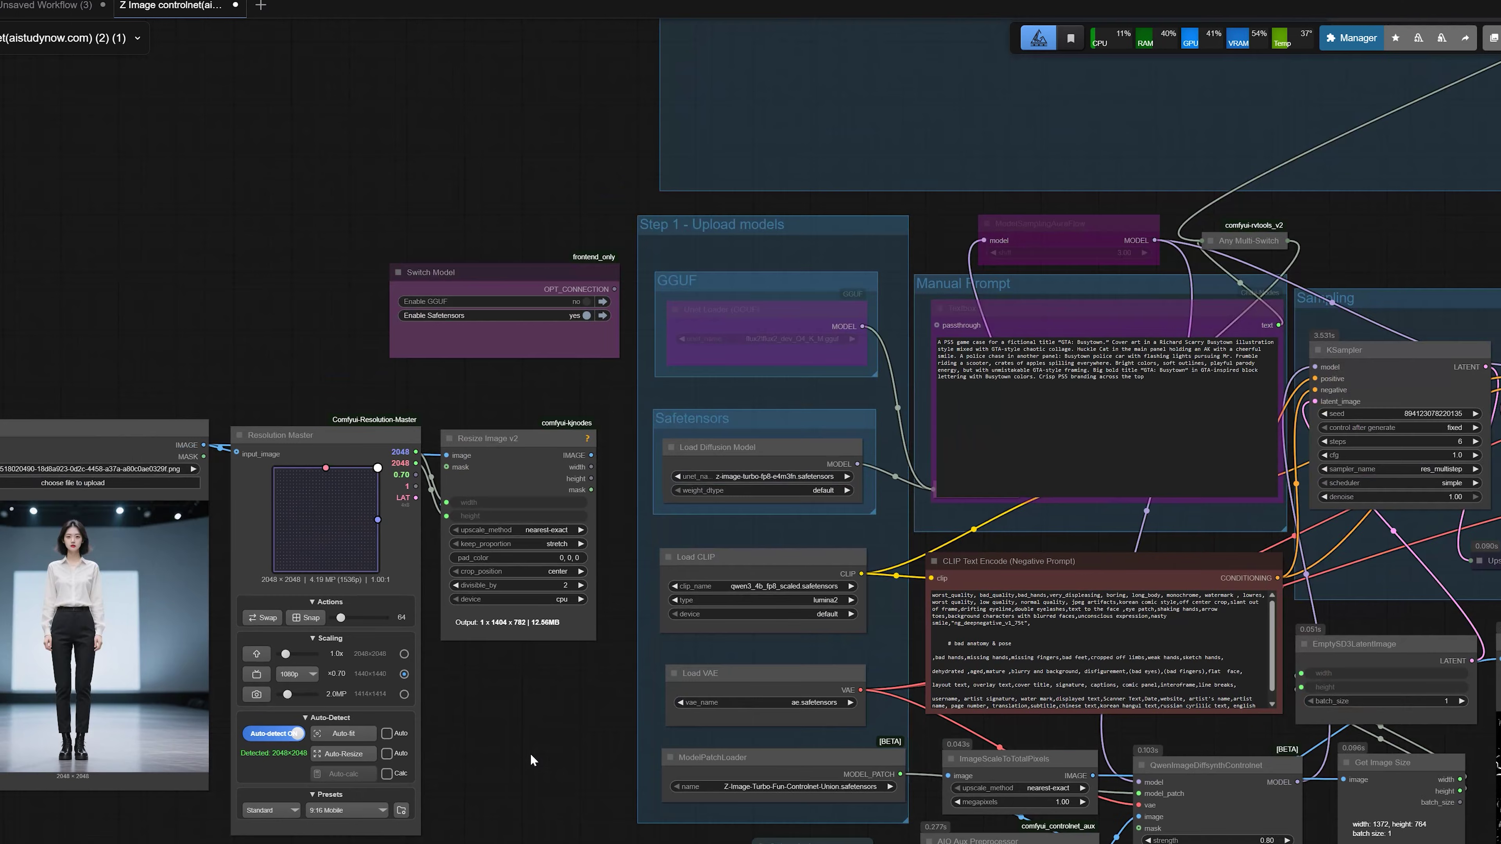
{"action": "left_click_drag", "start_coordinate": [600, 841], "coordinate": [90, 631]}
{"action": "scroll", "coordinate": [449, 663], "scroll_direction": "up", "scroll_amount": 1}
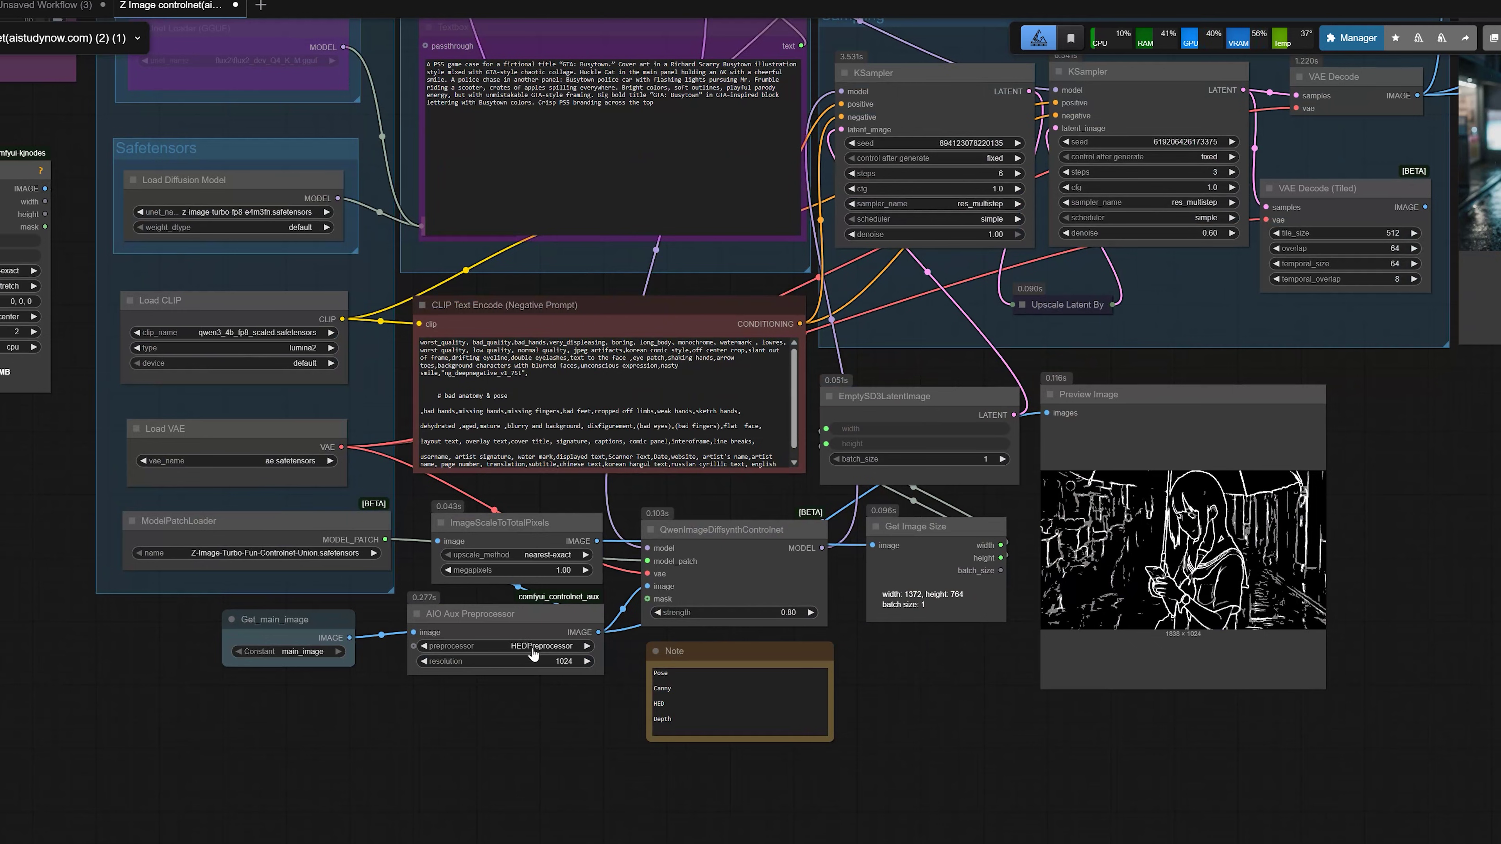
{"action": "left_click", "coordinate": [525, 649]}
{"action": "type", "text": "de"}
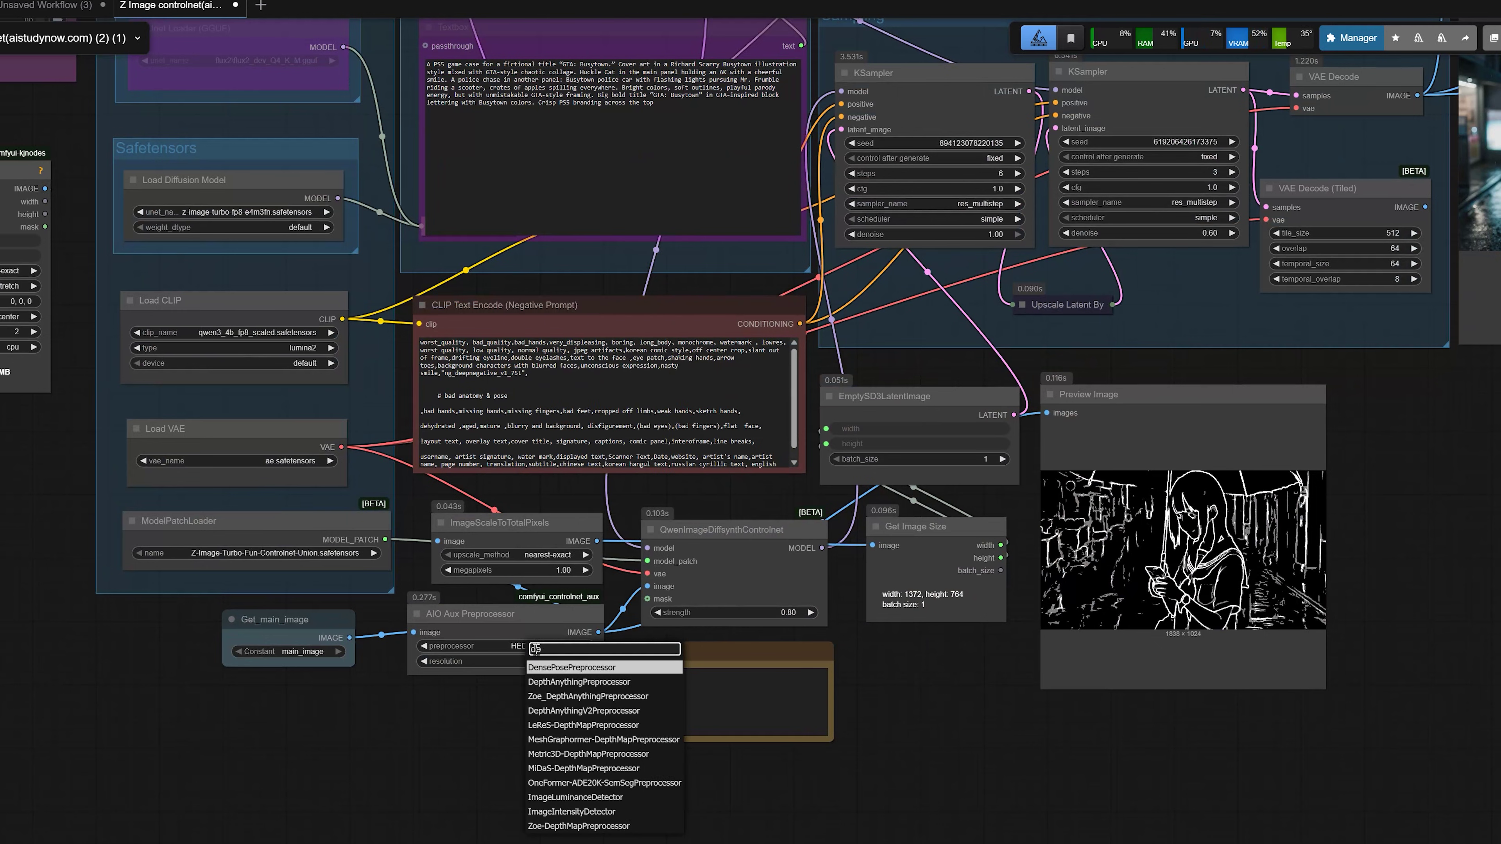
{"action": "left_click", "coordinate": [324, 735]}
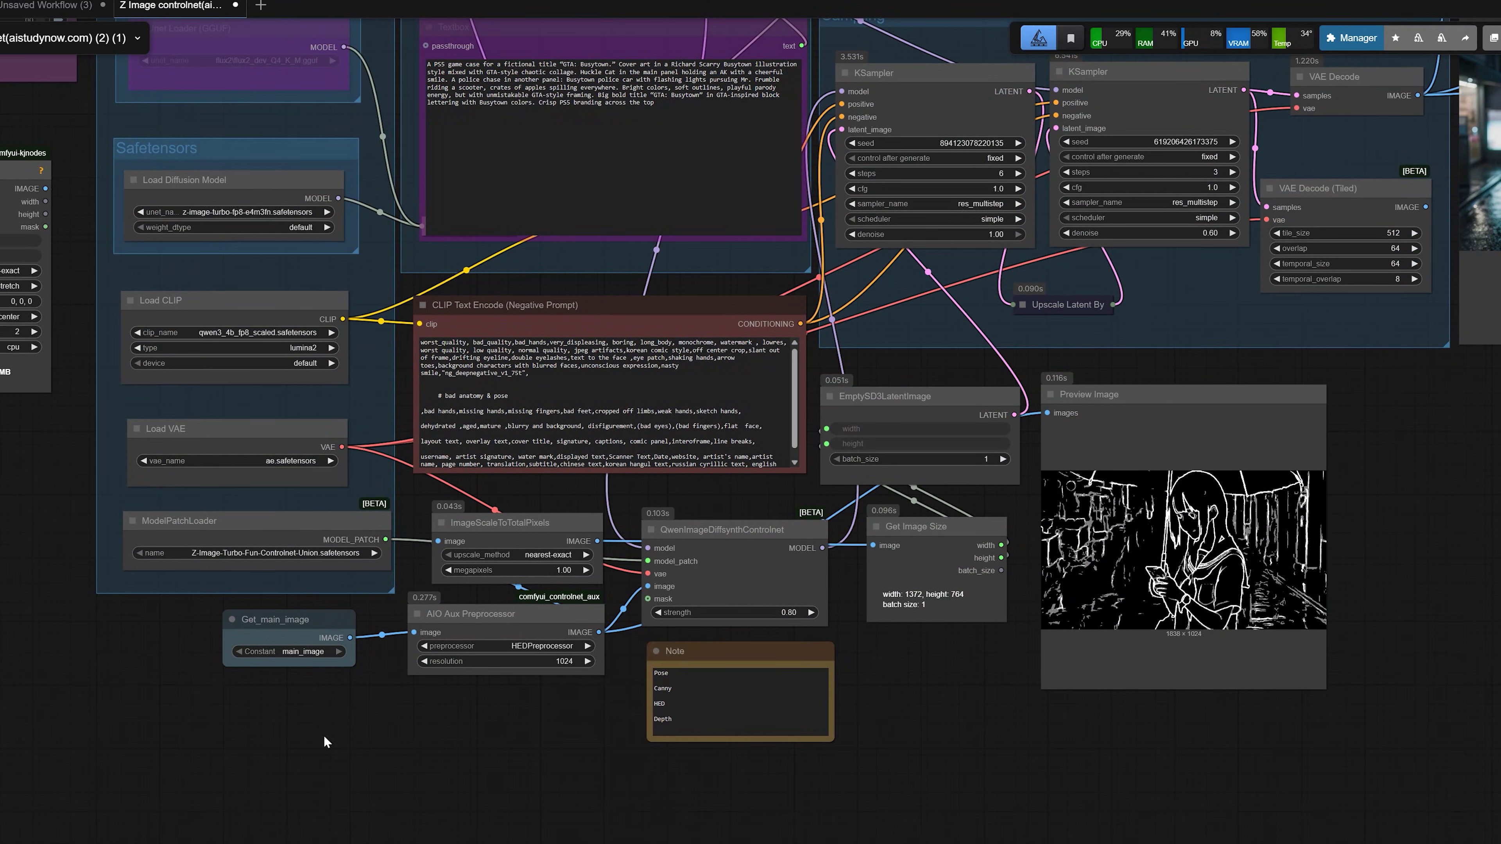
Step: Set the AIO Aux Preprocessor to DepthAnythingPreprocessor and run the workflow on the standing woman image
{"action": "left_click_drag", "start_coordinate": [204, 729], "coordinate": [713, 779]}
{"action": "left_click_drag", "start_coordinate": [569, 717], "coordinate": [680, 717]}
{"action": "left_click_drag", "start_coordinate": [994, 693], "coordinate": [734, 690]}
{"action": "scroll", "coordinate": [804, 689], "scroll_direction": "up", "scroll_amount": 2}
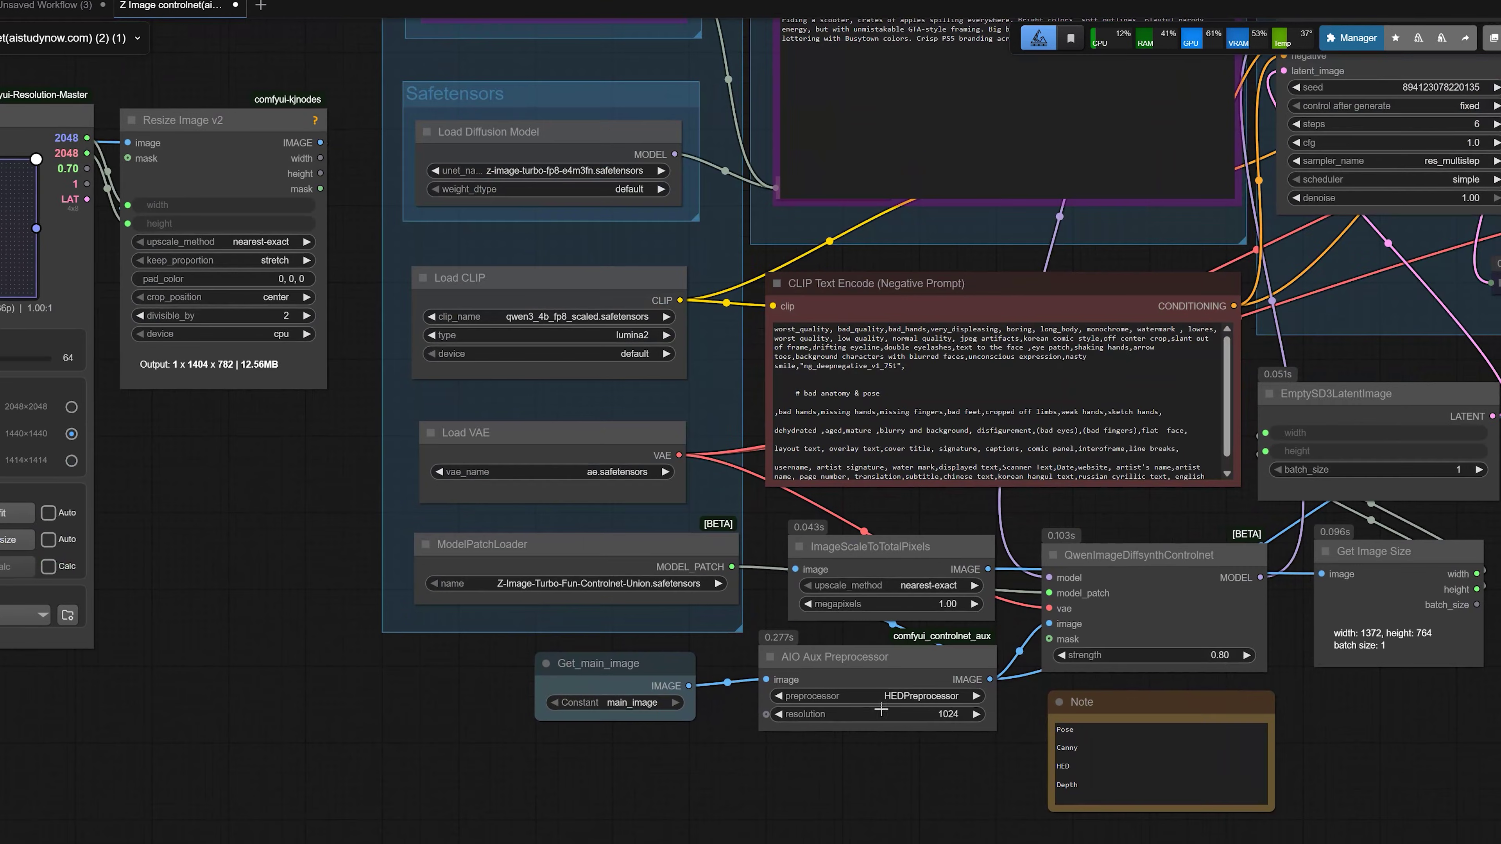
{"action": "left_click", "coordinate": [891, 696]}
{"action": "type", "text": "de"}
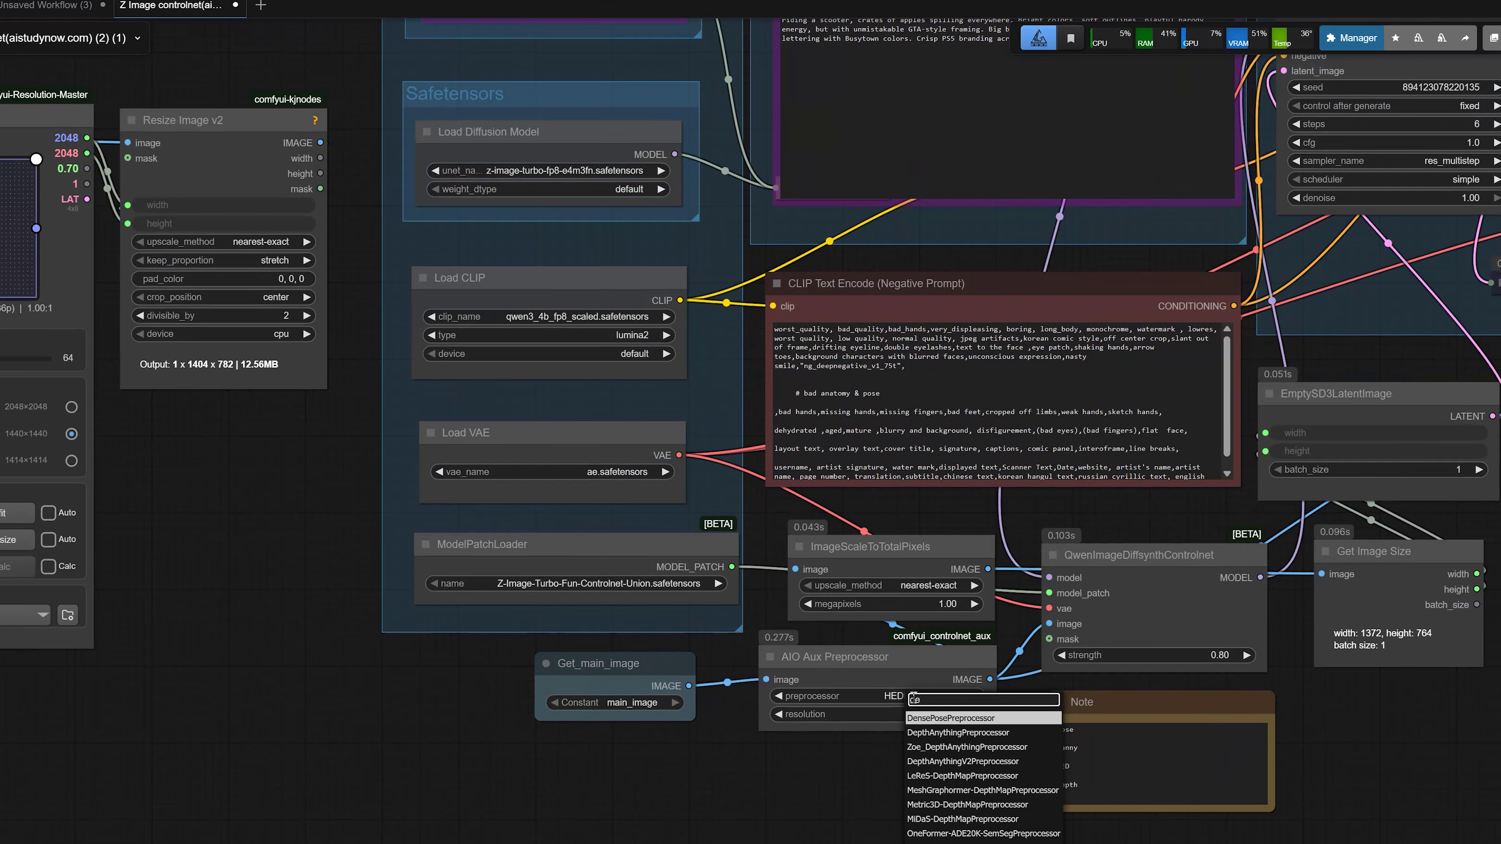
{"action": "left_click", "coordinate": [947, 734]}
{"action": "left_click_drag", "start_coordinate": [660, 757], "coordinate": [789, 758]}
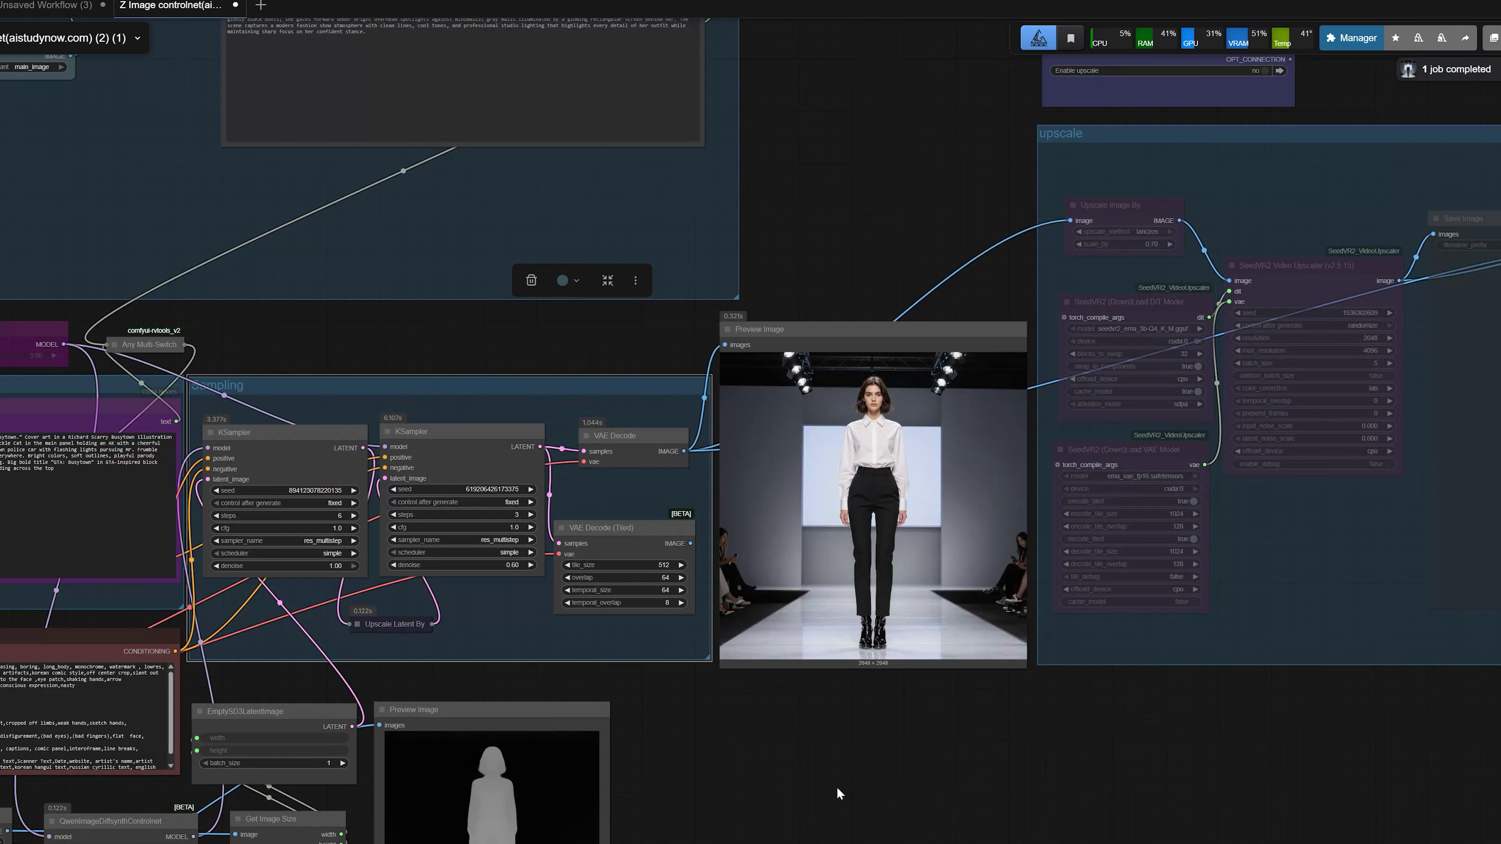
Step: Examine the depth-guided picture of the standing woman in the Preview Image node connected to VAE Decode
{"action": "left_click_drag", "start_coordinate": [837, 787], "coordinate": [924, 781]}
{"action": "scroll", "coordinate": [944, 559], "scroll_direction": "up", "scroll_amount": 5}
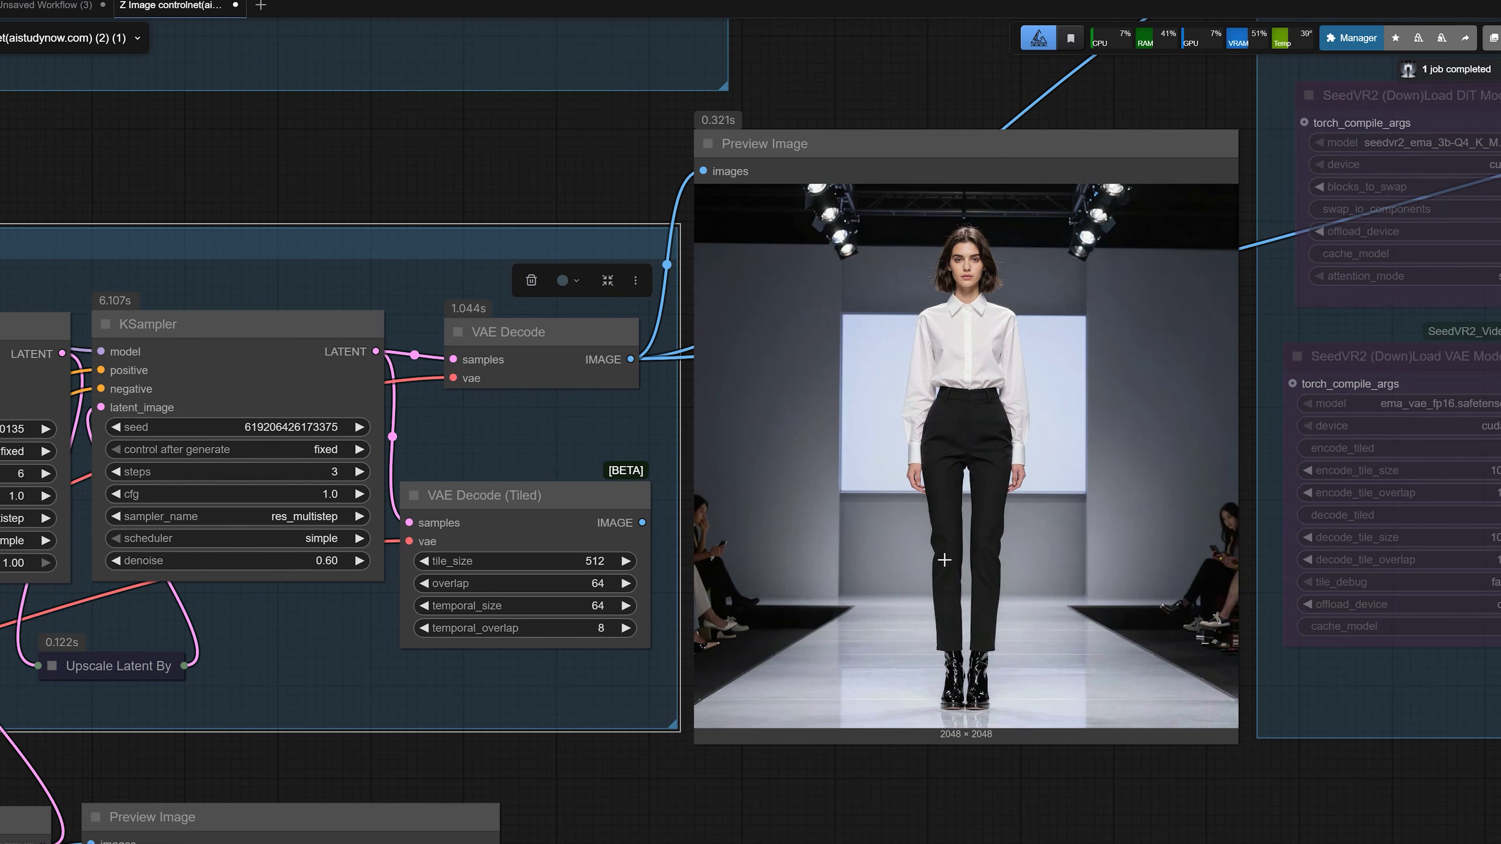
{"action": "left_click", "coordinate": [990, 572]}
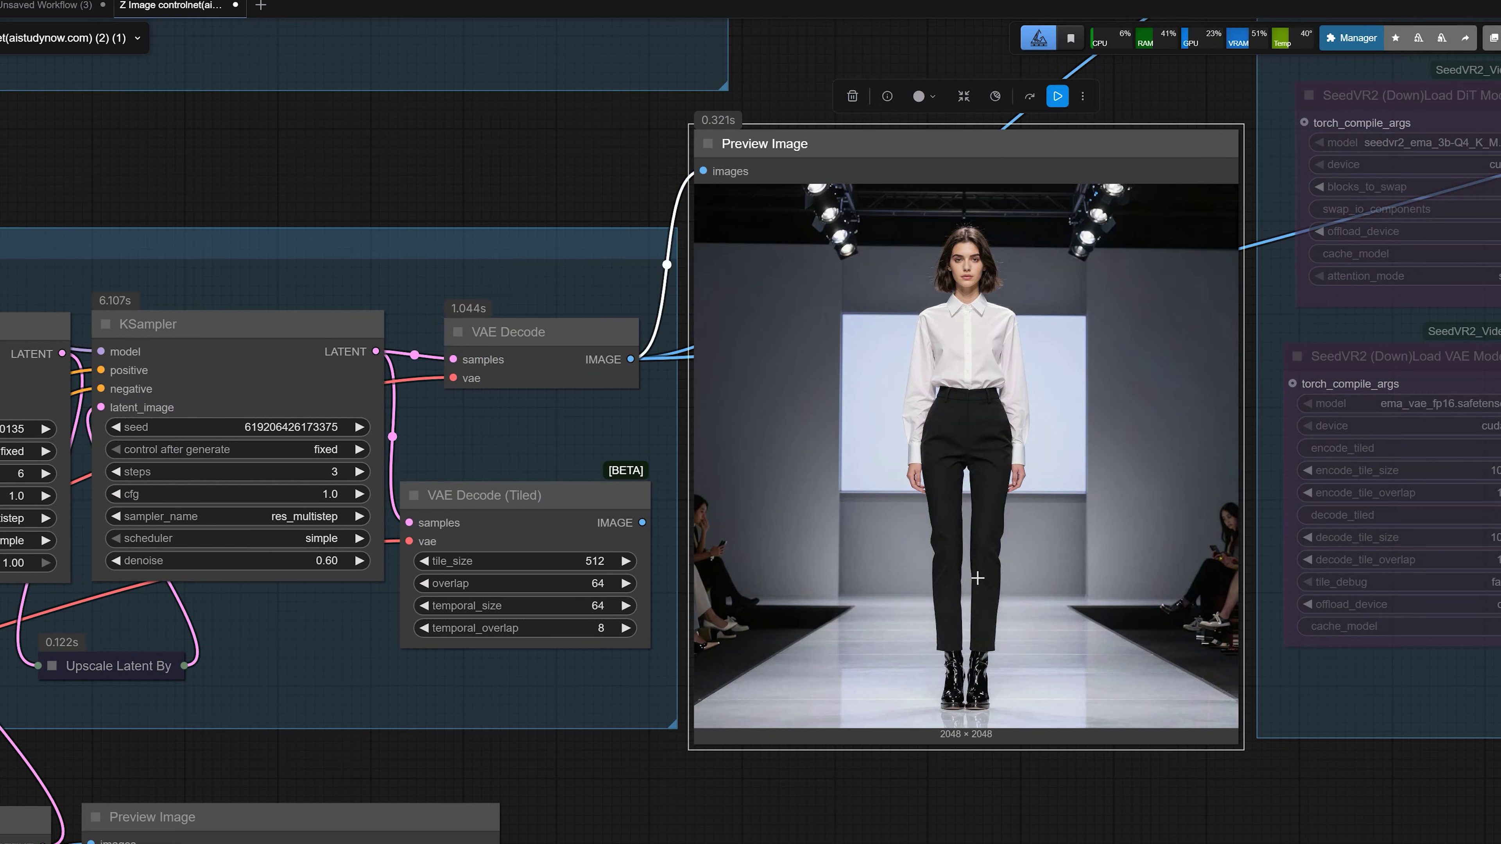
{"action": "scroll", "coordinate": [978, 582], "scroll_direction": "down", "scroll_amount": 4}
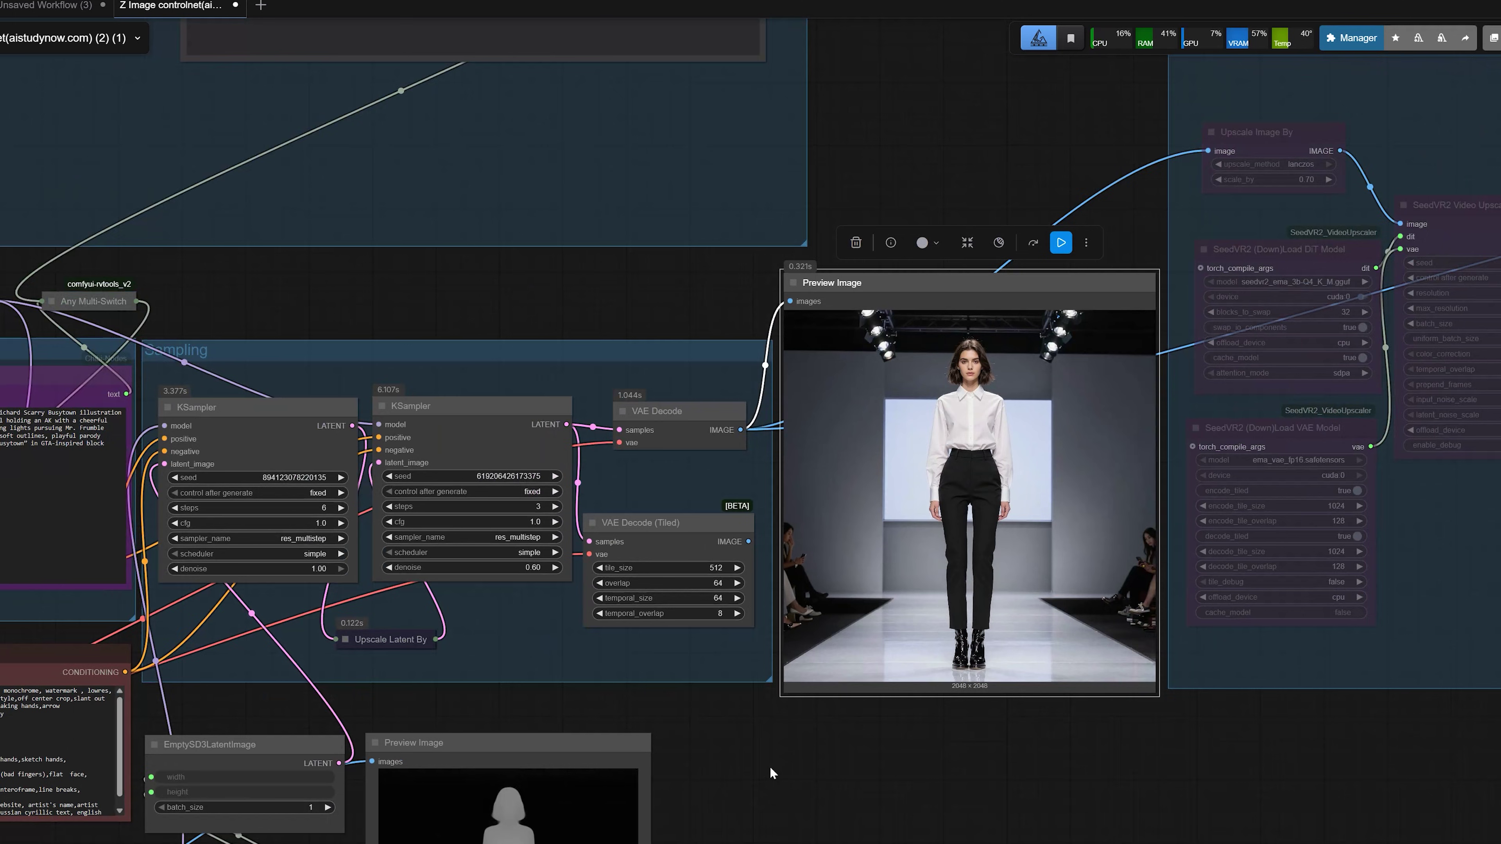
{"action": "scroll", "coordinate": [770, 768], "scroll_direction": "down", "scroll_amount": 2}
{"action": "left_click_drag", "start_coordinate": [770, 768], "coordinate": [955, 748]}
{"action": "scroll", "coordinate": [1107, 647], "scroll_direction": "down", "scroll_amount": 1}
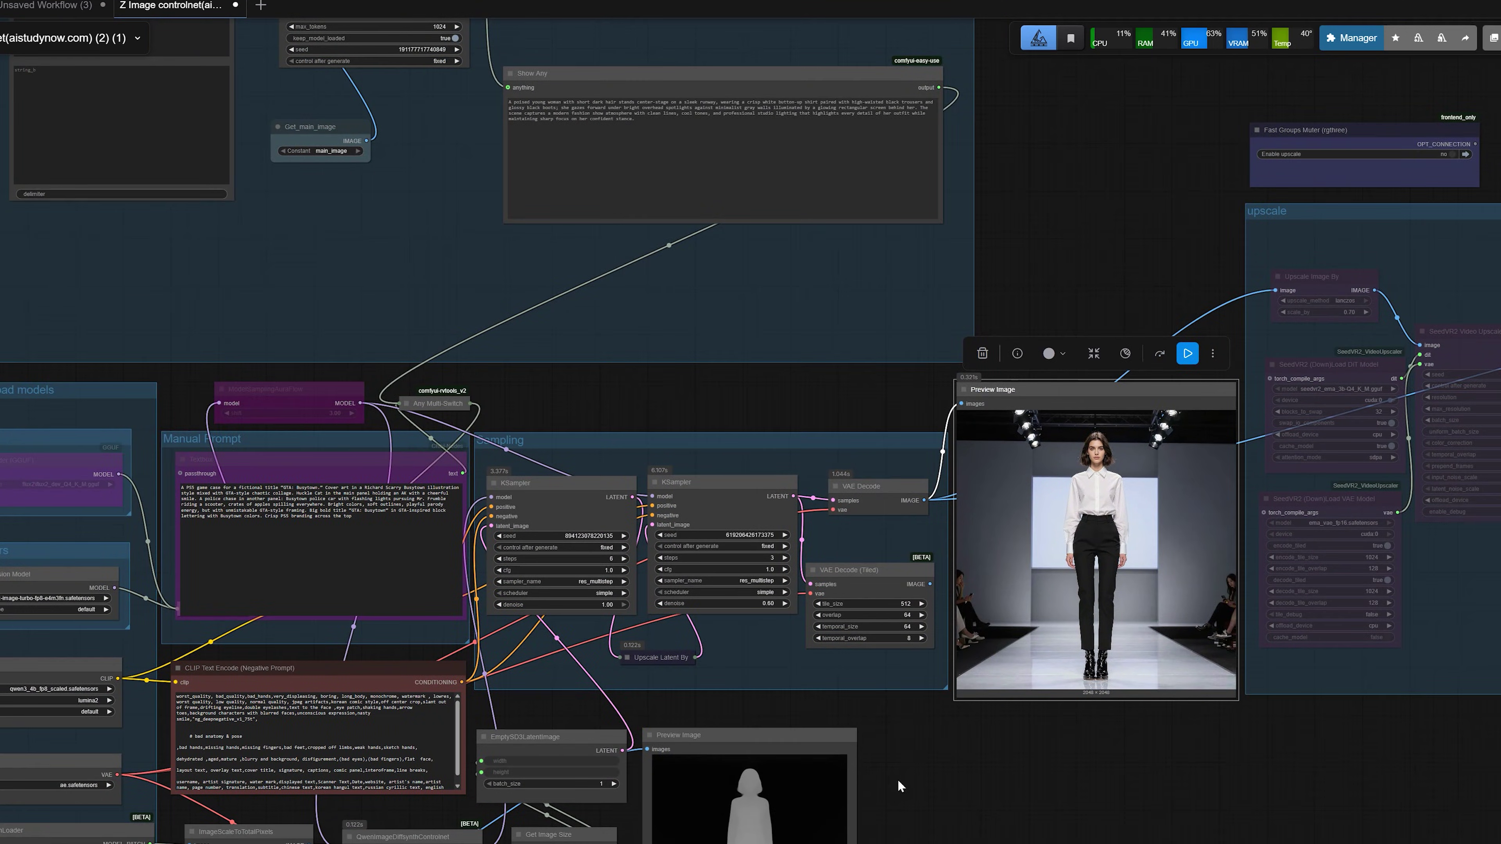
{"action": "scroll", "coordinate": [898, 781], "scroll_direction": "down", "scroll_amount": 2}
{"action": "left_click_drag", "start_coordinate": [935, 774], "coordinate": [958, 837]}
{"action": "left_click", "coordinate": [5, 661]}
{"action": "scroll", "coordinate": [1071, 685], "scroll_direction": "up", "scroll_amount": 5}
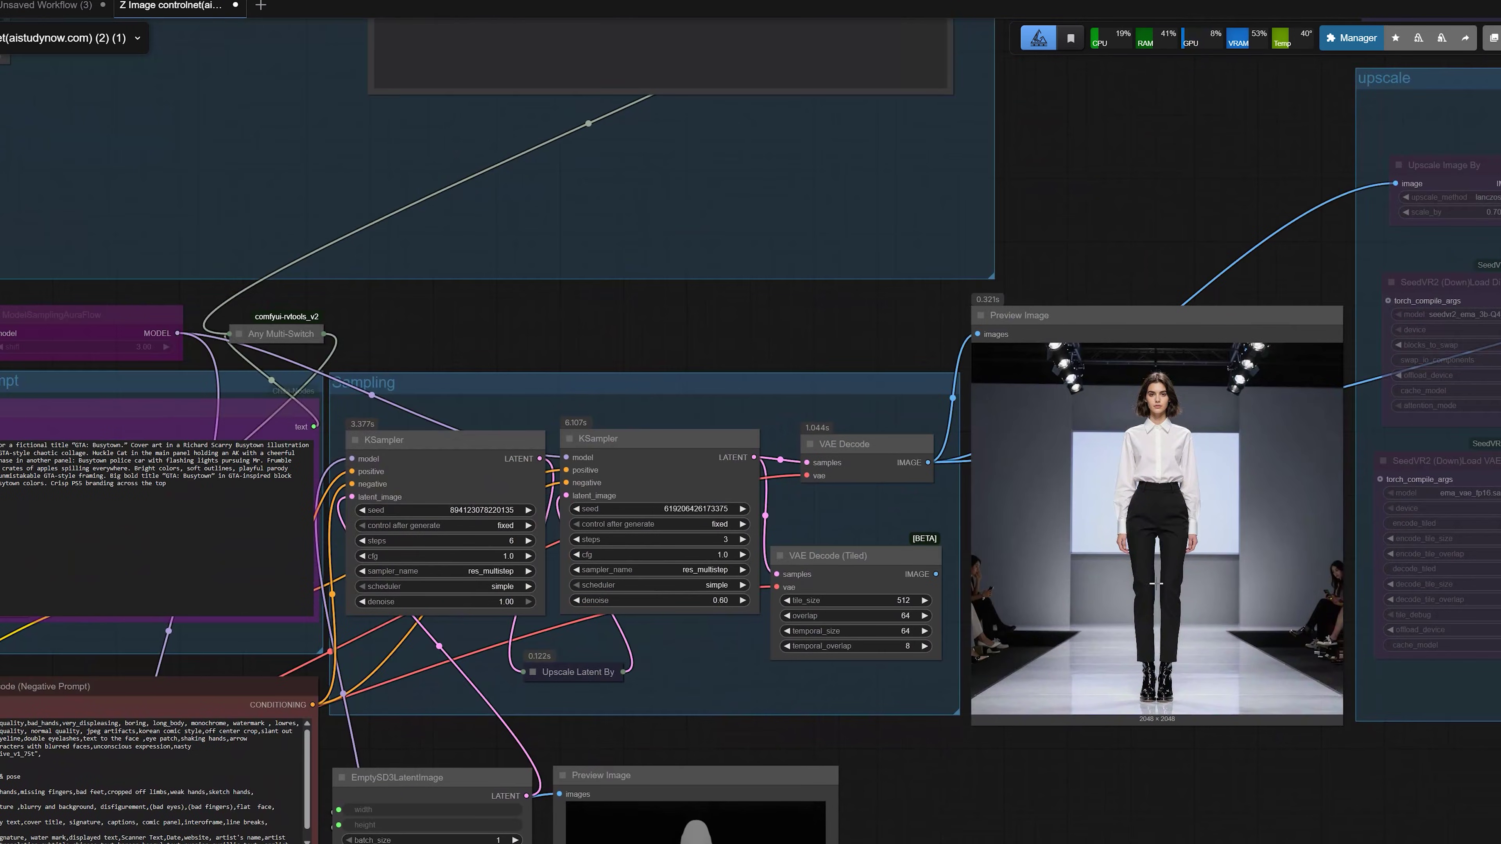
{"action": "left_click", "coordinate": [1142, 520]}
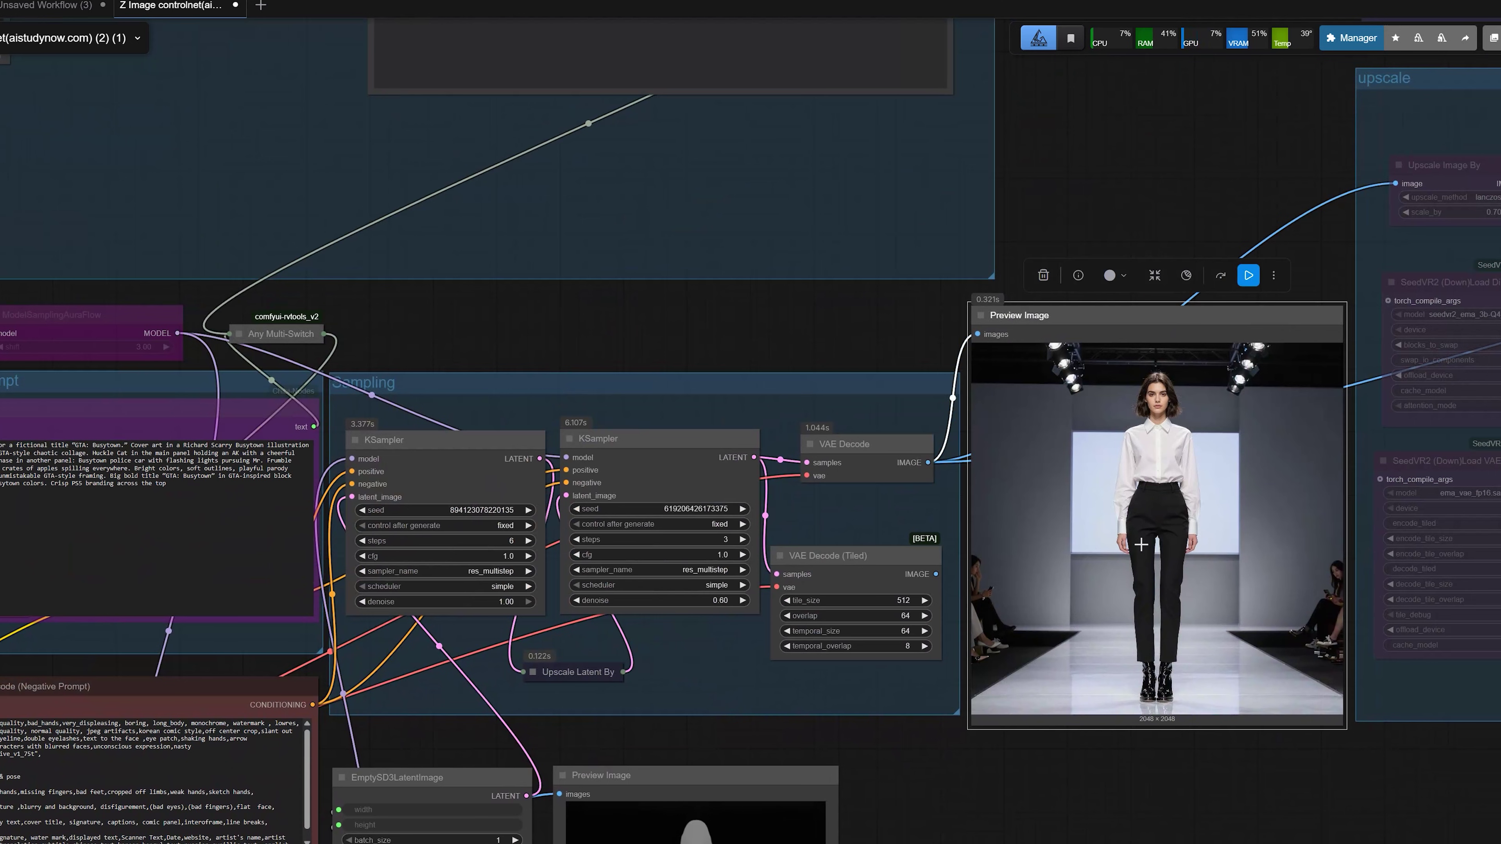
Step: Set the QwenImageDiffsynthControlnet strength to 0.4 and run the workflow again
{"action": "left_click_drag", "start_coordinate": [940, 827], "coordinate": [1315, 487]}
{"action": "scroll", "coordinate": [615, 651], "scroll_direction": "up", "scroll_amount": 2}
{"action": "left_click", "coordinate": [675, 642]}
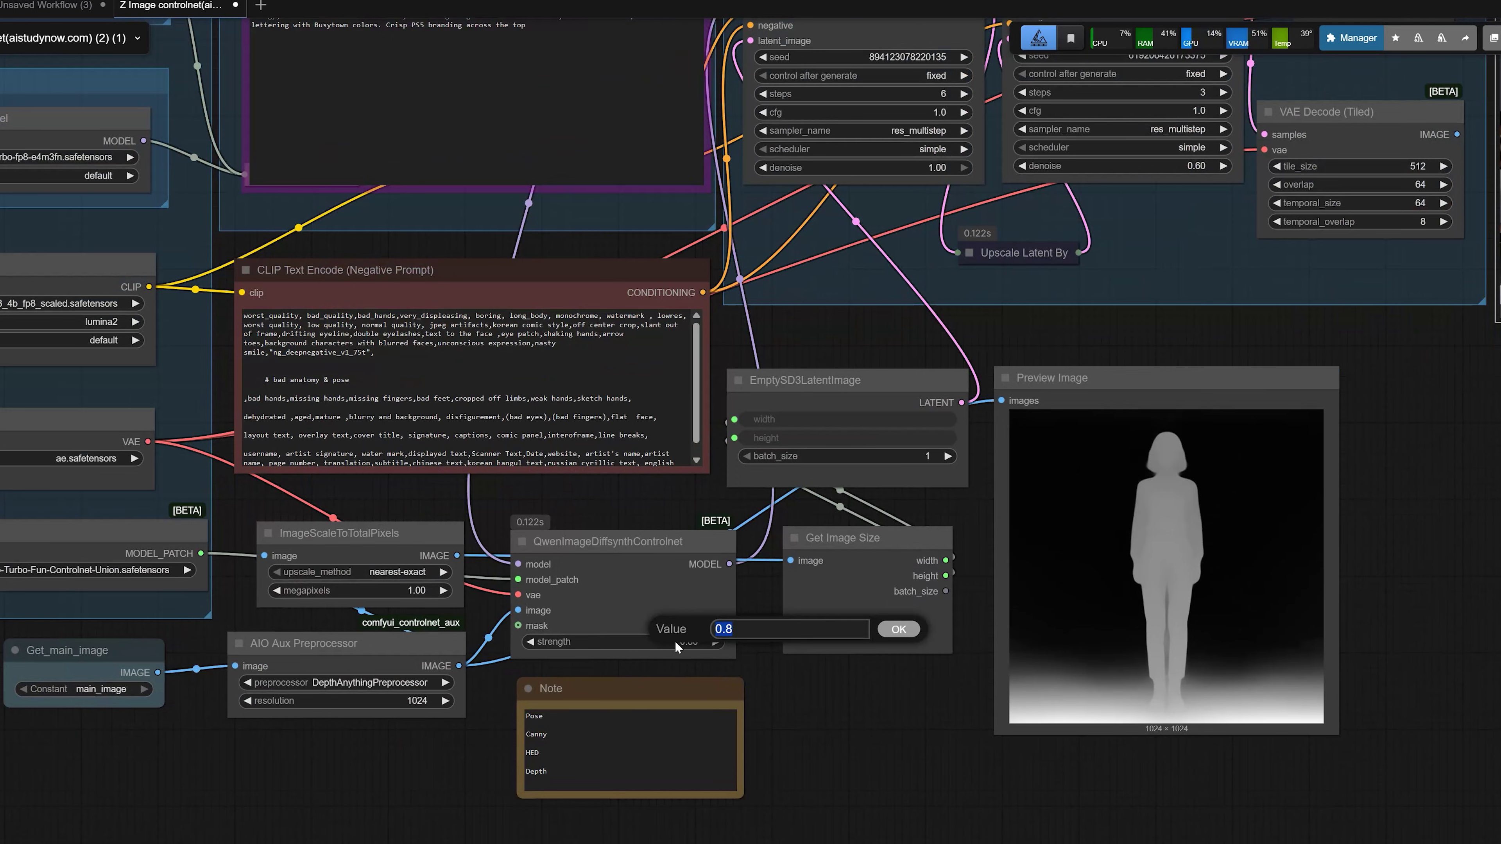
{"action": "type", "text": "0.4"}
{"action": "left_click", "coordinate": [893, 629]}
{"action": "key", "text": "ctrl+Return"}
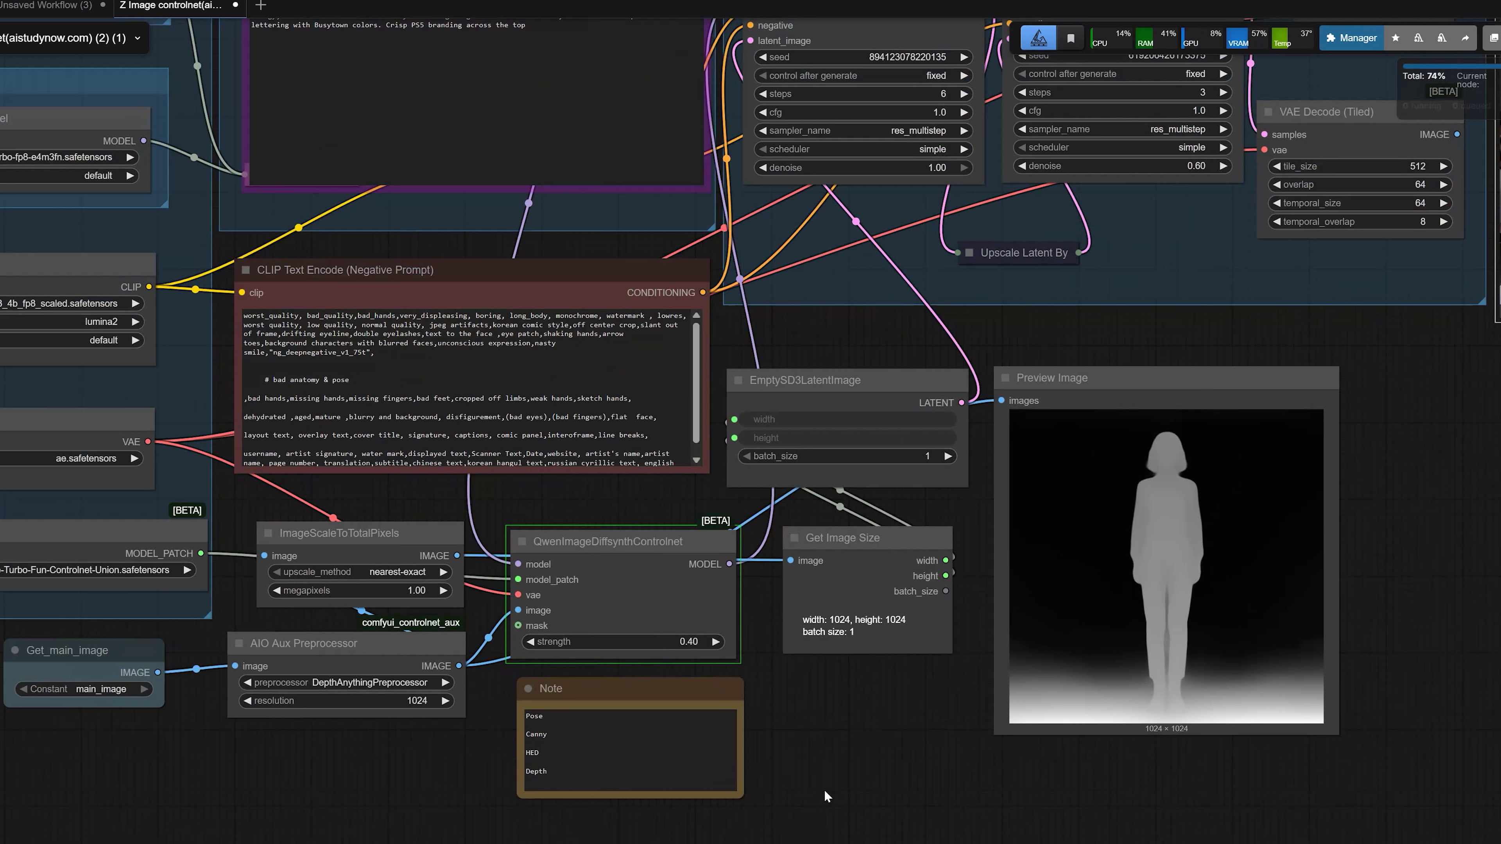
Step: Inspect the picture generated at the reduced ControlNet strength, checking the woman's legs and feet against the depth map
{"action": "left_click_drag", "start_coordinate": [851, 765], "coordinate": [624, 843]}
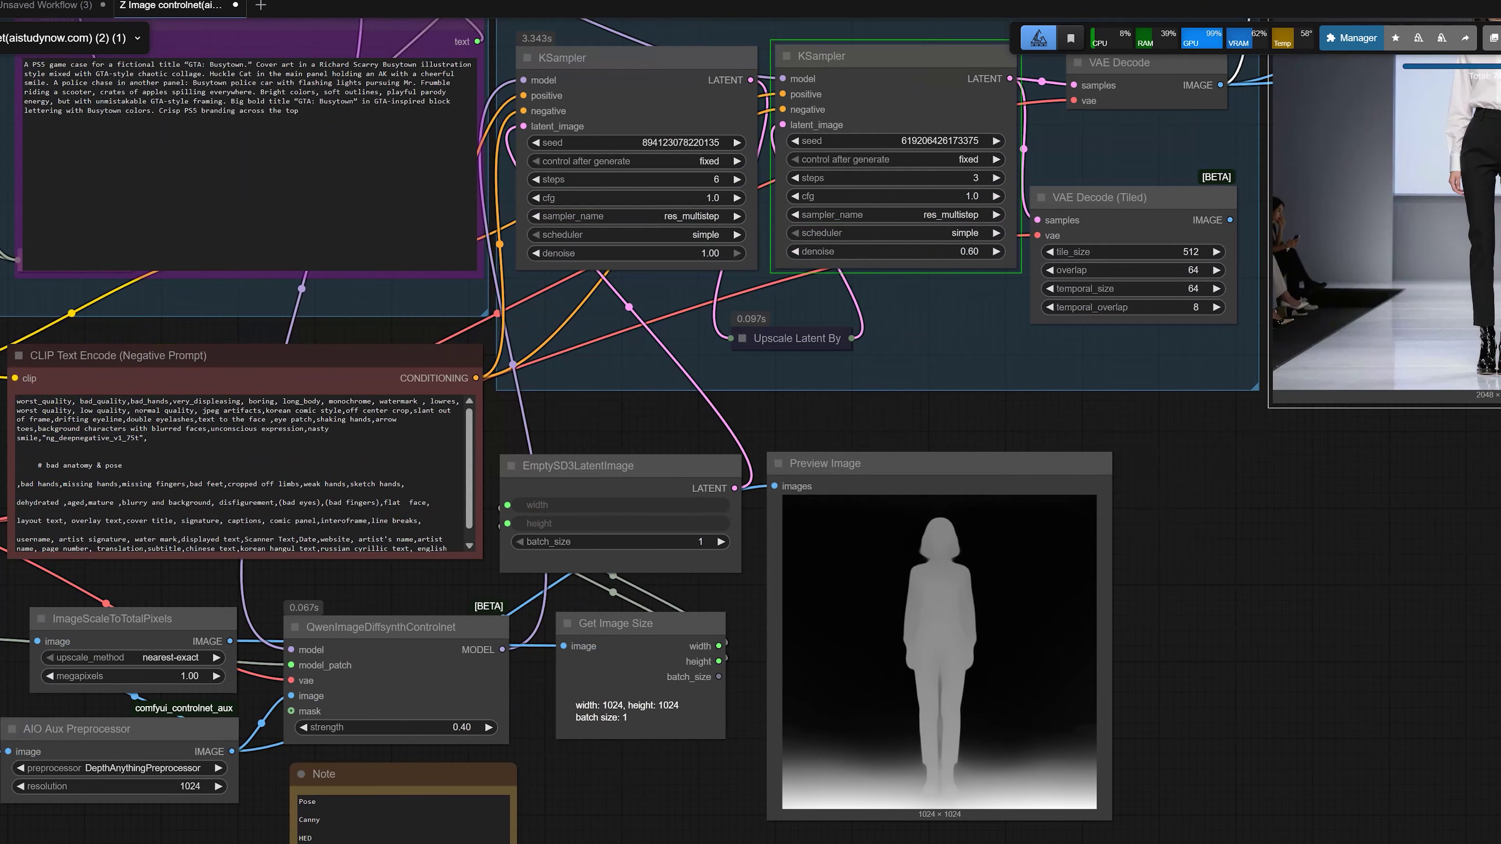
{"action": "left_click_drag", "start_coordinate": [1247, 627], "coordinate": [853, 799]}
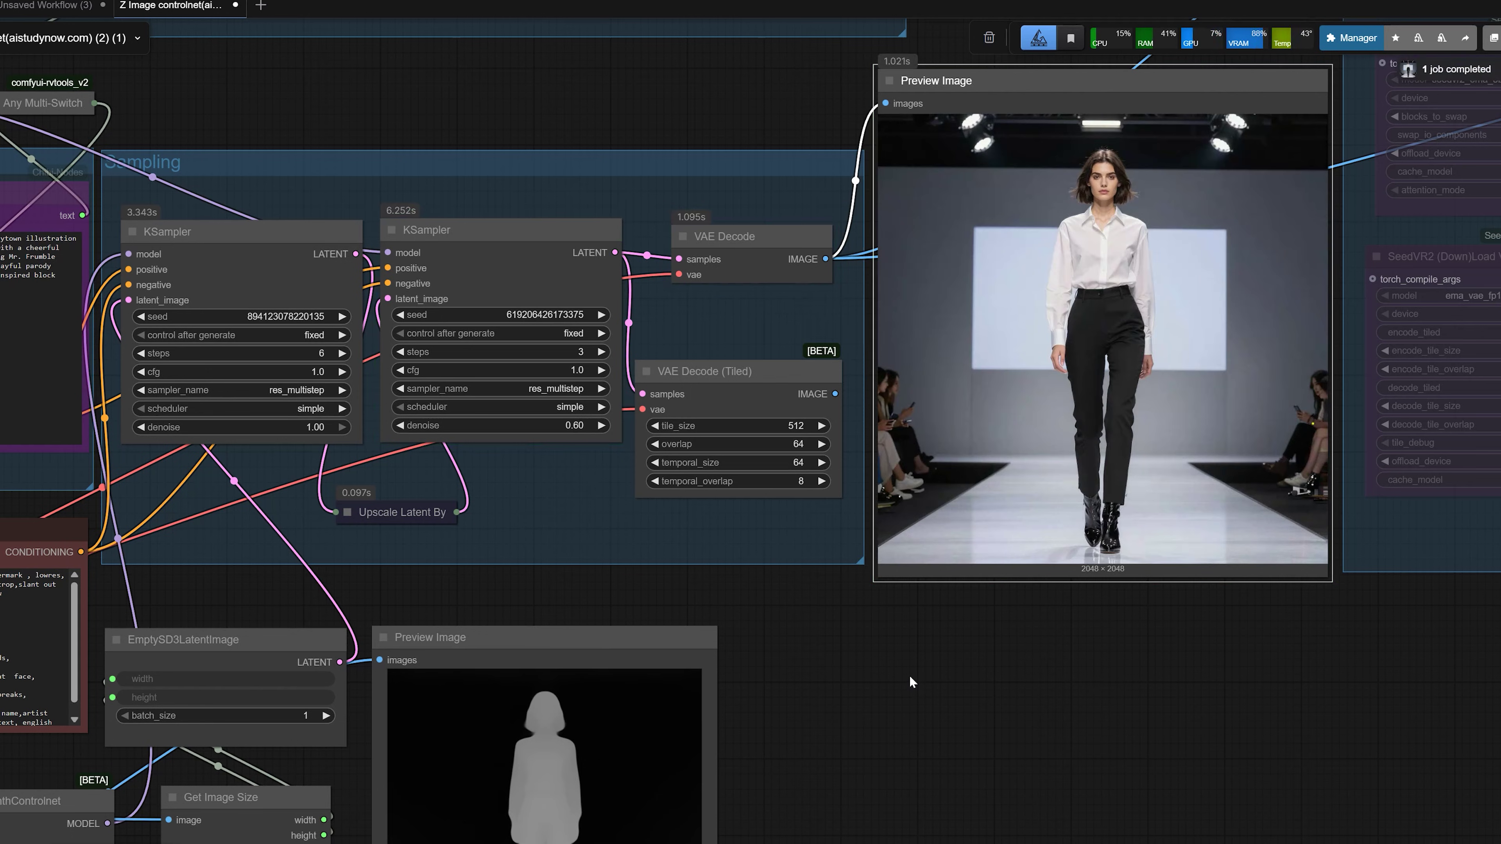
{"action": "left_click_drag", "start_coordinate": [891, 687], "coordinate": [720, 743]}
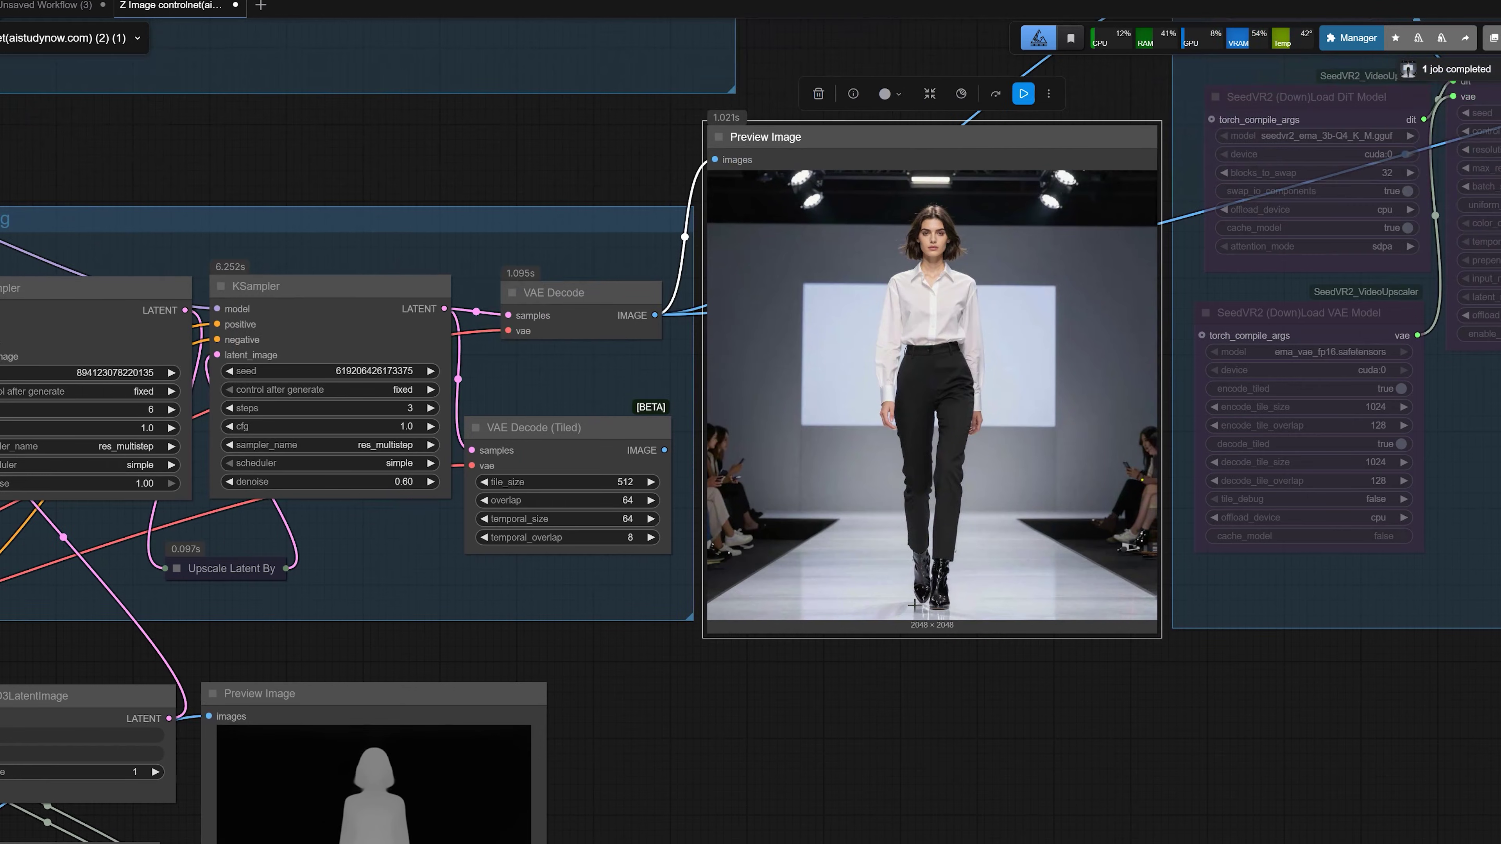
{"action": "scroll", "coordinate": [913, 604], "scroll_direction": "up", "scroll_amount": 2}
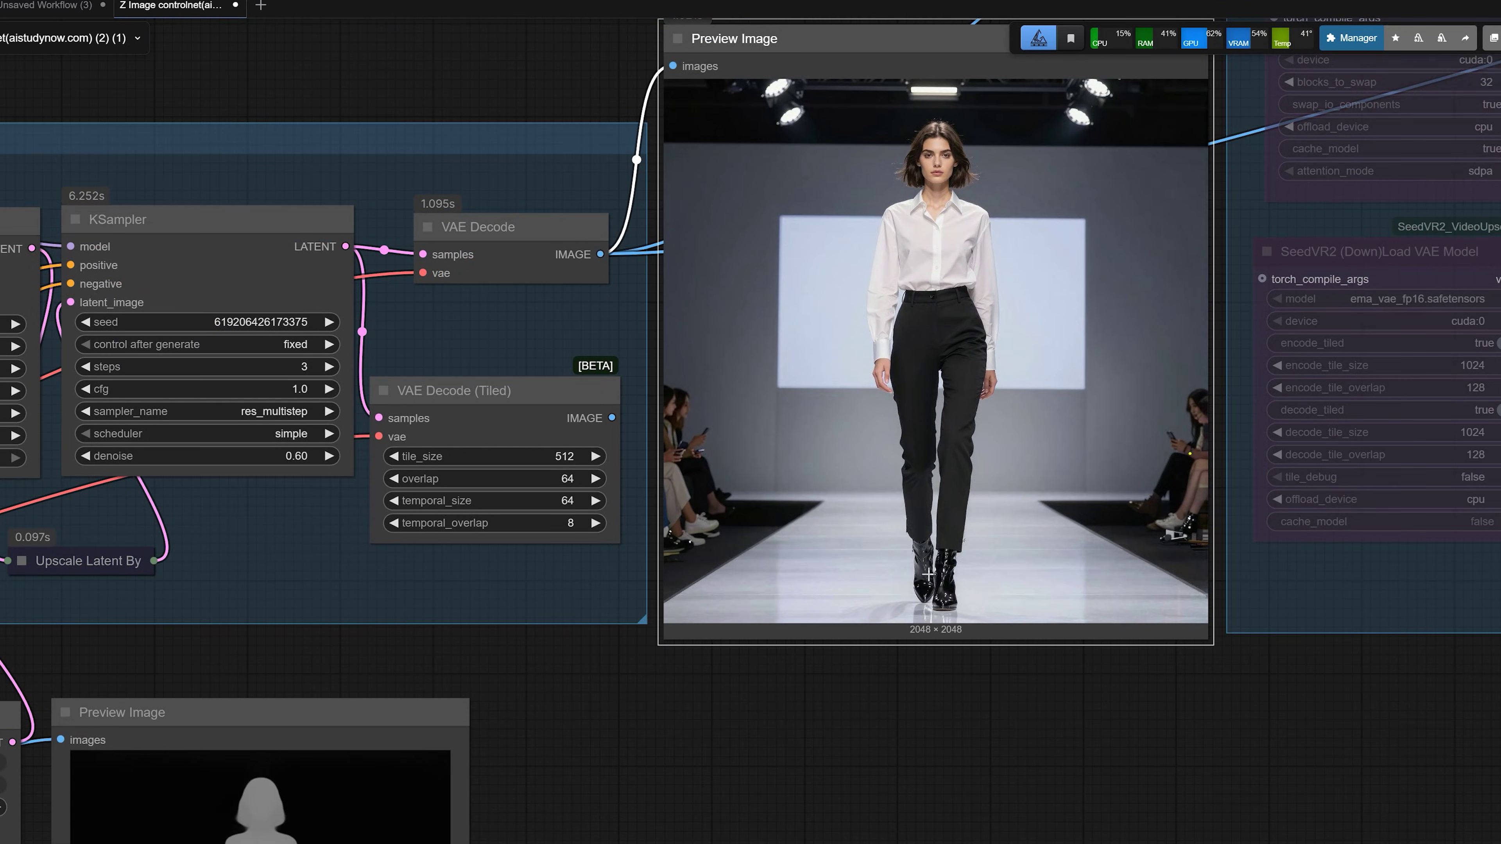
{"action": "scroll", "coordinate": [928, 571], "scroll_direction": "down", "scroll_amount": 5}
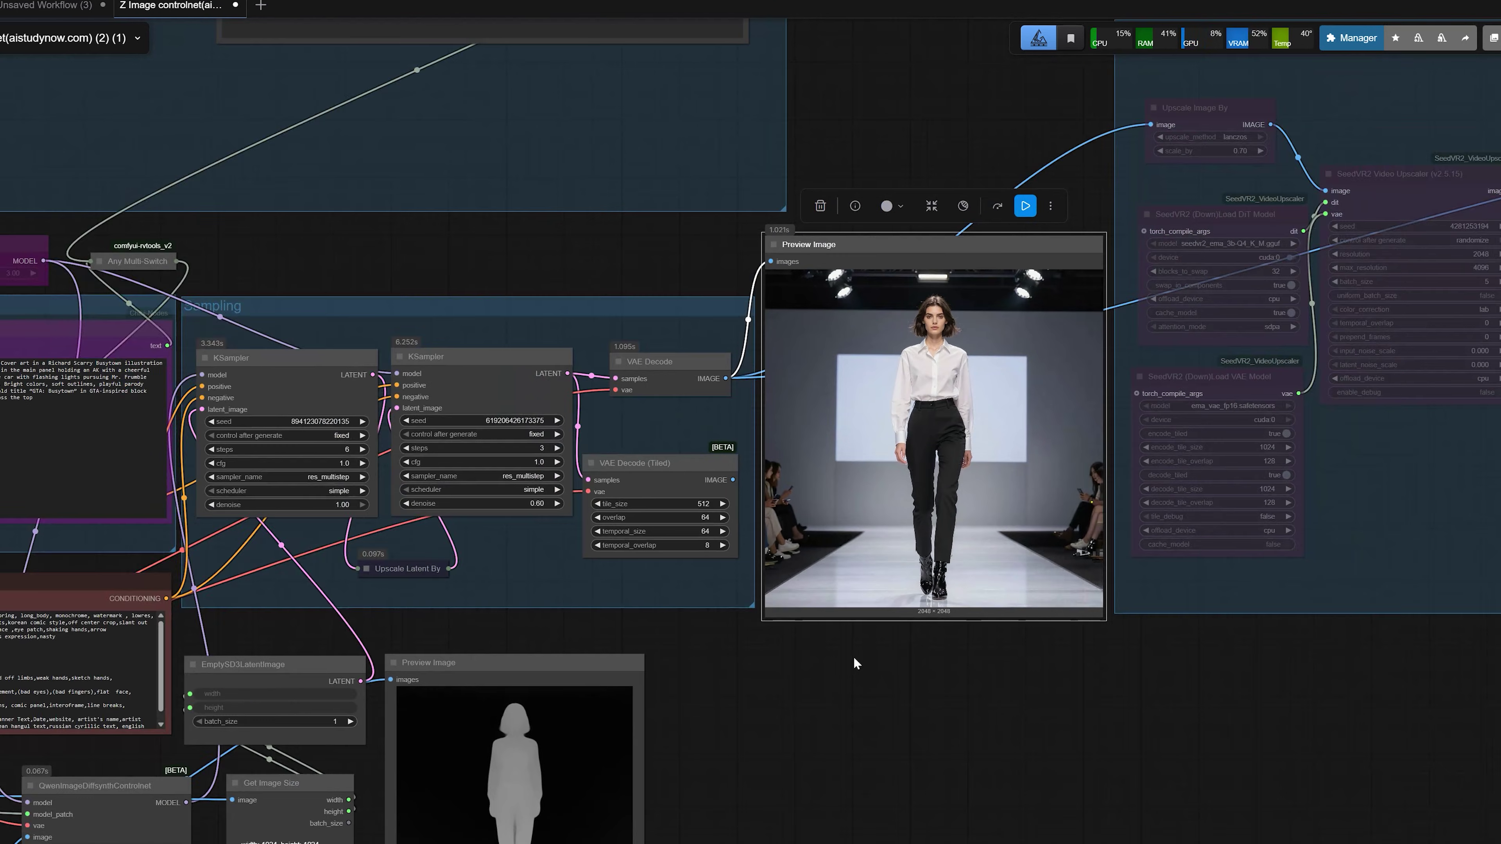
Step: Review the woman's pose in the source picture of the Load Image node for comparison with the new result
{"action": "left_click_drag", "start_coordinate": [331, 691], "coordinate": [1142, 529]}
{"action": "left_click_drag", "start_coordinate": [261, 578], "coordinate": [1179, 583]}
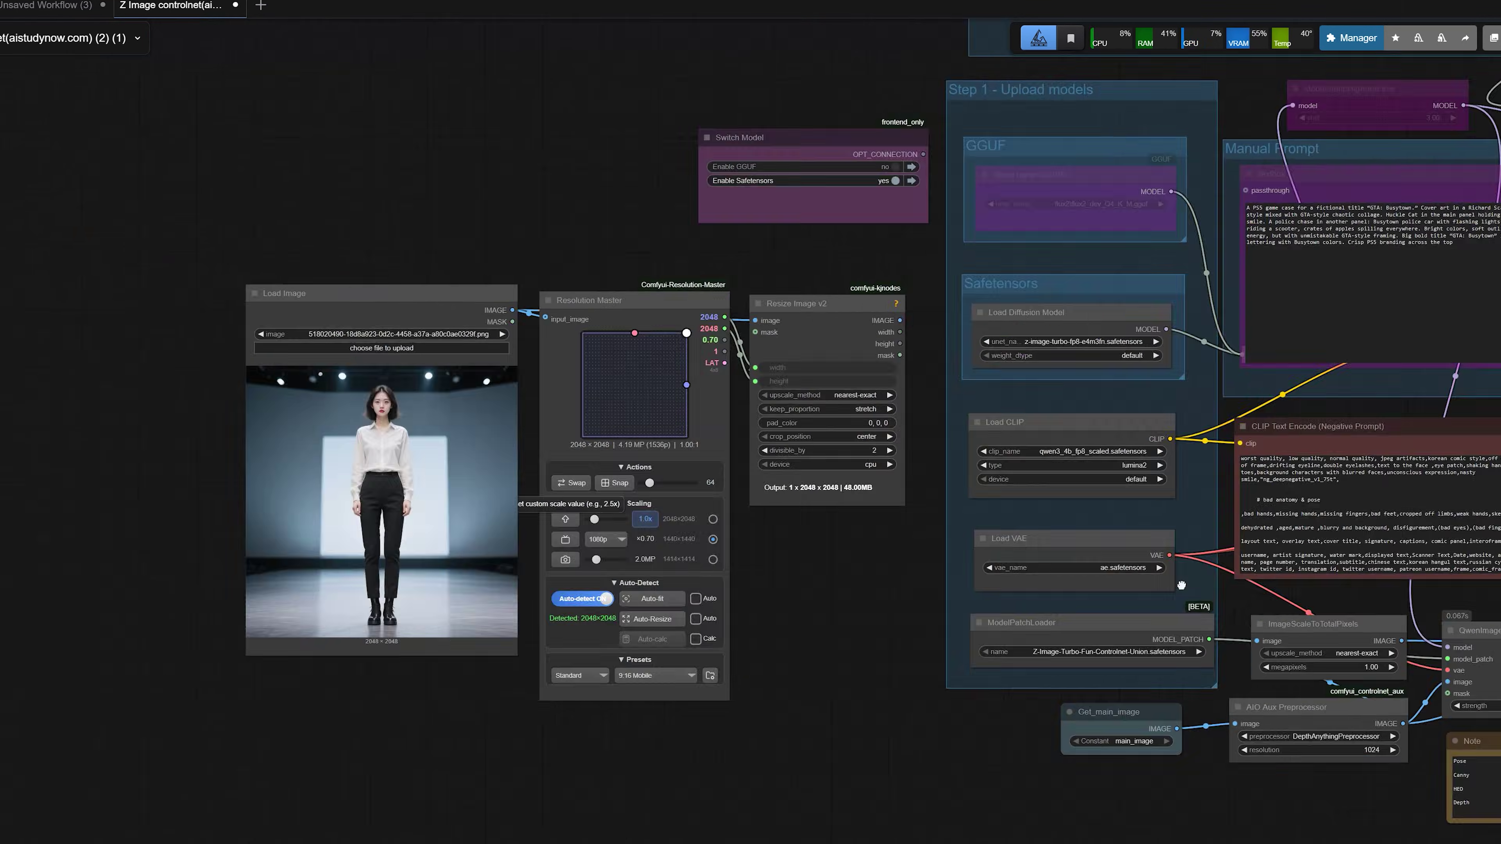
{"action": "scroll", "coordinate": [710, 613], "scroll_direction": "down", "scroll_amount": 1}
{"action": "scroll", "coordinate": [709, 615], "scroll_direction": "up", "scroll_amount": 5}
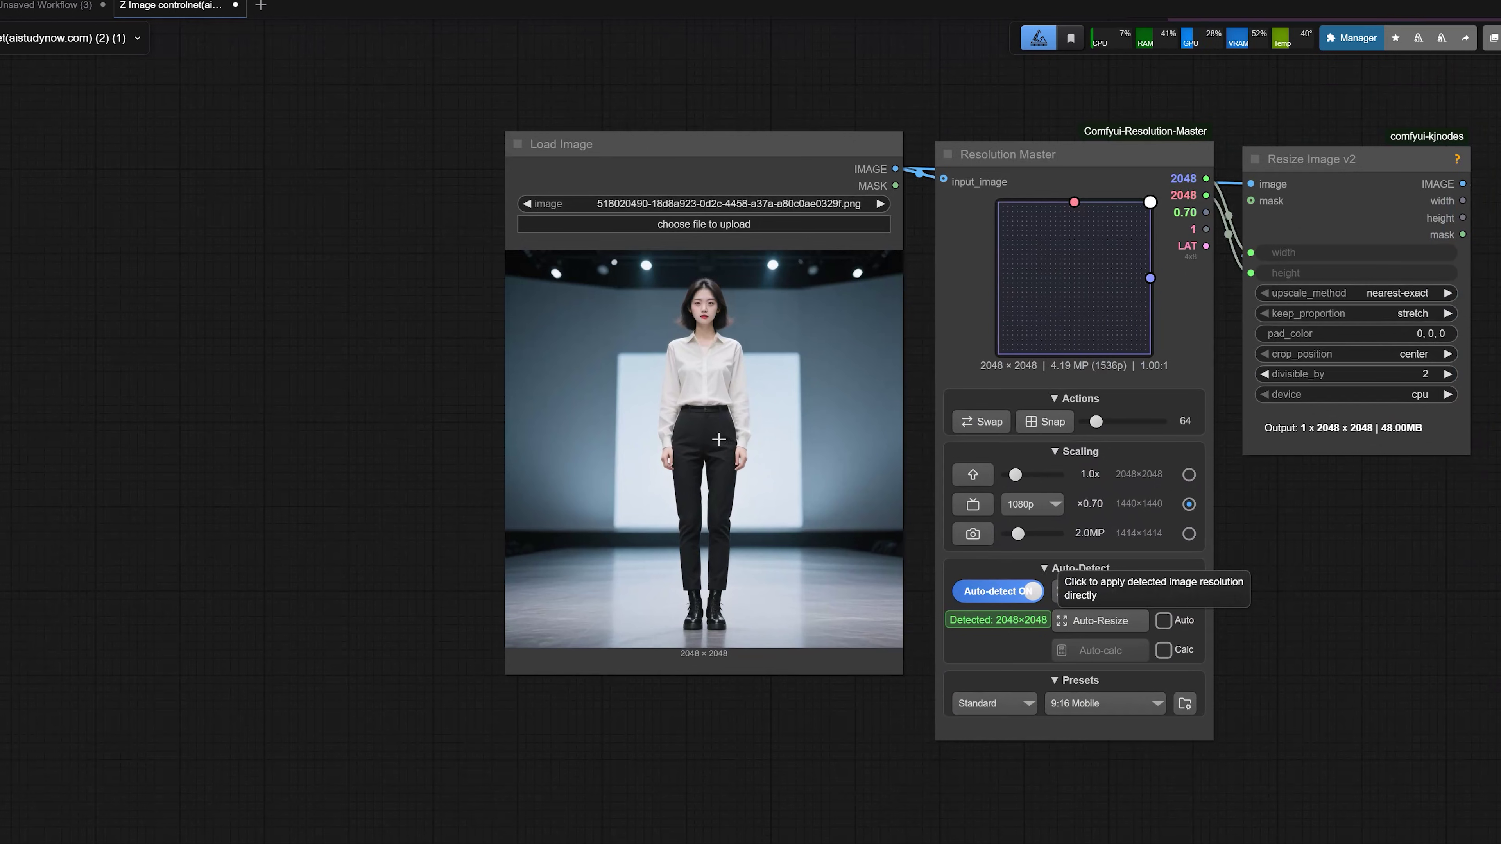
{"action": "scroll", "coordinate": [713, 442], "scroll_direction": "down", "scroll_amount": 1}
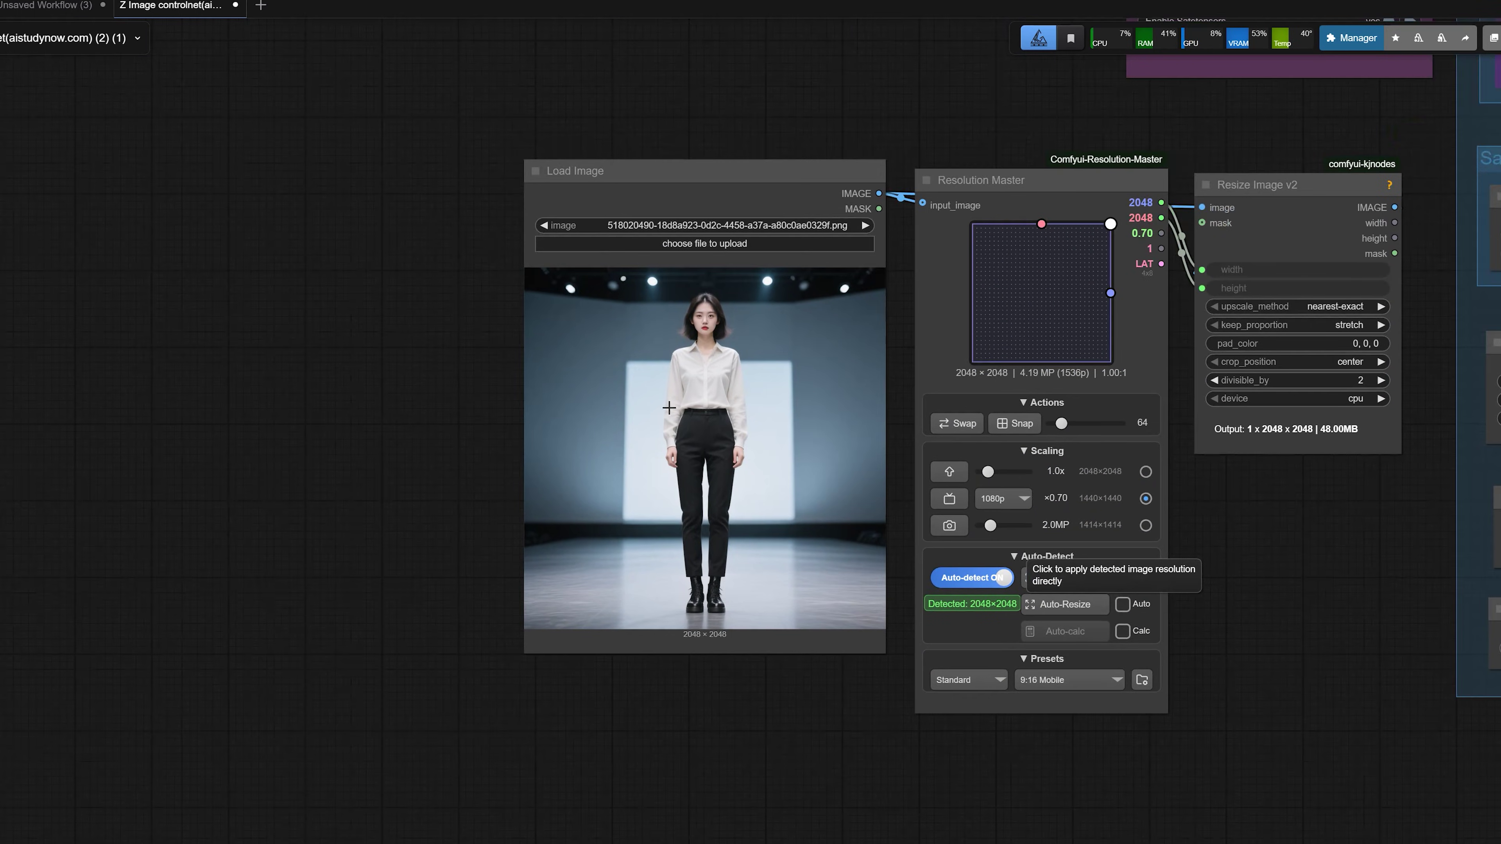
{"action": "scroll", "coordinate": [706, 453], "scroll_direction": "down", "scroll_amount": 1}
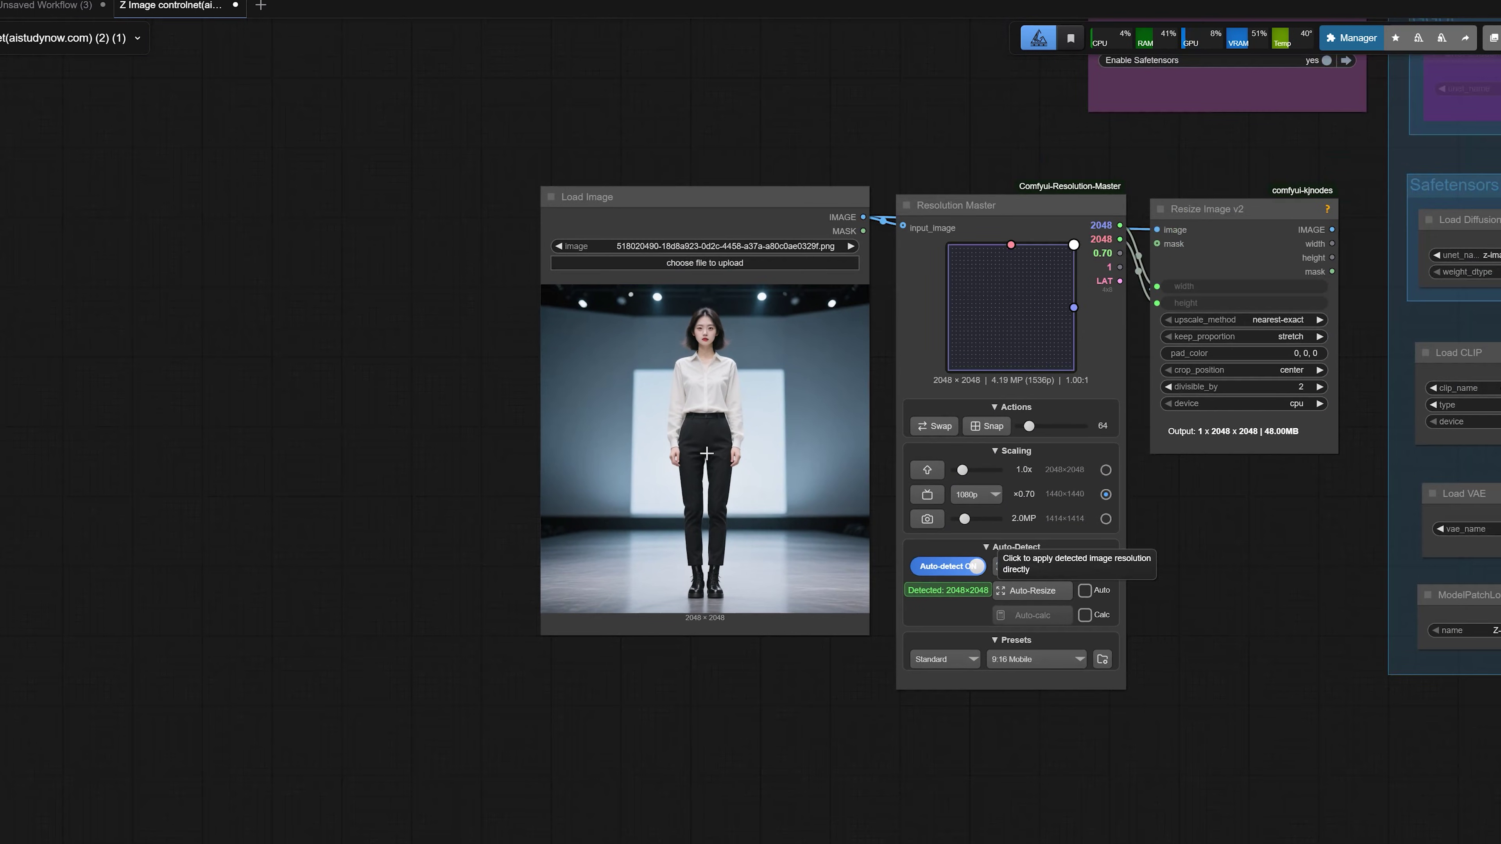
{"action": "left_click", "coordinate": [707, 453]}
{"action": "scroll", "coordinate": [854, 503], "scroll_direction": "down", "scroll_amount": 1}
Step: Check the generated runway picture again next to the sampling group, comparing its pose with the source
{"action": "left_click_drag", "start_coordinate": [1210, 649], "coordinate": [56, 633]}
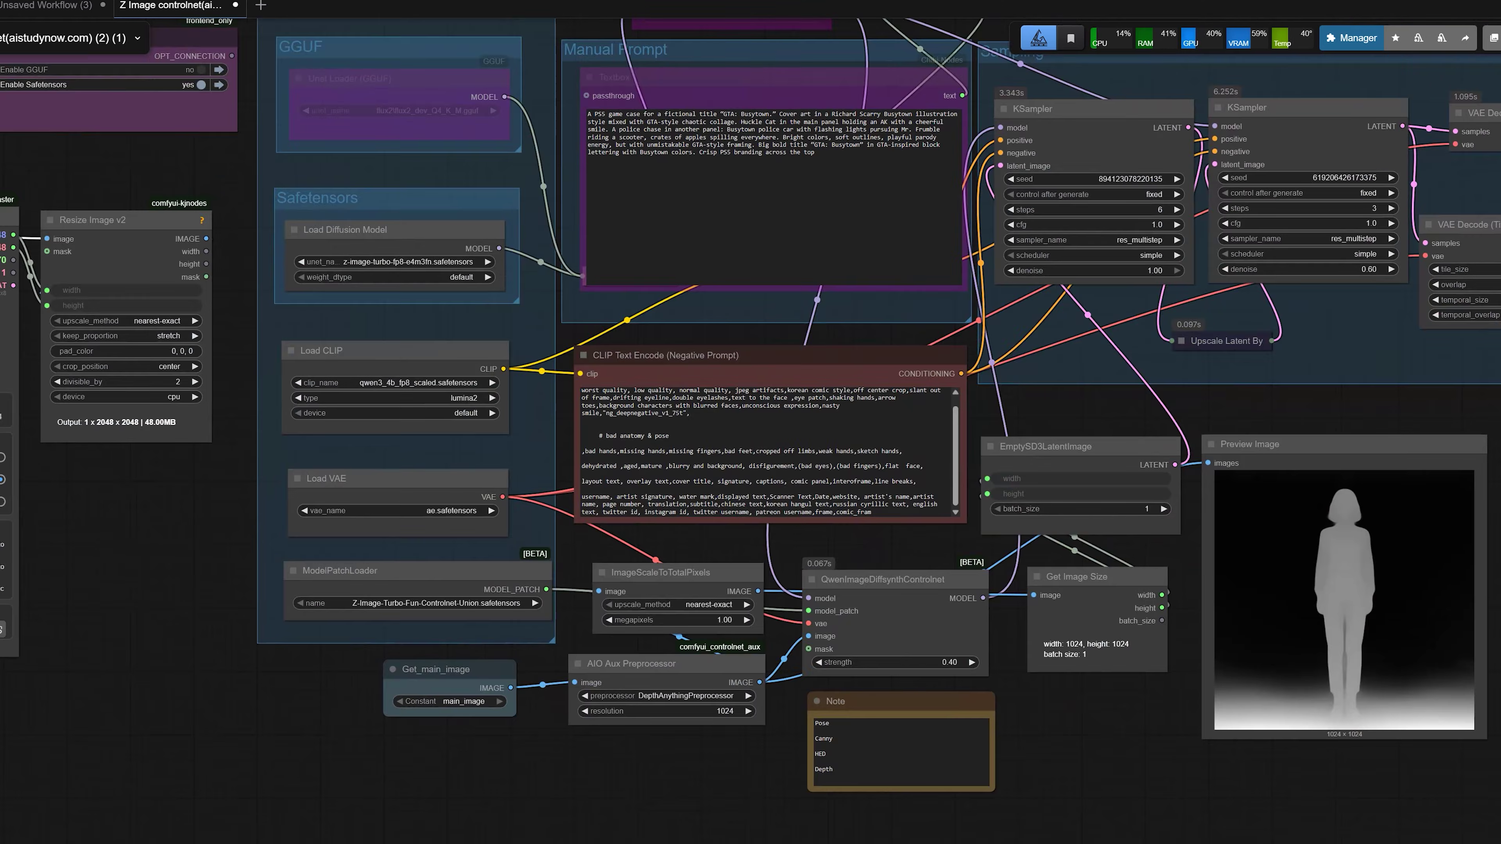
{"action": "left_click_drag", "start_coordinate": [1499, 472], "coordinate": [726, 696]}
{"action": "scroll", "coordinate": [941, 514], "scroll_direction": "up", "scroll_amount": 2}
{"action": "scroll", "coordinate": [920, 452], "scroll_direction": "up", "scroll_amount": 2}
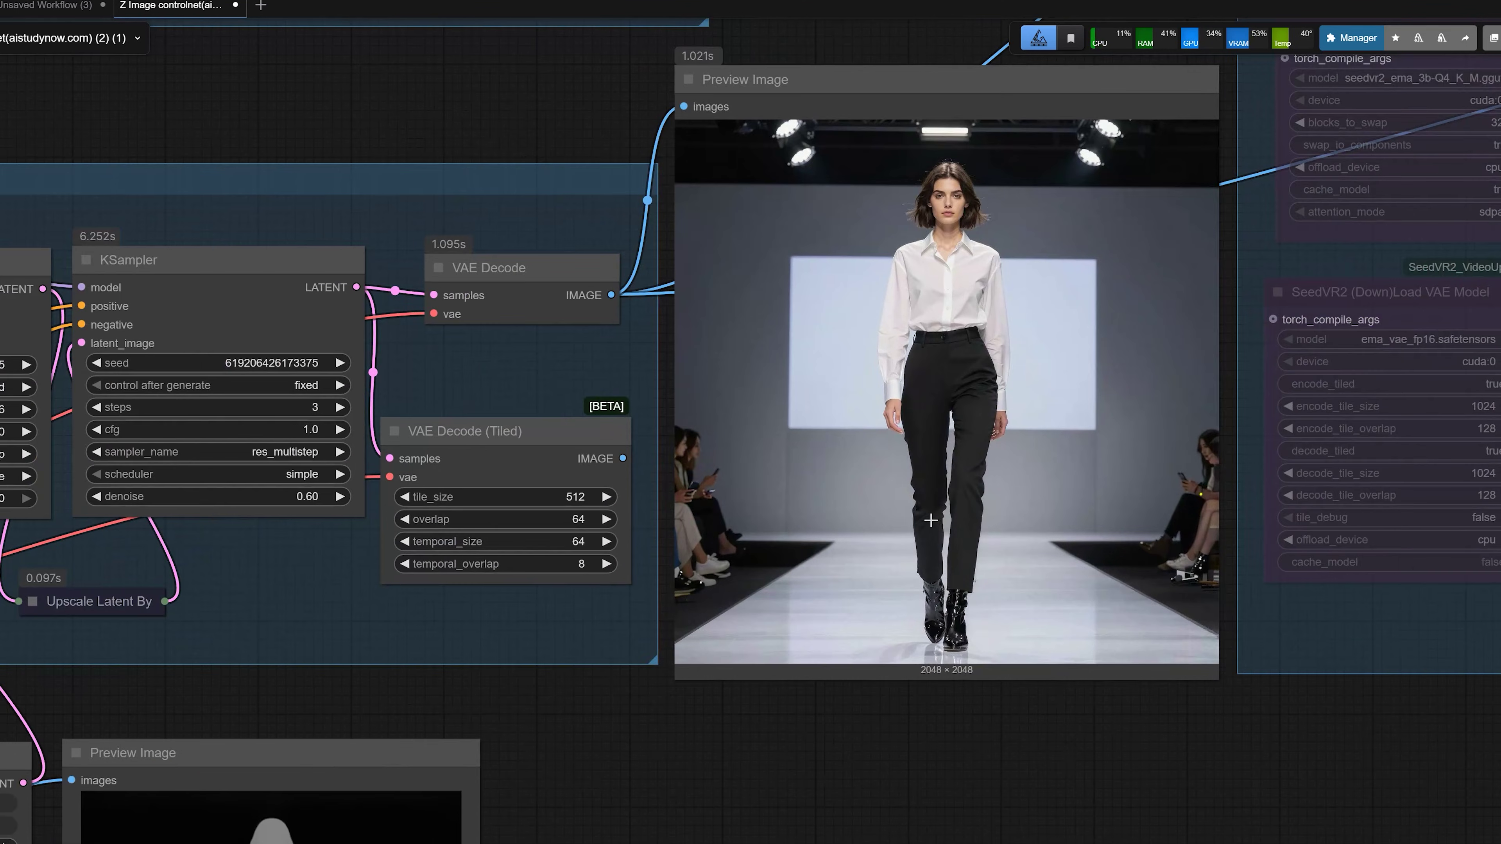
{"action": "left_click", "coordinate": [932, 521]}
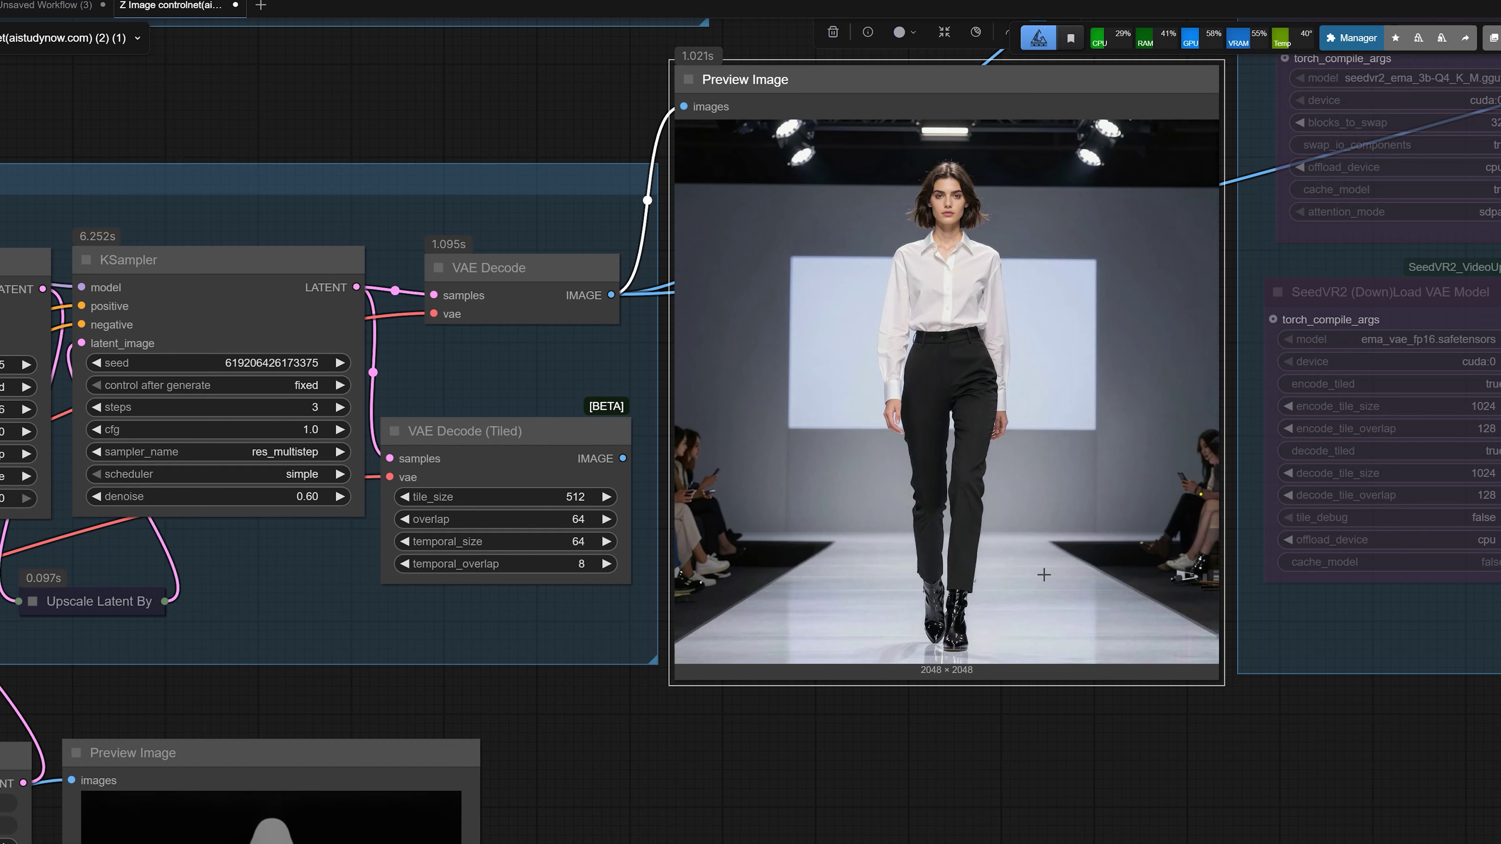
{"action": "scroll", "coordinate": [966, 586], "scroll_direction": "down", "scroll_amount": 1}
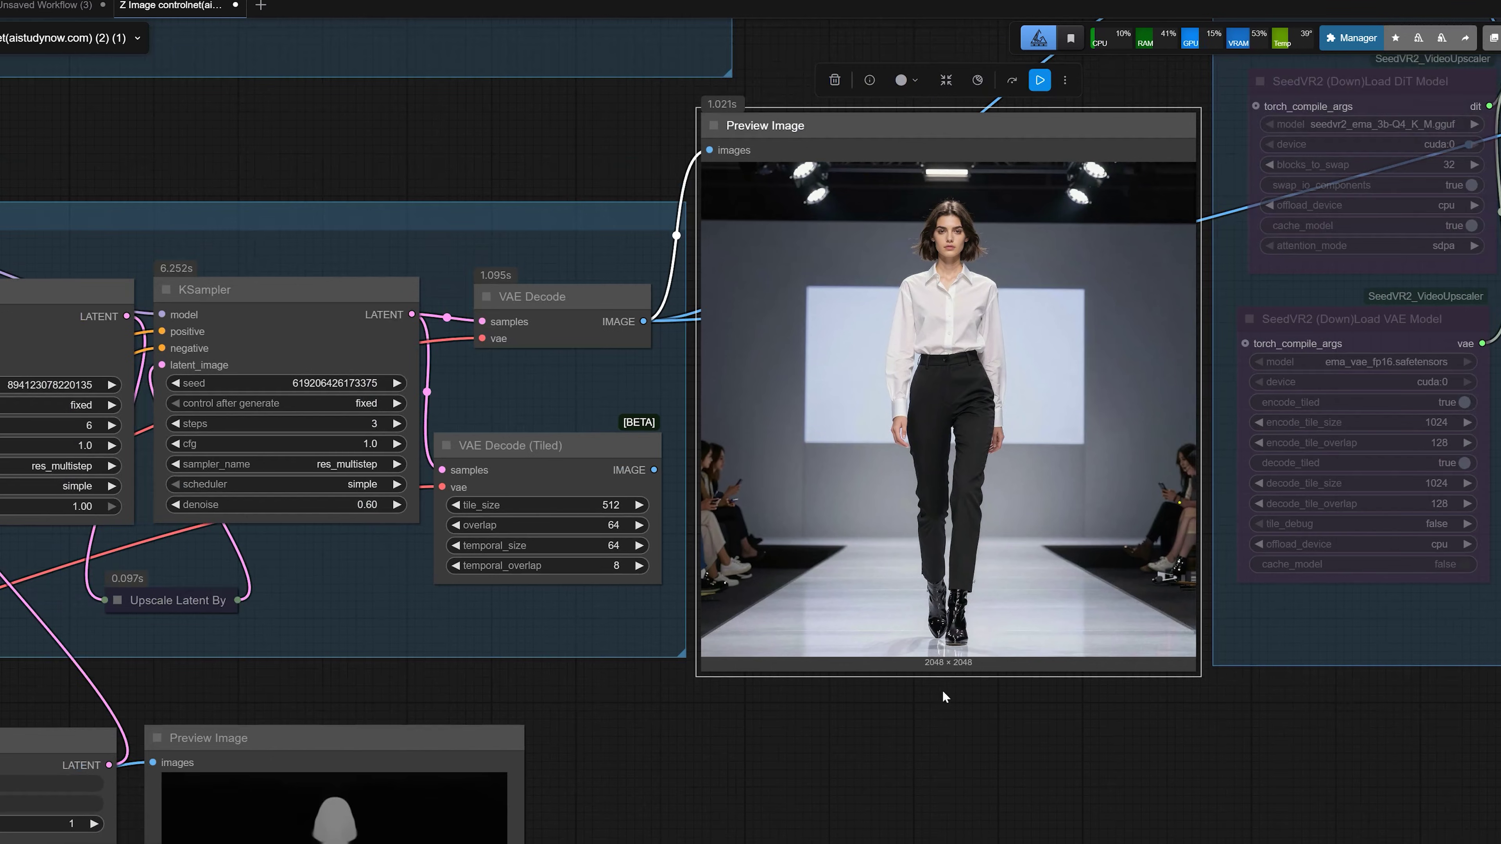
{"action": "left_click_drag", "start_coordinate": [631, 712], "coordinate": [851, 723]}
{"action": "scroll", "coordinate": [513, 300], "scroll_direction": "up", "scroll_amount": 1}
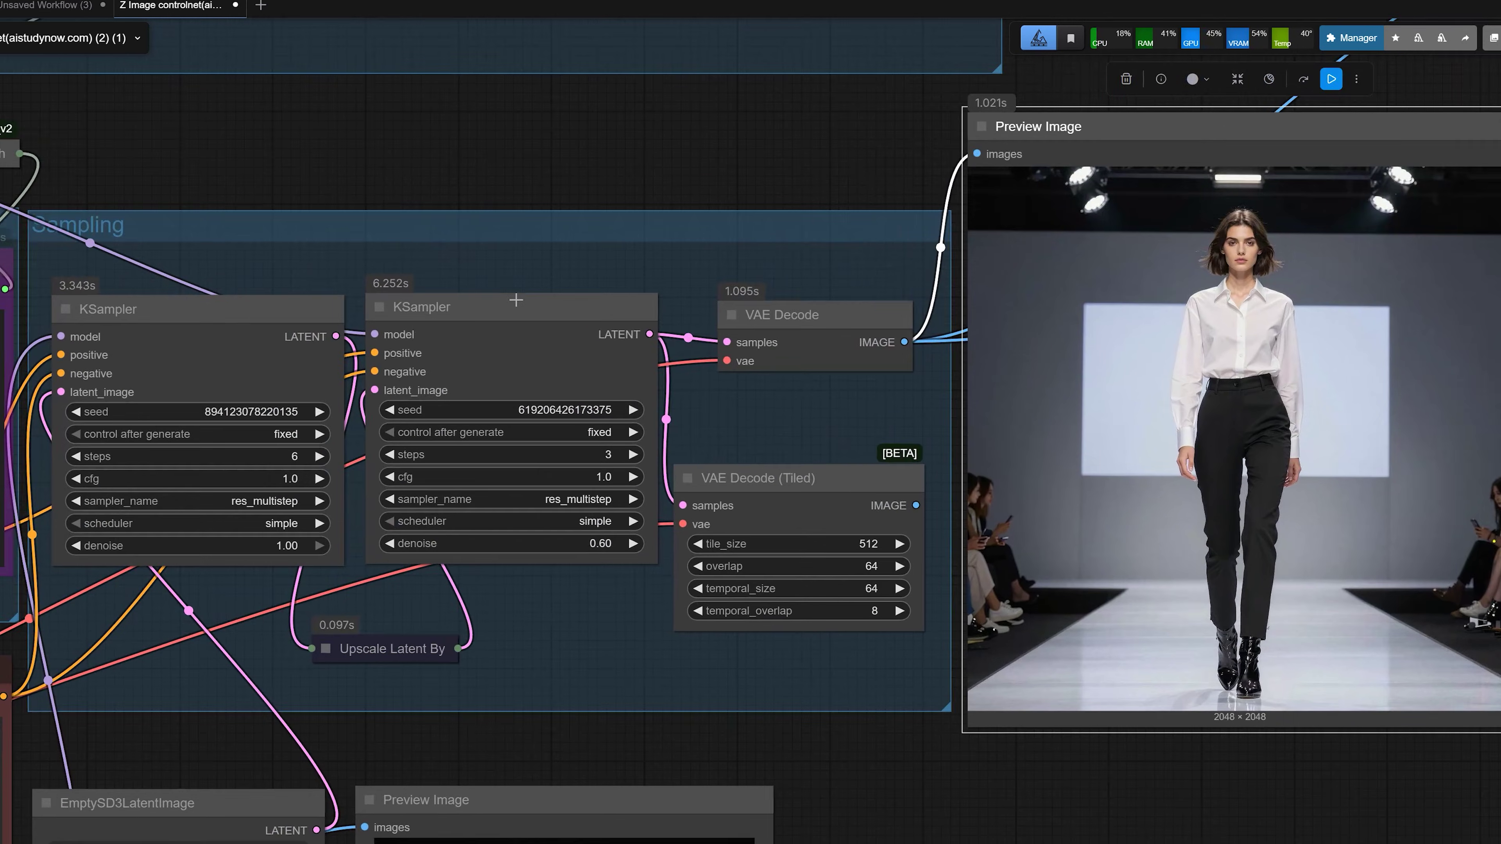
Step: Turn off Enable Auto Prompt in the Switch Model node beside the automatic prompt group
{"action": "left_click_drag", "start_coordinate": [381, 182], "coordinate": [1349, 582]}
{"action": "scroll", "coordinate": [1005, 572], "scroll_direction": "down", "scroll_amount": 3}
{"action": "scroll", "coordinate": [1005, 572], "scroll_direction": "down", "scroll_amount": 1}
{"action": "scroll", "coordinate": [424, 415], "scroll_direction": "down", "scroll_amount": 1}
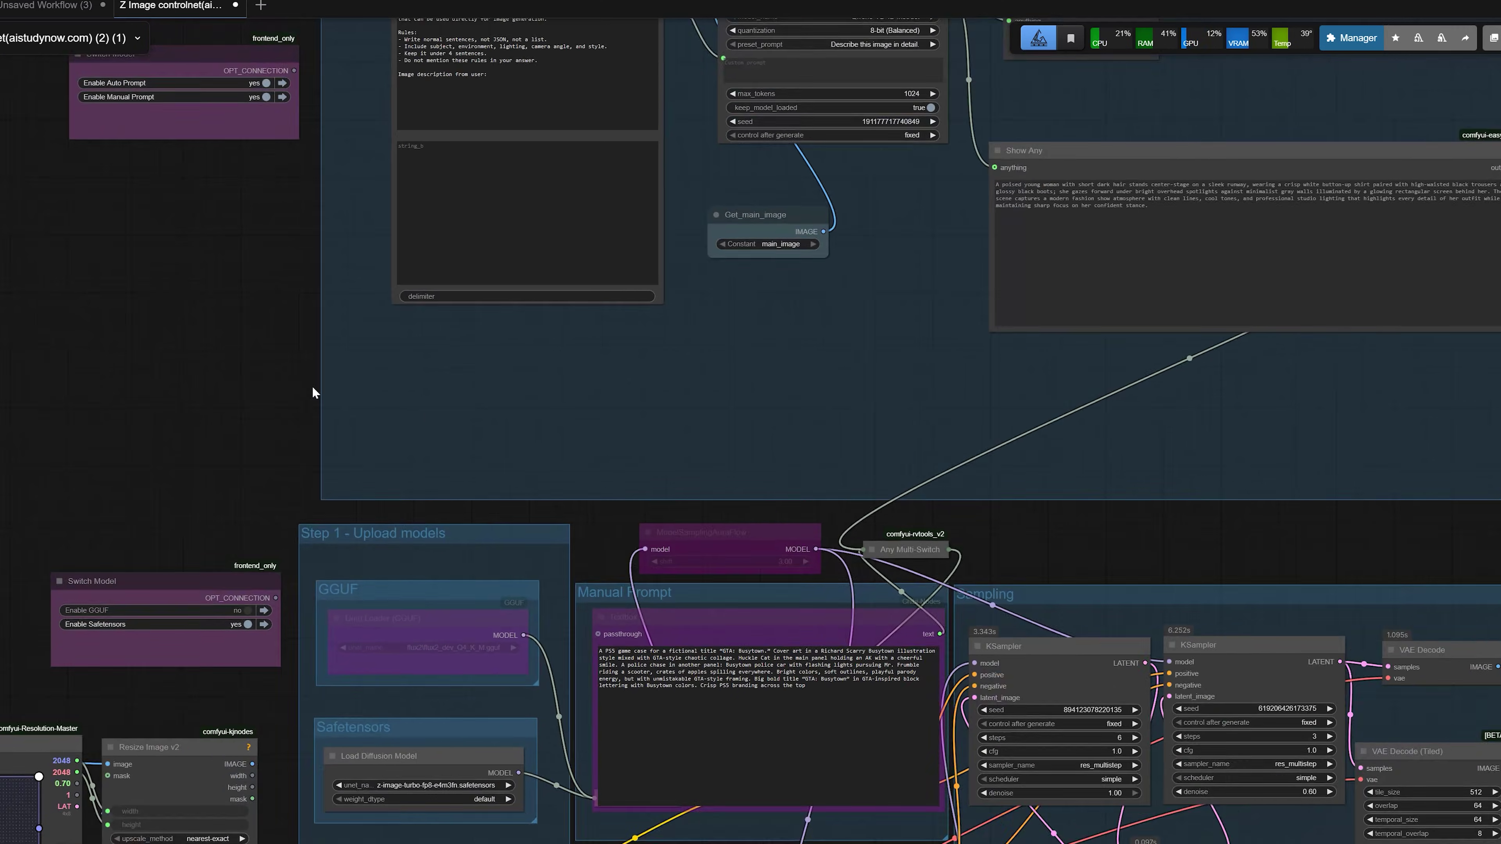
{"action": "scroll", "coordinate": [312, 386], "scroll_direction": "down", "scroll_amount": 1}
{"action": "left_click_drag", "start_coordinate": [256, 381], "coordinate": [392, 432]}
{"action": "left_click", "coordinate": [392, 162]}
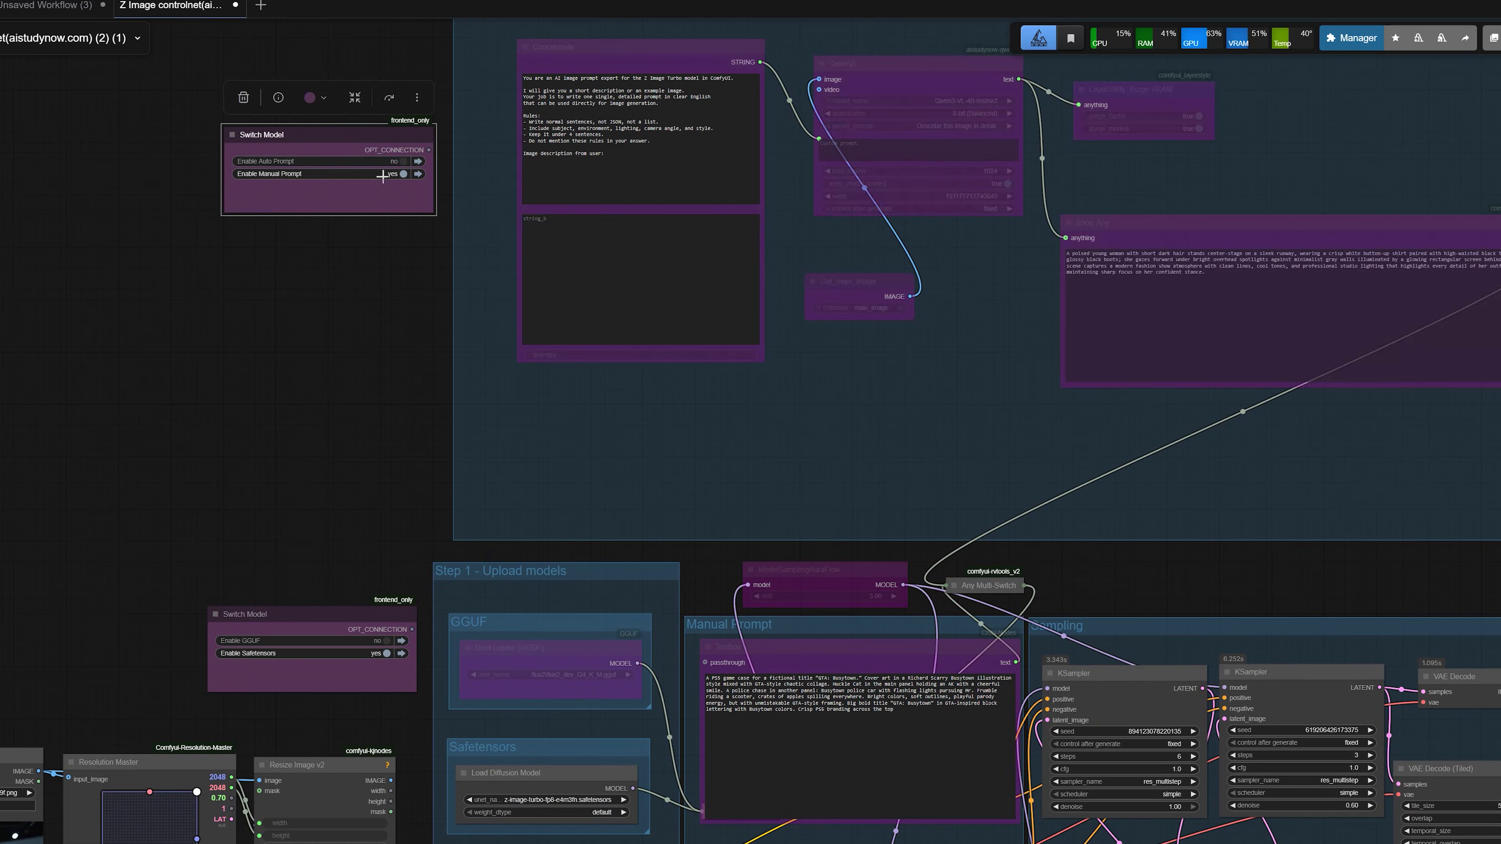
Step: Copy the generated description from the Show Any node and replace the Manual Prompt group's Textbox text with it
{"action": "triple_click", "coordinate": [1134, 262]}
{"action": "key", "text": "ctrl+c"}
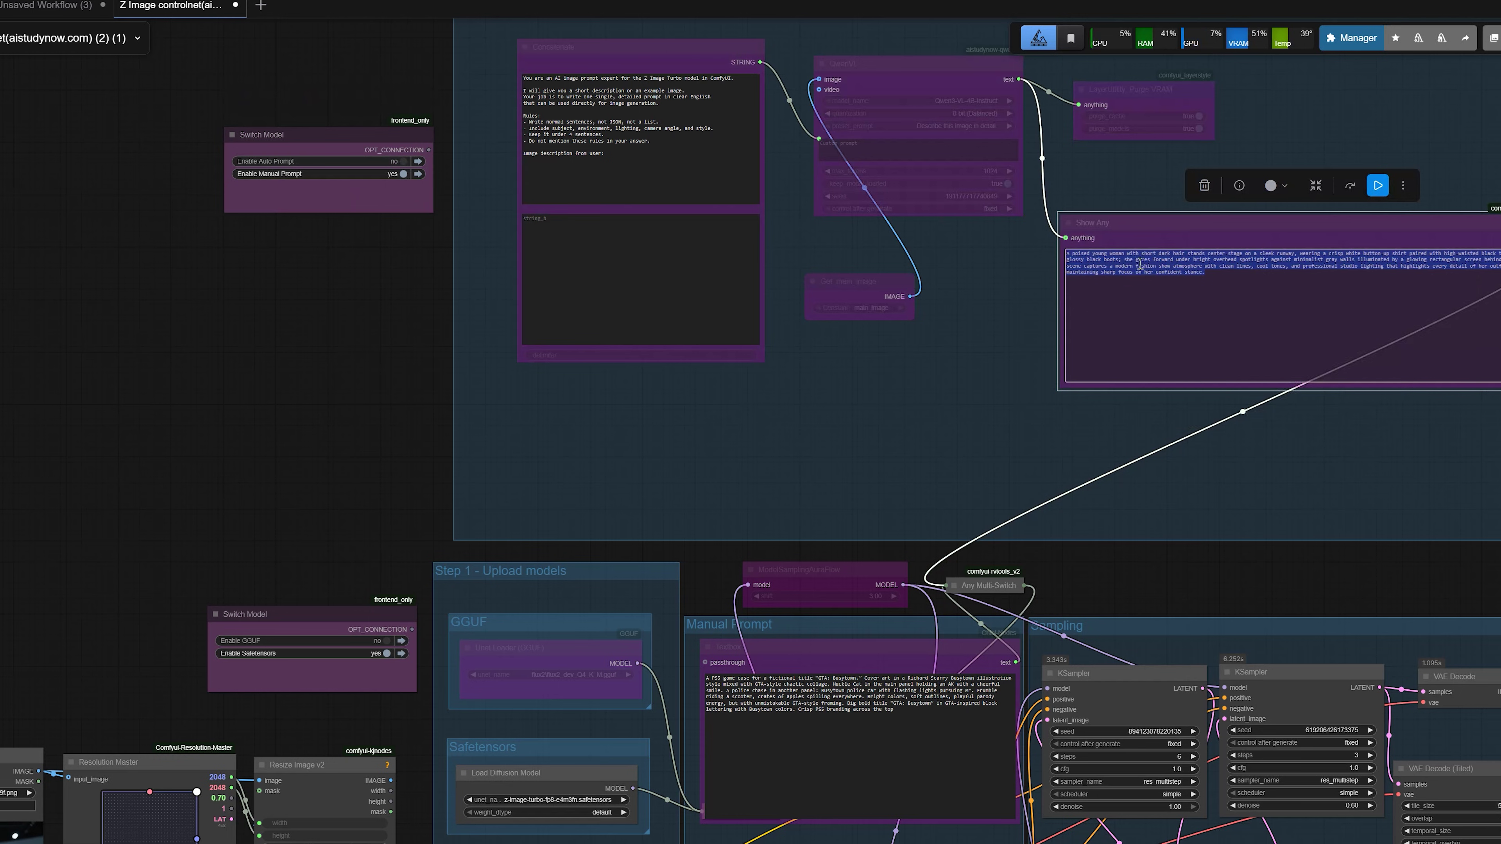
{"action": "right_click", "coordinate": [1139, 265]}
{"action": "left_click", "coordinate": [1170, 283]}
{"action": "left_click", "coordinate": [933, 711]}
{"action": "key", "text": "ctrl+a"}
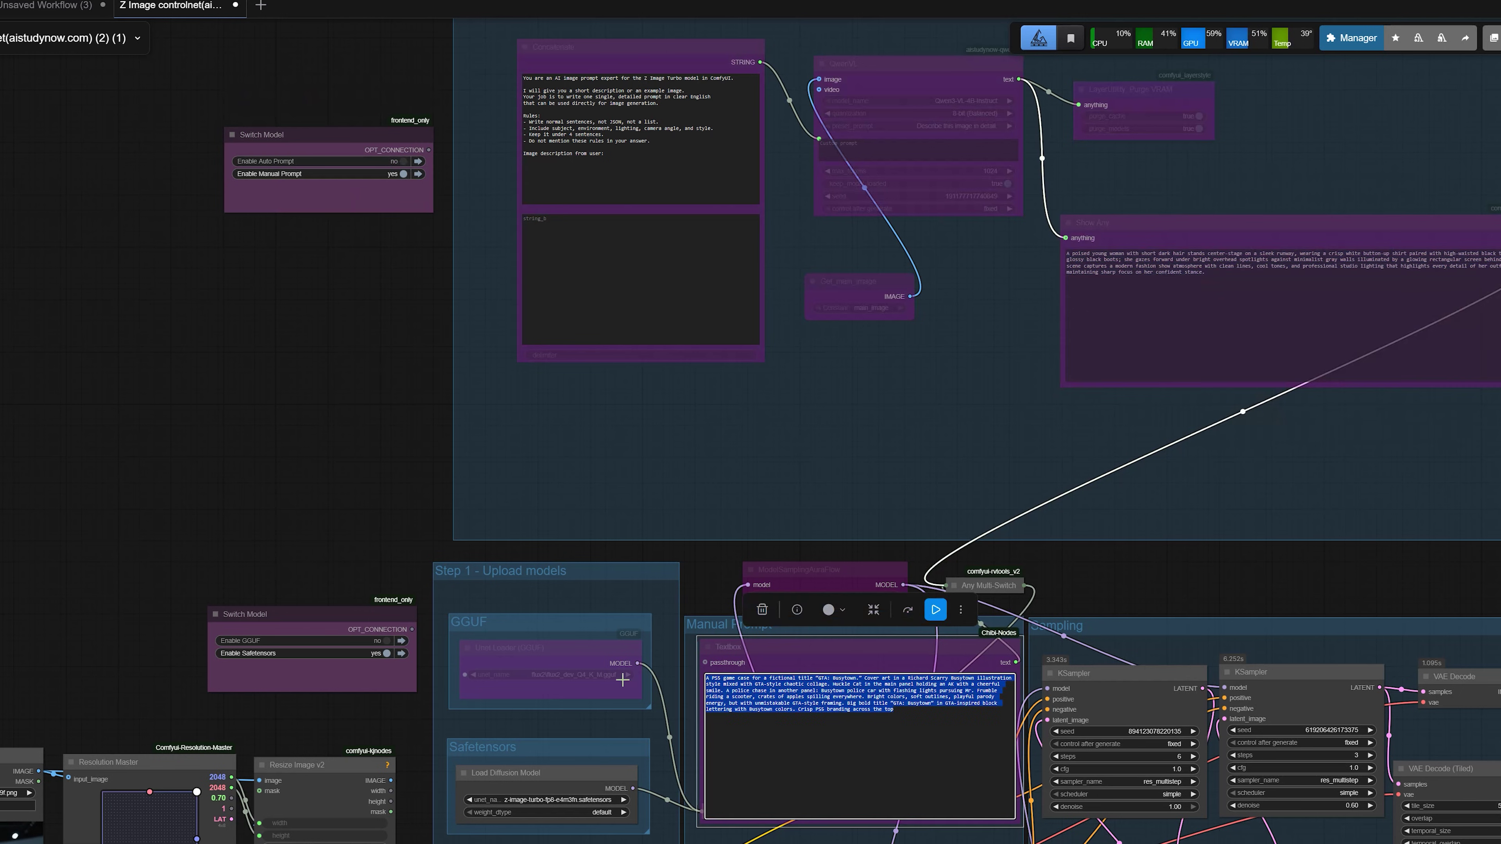
{"action": "key", "text": "ctrl+v"}
Step: Activate the Manual Prompt group so that its Textbox node is no longer bypassed
{"action": "left_click_drag", "start_coordinate": [267, 461], "coordinate": [206, 286]}
{"action": "scroll", "coordinate": [885, 563], "scroll_direction": "up", "scroll_amount": 4}
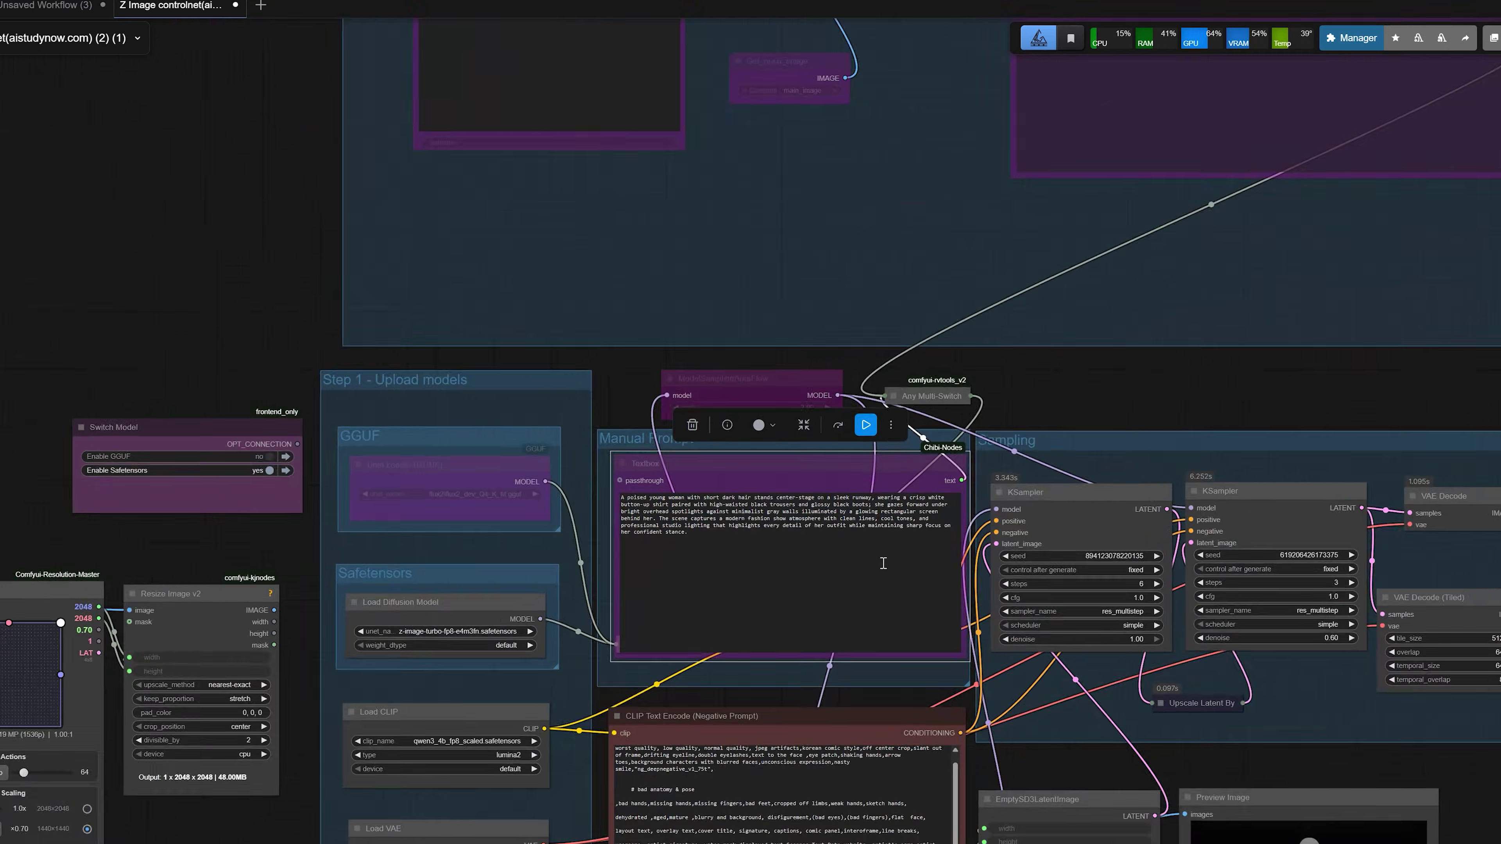
{"action": "left_click_drag", "start_coordinate": [106, 148], "coordinate": [213, 173]}
{"action": "left_click", "coordinate": [368, 48]}
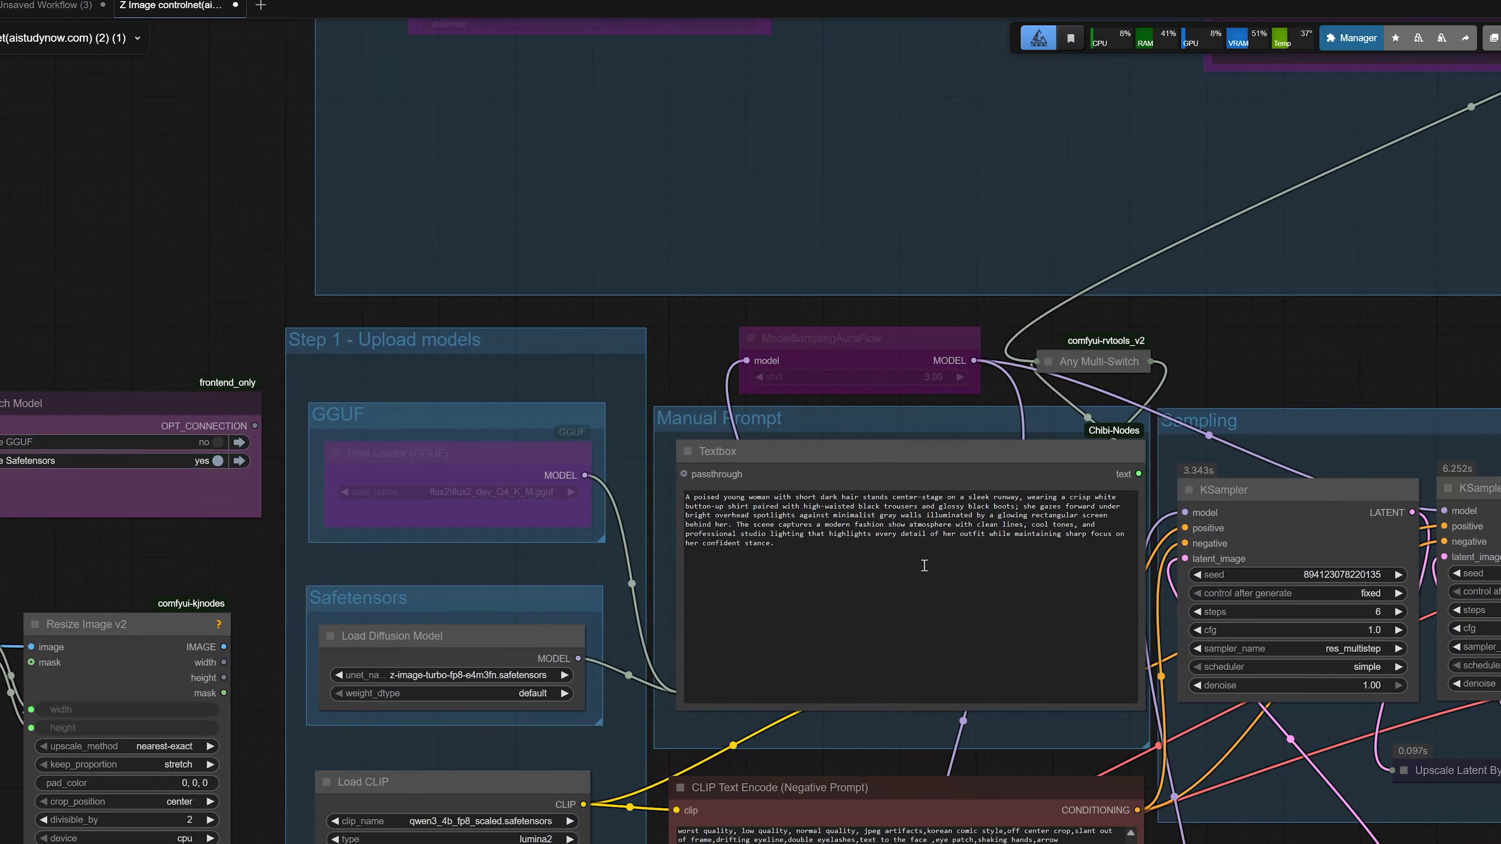
Step: Read through the pasted runway description in the Textbox node, checking how it words the woman's stance
{"action": "scroll", "coordinate": [889, 538], "scroll_direction": "up", "scroll_amount": 4}
{"action": "left_click", "coordinate": [680, 513]}
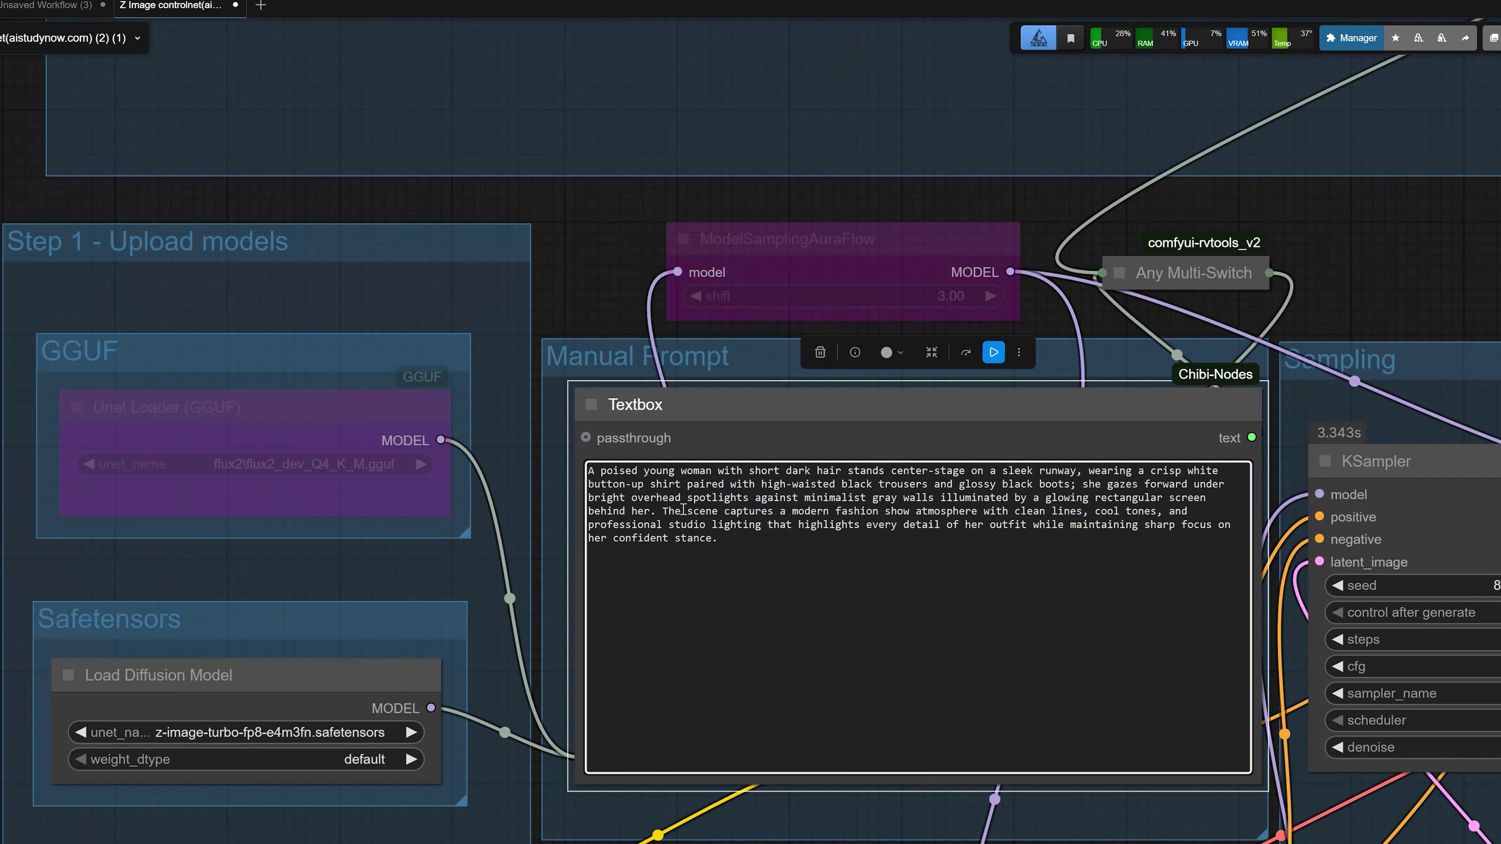
{"action": "scroll", "coordinate": [755, 678], "scroll_direction": "down", "scroll_amount": 1}
{"action": "scroll", "coordinate": [754, 677], "scroll_direction": "down", "scroll_amount": 2}
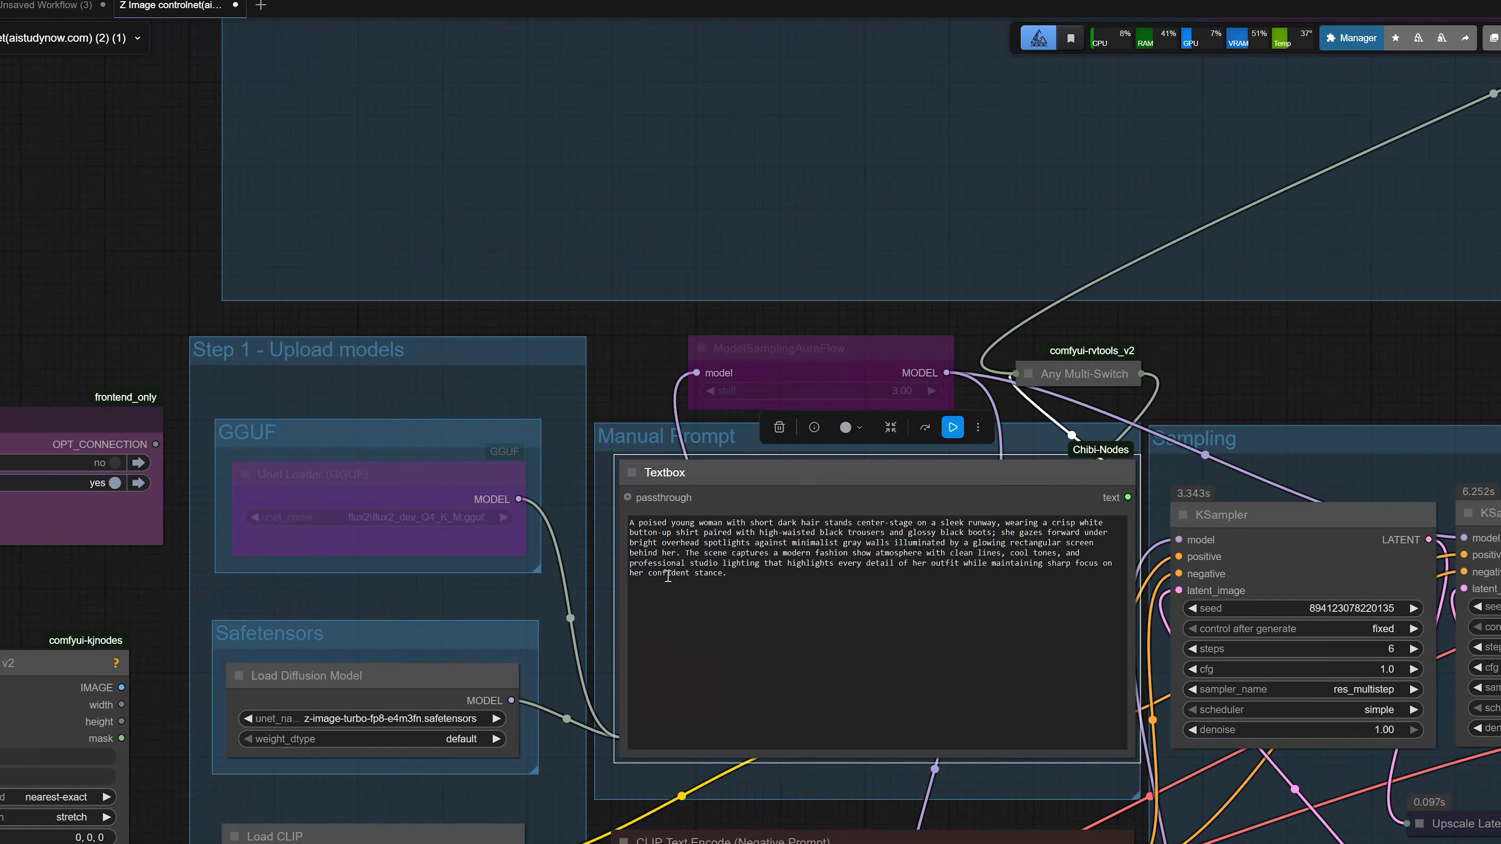
{"action": "scroll", "coordinate": [672, 574], "scroll_direction": "up", "scroll_amount": 1}
{"action": "left_click_drag", "start_coordinate": [641, 397], "coordinate": [624, 330]}
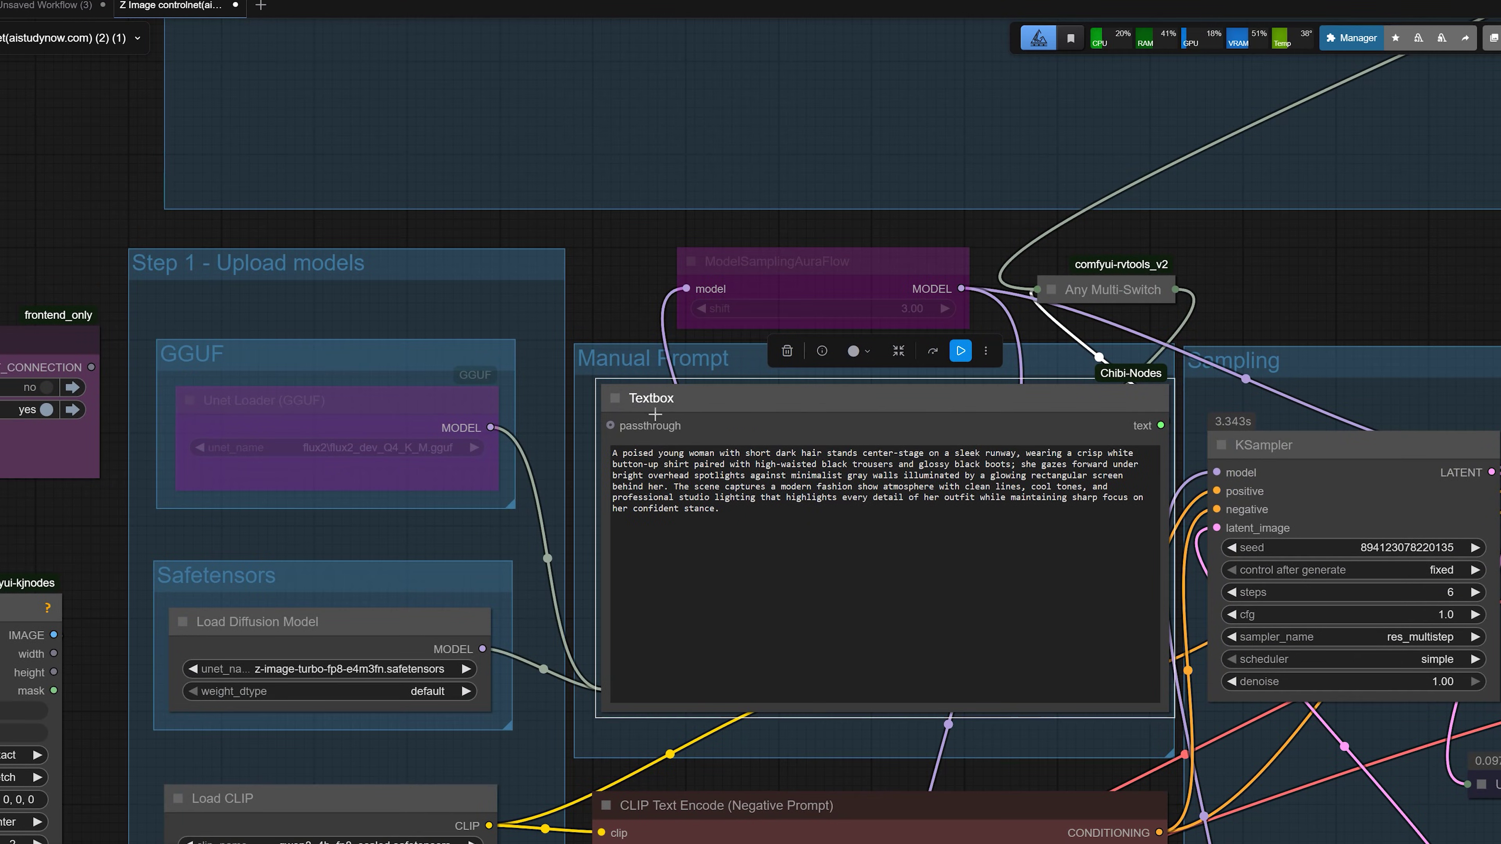
{"action": "scroll", "coordinate": [968, 277], "scroll_direction": "down", "scroll_amount": 3}
{"action": "left_click_drag", "start_coordinate": [968, 276], "coordinate": [707, 153]}
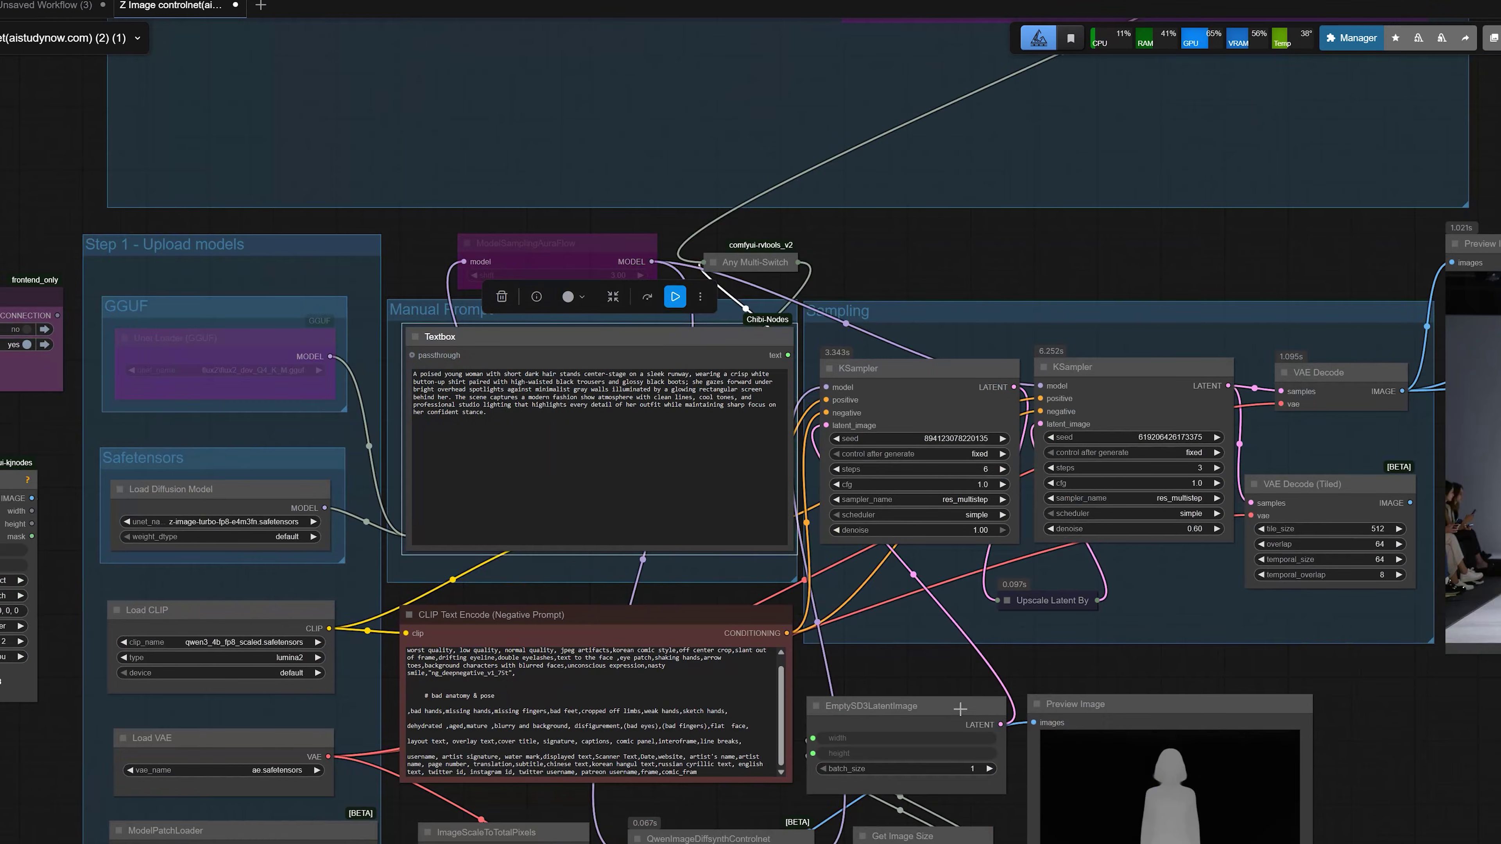
Step: Set the QwenImageDiffsynthControlnet node's strength to 0.8
{"action": "left_click_drag", "start_coordinate": [913, 673], "coordinate": [970, 421]}
{"action": "scroll", "coordinate": [808, 692], "scroll_direction": "up", "scroll_amount": 1}
{"action": "left_click", "coordinate": [820, 670]}
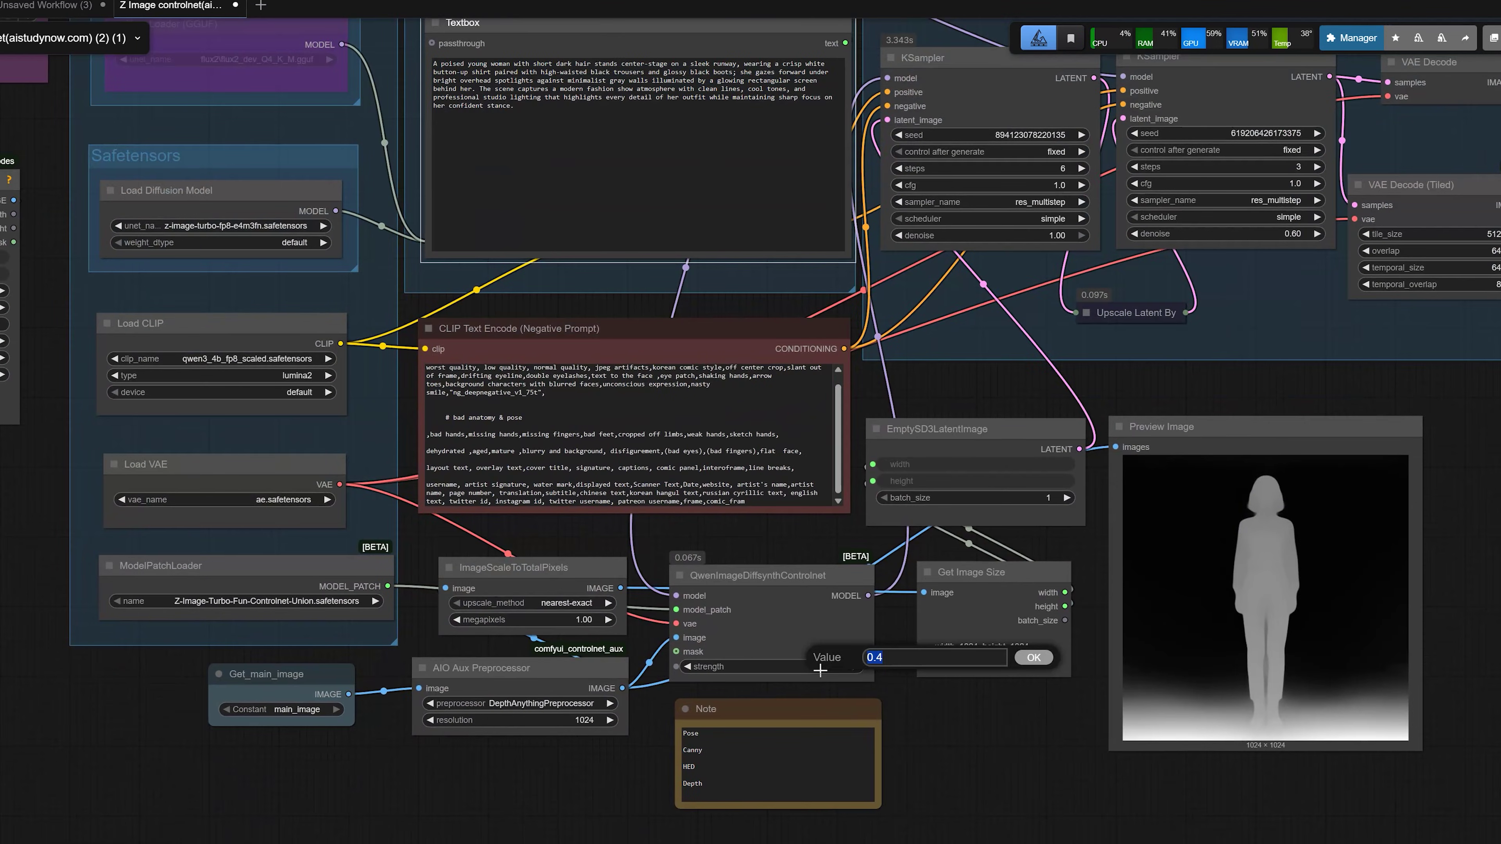
{"action": "type", "text": "0.8"}
{"action": "key", "text": "Return"}
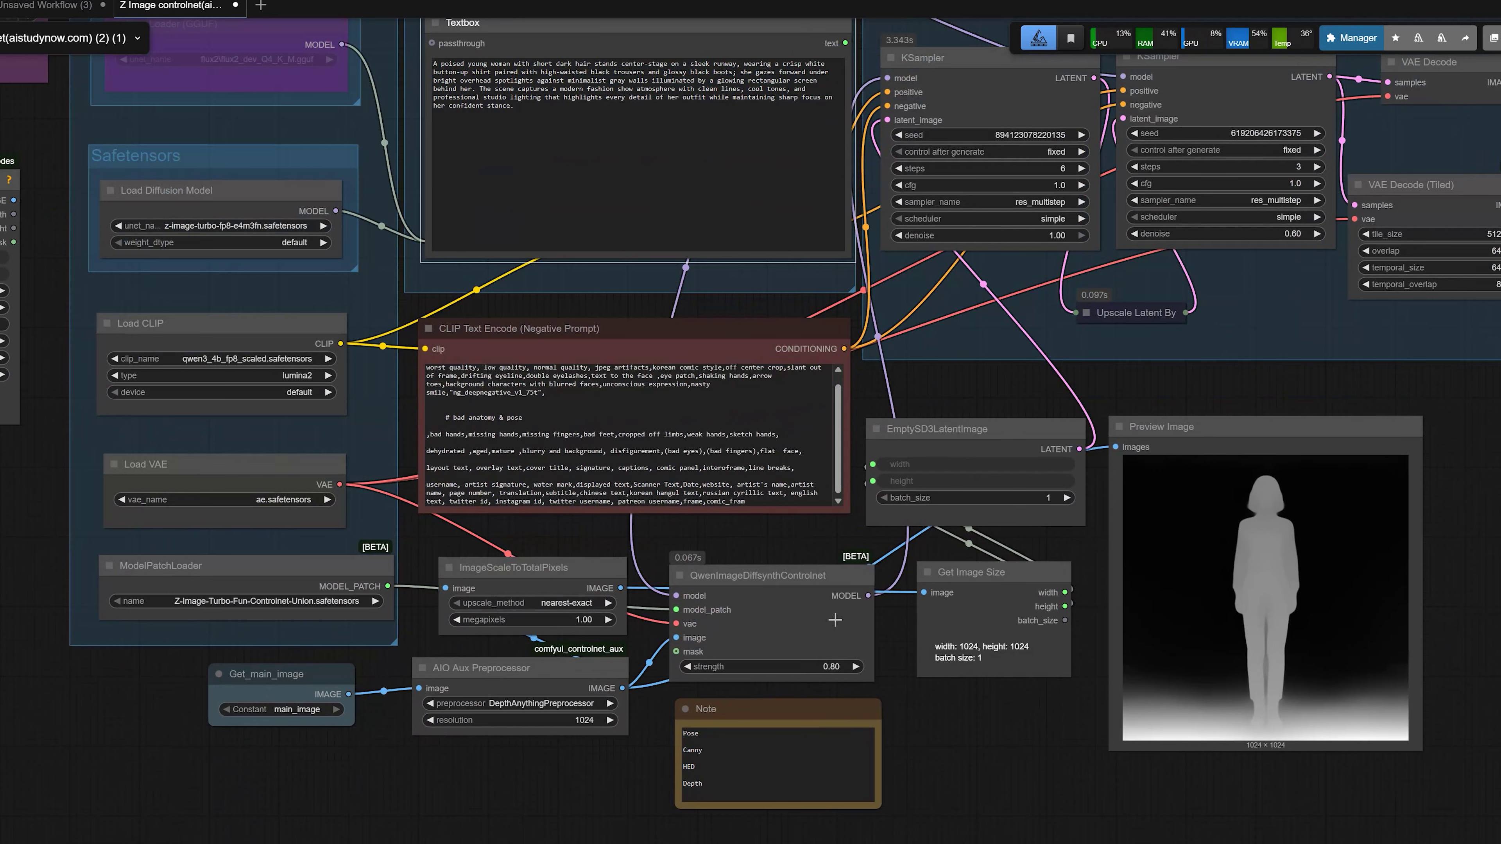
Step: Change the strength of the QwenImageDiffsynthControlnet node to 0.0 for a run without pose control
{"action": "left_click", "coordinate": [824, 663]}
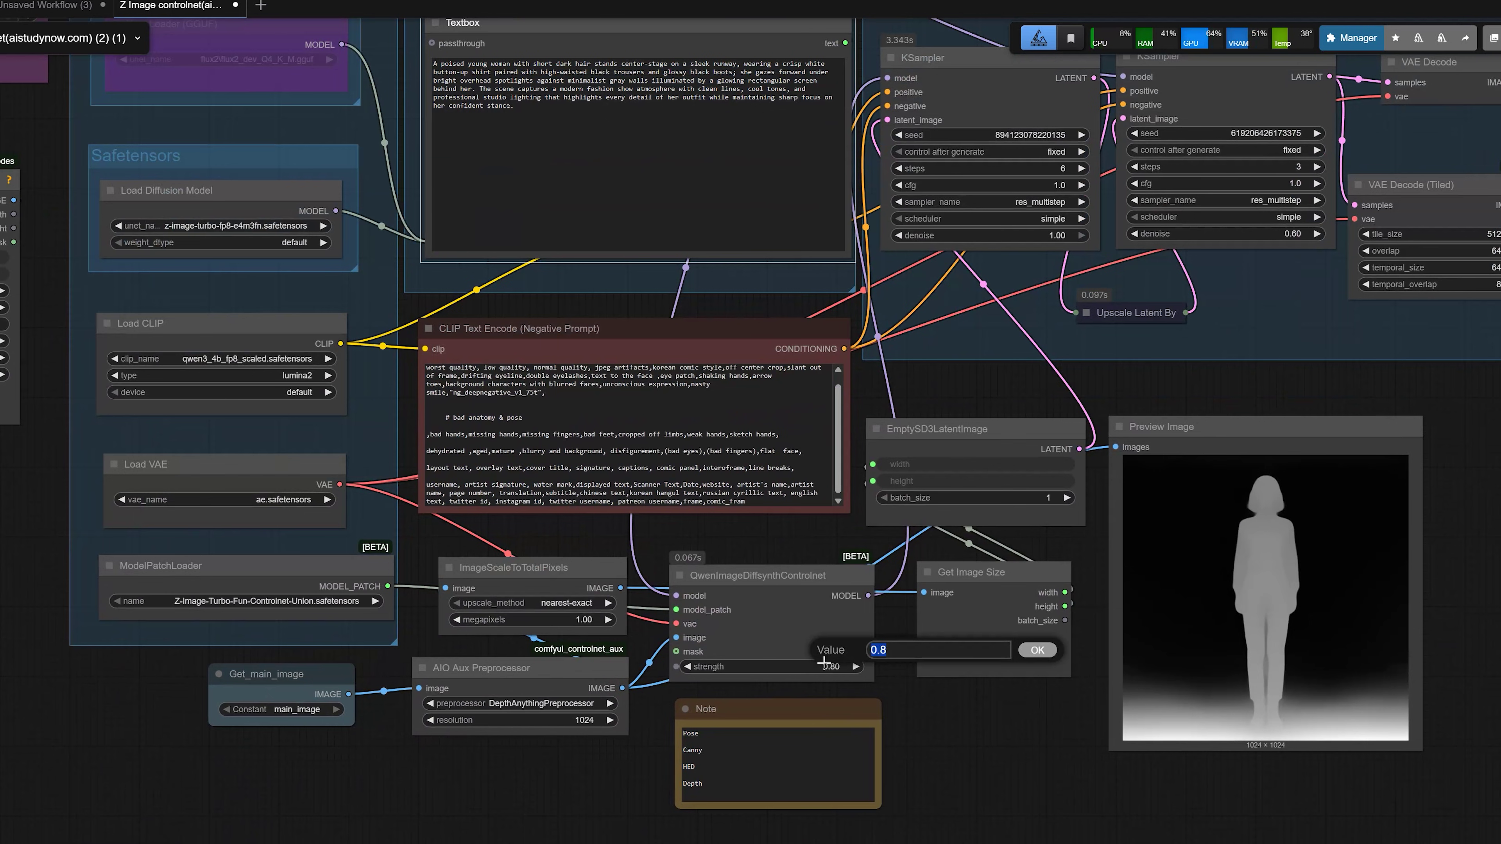
{"action": "type", "text": "0.0"}
{"action": "key", "text": "Return"}
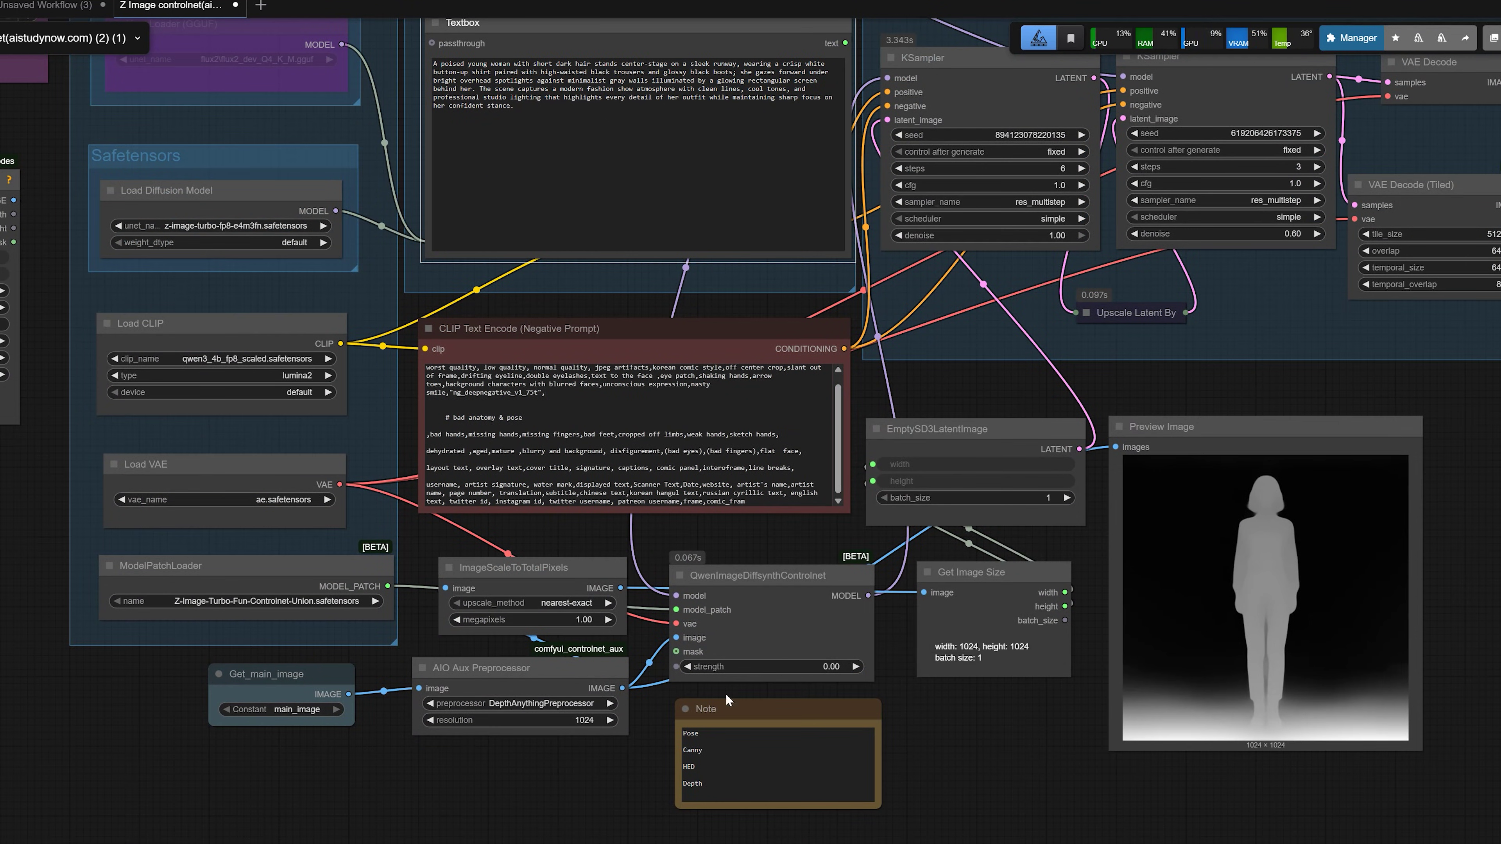
Step: Set the AIO Aux Preprocessor's preprocessor to DWPreprocessor
{"action": "left_click", "coordinate": [533, 704]}
{"action": "type", "text": "dw"}
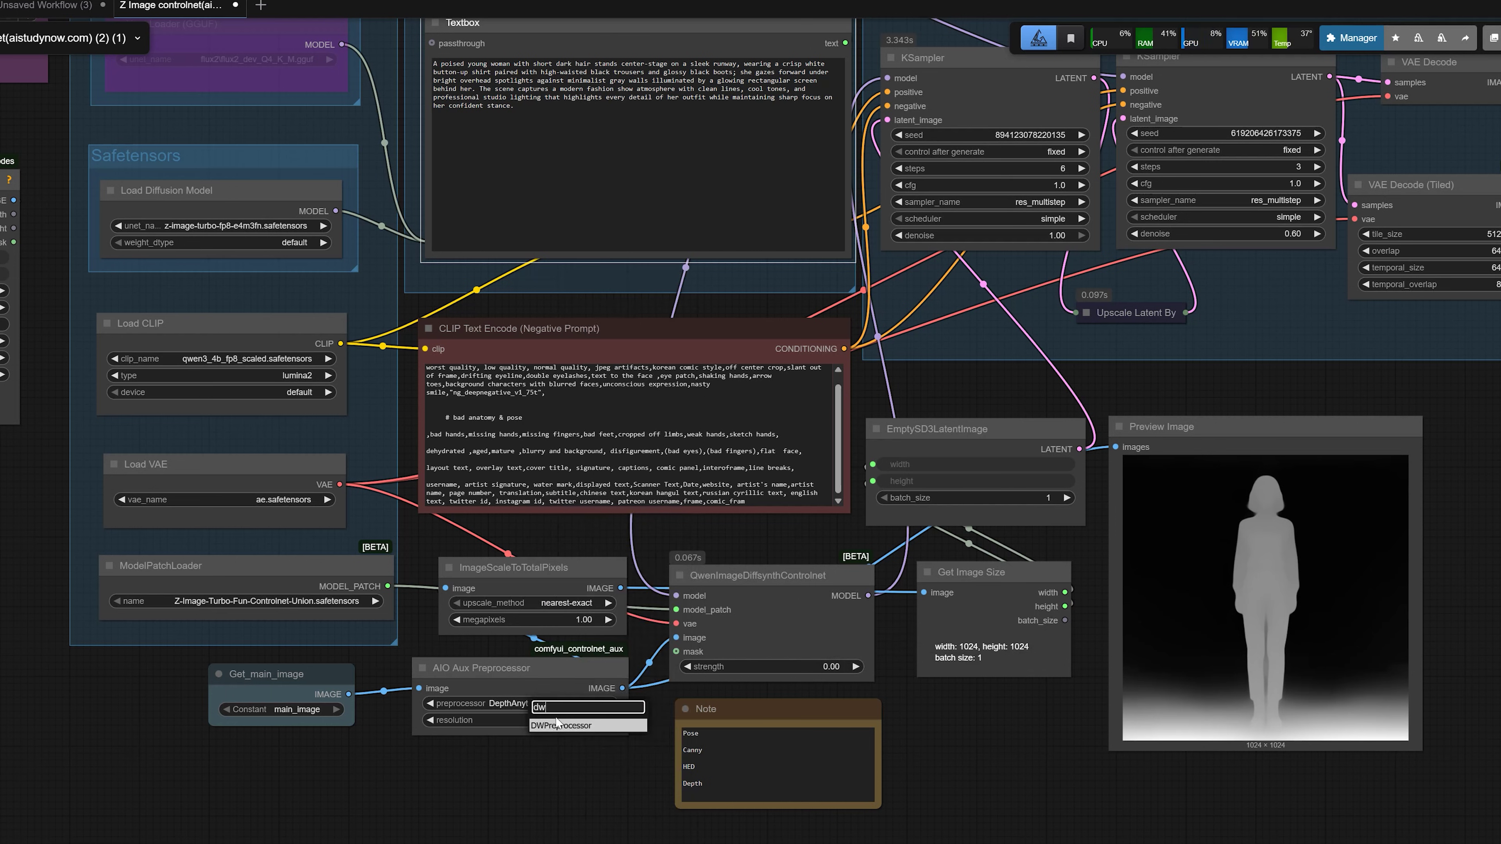
{"action": "left_click", "coordinate": [558, 724]}
Step: Review the runway prompt in the Textbox, the preprocessor and ControlNet settings, and the source image of the standing woman
{"action": "left_click_drag", "start_coordinate": [850, 712], "coordinate": [804, 787]}
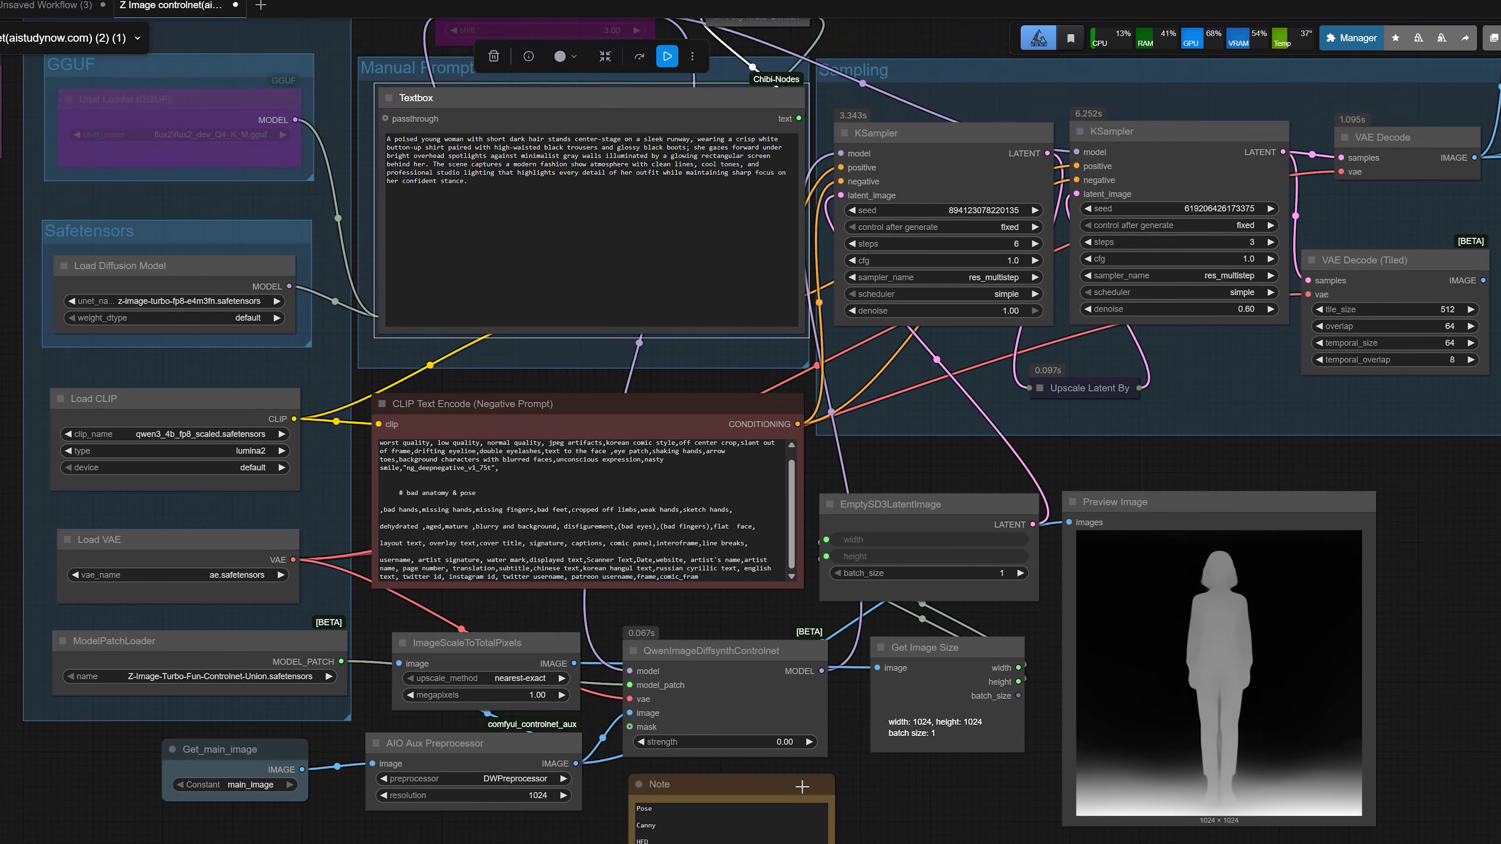
{"action": "scroll", "coordinate": [805, 786], "scroll_direction": "down", "scroll_amount": 1}
{"action": "left_click_drag", "start_coordinate": [838, 497], "coordinate": [929, 792]}
{"action": "scroll", "coordinate": [694, 519], "scroll_direction": "down", "scroll_amount": 1}
{"action": "scroll", "coordinate": [692, 521], "scroll_direction": "up", "scroll_amount": 4}
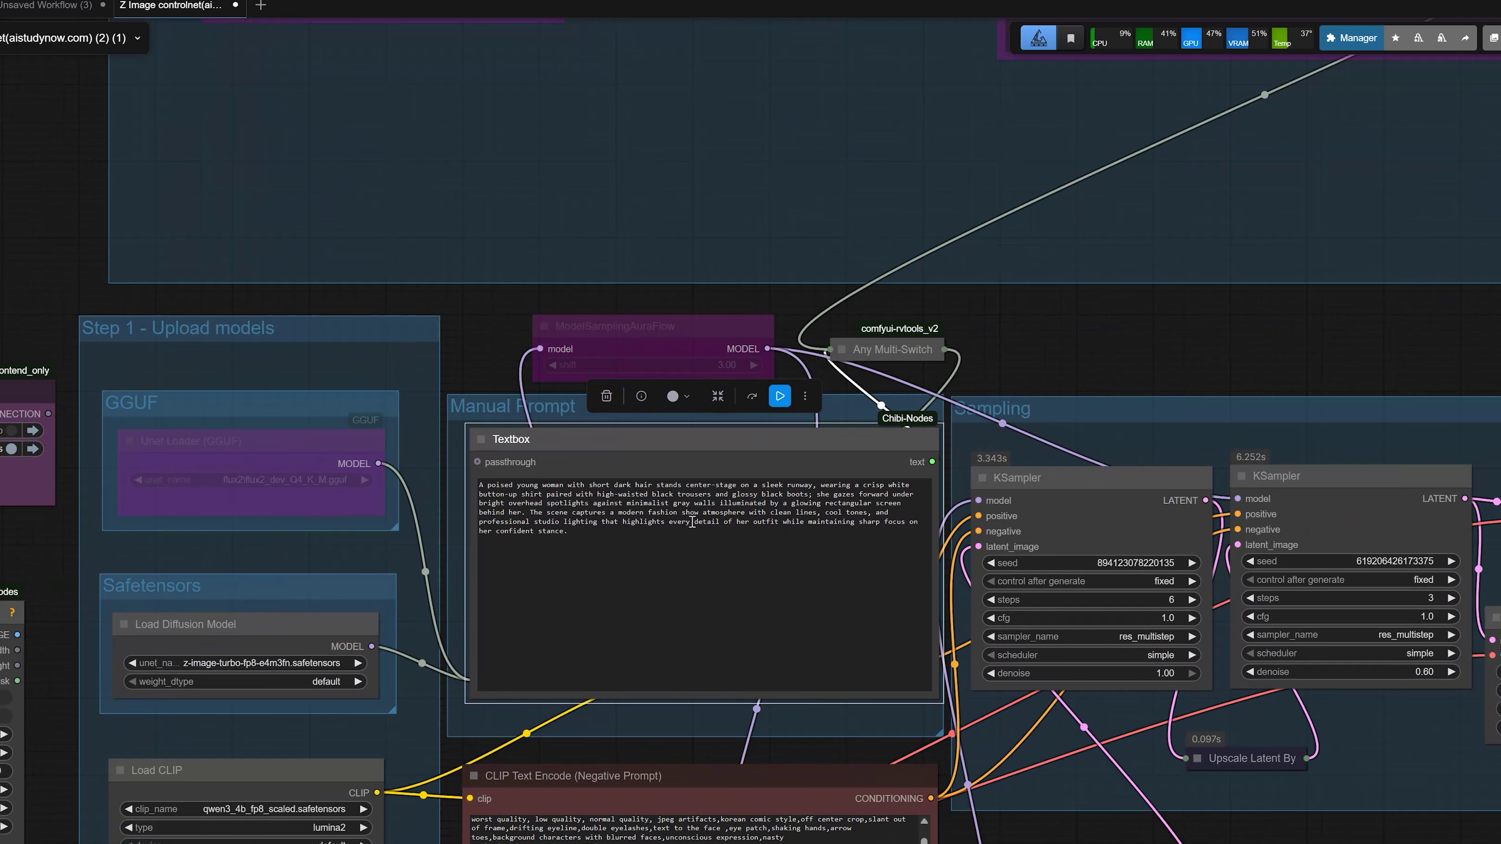
{"action": "scroll", "coordinate": [691, 522], "scroll_direction": "down", "scroll_amount": 3}
{"action": "left_click_drag", "start_coordinate": [864, 496], "coordinate": [962, 209]}
{"action": "scroll", "coordinate": [756, 771], "scroll_direction": "up", "scroll_amount": 1}
{"action": "scroll", "coordinate": [756, 772], "scroll_direction": "up", "scroll_amount": 1}
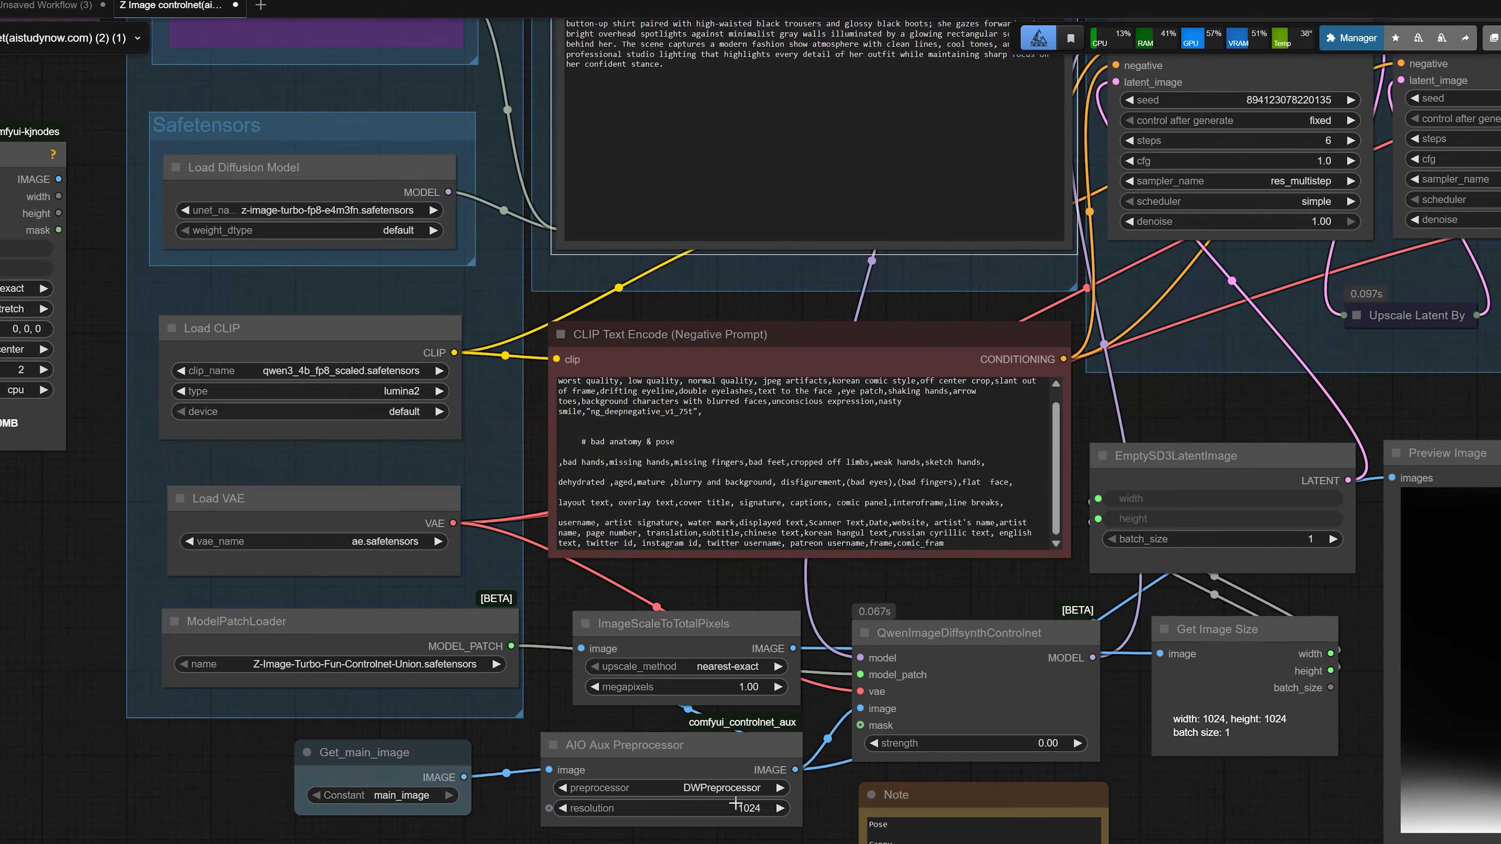
{"action": "scroll", "coordinate": [786, 804], "scroll_direction": "down", "scroll_amount": 1}
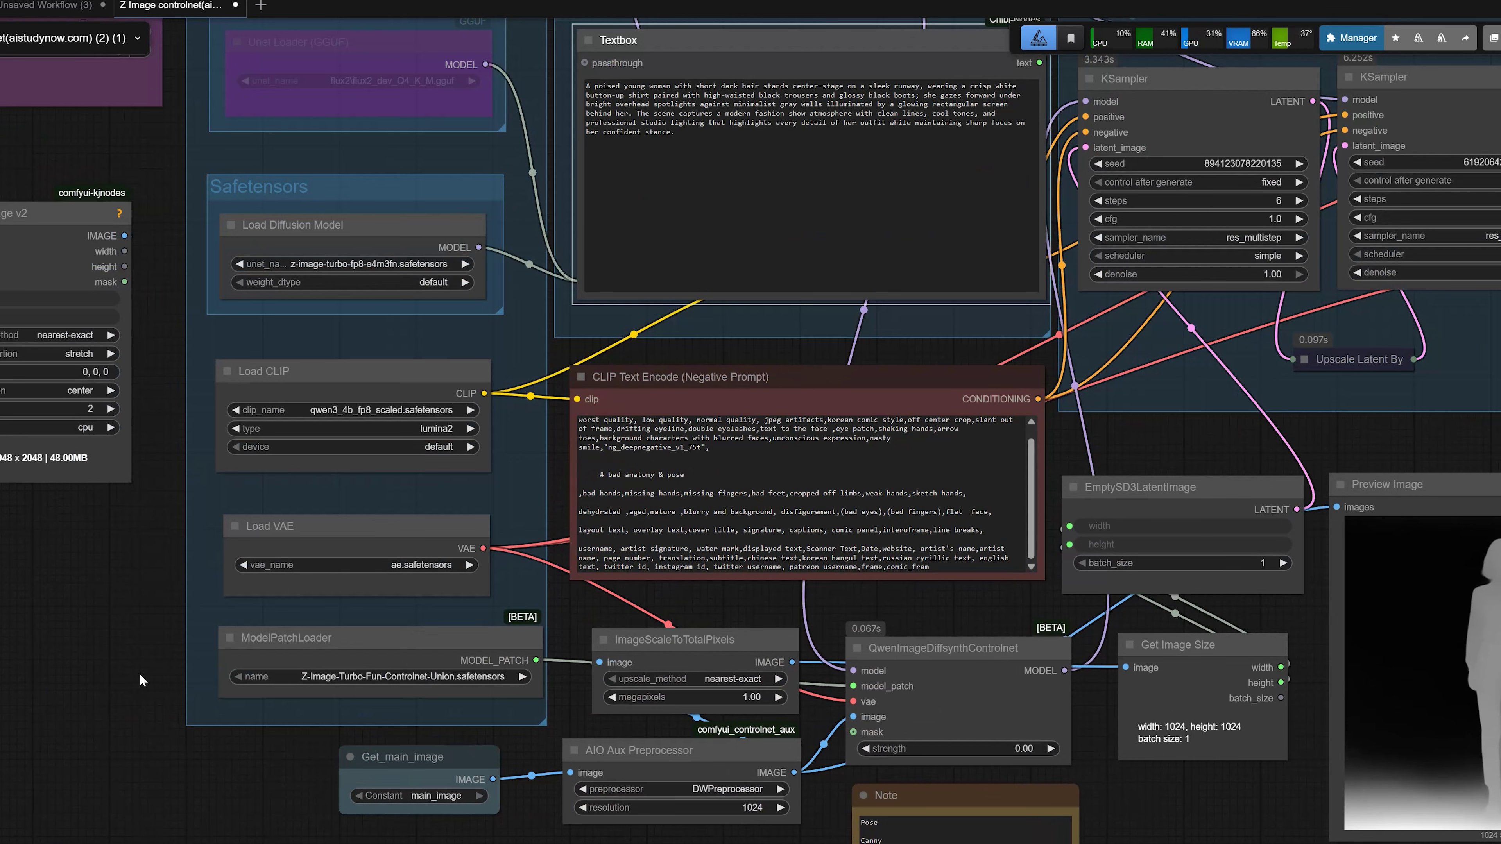
{"action": "left_click_drag", "start_coordinate": [125, 582], "coordinate": [700, 837]}
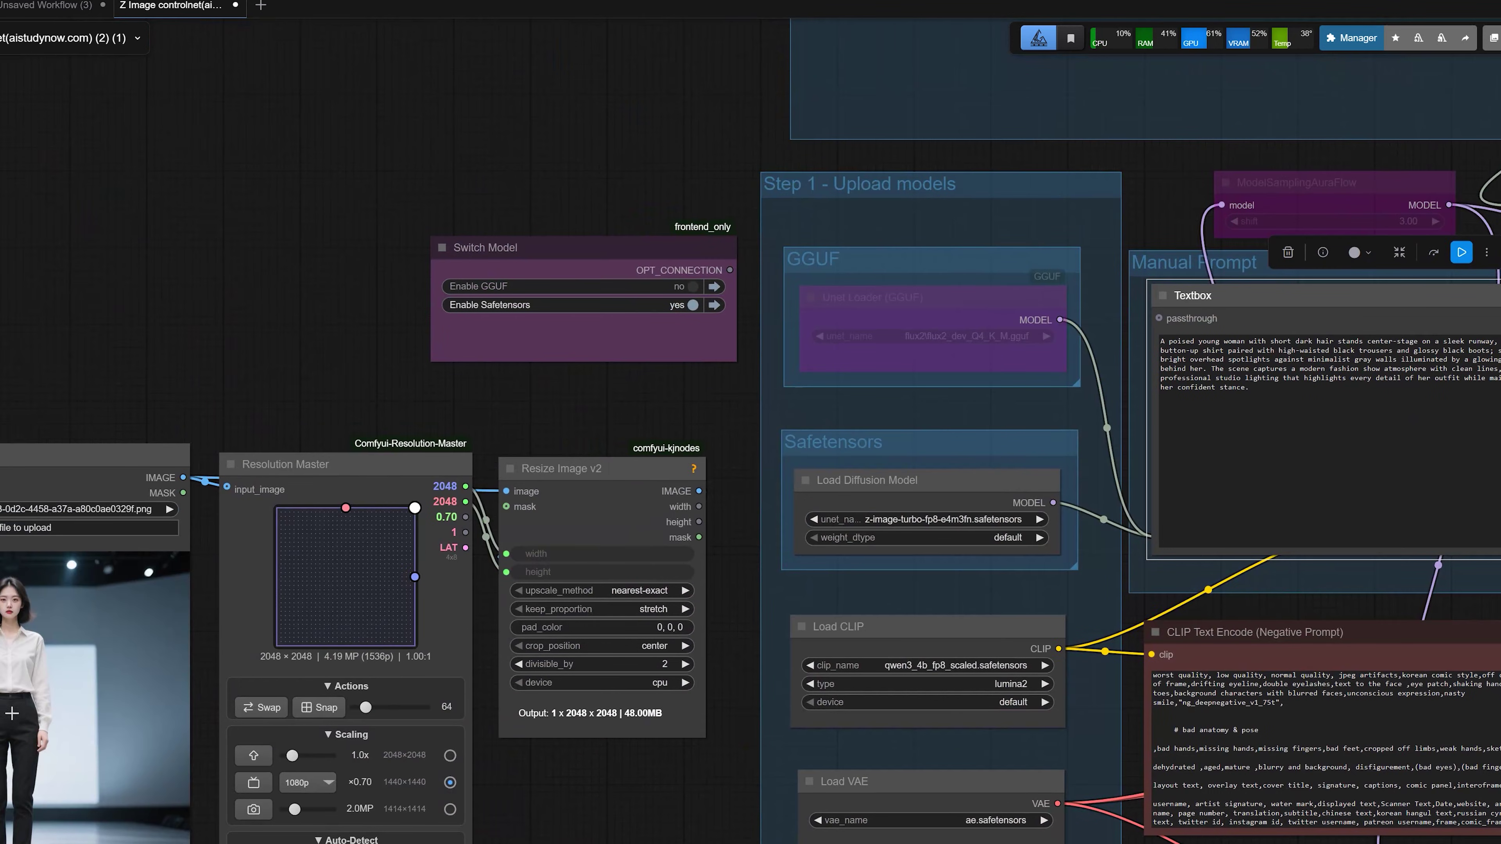
{"action": "left_click_drag", "start_coordinate": [548, 416], "coordinate": [287, 259]}
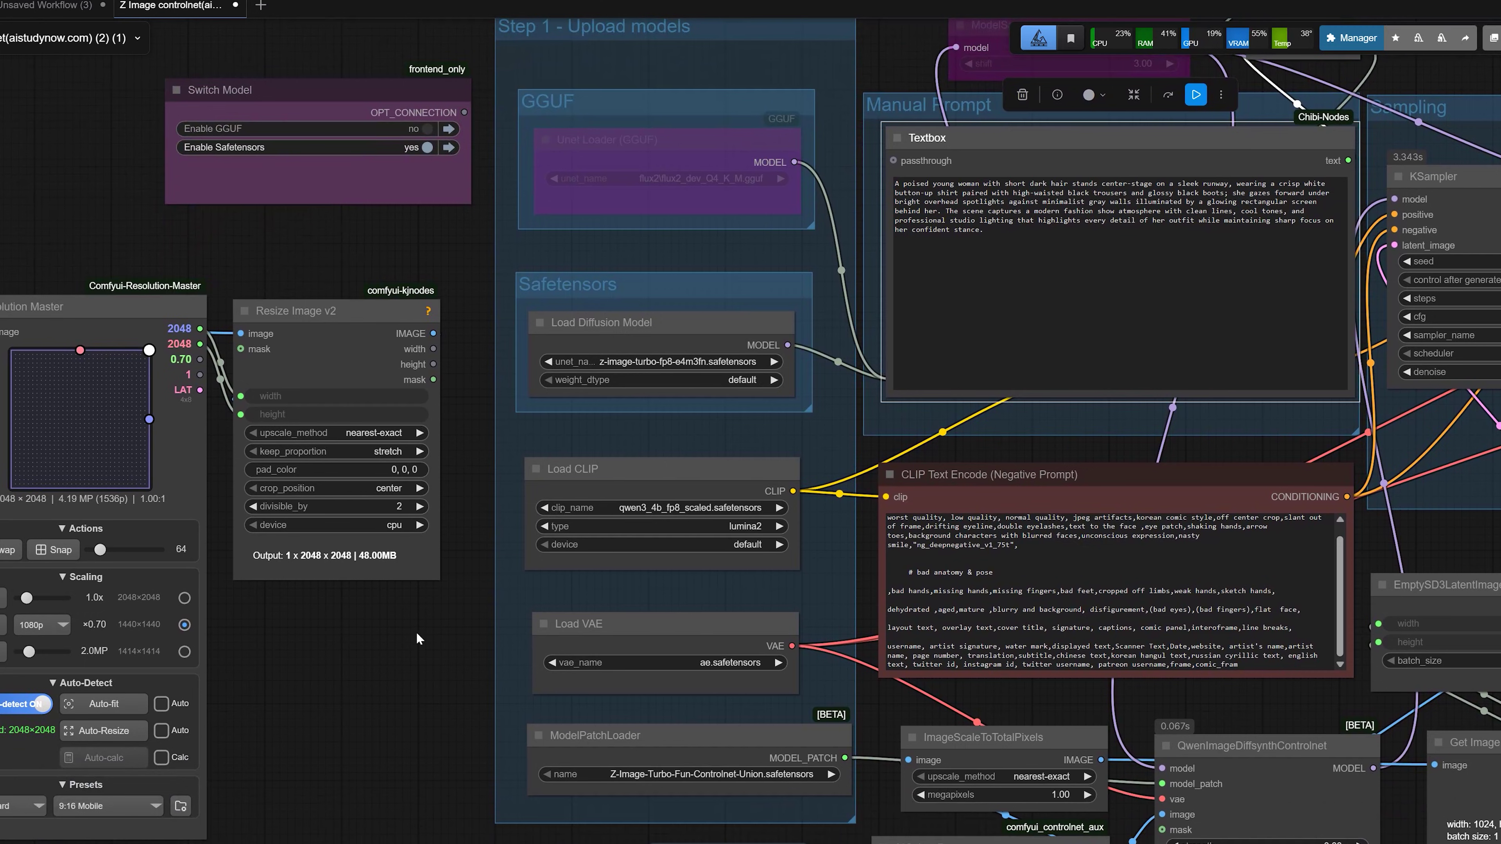
{"action": "left_click_drag", "start_coordinate": [431, 635], "coordinate": [254, 695]}
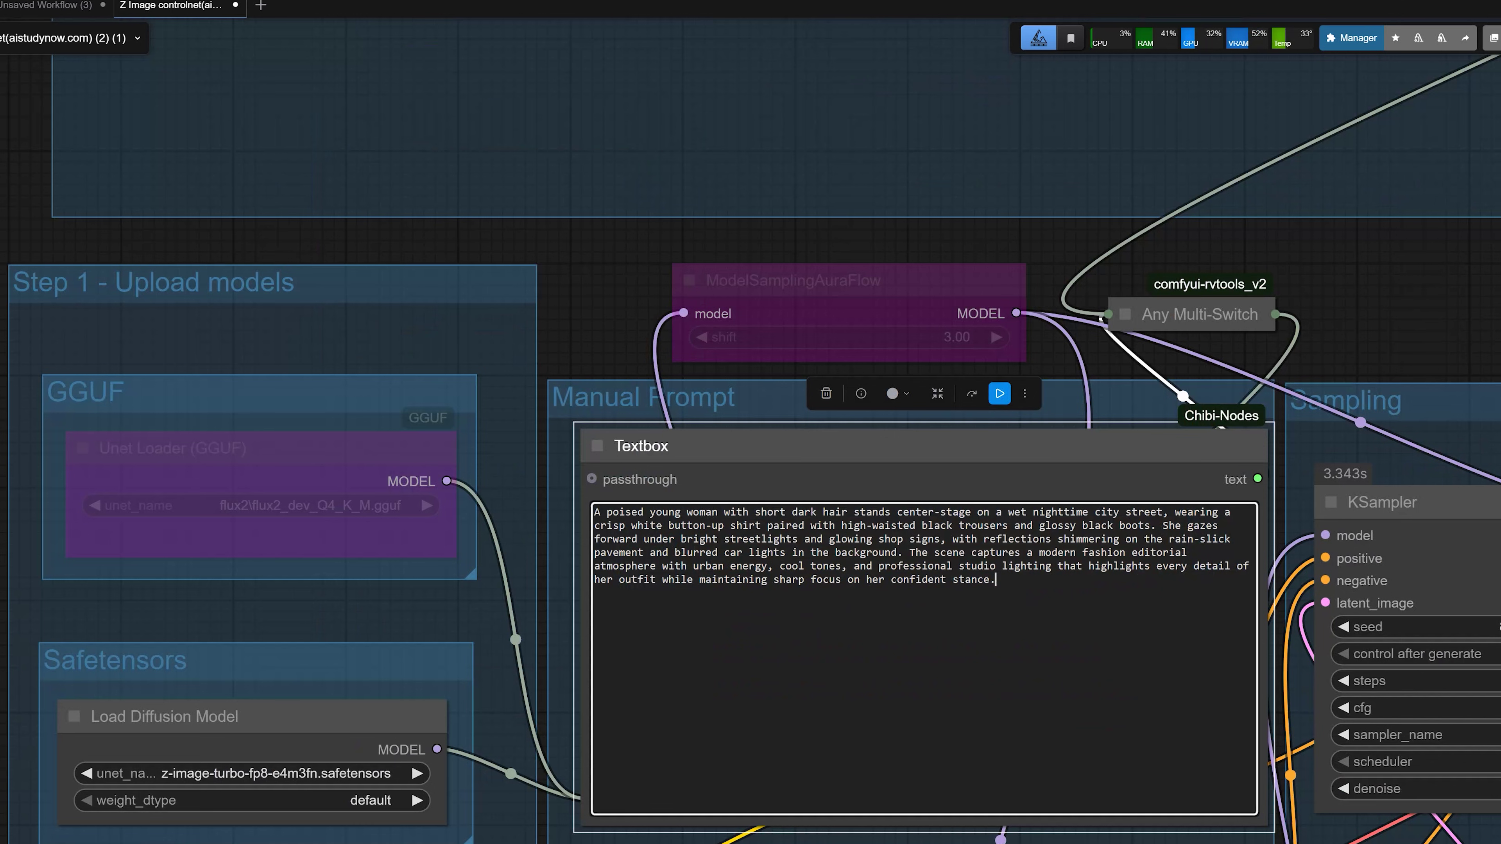
Step: Run the workflow with the Textbox prompt rewritten to place the woman on a wet nighttime city street
{"action": "key", "text": "ctrl+Return"}
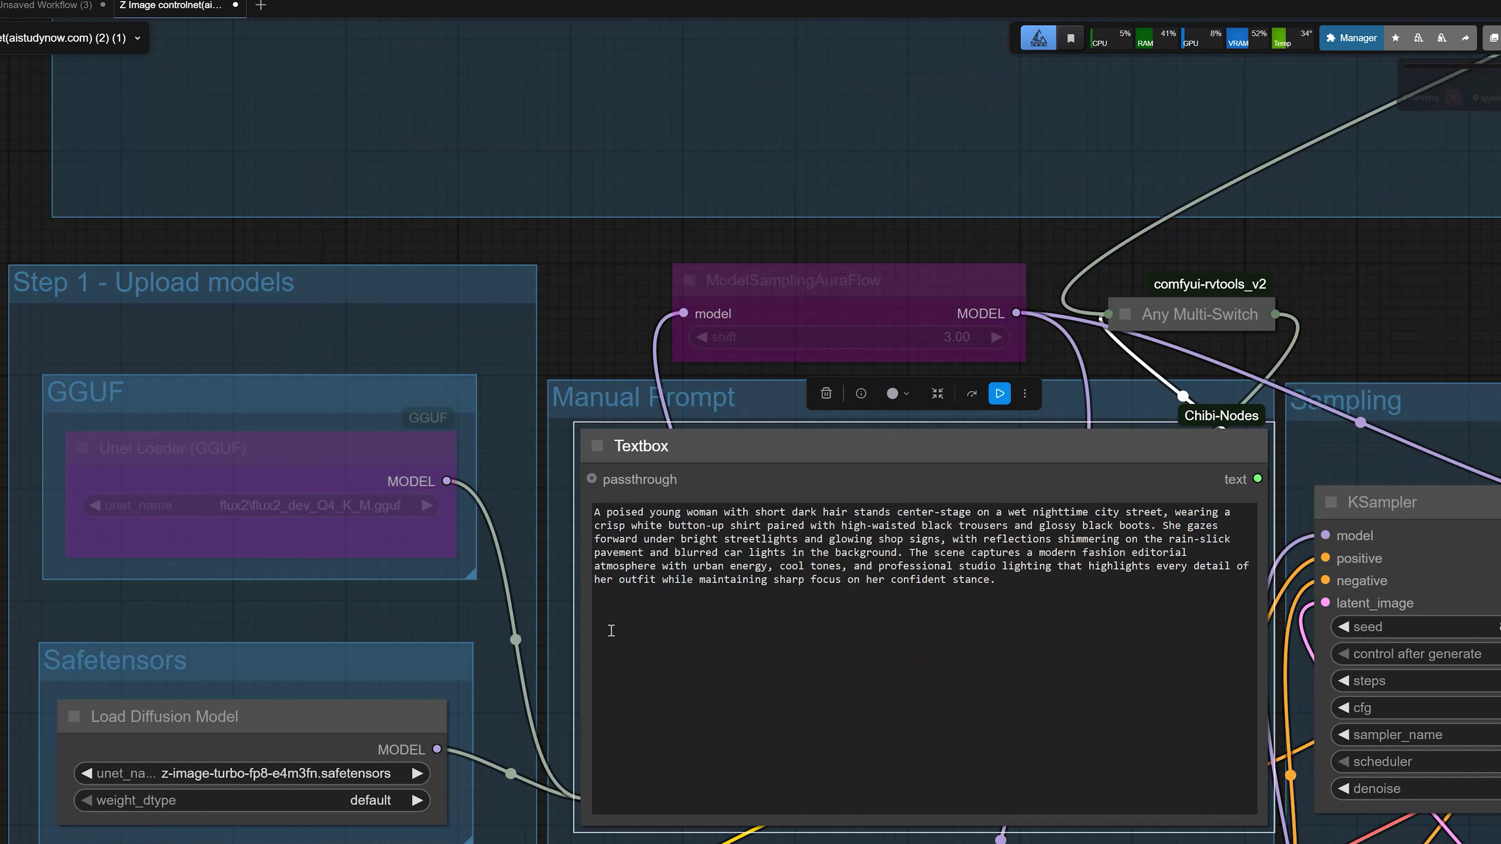
{"action": "scroll", "coordinate": [719, 550], "scroll_direction": "down", "scroll_amount": 3}
{"action": "left_click_drag", "start_coordinate": [1259, 391], "coordinate": [835, 295]}
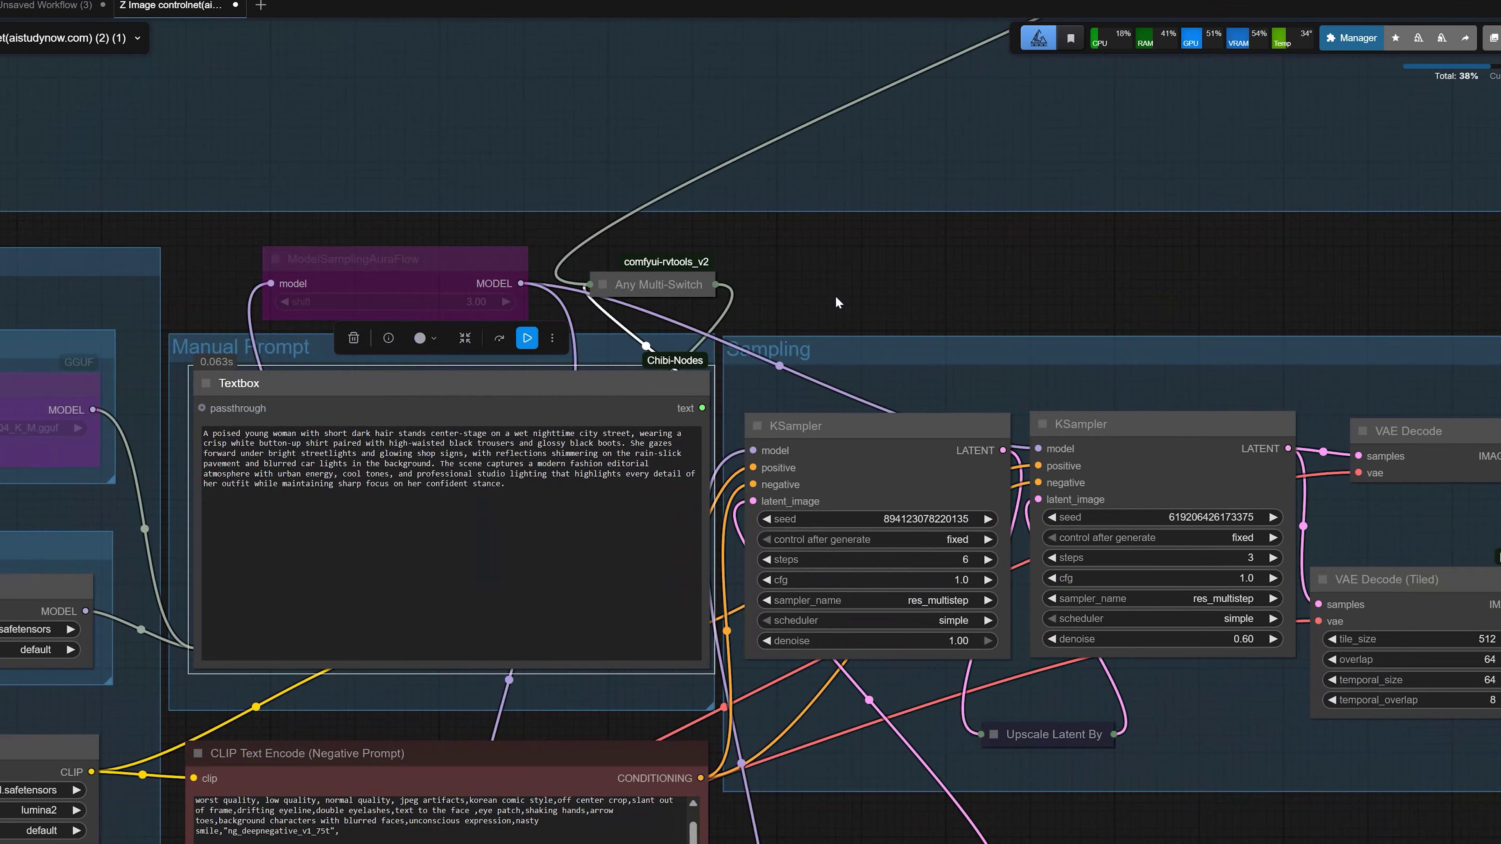
{"action": "scroll", "coordinate": [834, 294], "scroll_direction": "down", "scroll_amount": 5}
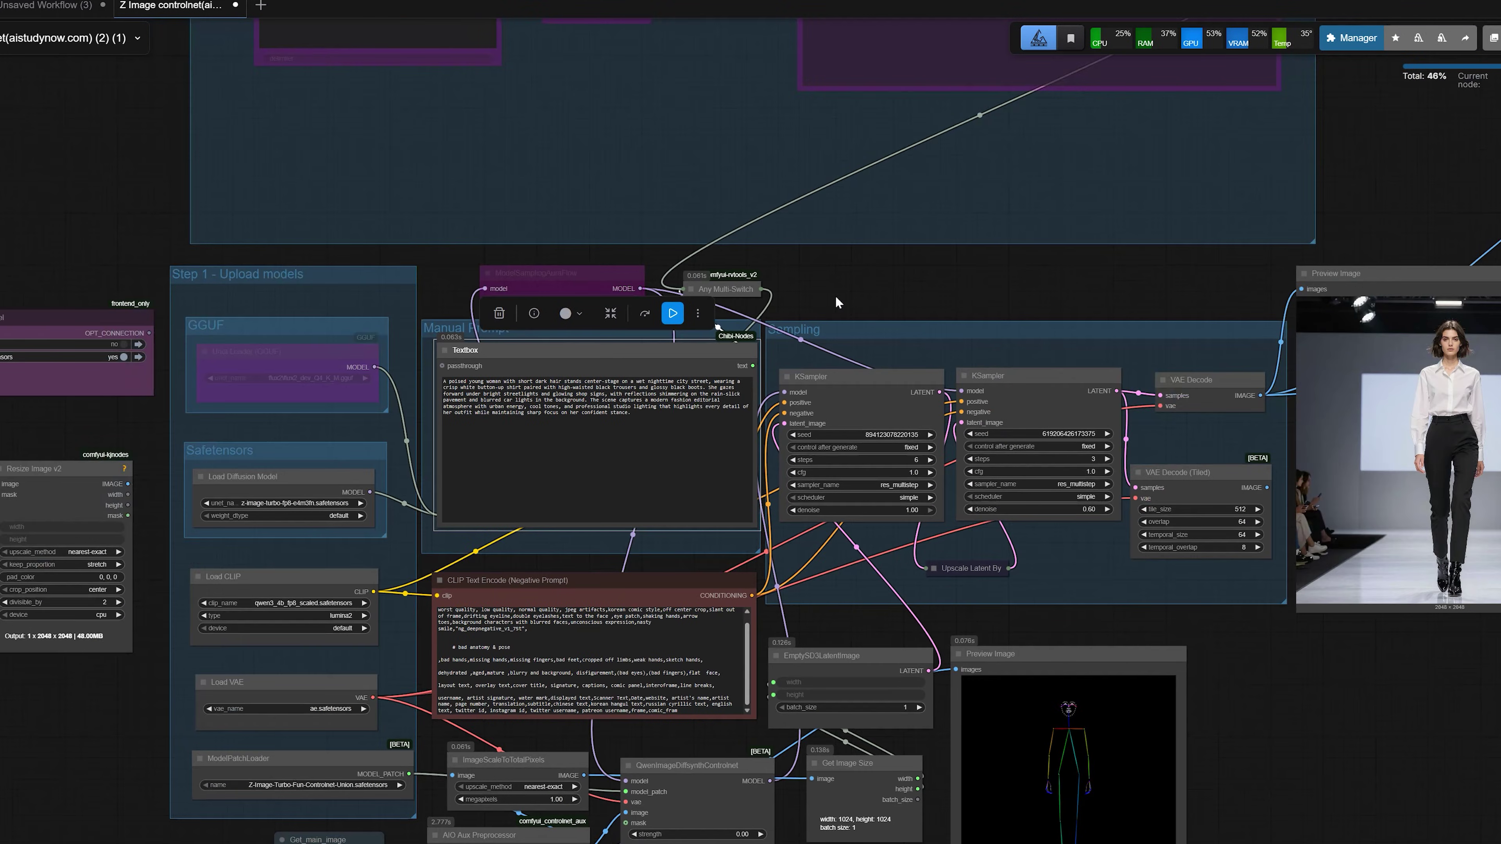
Step: Set the QwenImageDiffsynthControlnet strength to 1 and generate the city street image again
{"action": "left_click_drag", "start_coordinate": [919, 296], "coordinate": [881, 296]}
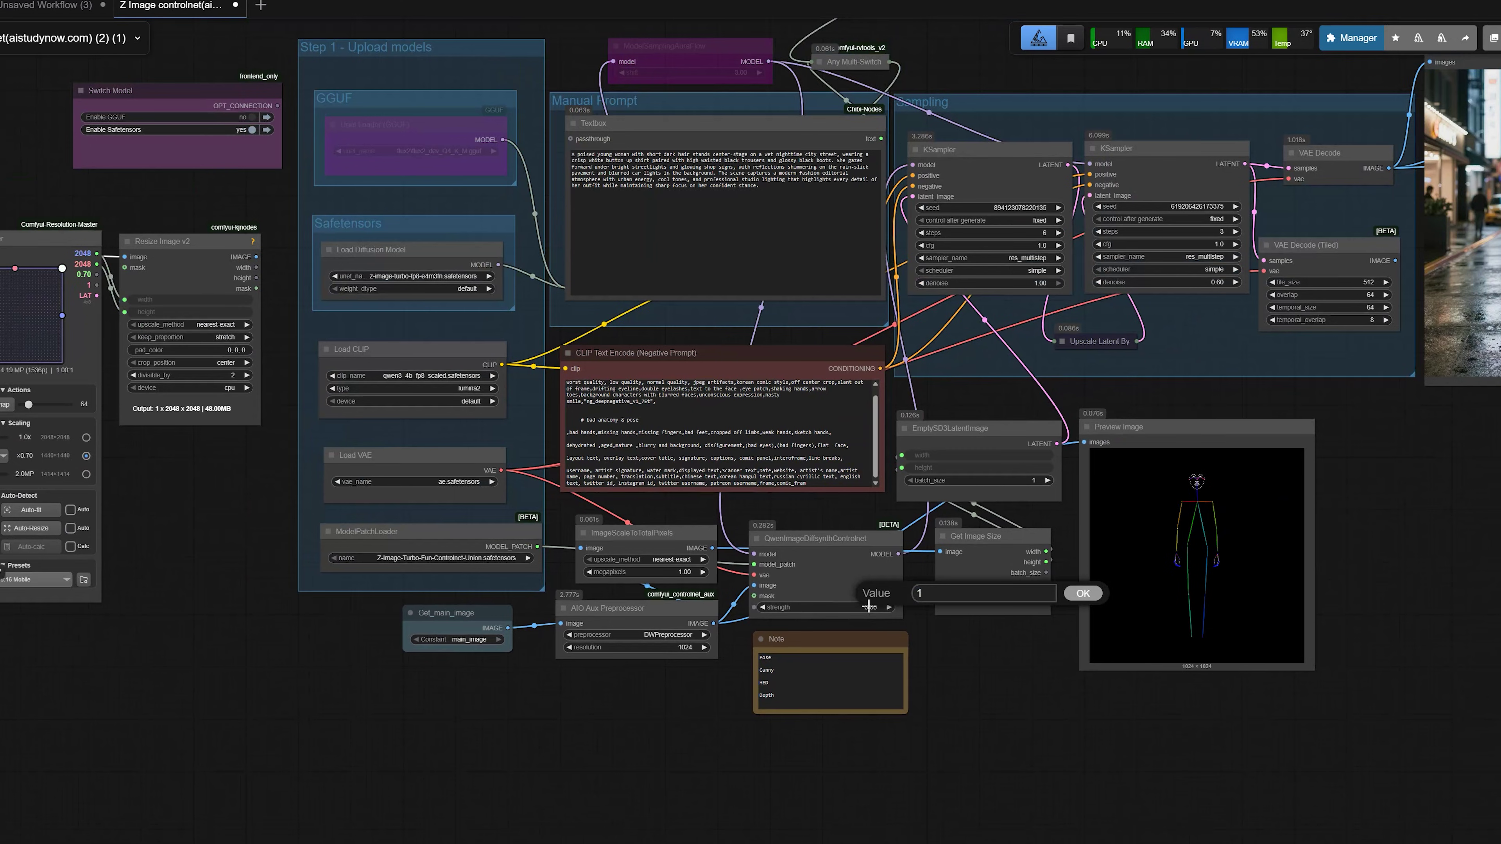
{"action": "key", "text": "Return"}
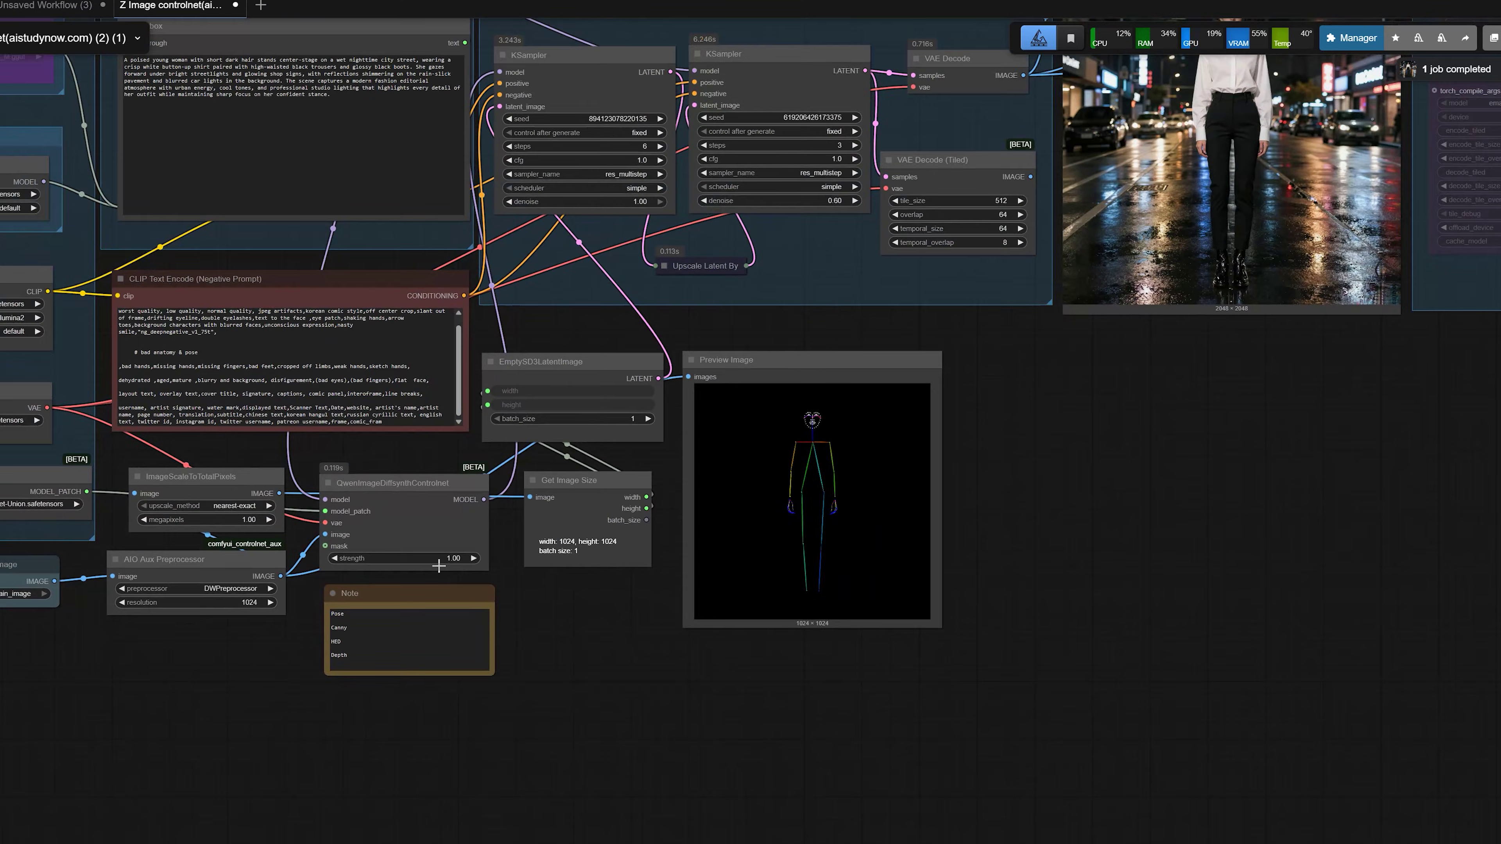
Step: Set the QwenImageDiffsynthControlnet strength to 0.6, regenerate the image and inspect the woman's pose in the street result
{"action": "left_click", "coordinate": [439, 561]}
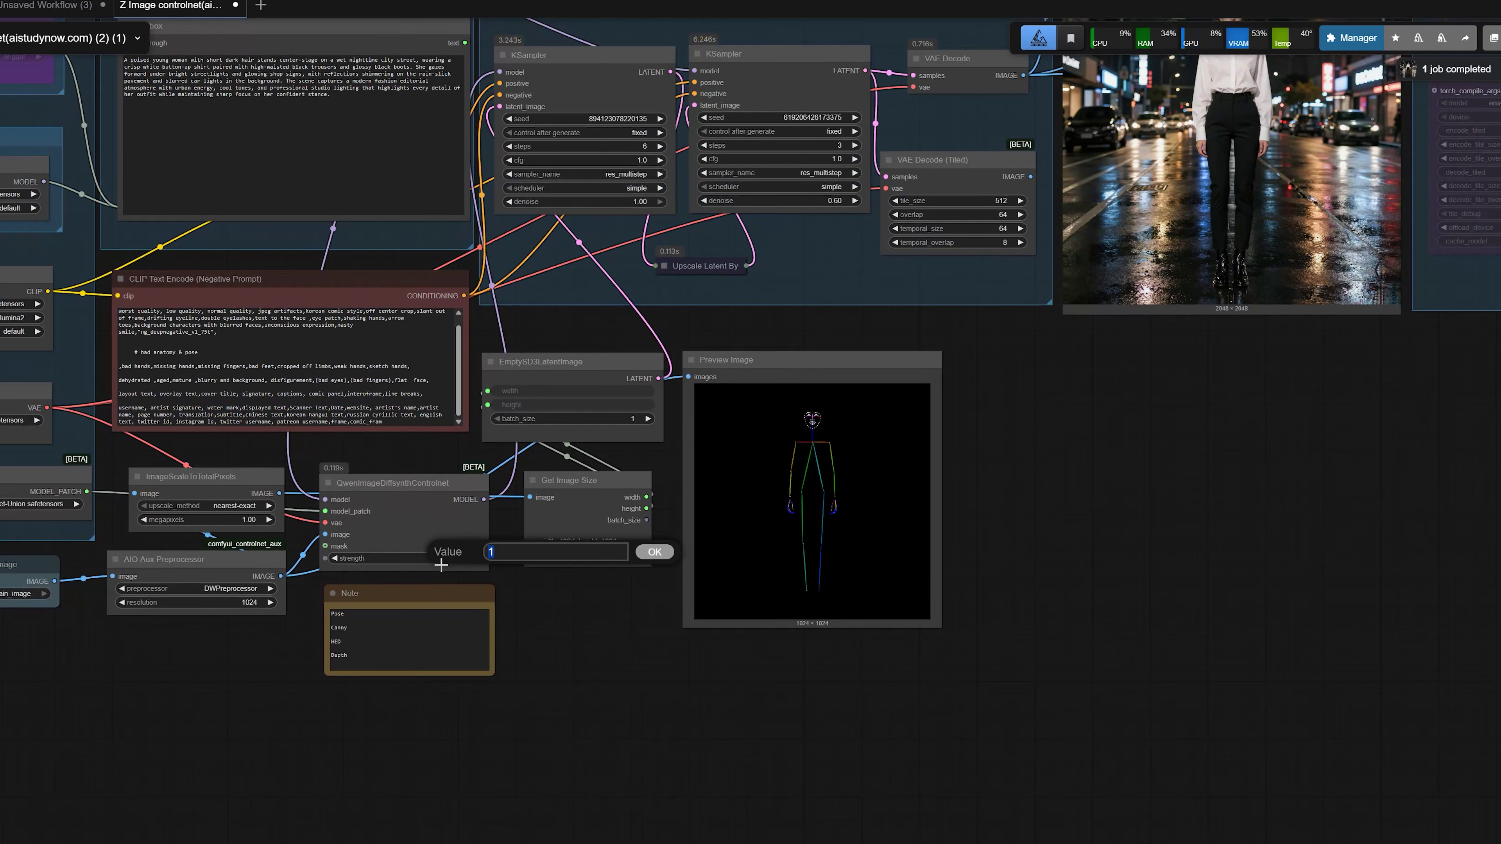
{"action": "type", "text": "0.6"}
{"action": "key", "text": "Return"}
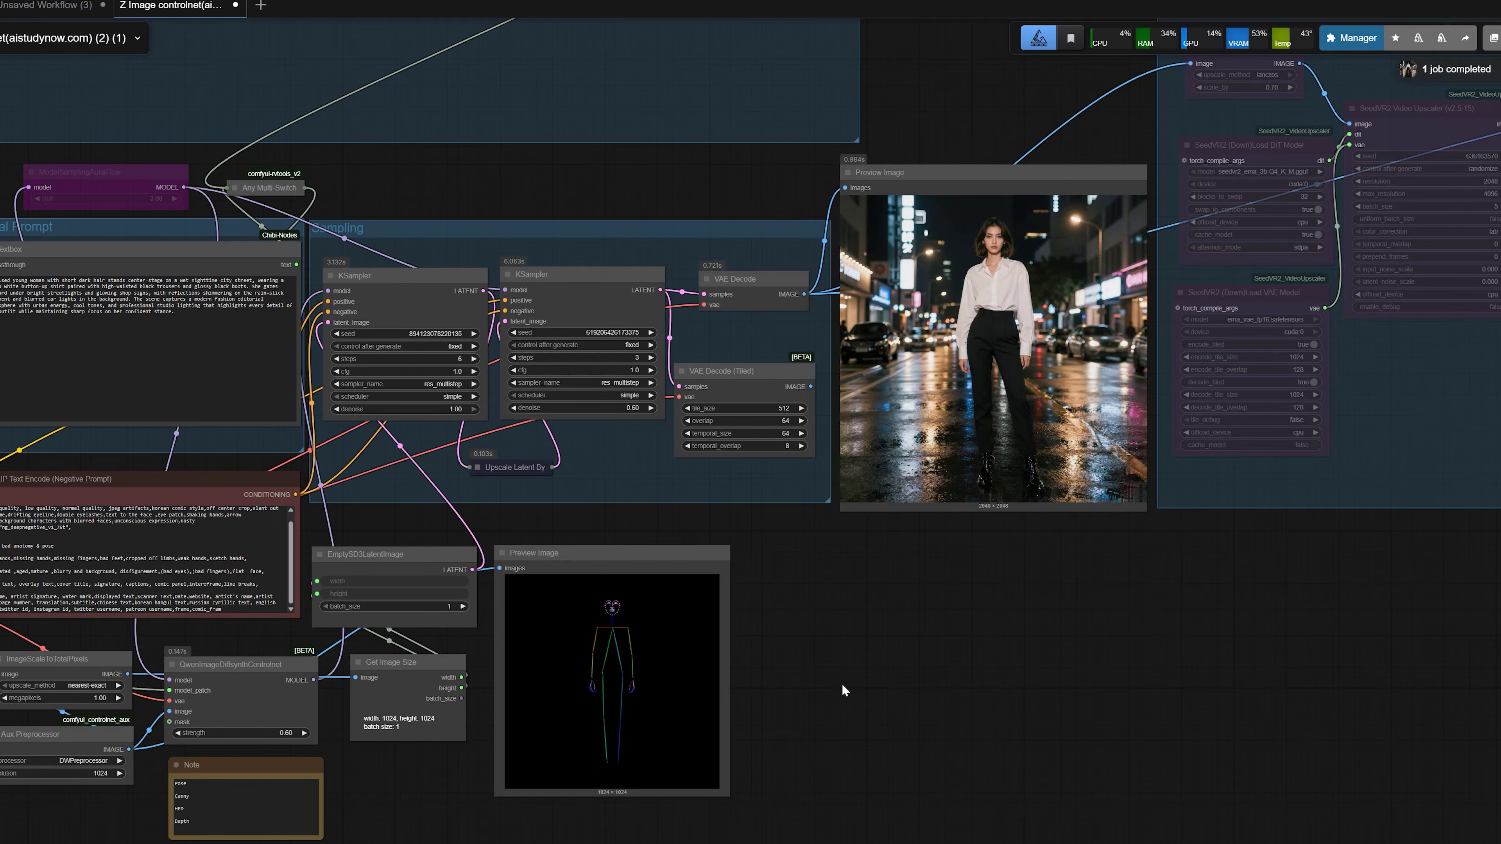
{"action": "scroll", "coordinate": [1046, 479], "scroll_direction": "up", "scroll_amount": 5}
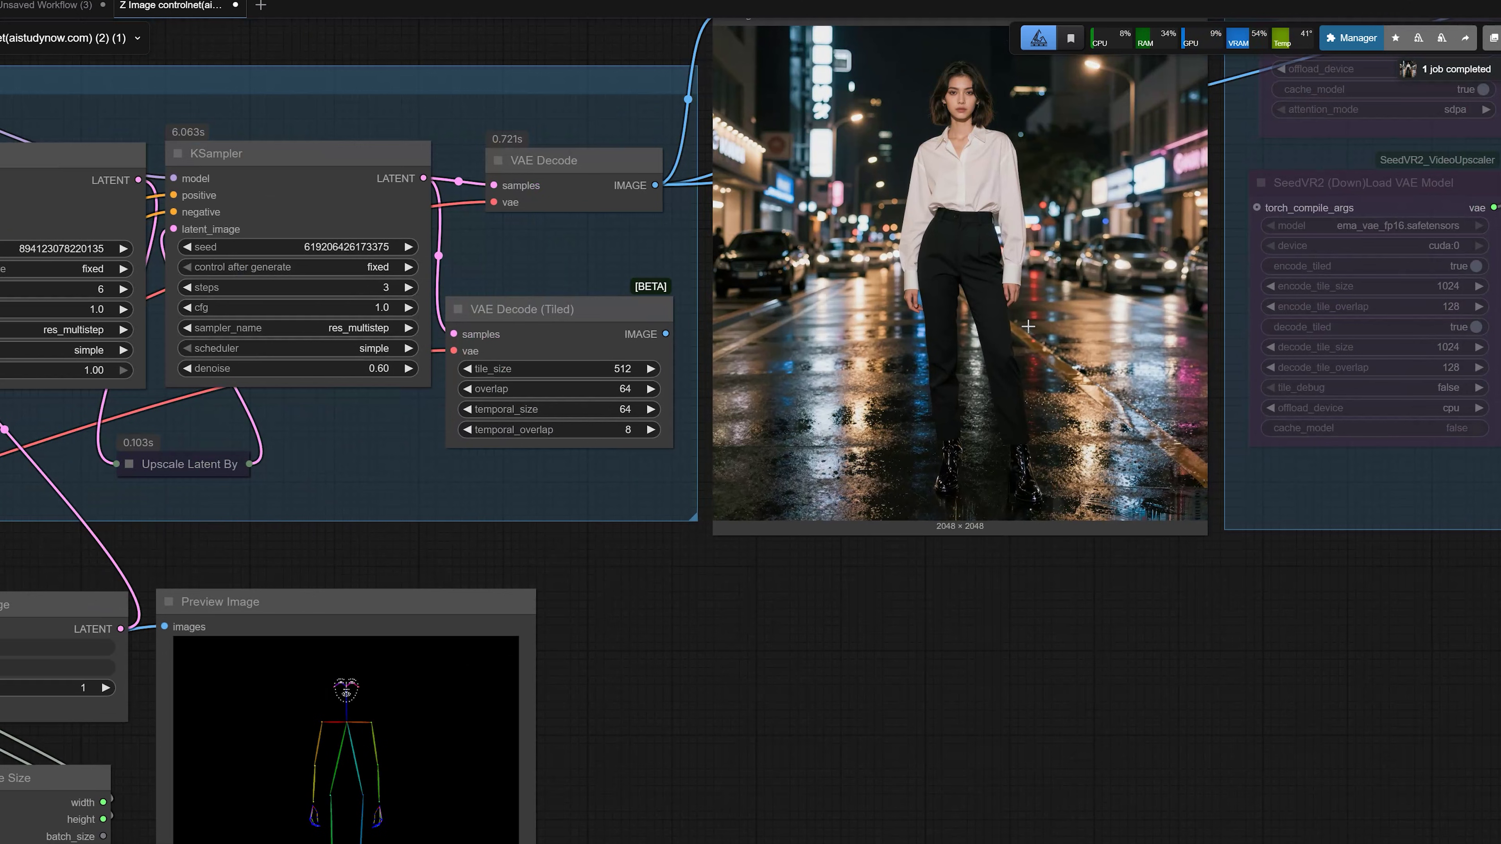
{"action": "scroll", "coordinate": [966, 545], "scroll_direction": "down", "scroll_amount": 5}
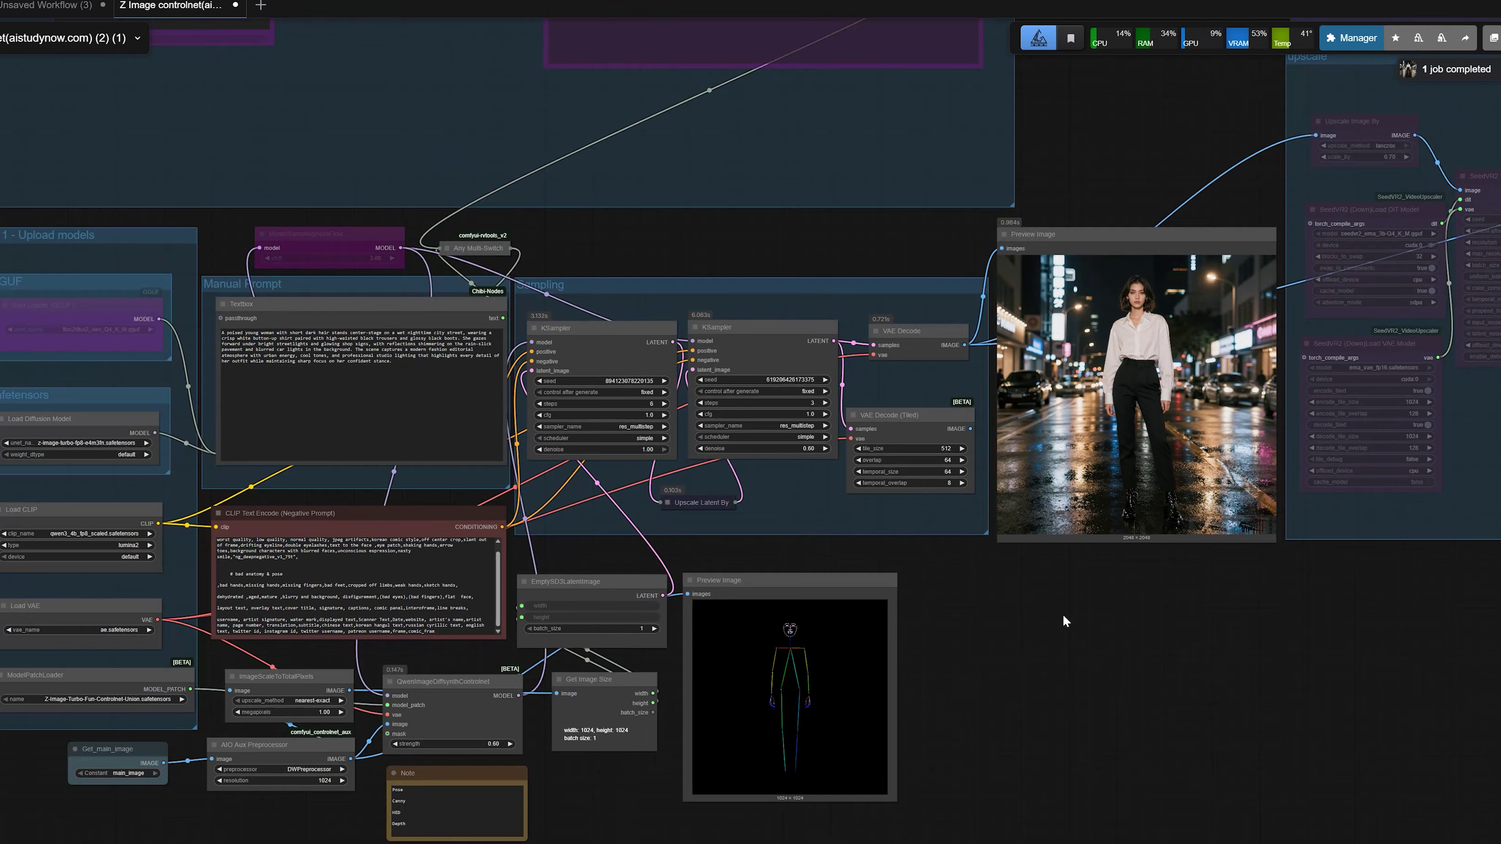